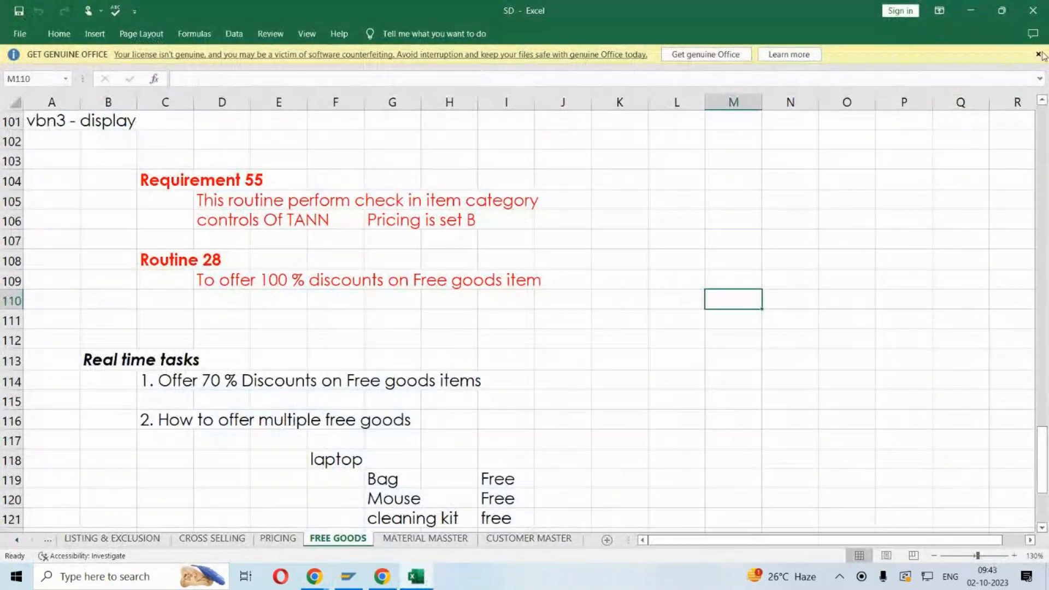
# - Review the FREE GOODS sheet's notes on inclusive and exclusive free goods, including the MAT X, MAT Y and MAT Z examples
pyautogui.click(663, 299)
pyautogui.scroll(1, 663, 296)
pyautogui.scroll(13, 663, 296)
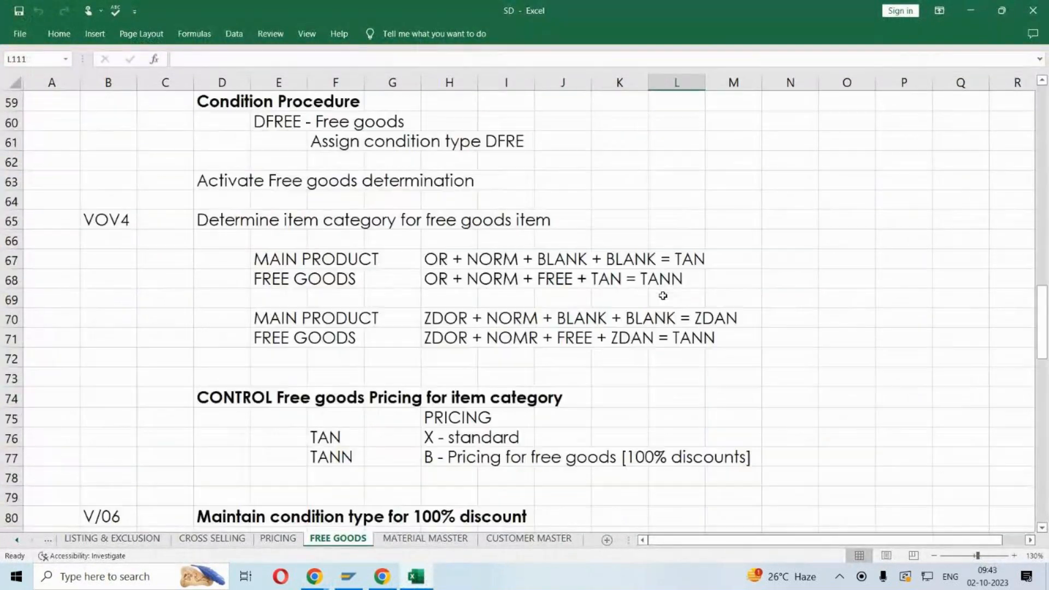
pyautogui.scroll(17, 663, 295)
pyautogui.scroll(3, 663, 296)
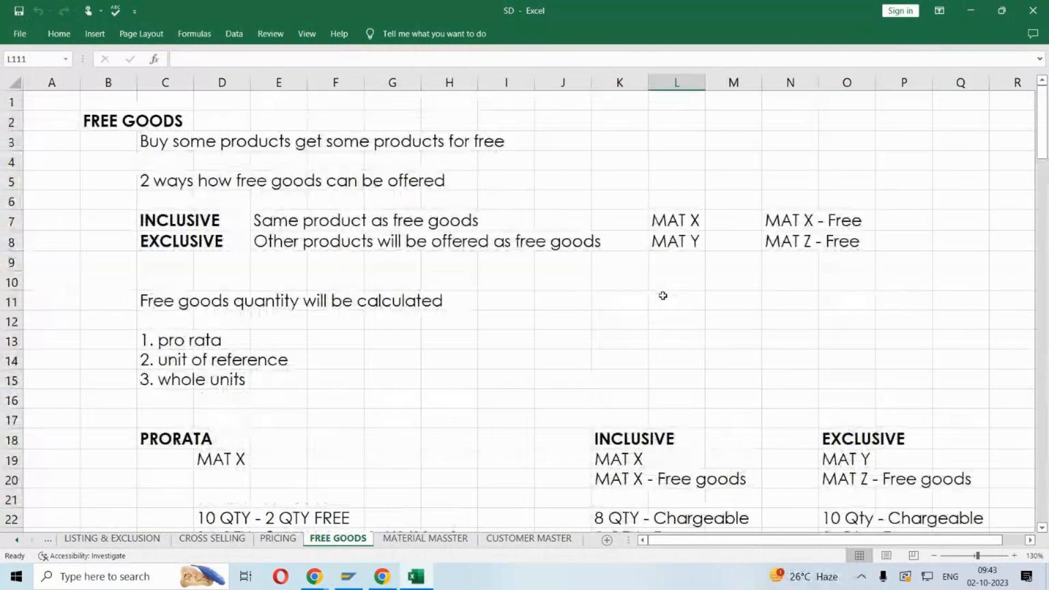
pyautogui.click(611, 139)
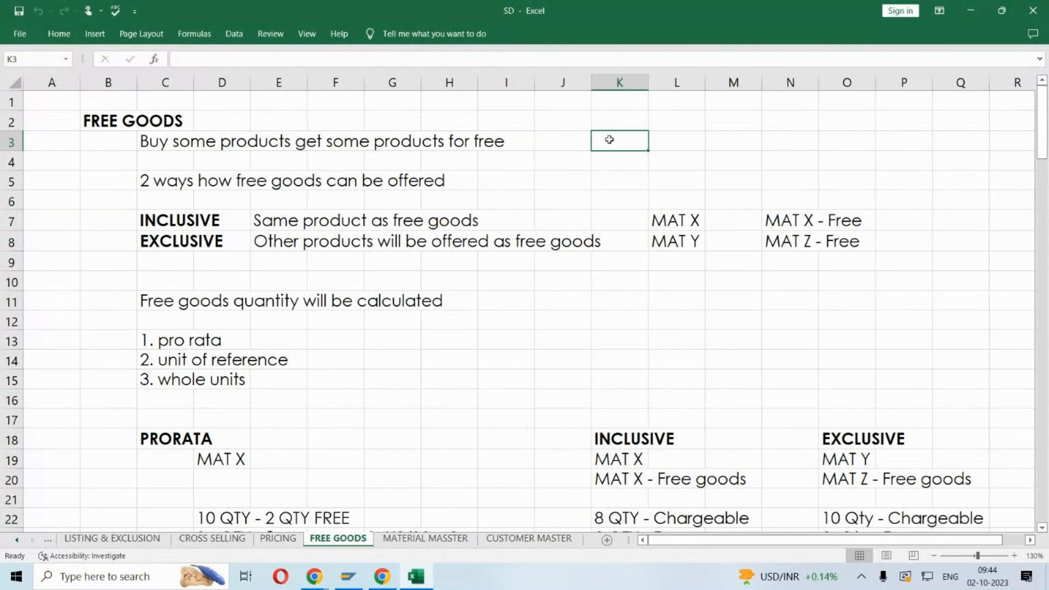
pyautogui.moveTo(658, 221); pyautogui.dragTo(886, 223)
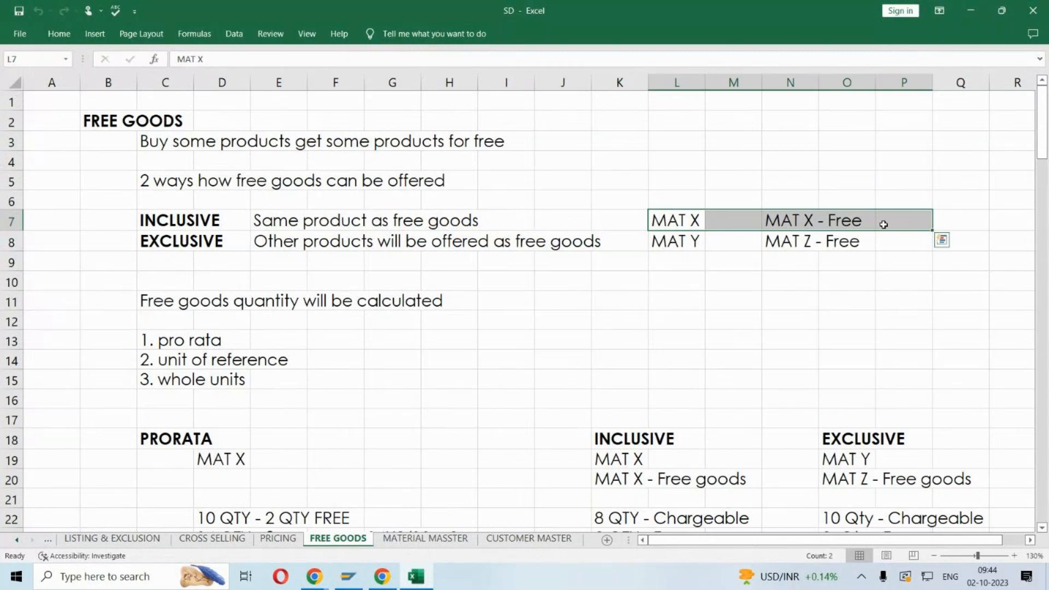
pyautogui.click(797, 241)
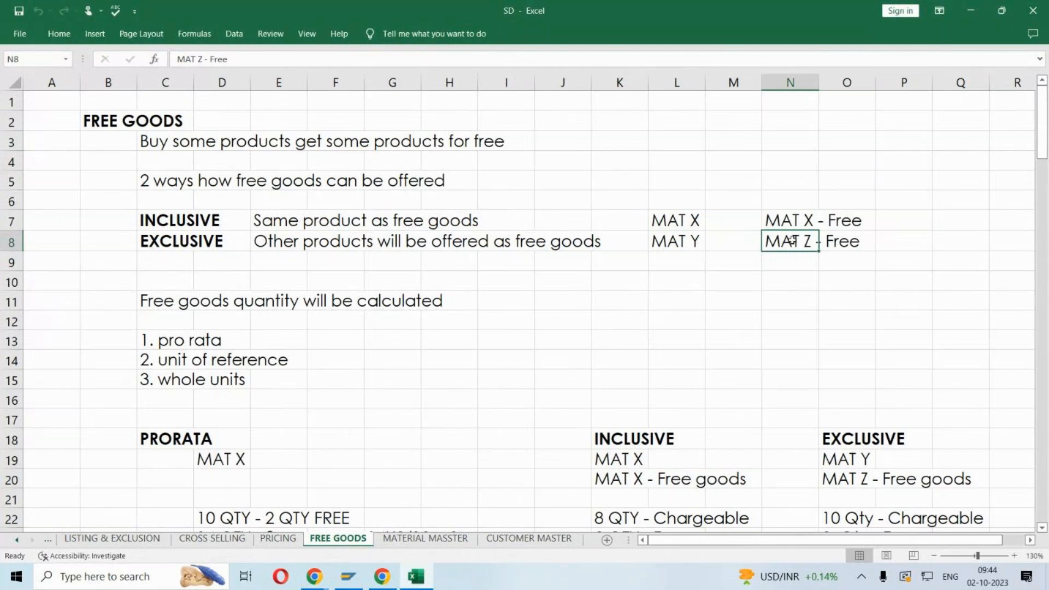
pyautogui.click(686, 243)
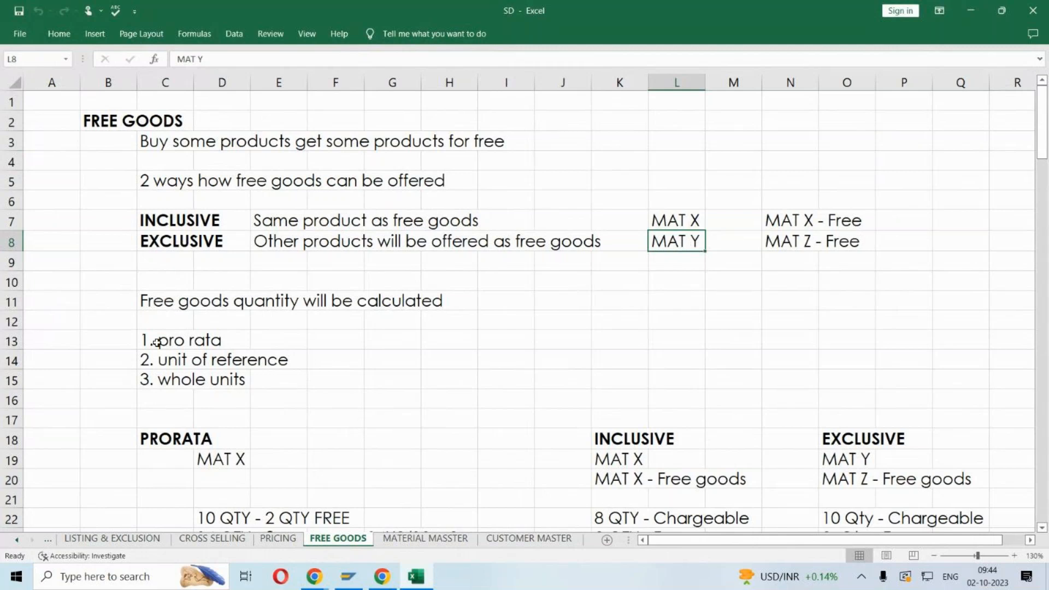
# - Examine the free goods quantity calculation notes for pro rata, unit of reference and whole units
pyautogui.click(157, 360)
pyautogui.click(162, 378)
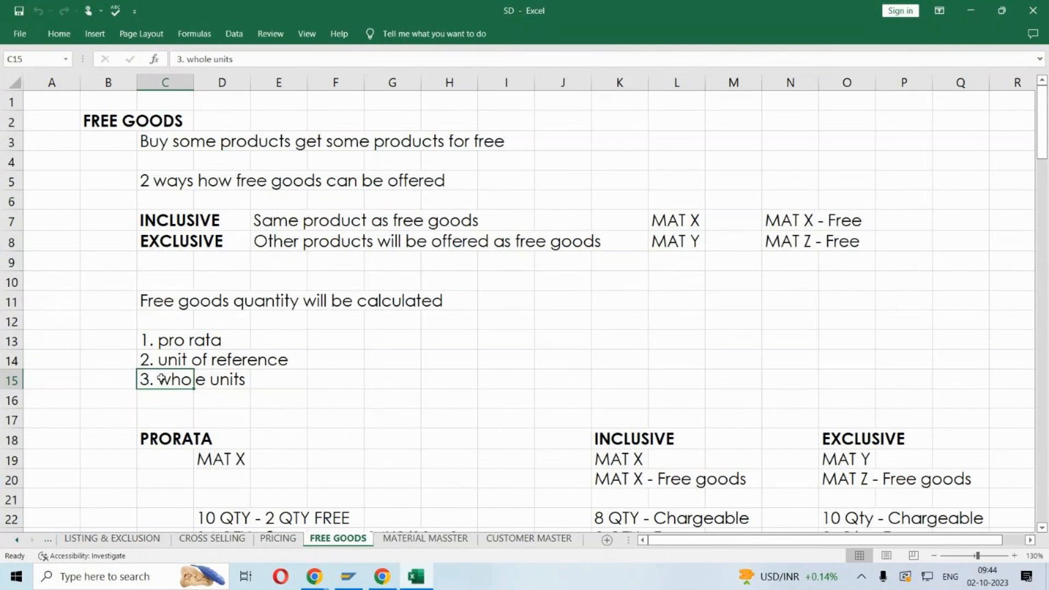
pyautogui.scroll(-4, 192, 321)
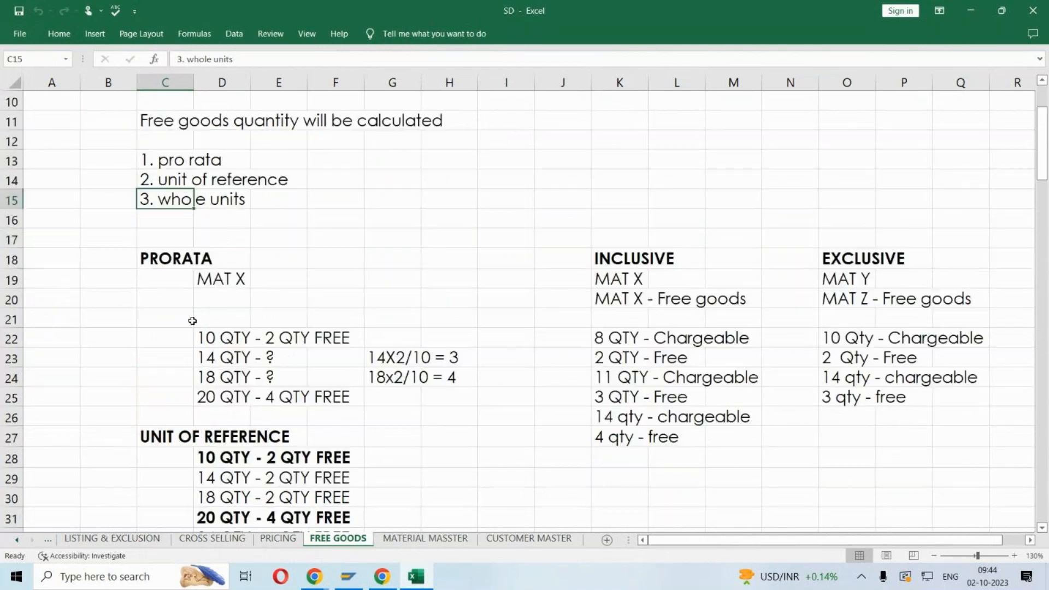
pyautogui.scroll(-2, 193, 321)
pyautogui.scroll(-1, 192, 321)
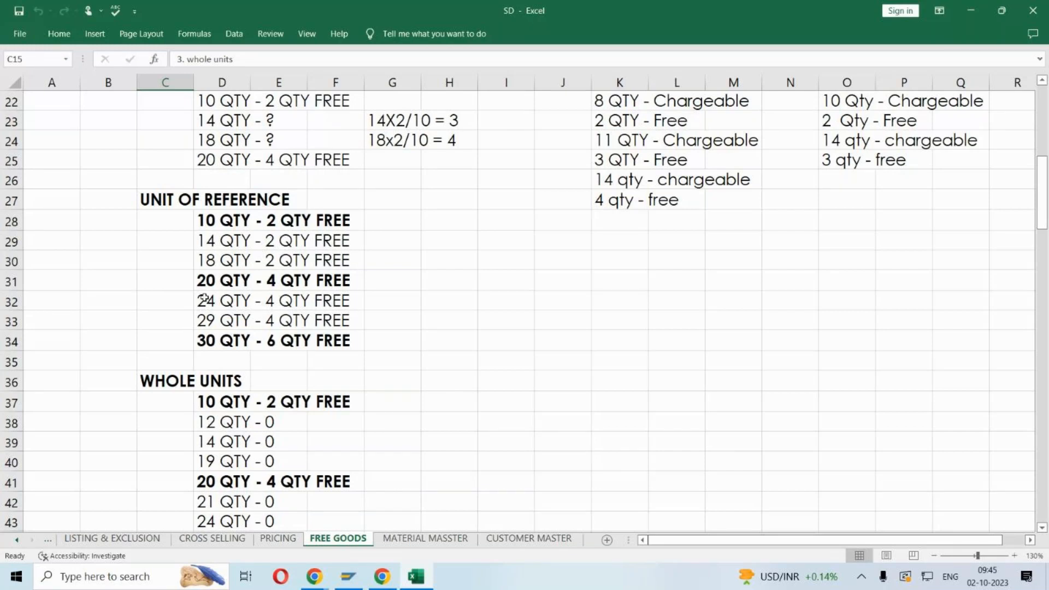
pyautogui.click(770, 356)
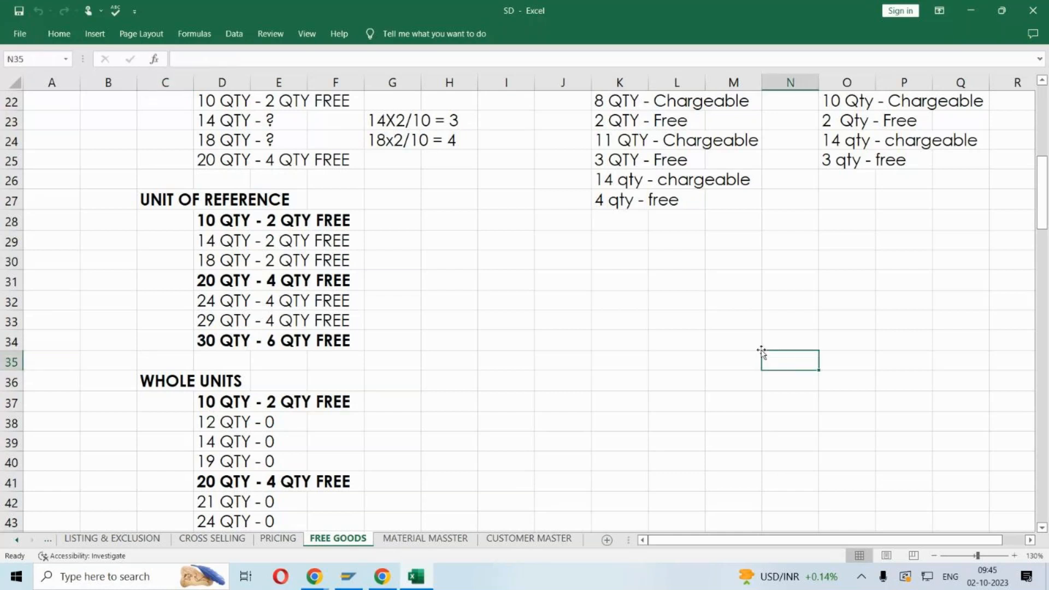
pyautogui.click(615, 365)
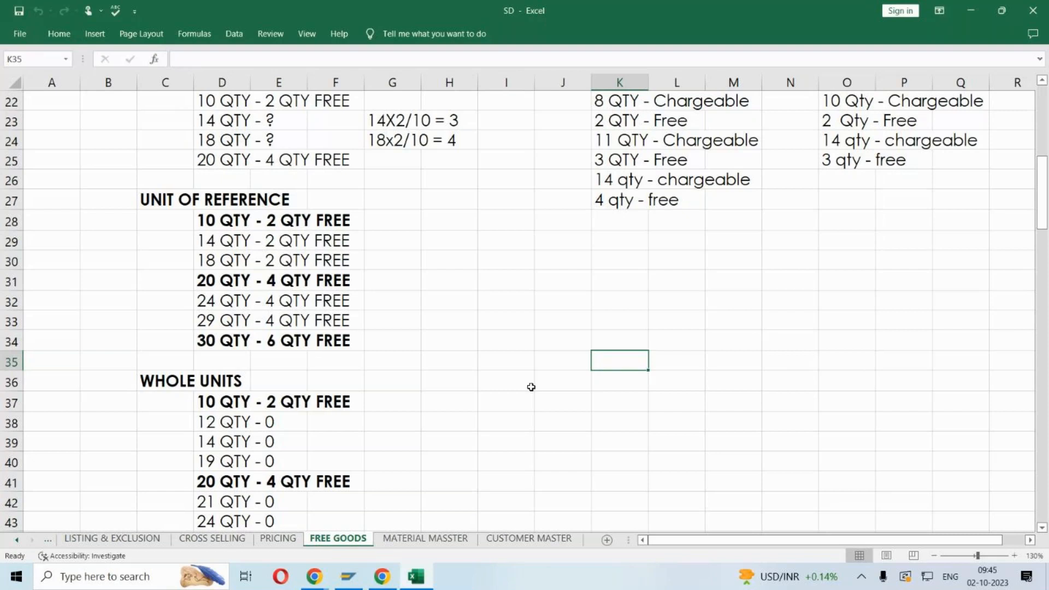
# - Add a new worksheet after FREE GOODS and name it FREE OF CHARGE
pyautogui.click(610, 541)
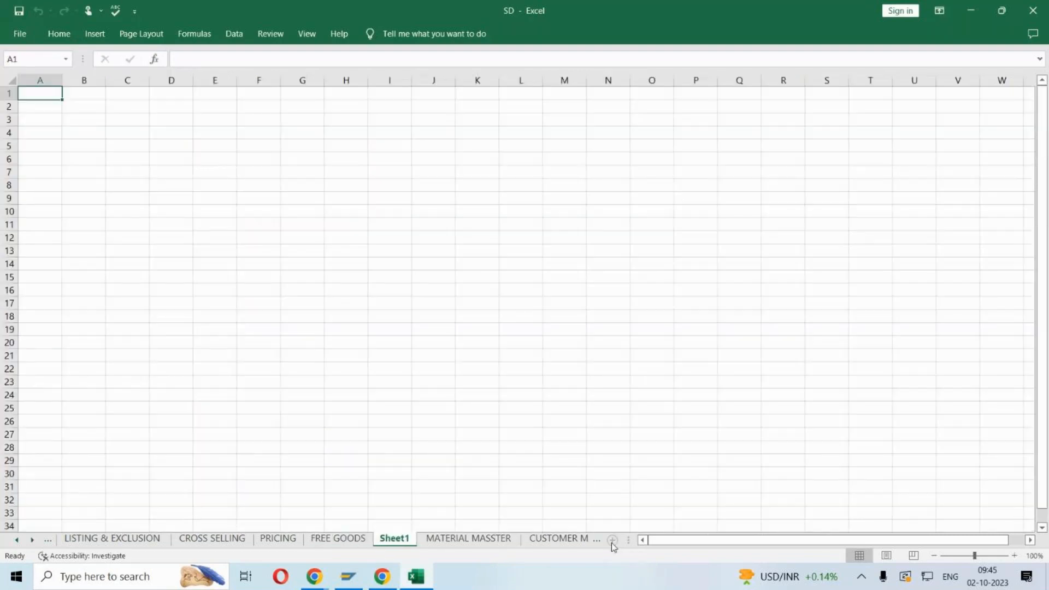
pyautogui.rightClick(398, 541)
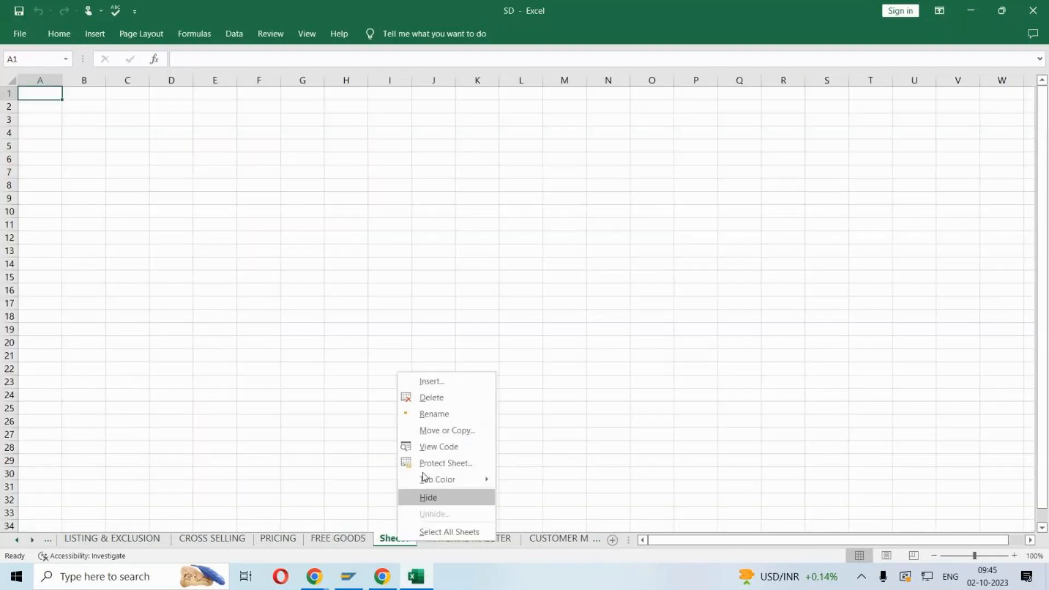
pyautogui.click(440, 414)
pyautogui.write('F')
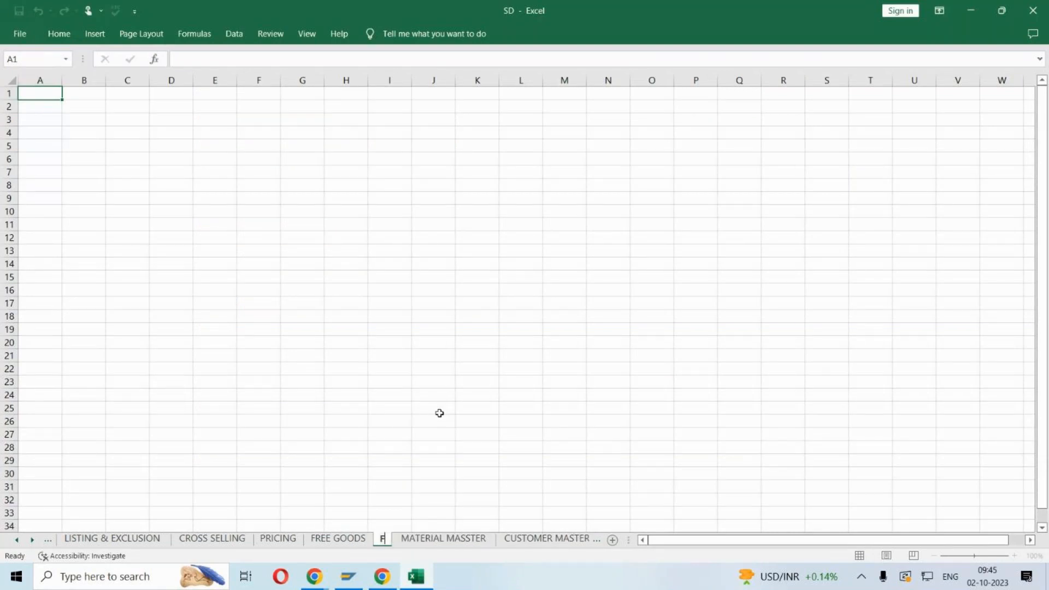
pyautogui.write('REE OF CHARGE')
pyautogui.press('Return')
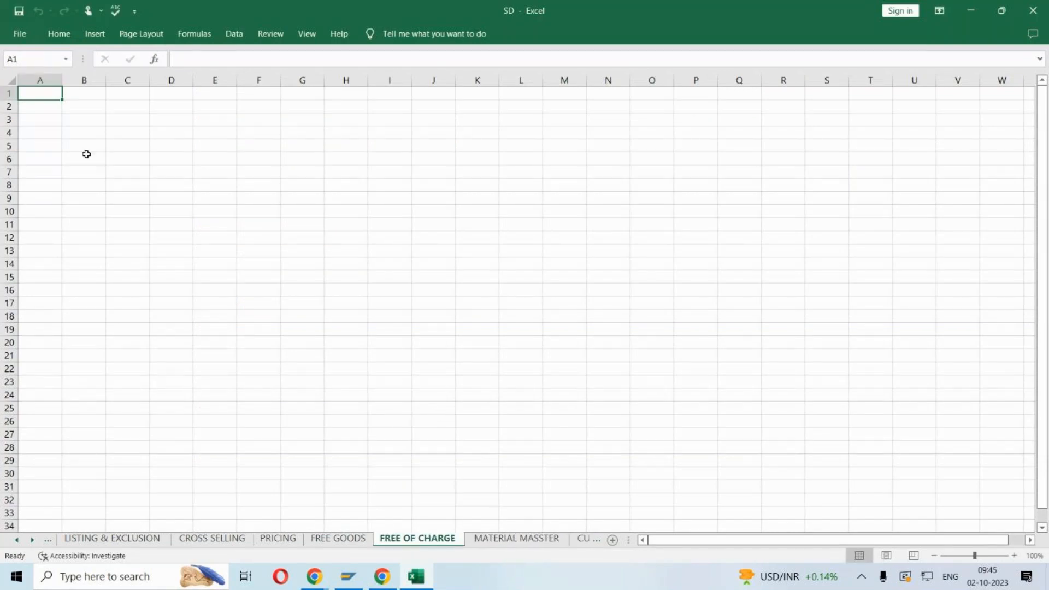
# - Set the font of the entire FREE OF CHARGE sheet to Century Gothic, size 14
pyautogui.click(7, 82)
pyautogui.click(59, 33)
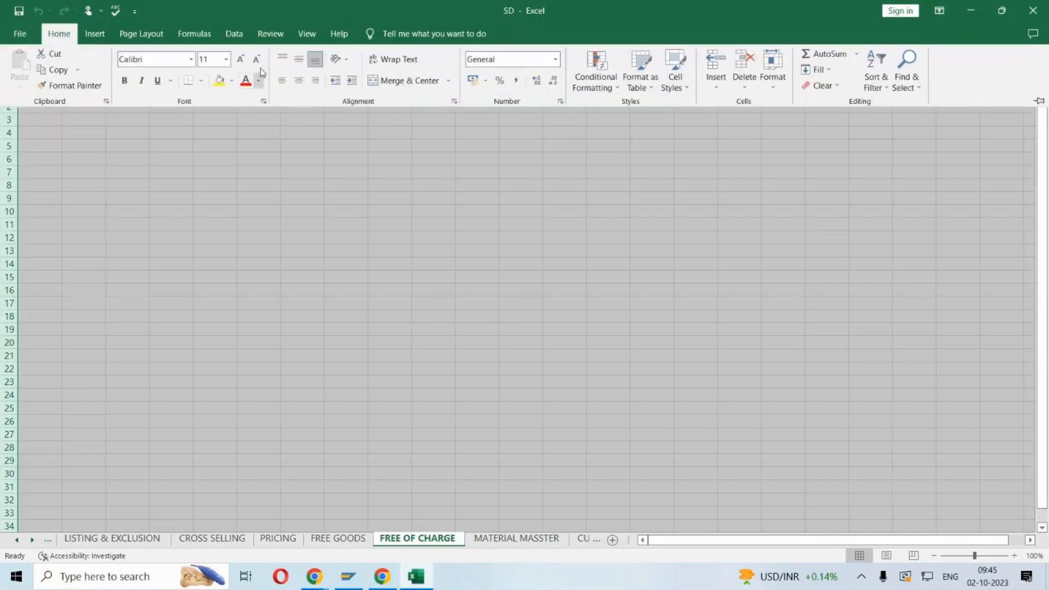
pyautogui.click(191, 59)
pyautogui.scroll(-1, 228, 257)
pyautogui.scroll(-15, 228, 258)
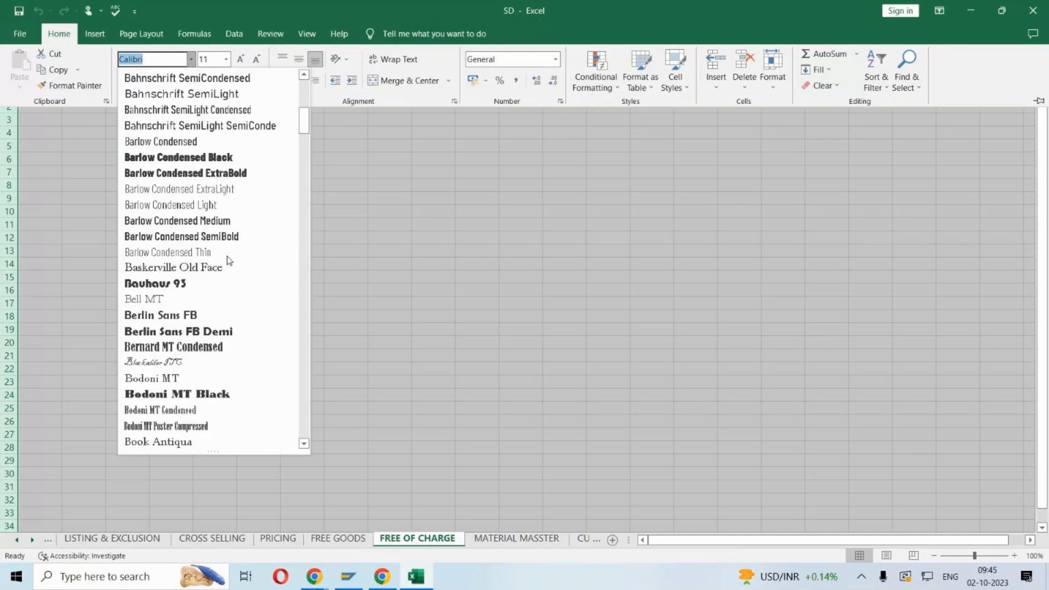
pyautogui.click(225, 410)
pyautogui.click(213, 60)
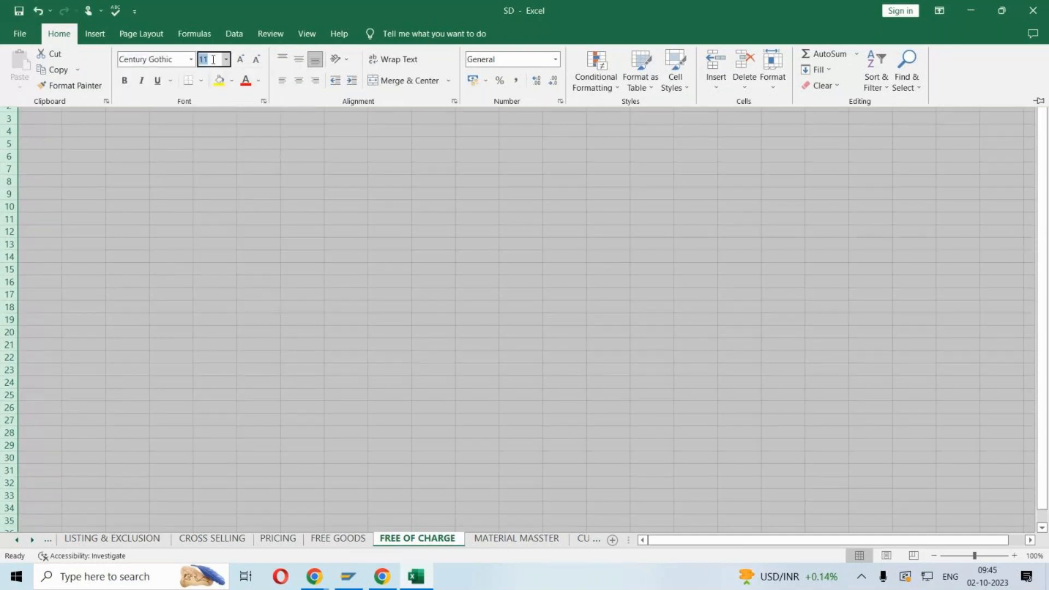
pyautogui.write('14')
pyautogui.press('Return')
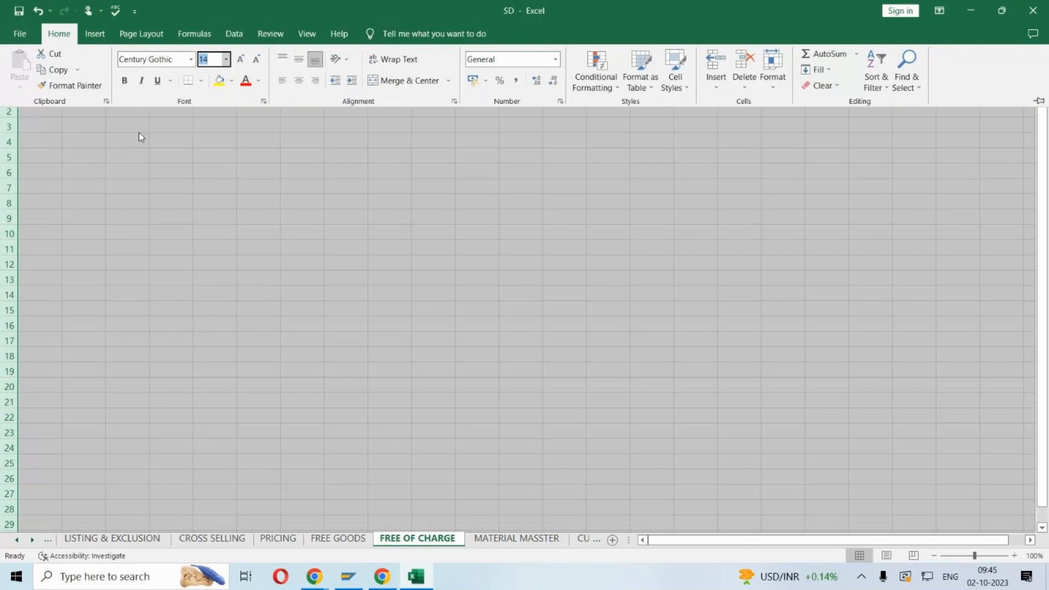
# - Enter the heading "FREE OF CHARGE" in cell B2 and make it bold
pyautogui.click(1015, 556)
pyautogui.click(1015, 556)
pyautogui.click(1015, 556)
pyautogui.click(106, 127)
pyautogui.write('FREE O')
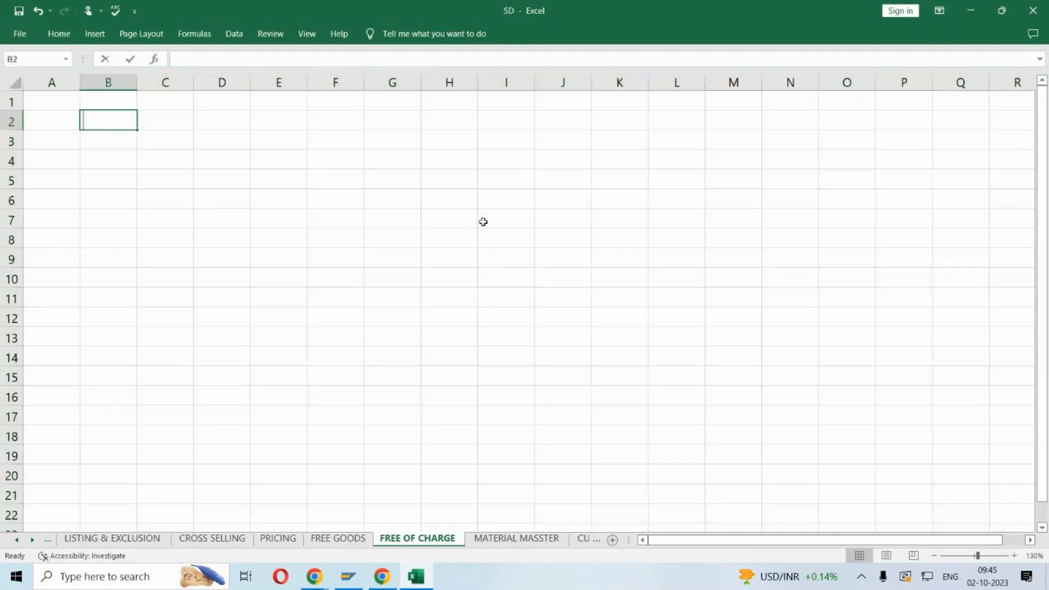
pyautogui.write('F CHARGE')
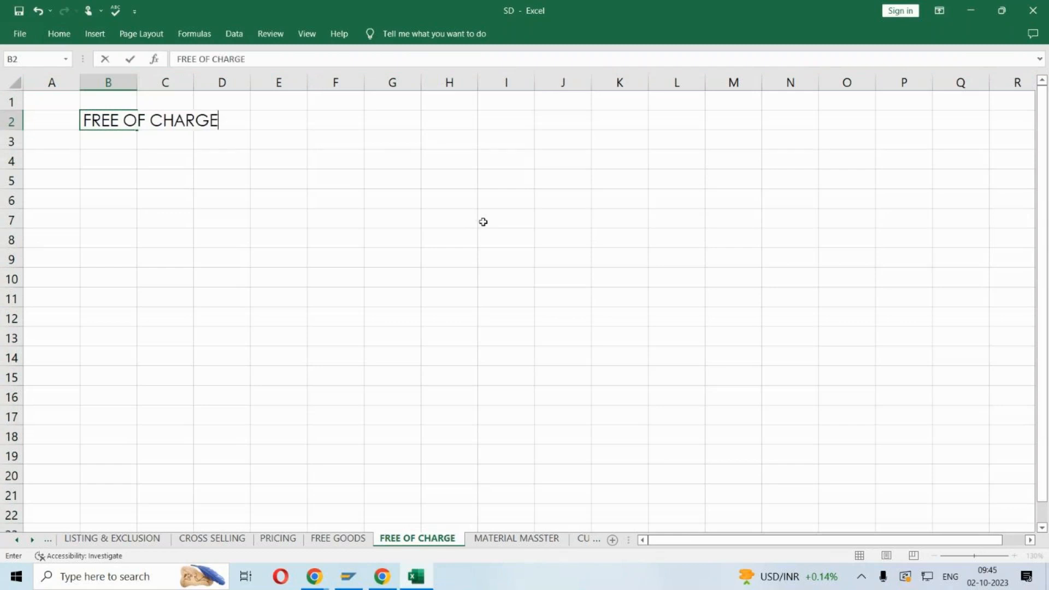
pyautogui.press('Return')
pyautogui.press('Up')
pyautogui.hotkey('ctrl', 'b')
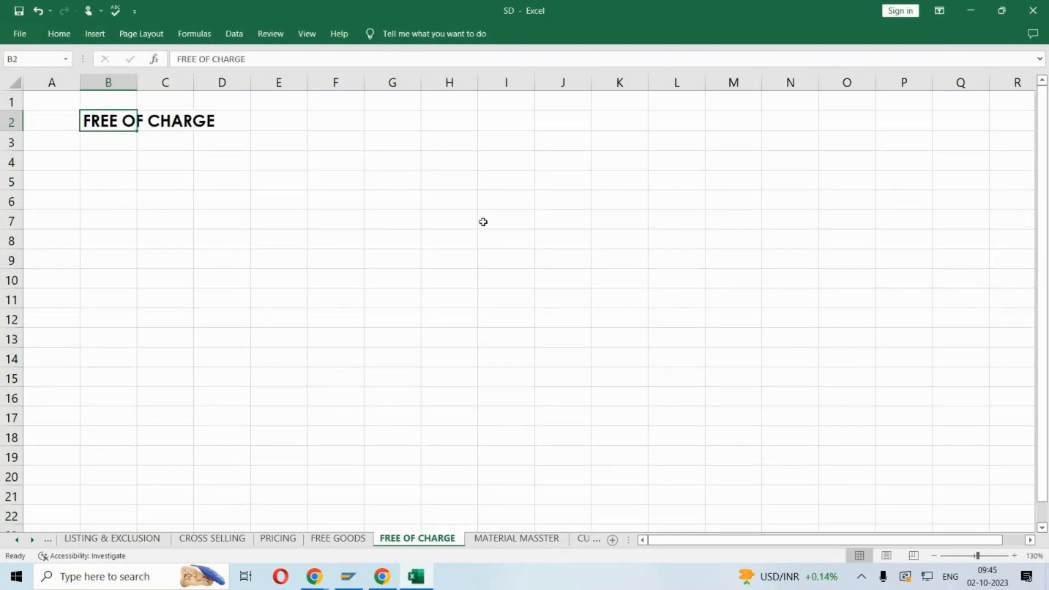
# - Enter "Company will offer the goods for free to the customers" in cell B3 and "Promotion sales" in B4
pyautogui.doubleClick(119, 146)
pyautogui.write('Company wil')
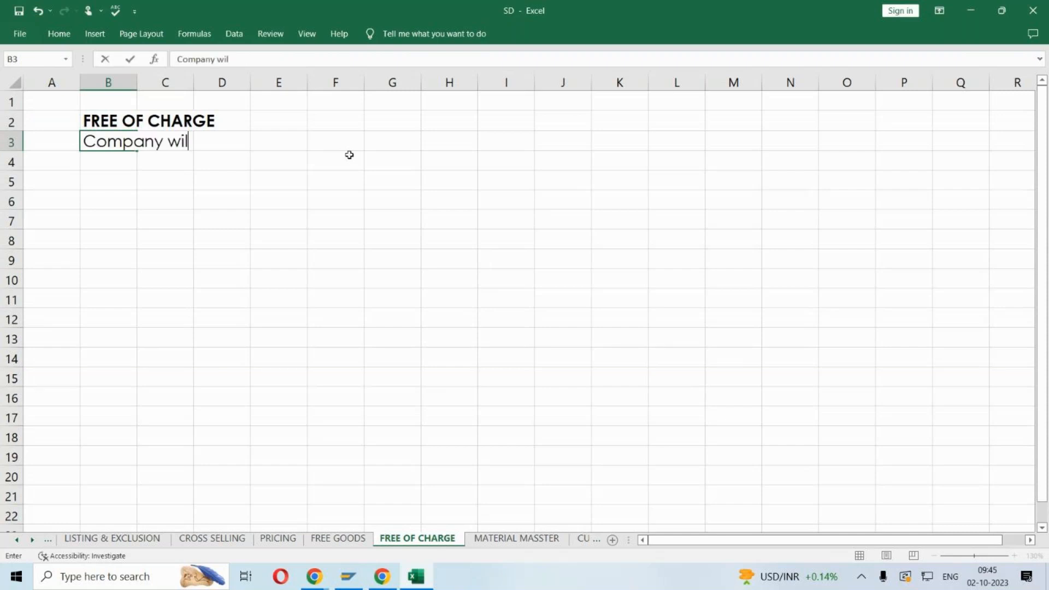
pyautogui.write('l offer the g')
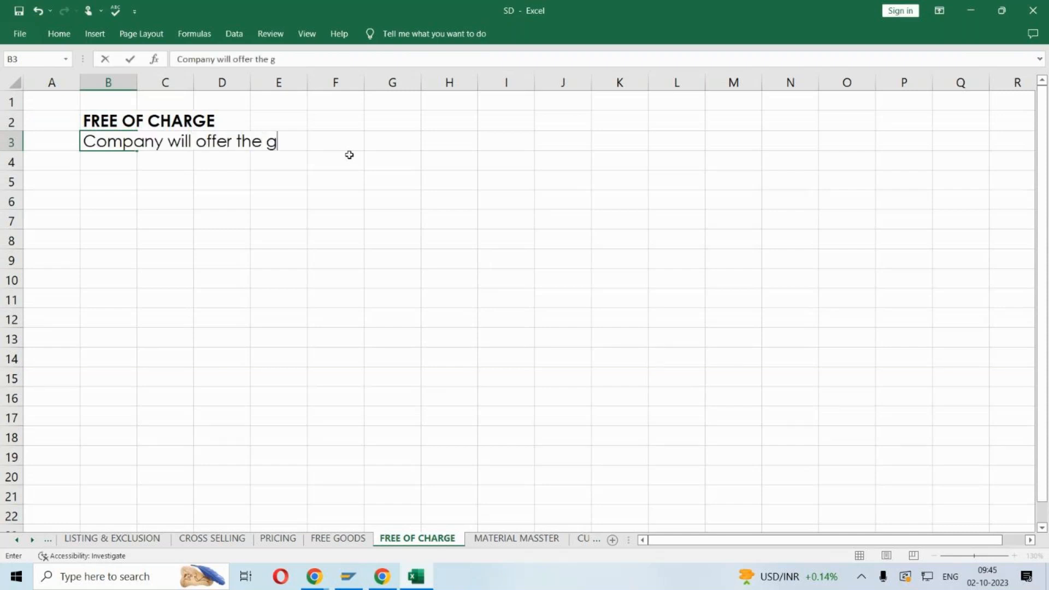
pyautogui.write('oods for f')
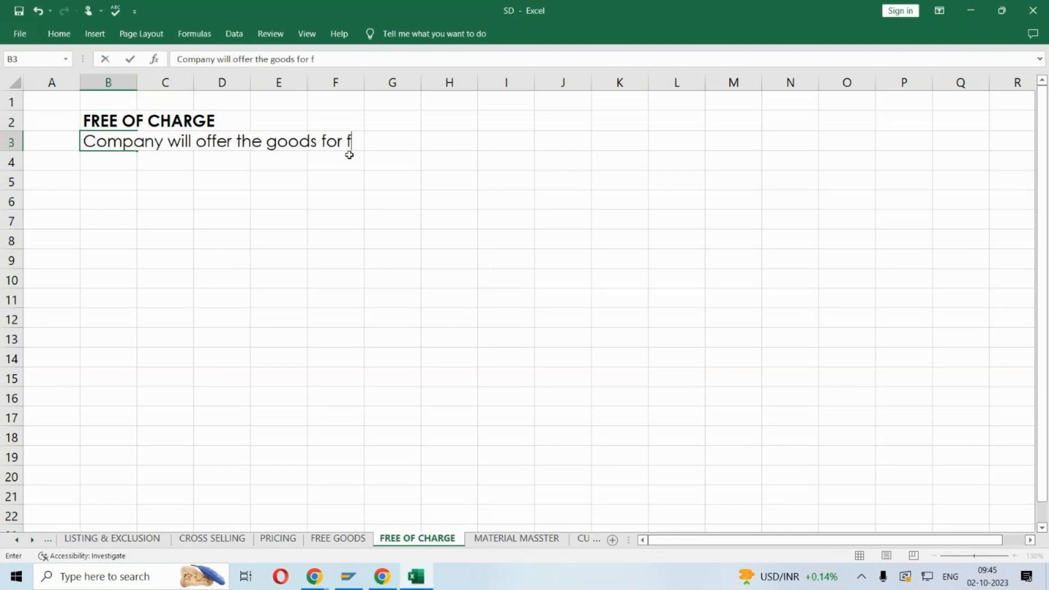
pyautogui.write('ree to the customers')
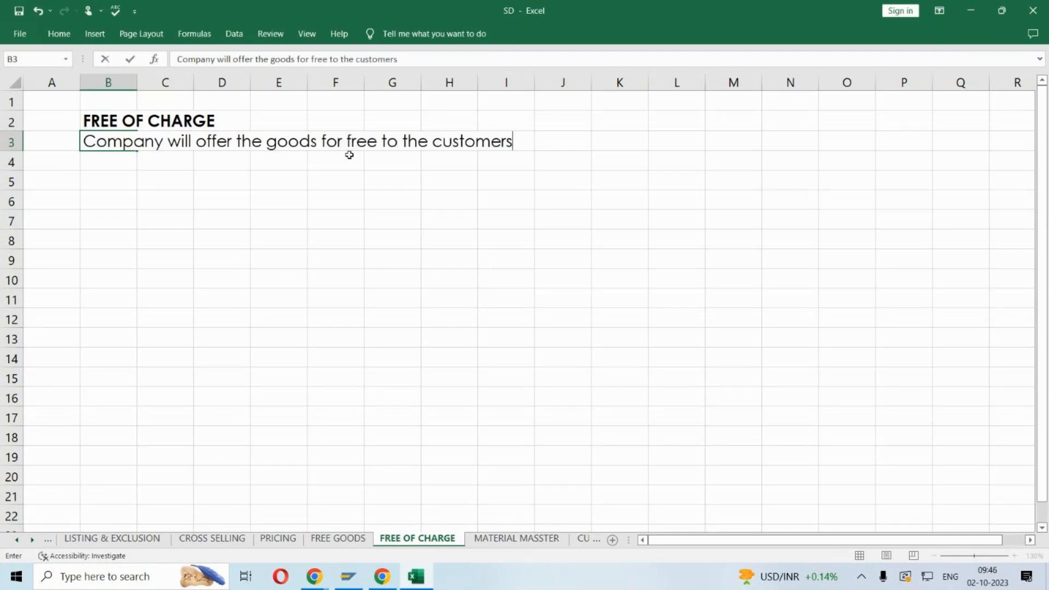
pyautogui.press('Return')
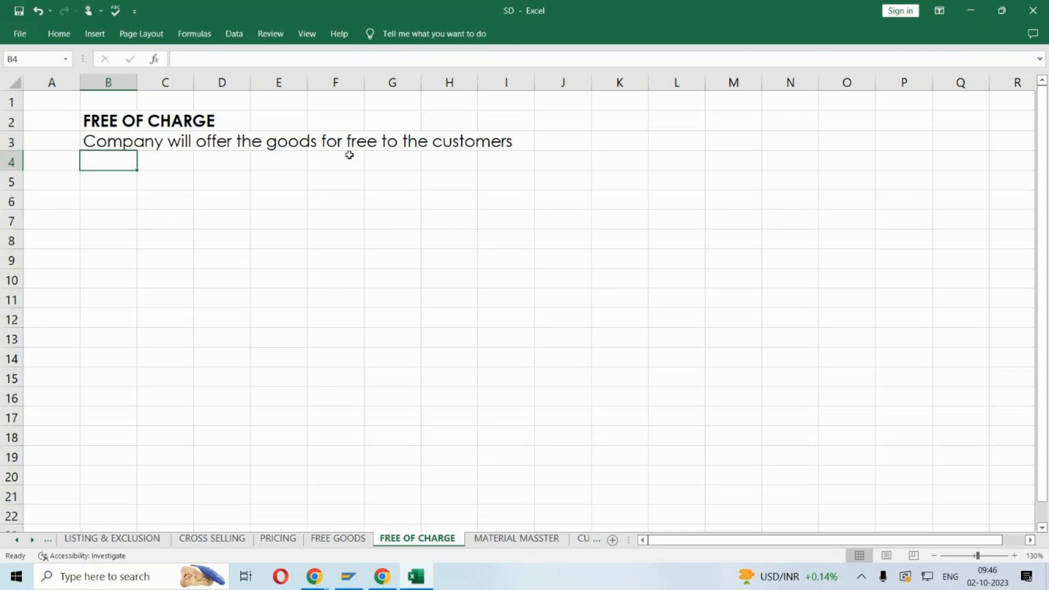
pyautogui.write('Promo')
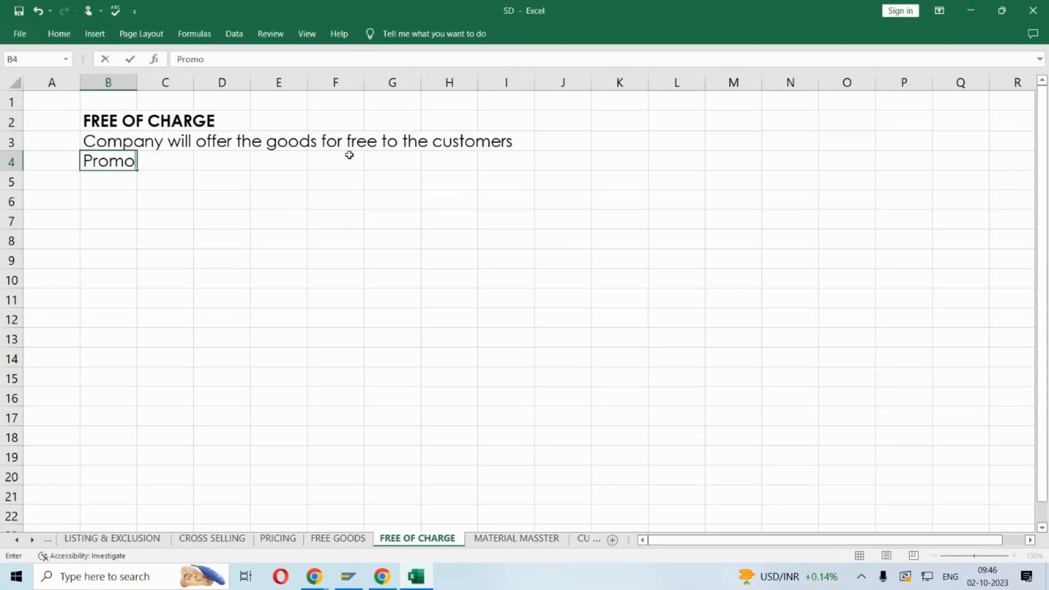
pyautogui.write('tion sales')
pyautogui.press('Return')
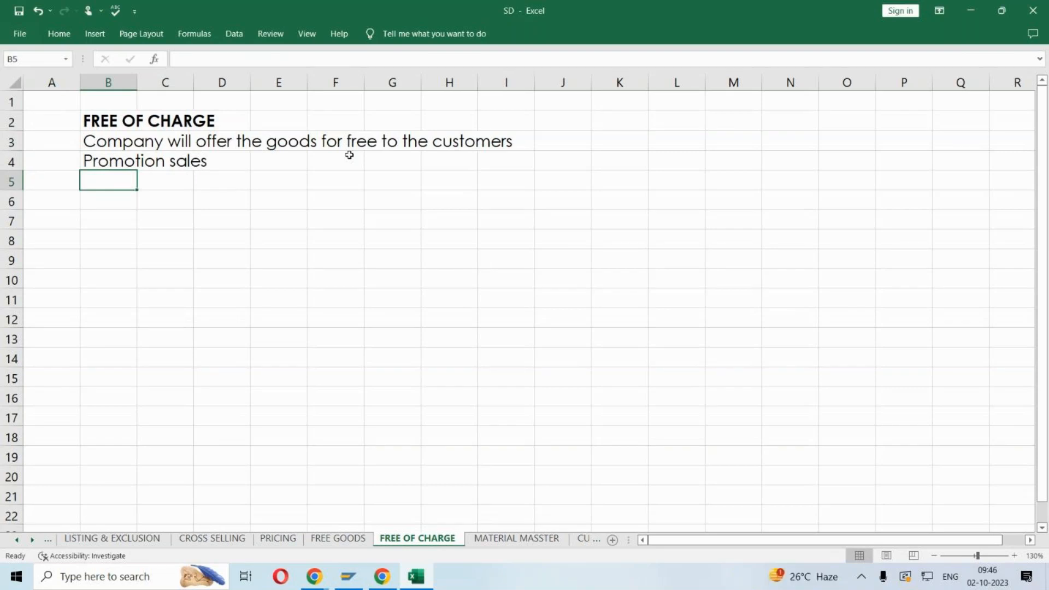
# - Enter the example line "Ex : retail ; Pharma" in cell D5
pyautogui.click(216, 173)
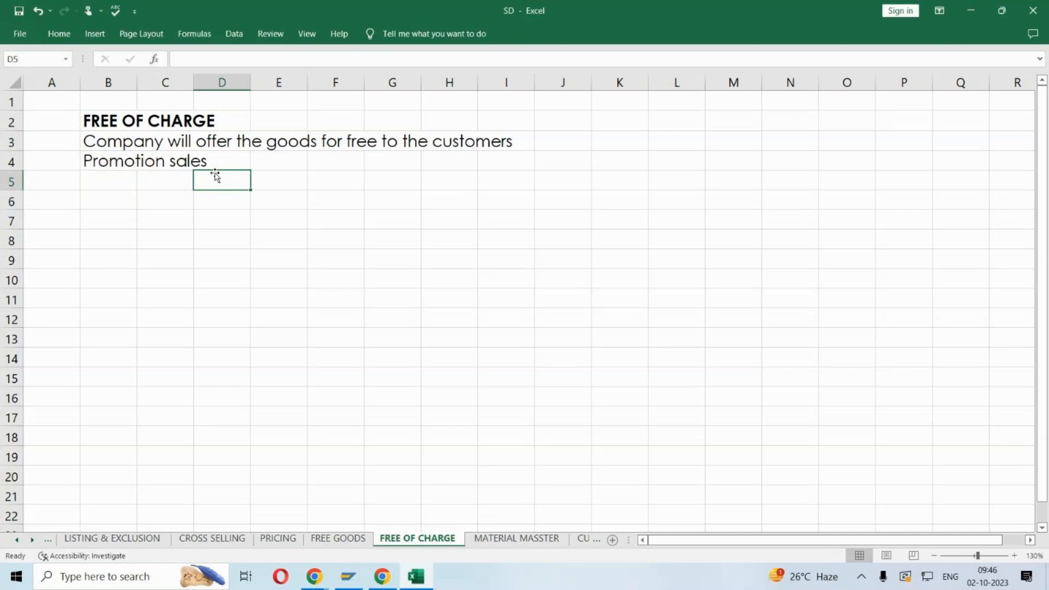
pyautogui.write('Ex')
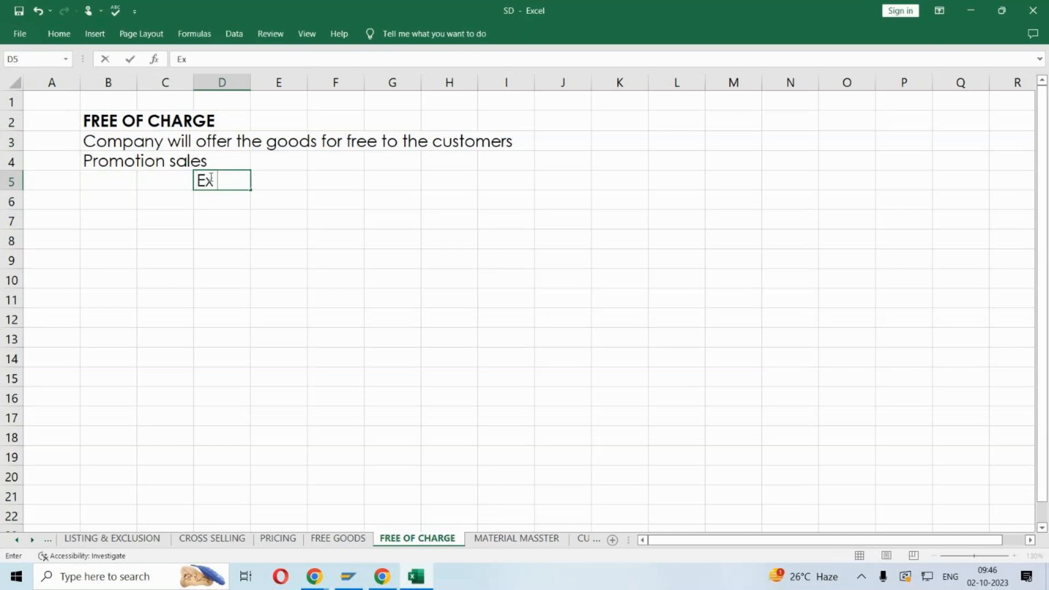
pyautogui.write(' : retail')
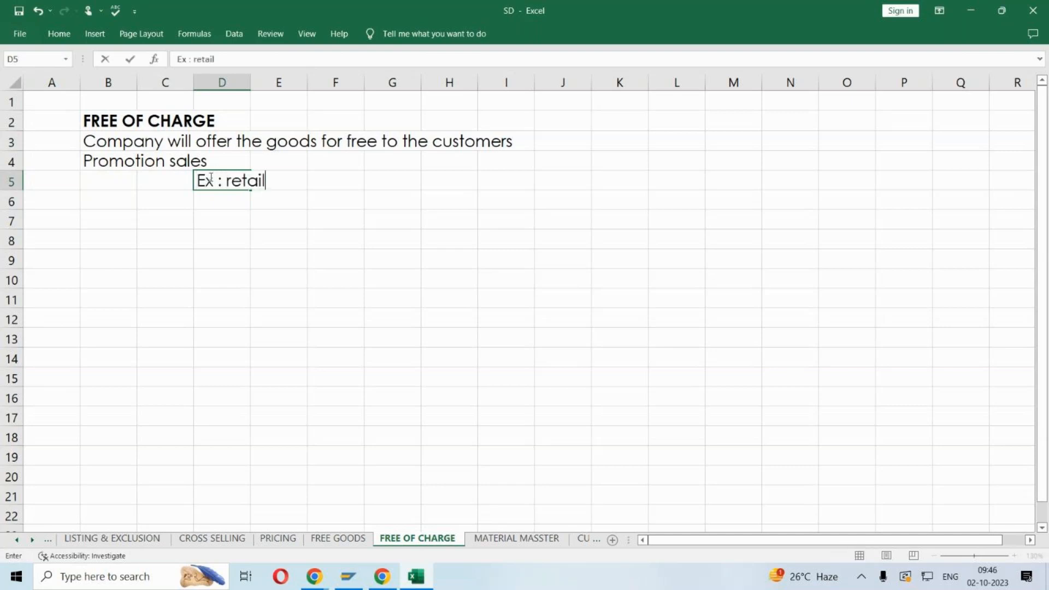
pyautogui.press('Return')
pyautogui.click(291, 203)
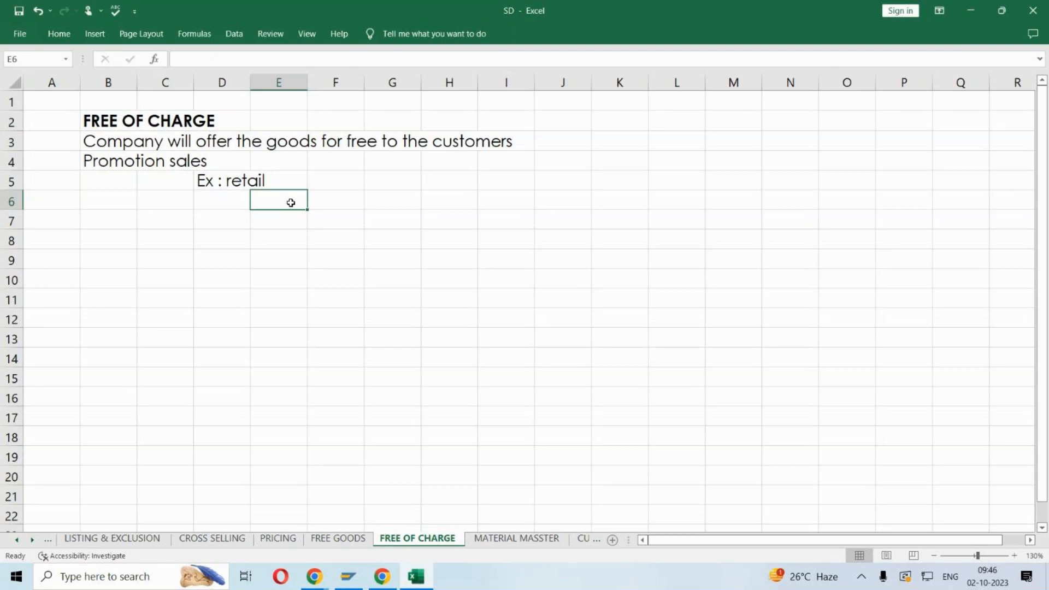
pyautogui.doubleClick(215, 181)
pyautogui.press('End')
pyautogui.write(';')
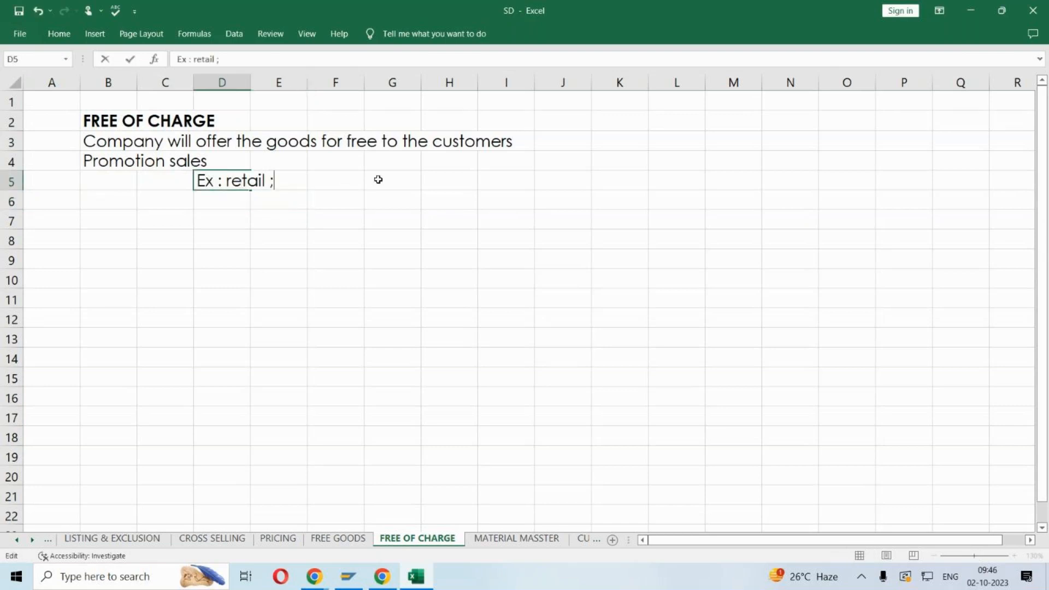
pyautogui.write(' Pharma')
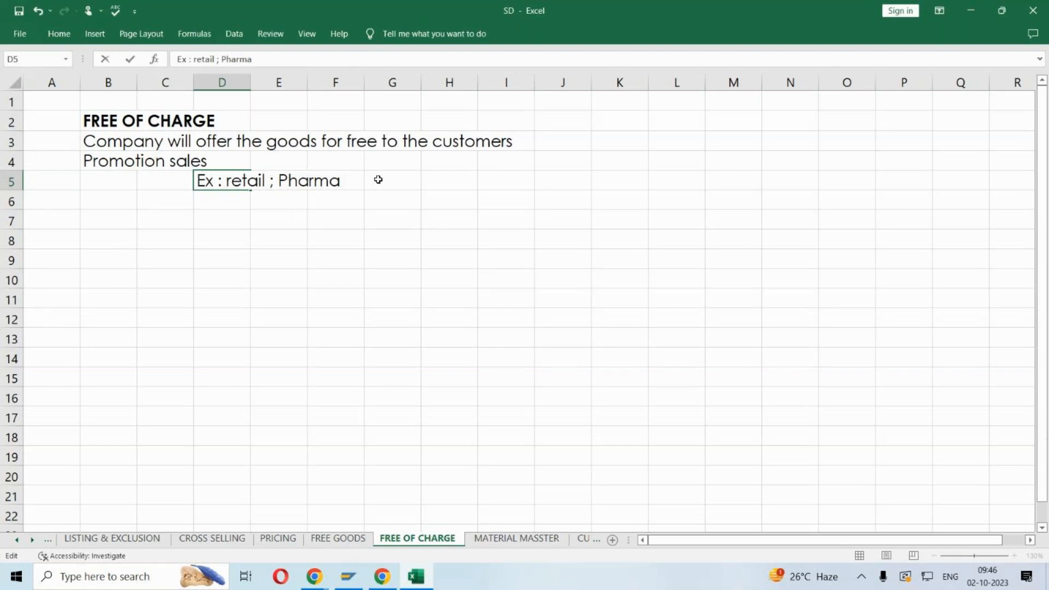
pyautogui.click(271, 212)
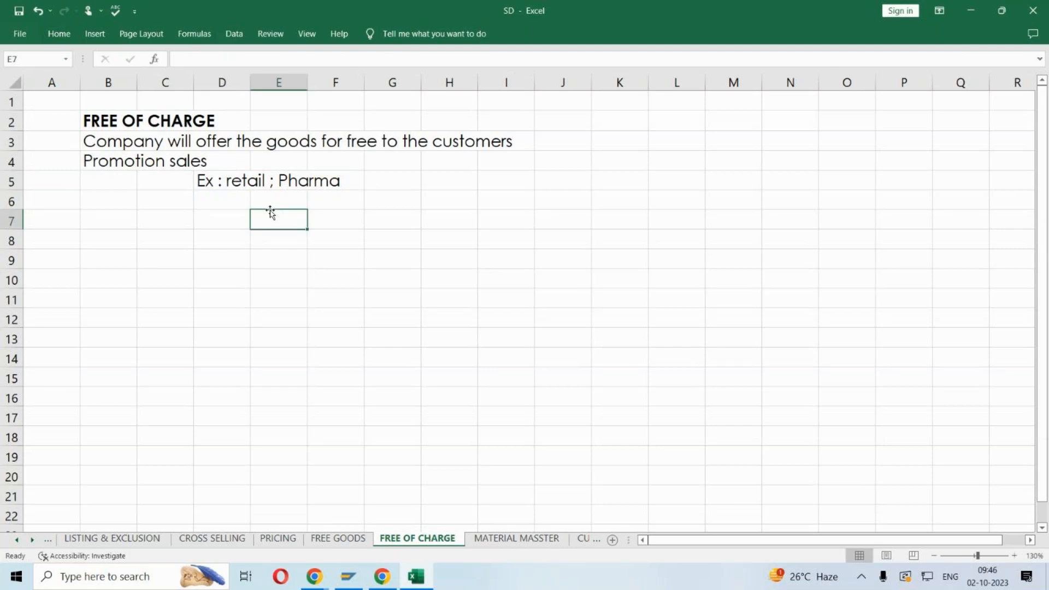
# - Enter "Transcation will be not relevant for pricing ;" in cell B7
pyautogui.click(121, 224)
pyautogui.write('Tr')
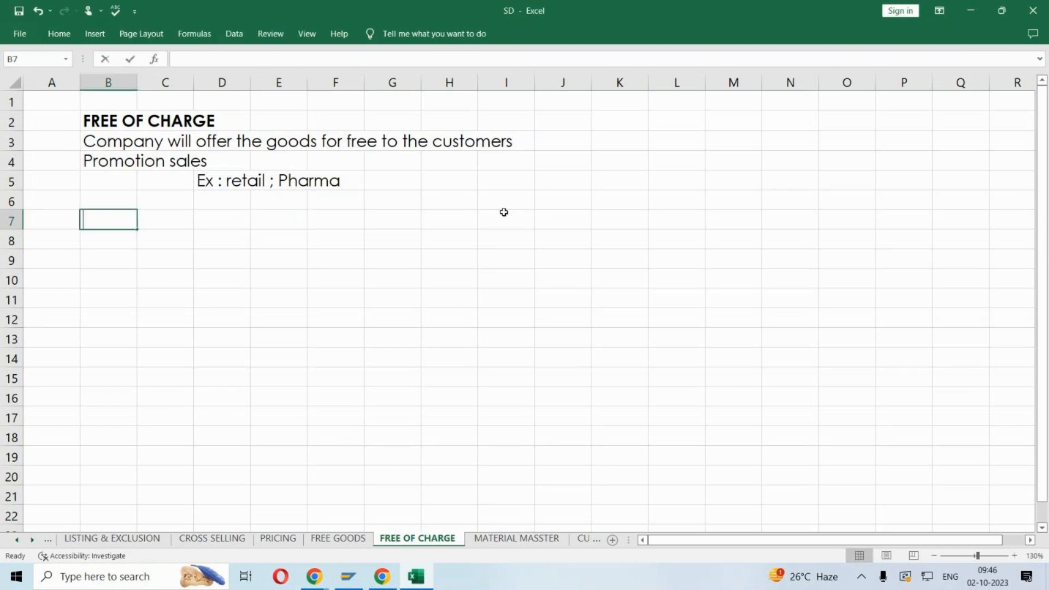
pyautogui.write('anscation w')
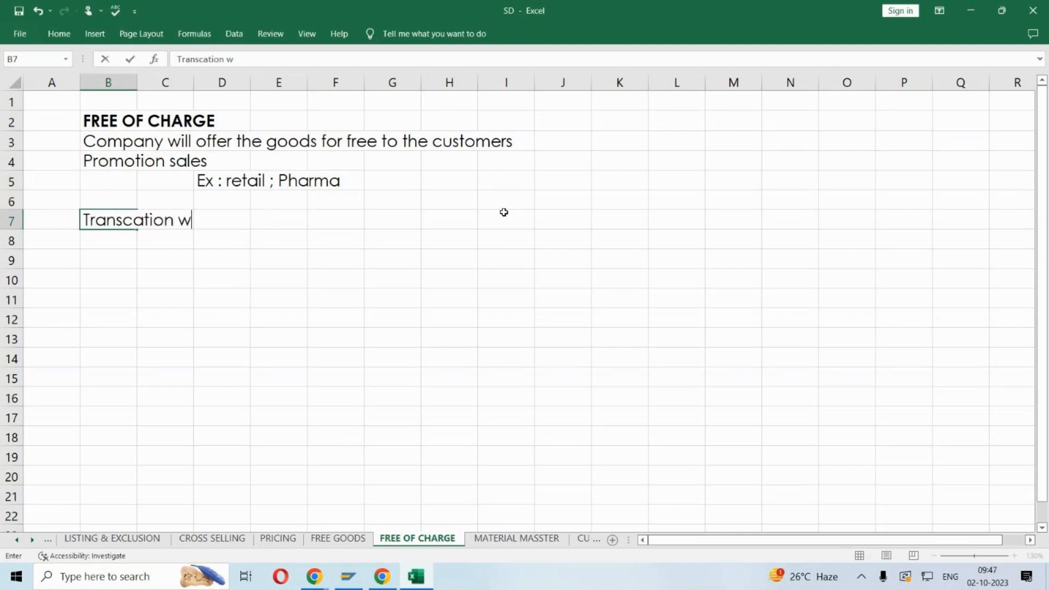
pyautogui.write('ill be not ')
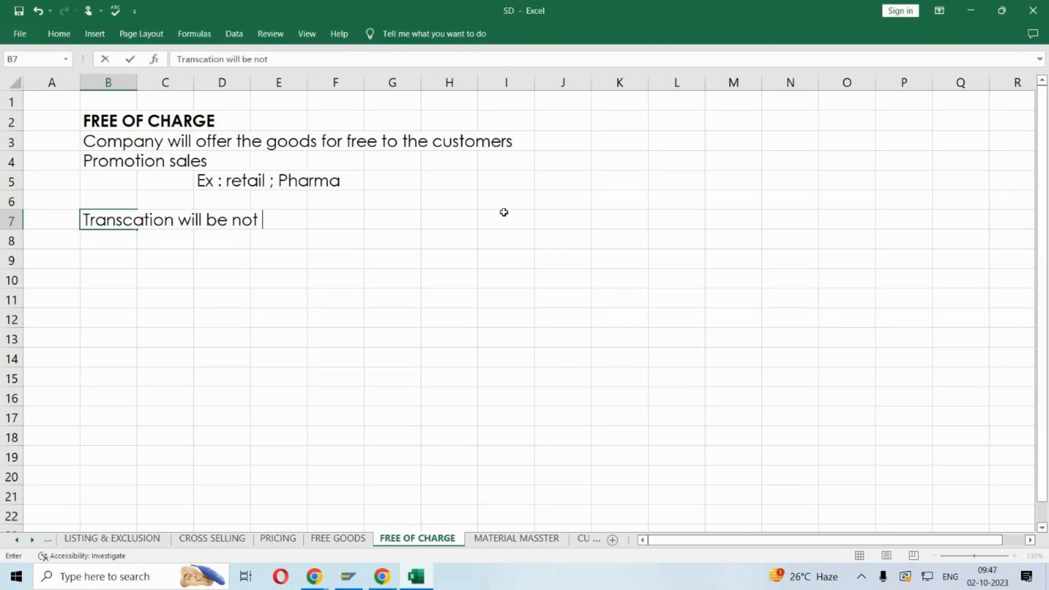
pyautogui.write('relevant for ')
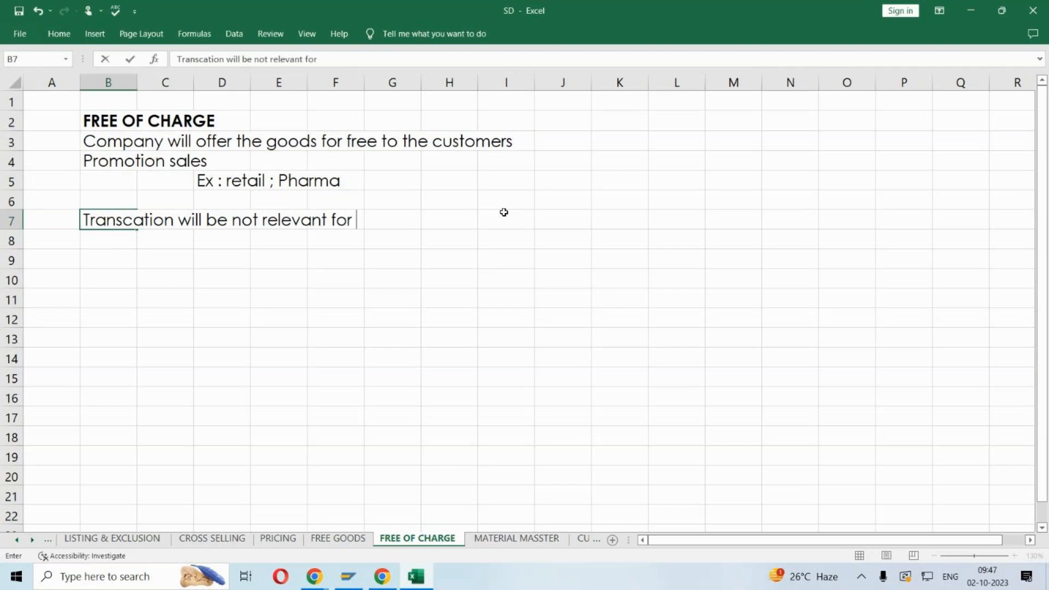
pyautogui.write('prici')
pyautogui.write('ng')
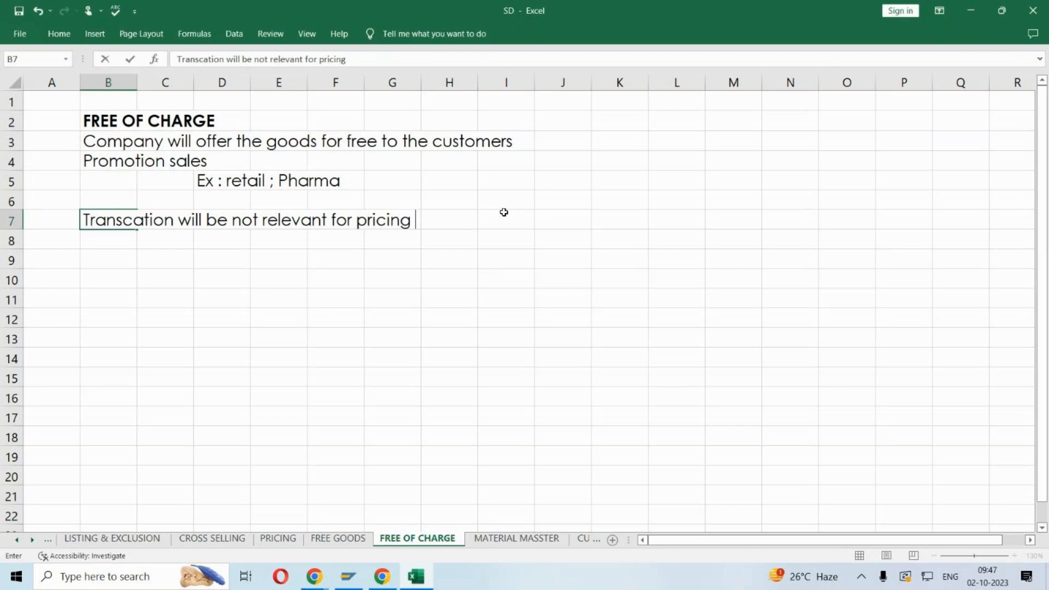
pyautogui.write(';')
pyautogui.press('Return')
# - Enter "Transcation will be relevant for delivery" in cell B8
pyautogui.write('Tra')
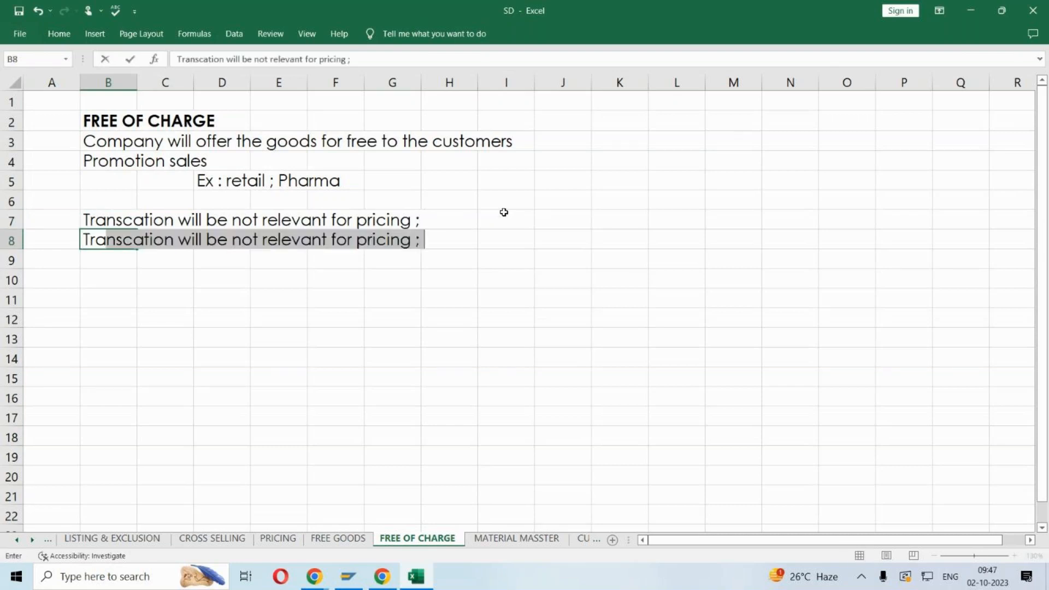
pyautogui.write('nscation ')
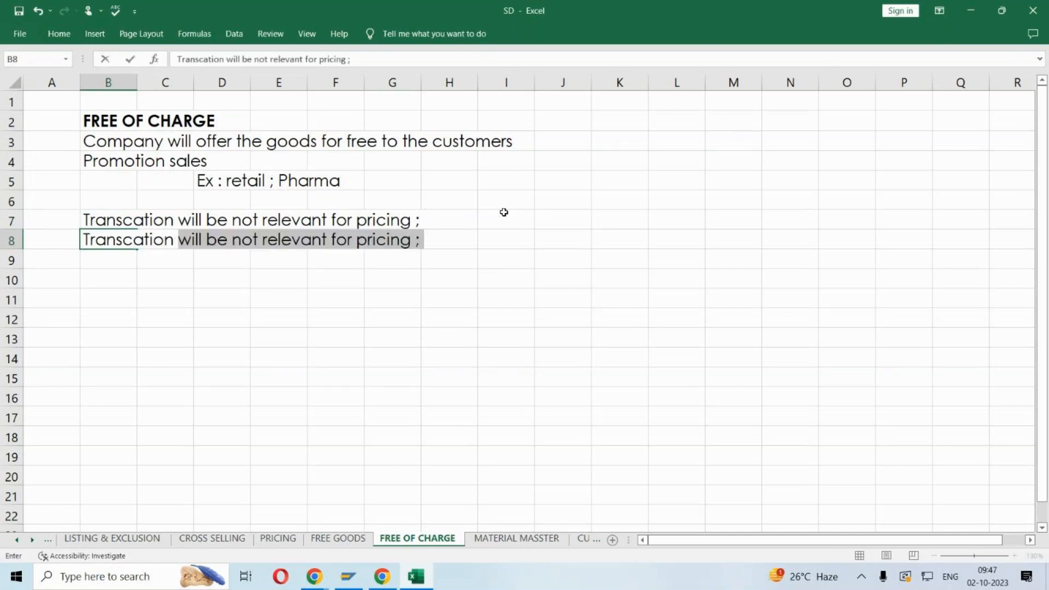
pyautogui.write('will be rel')
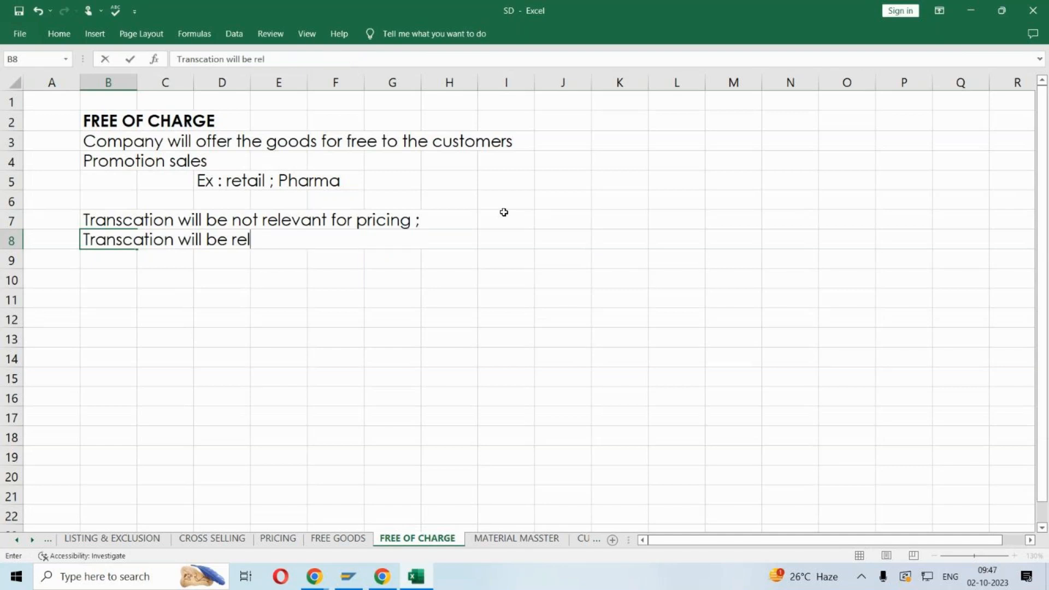
pyautogui.write('evant for delivery')
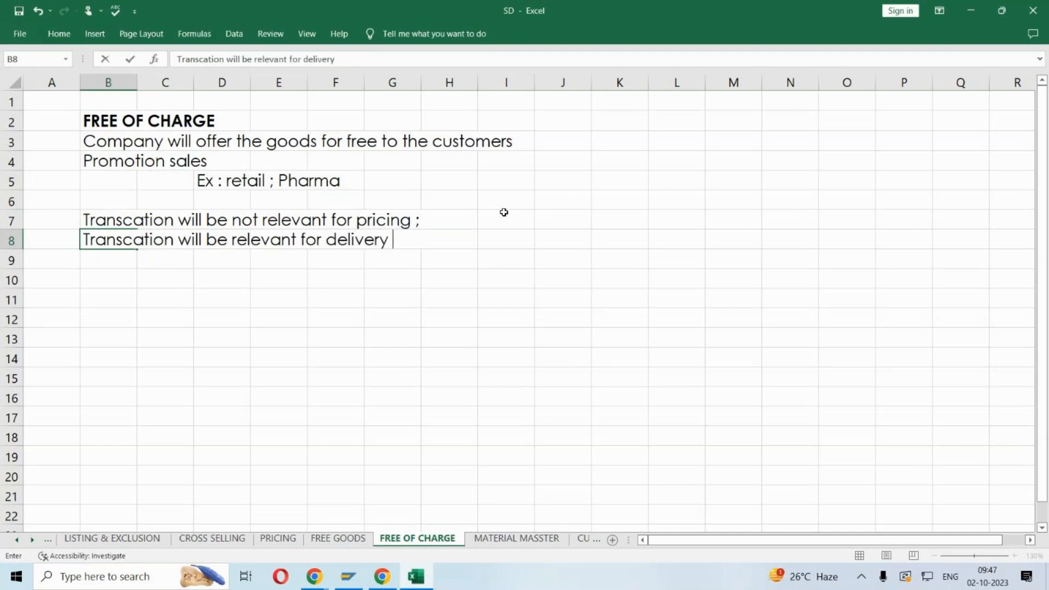
pyautogui.press('Return')
# - Enter "Transcation will be relevant or billing" in cell B9
pyautogui.write('Tr')
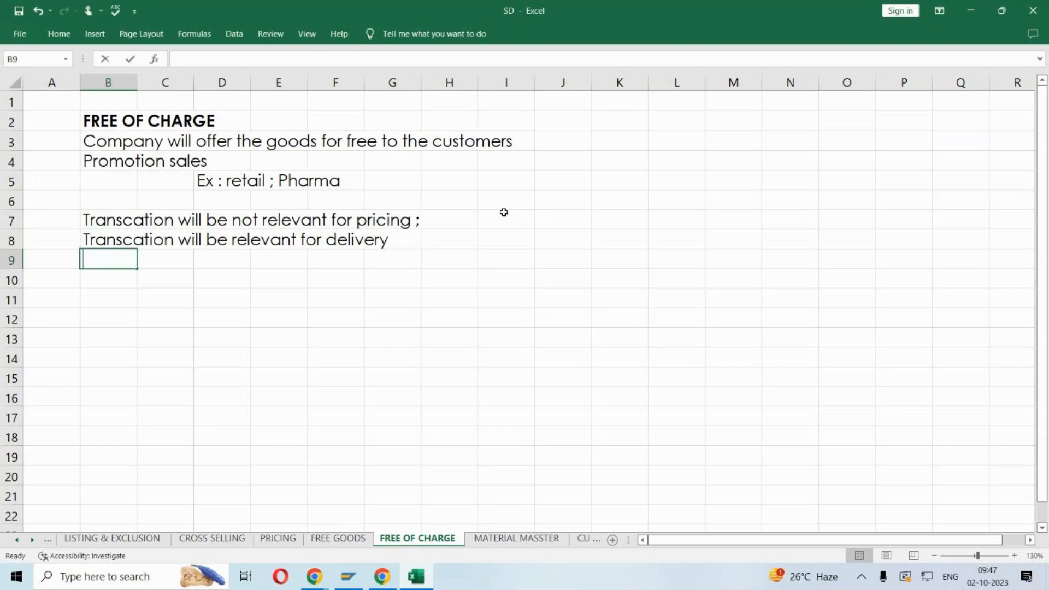
pyautogui.write('anscation ')
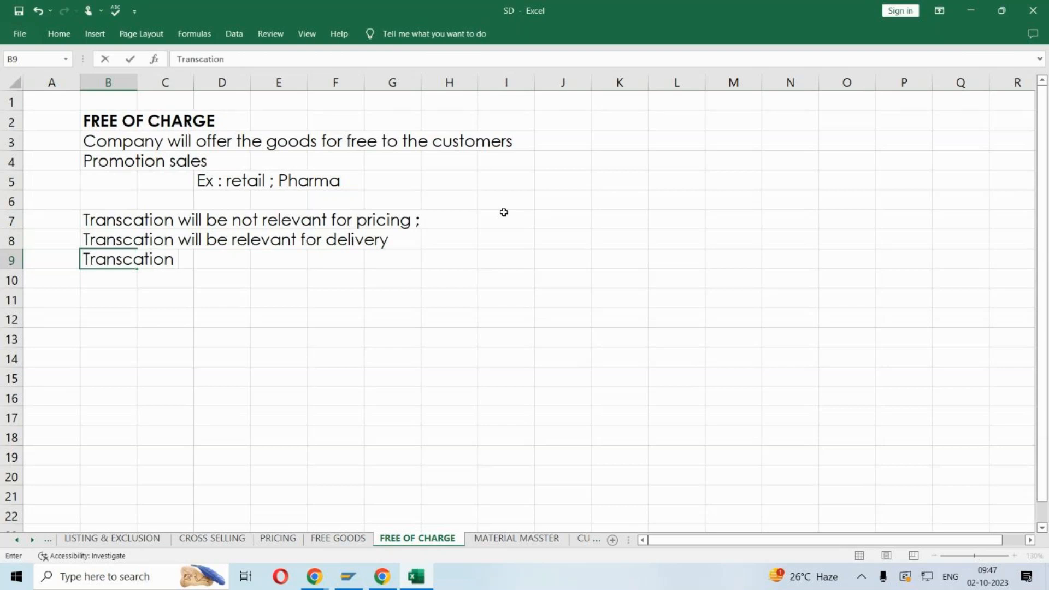
pyautogui.write('will be are')
pyautogui.press('BackSpace')
pyautogui.press('BackSpace')
pyautogui.press('BackSpace')
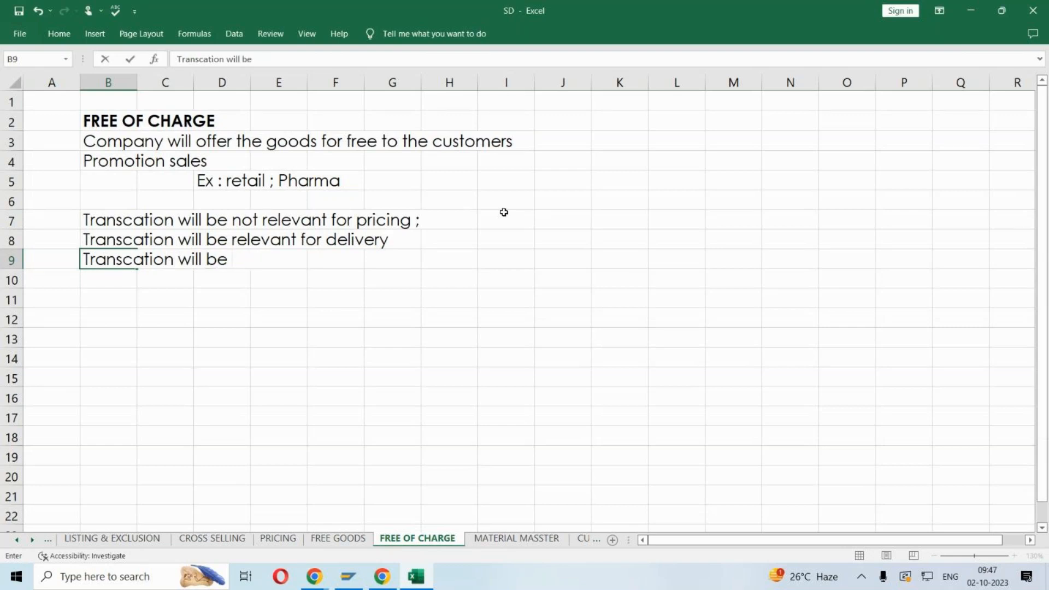
pyautogui.write('relevant ')
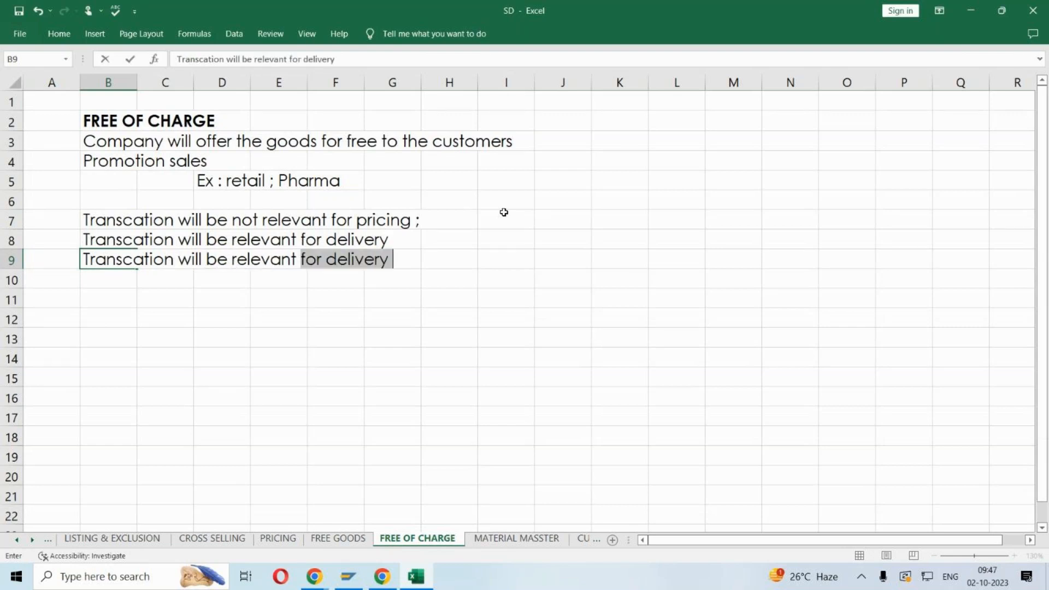
pyautogui.write('or billing')
pyautogui.press('Return')
pyautogui.click(505, 215)
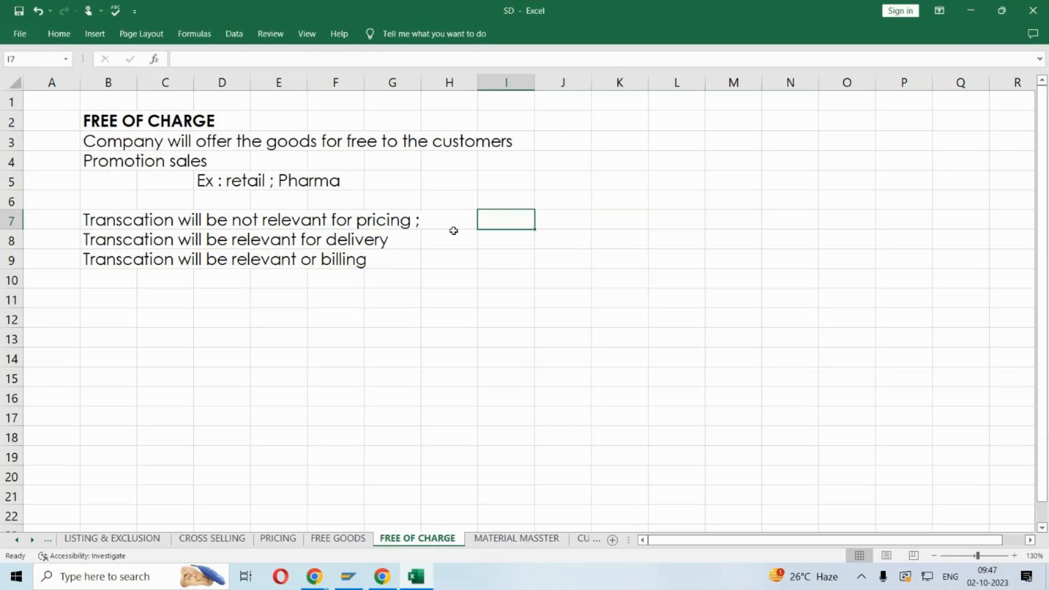
pyautogui.click(274, 282)
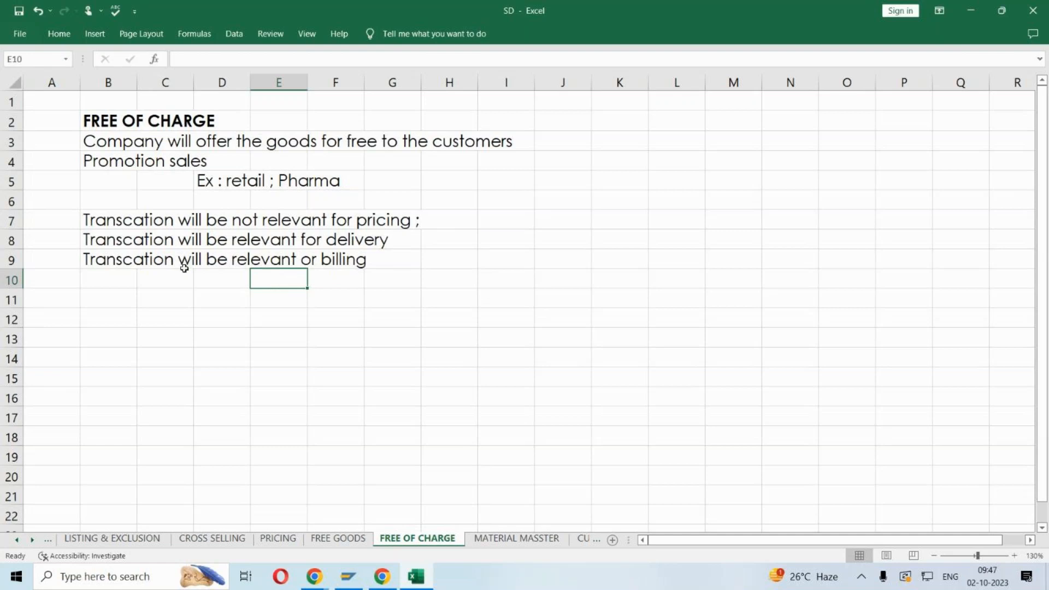
pyautogui.moveTo(110, 261); pyautogui.dragTo(343, 268)
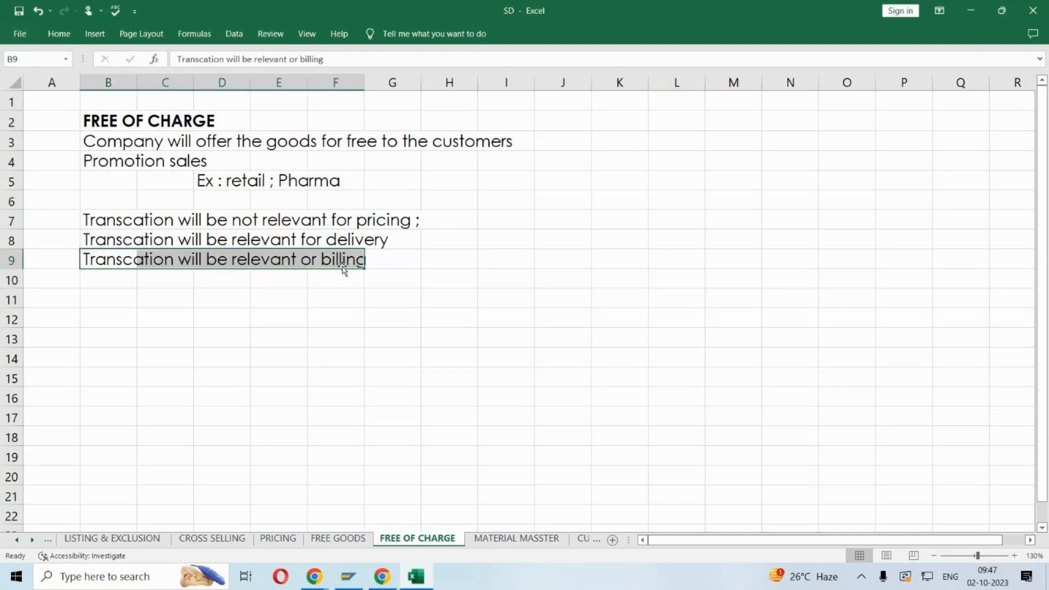
# - Enter the heading "PROFORMA INVOICE" in cell I9 and make it bold and italic
pyautogui.click(511, 258)
pyautogui.write('PROFOR')
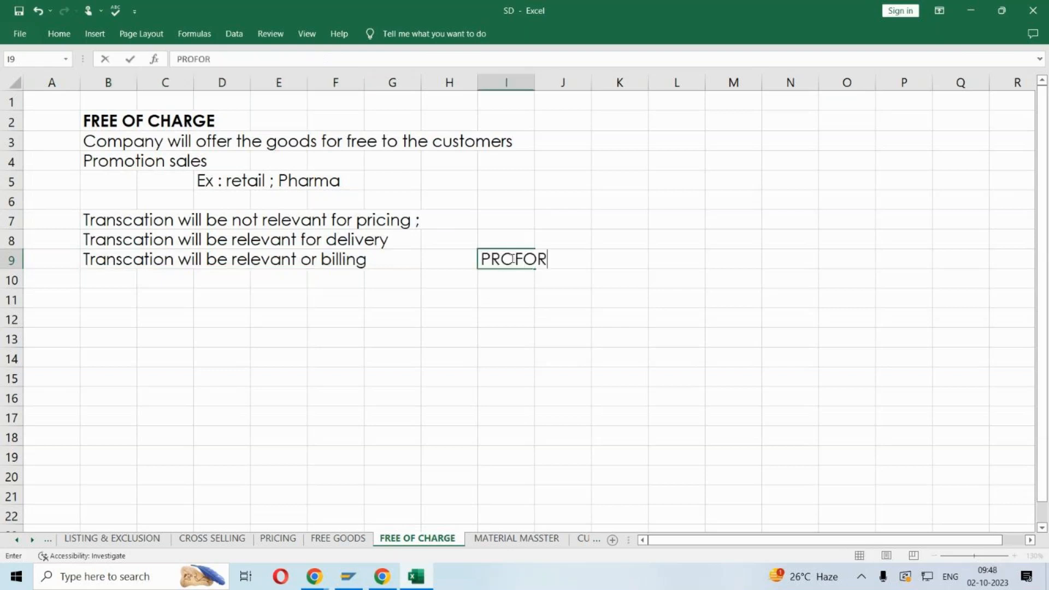
pyautogui.write('MA INVOICE')
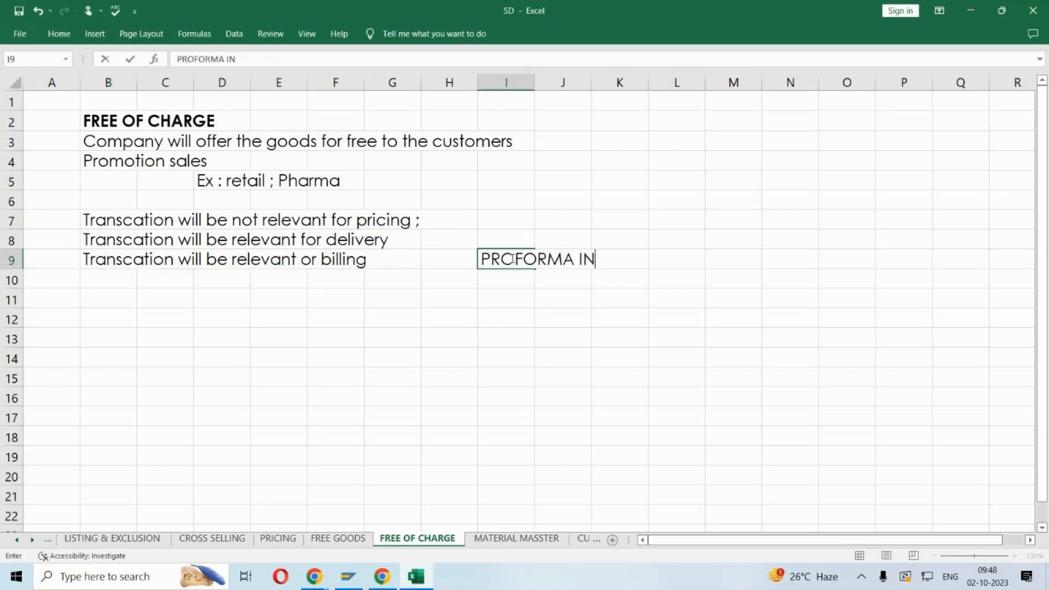
pyautogui.hotkey('ctrl', 'Return')
pyautogui.hotkey('ctrl', 'b')
pyautogui.hotkey('ctrl', 'i')
pyautogui.press('Return')
# - Enter "Zero based invoice" in cell I10 under the proforma invoice heading
pyautogui.write('Z')
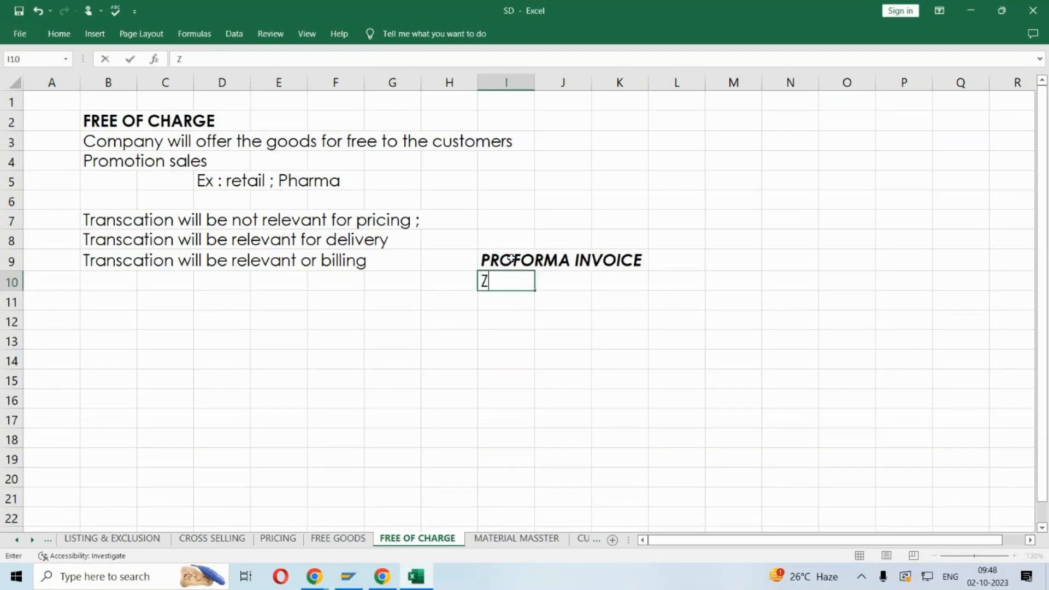
pyautogui.write('ero based i')
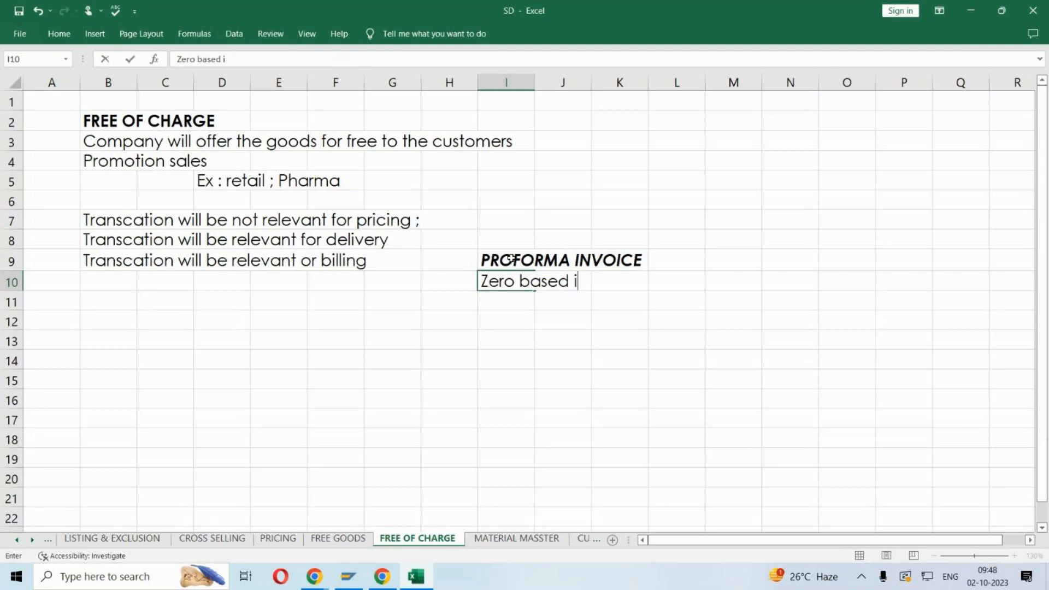
pyautogui.write('nvoice')
pyautogui.press('Return')
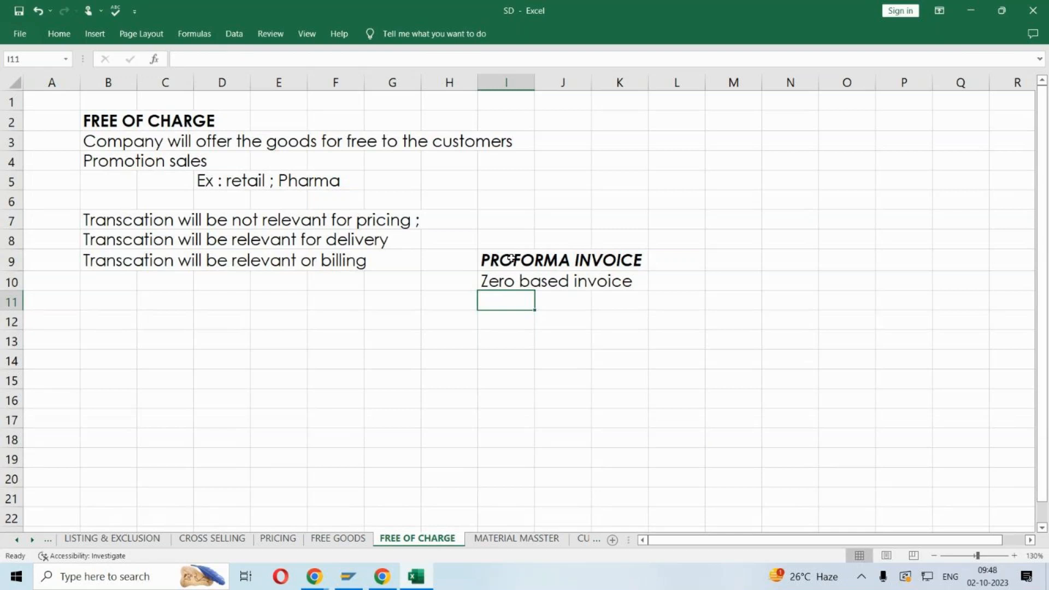
# - Enter "Will be not posted to the finance dept" in cell I11 and "No payment received" in I12
pyautogui.write('Will be')
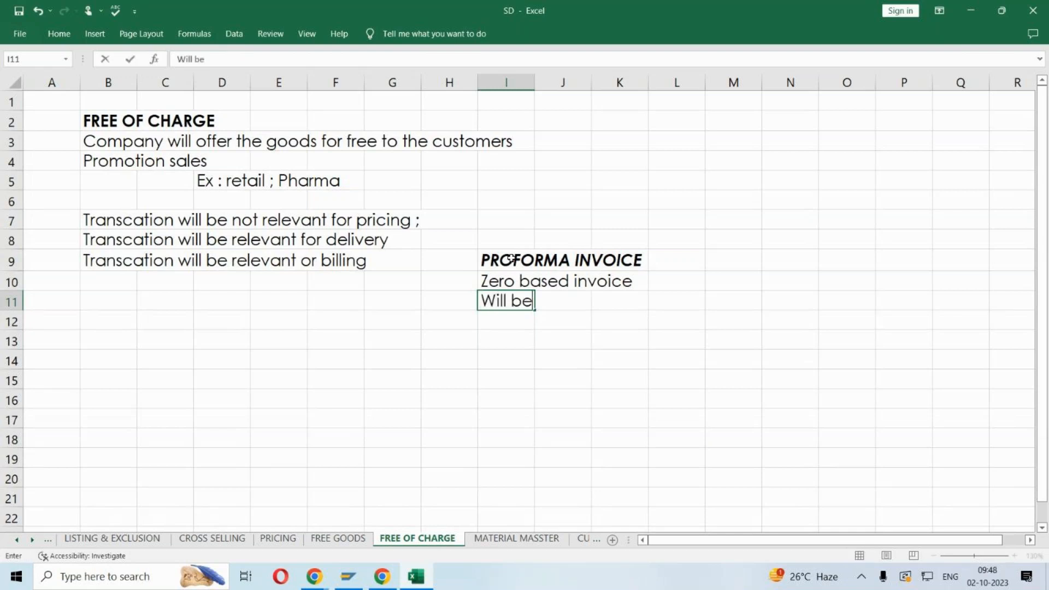
pyautogui.write(' not posted to the f')
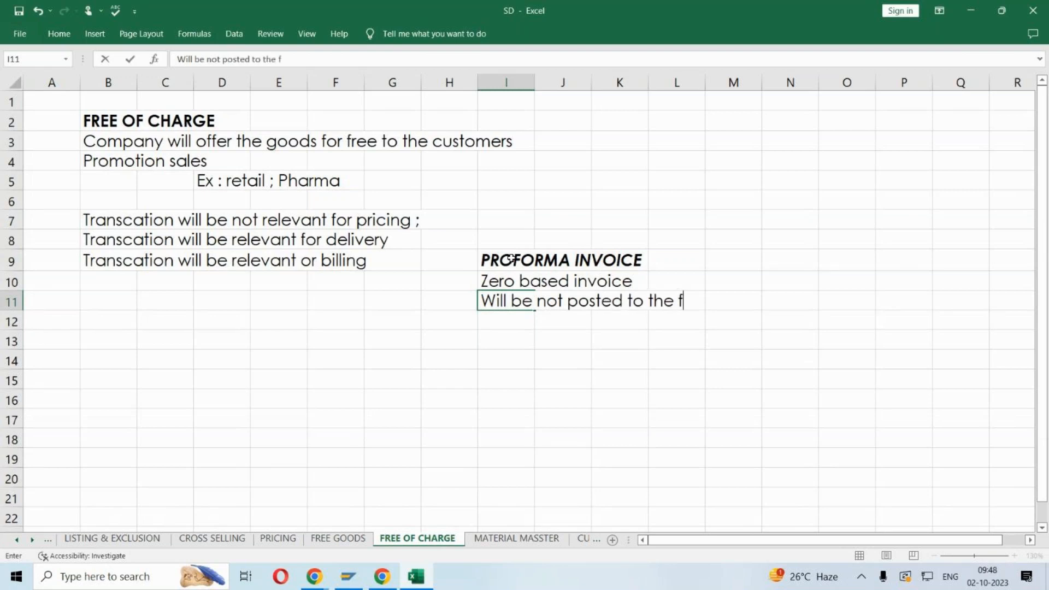
pyautogui.write('inance dept')
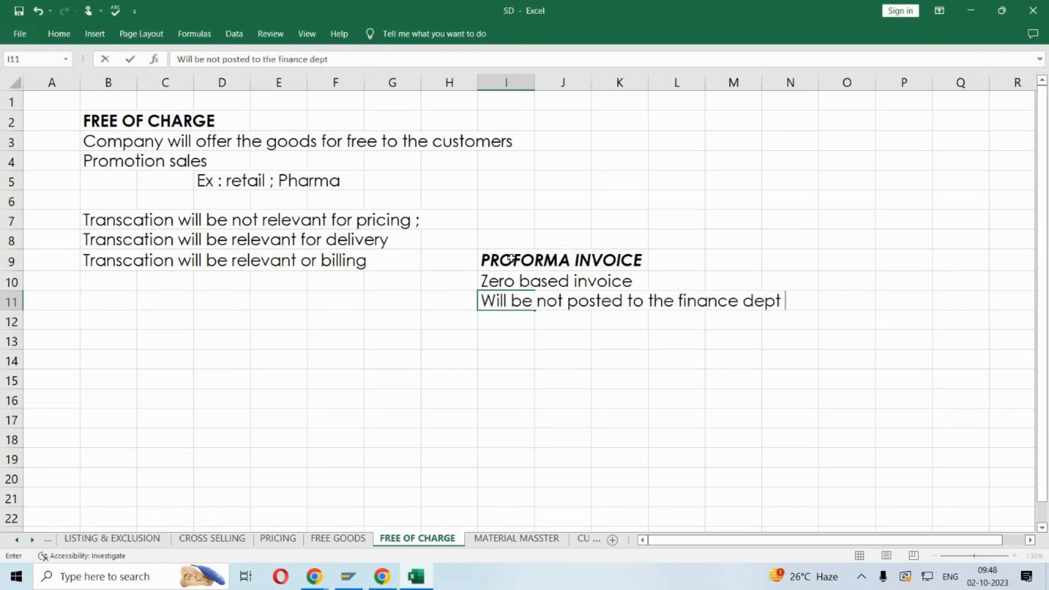
pyautogui.hotkey('ctrl', 'Return')
pyautogui.press('Down')
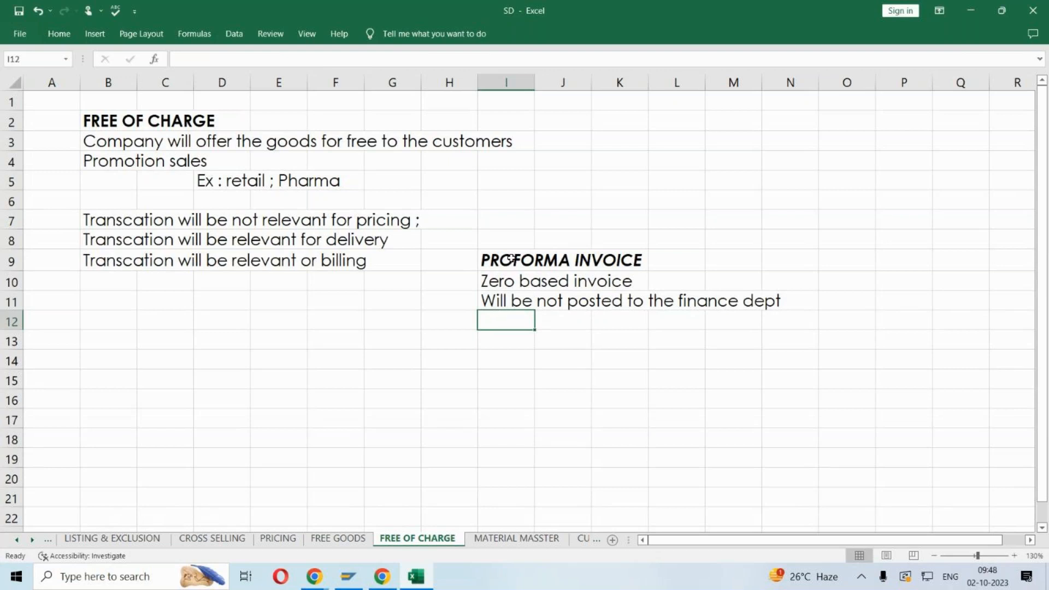
pyautogui.write('No payment received')
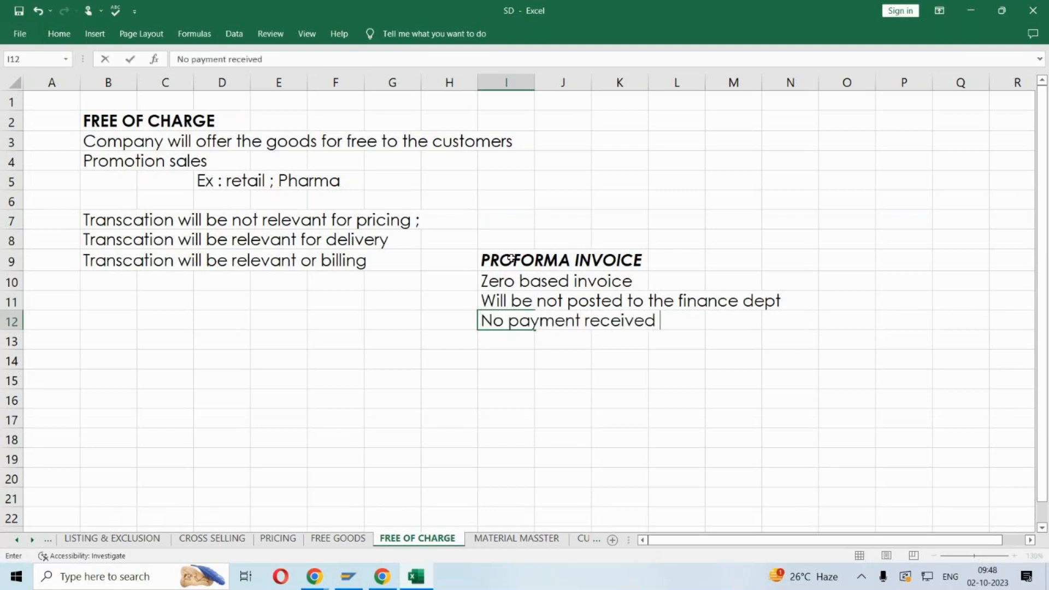
pyautogui.press('Return')
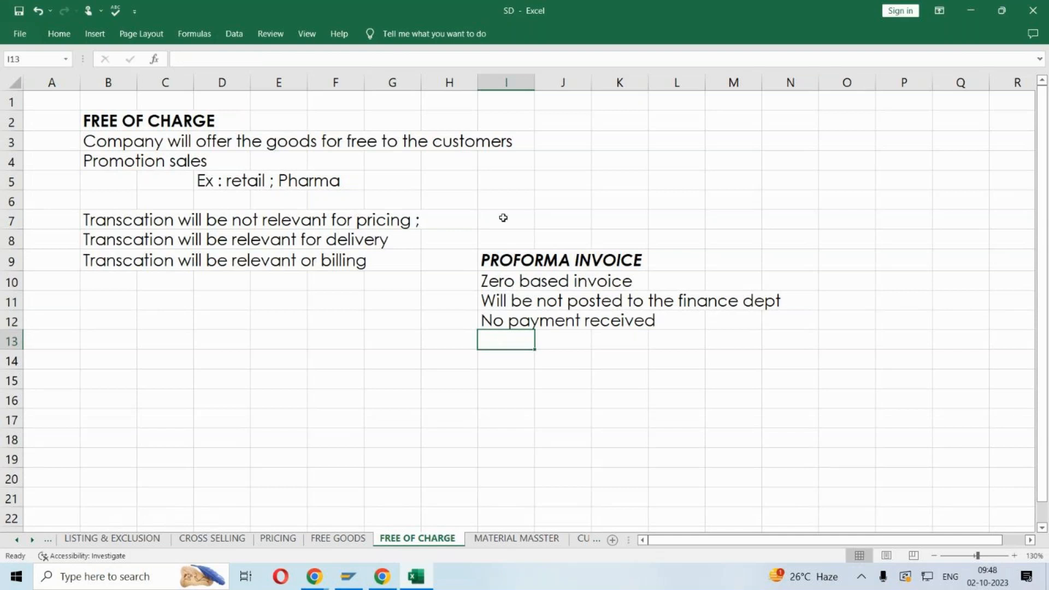
pyautogui.click(577, 337)
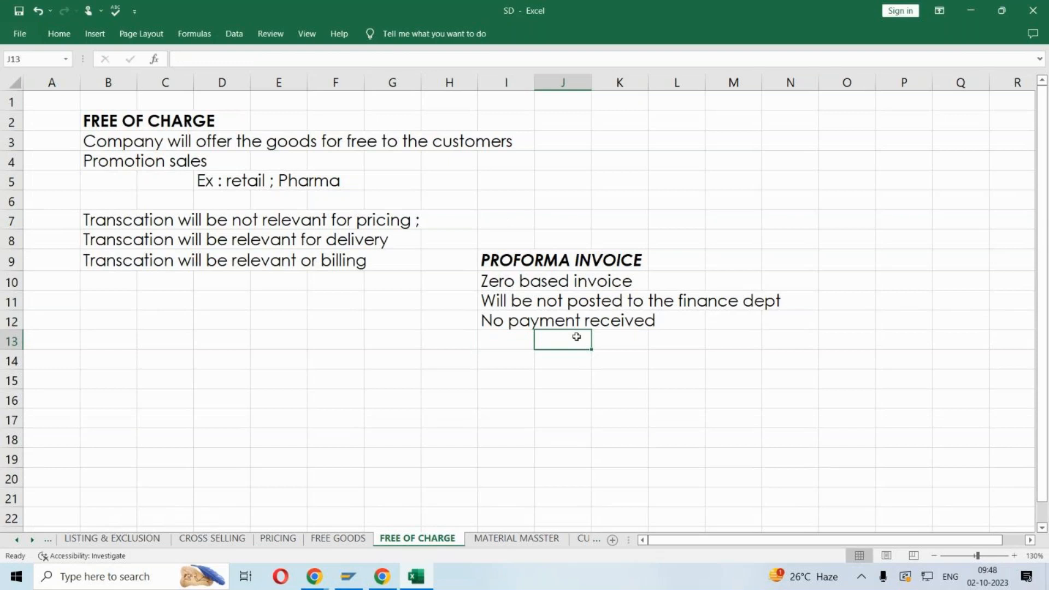
pyautogui.click(109, 121)
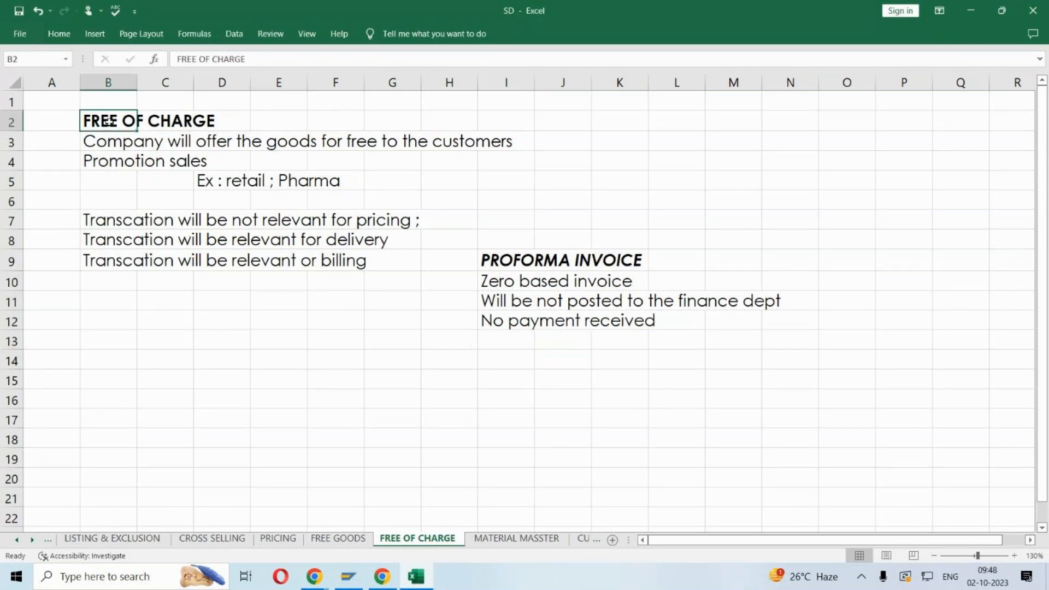
pyautogui.click(410, 274)
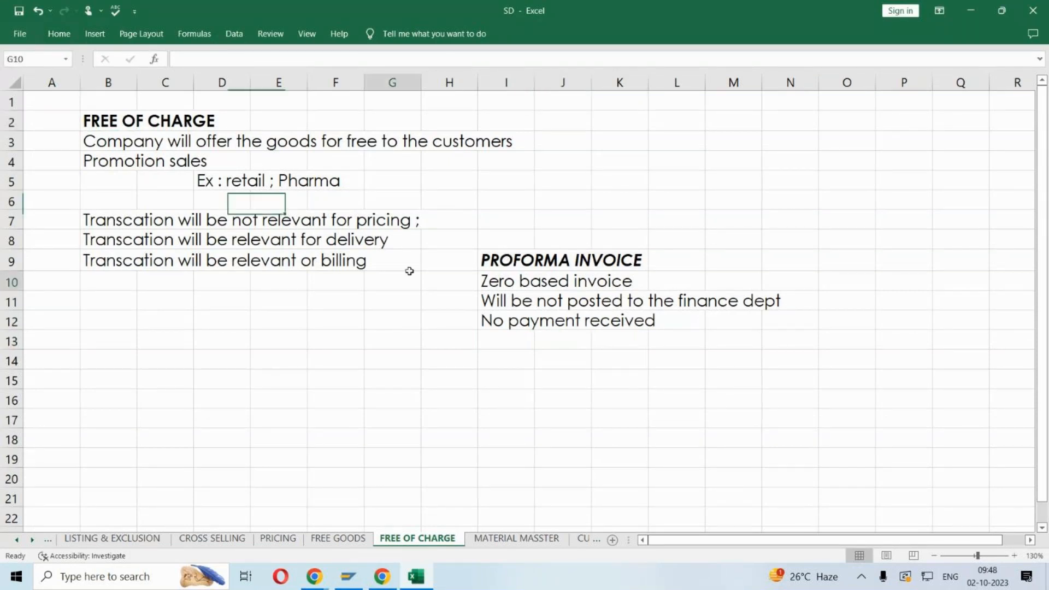
pyautogui.moveTo(494, 268); pyautogui.dragTo(700, 270)
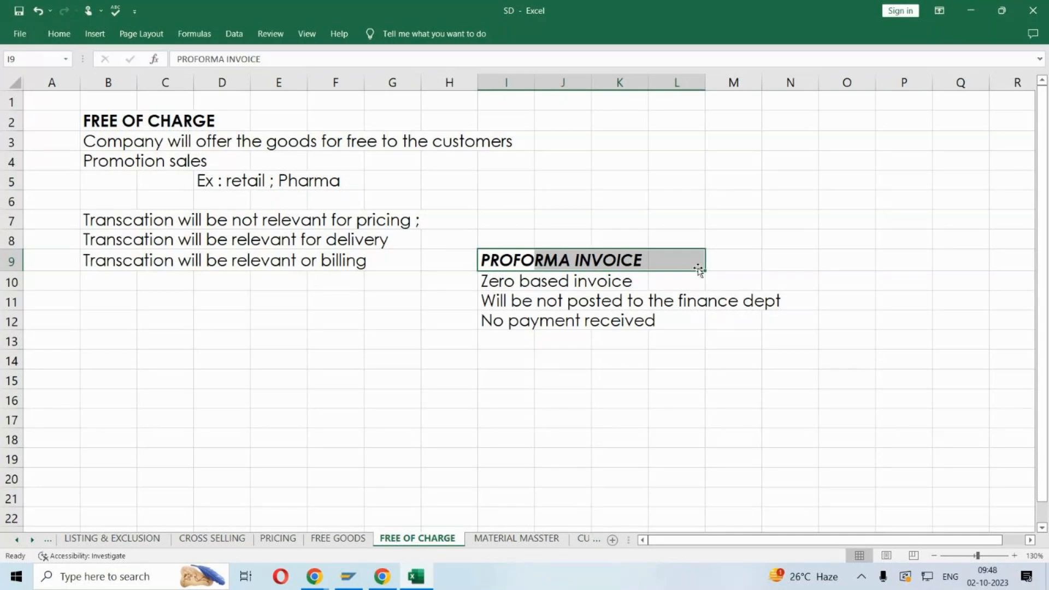
# - Color the two notes in I11 and I12 about finance posting and payment red
pyautogui.click(491, 300)
pyautogui.moveTo(490, 300); pyautogui.dragTo(792, 323)
pyautogui.click(61, 33)
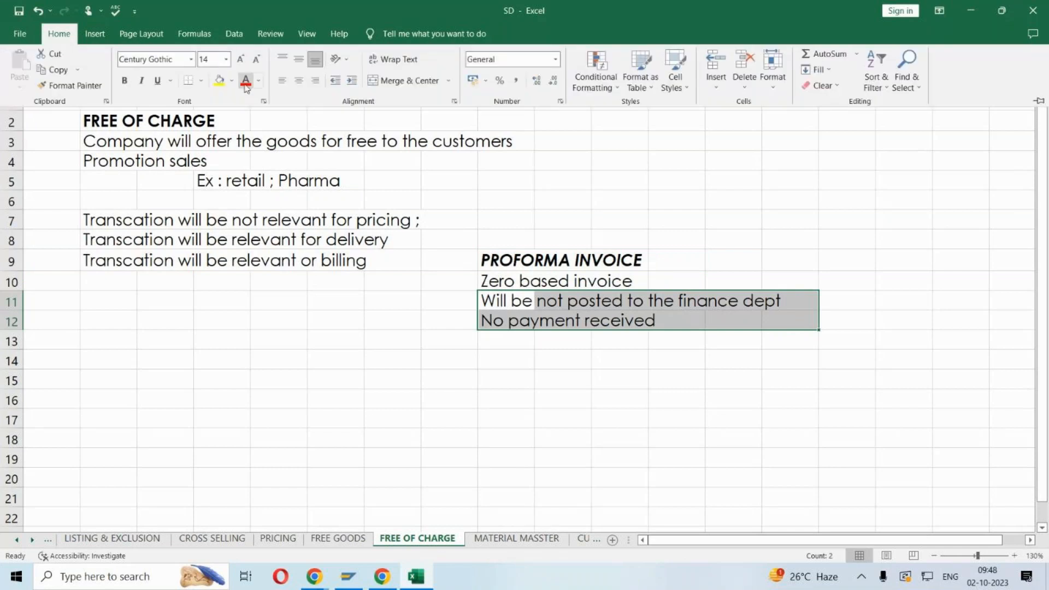
pyautogui.click(246, 86)
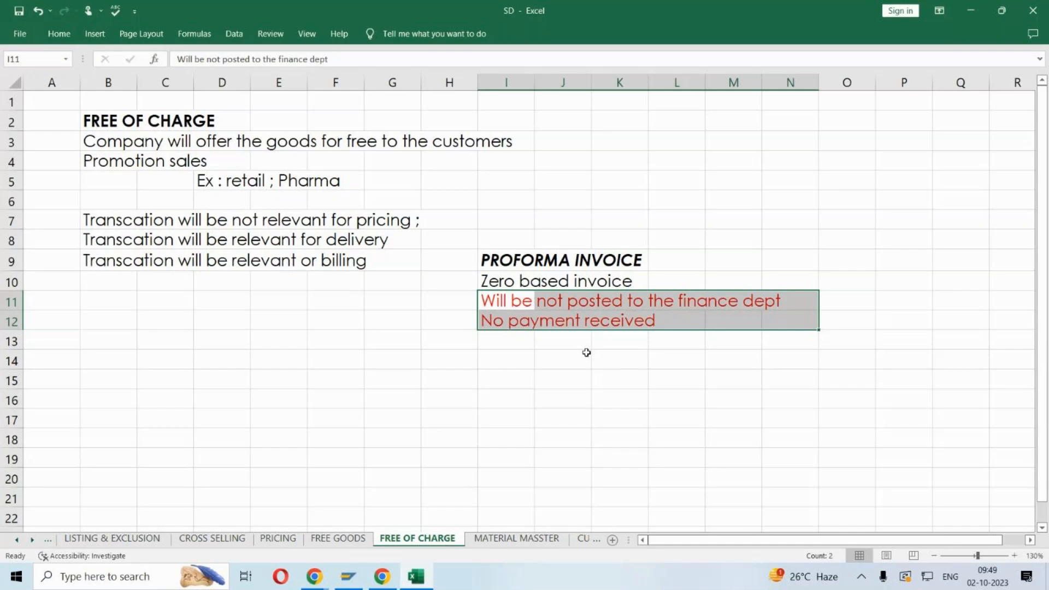
# - Enter the headings "SALES ORDER" in cell C15 and "OUTBOUND DEL" in cell H15
pyautogui.click(165, 379)
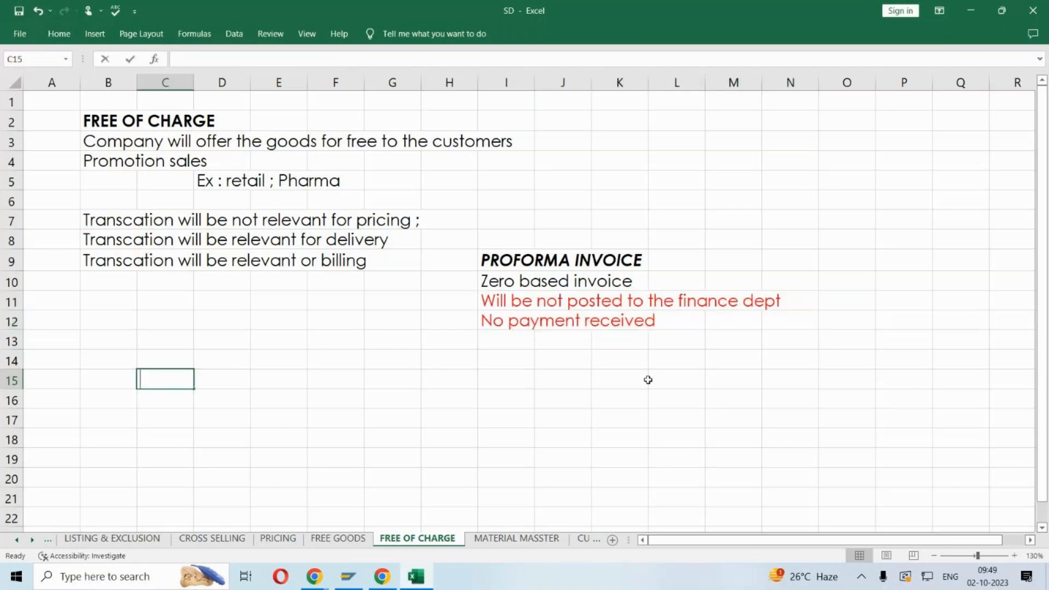
pyautogui.write('SALES ORDER')
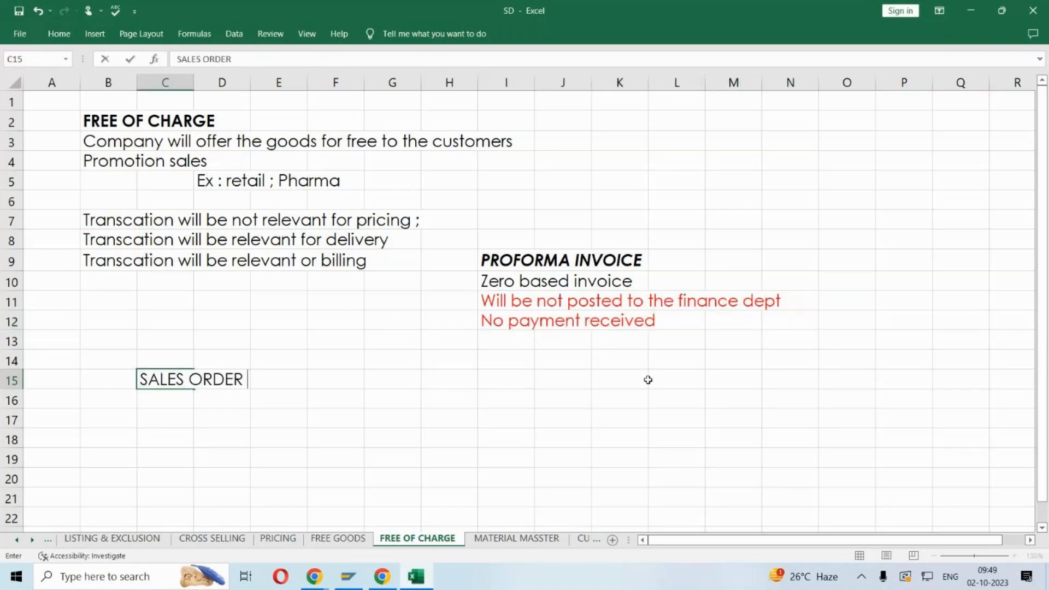
pyautogui.press('Tab')
pyautogui.press('Tab')
pyautogui.press('Tab')
pyautogui.press('Tab')
pyautogui.press('Tab')
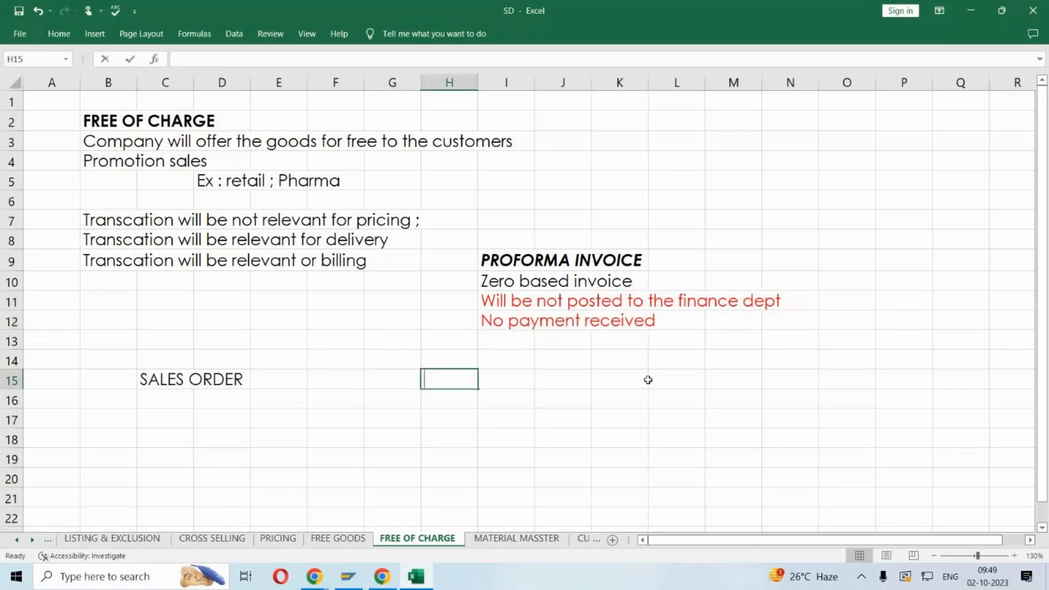
pyautogui.write('OUTBOUND DEL')
pyautogui.press('Tab')
# - Enter the heading "PROFORMA INVOICE" in cell M15, in line with the other two document headings
pyautogui.press('Tab')
pyautogui.press('Tab')
pyautogui.press('Tab')
pyautogui.press('Tab')
pyautogui.press('Tab')
pyautogui.press('Left')
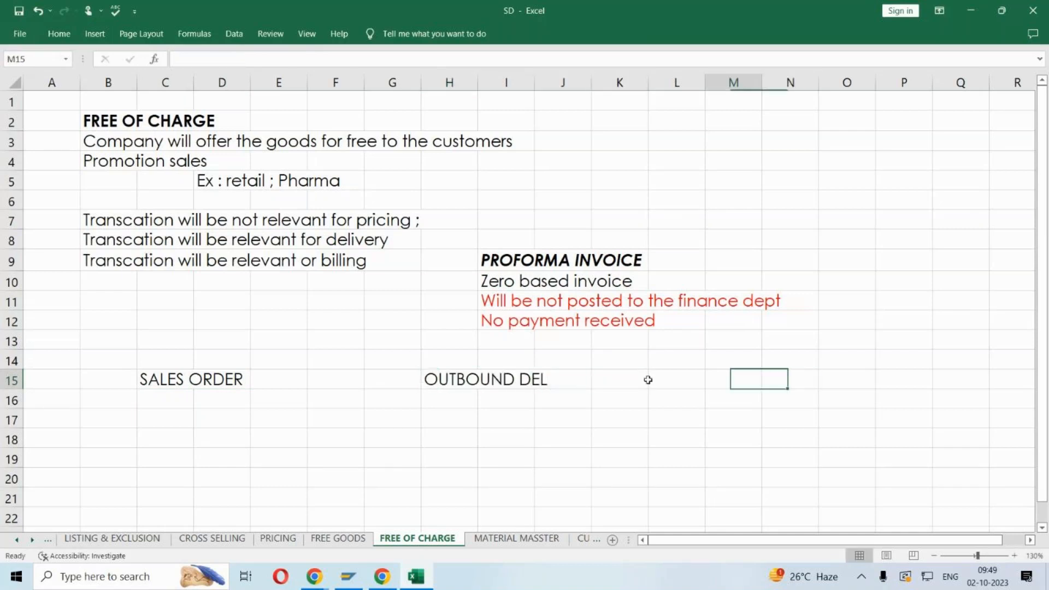
pyautogui.write('PROFOR')
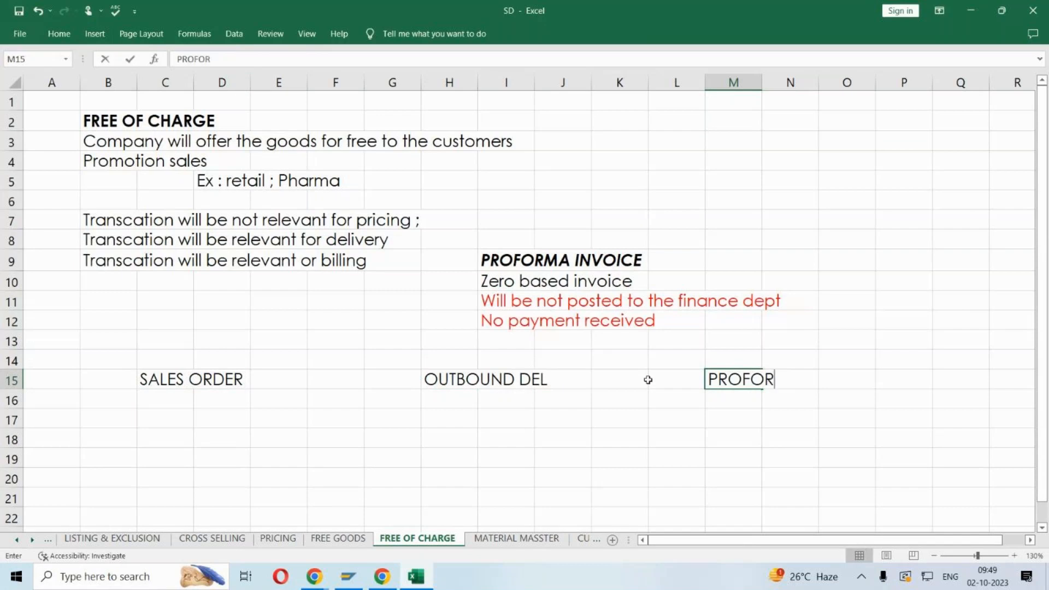
pyautogui.write('MA INVOICE')
pyautogui.press('Return')
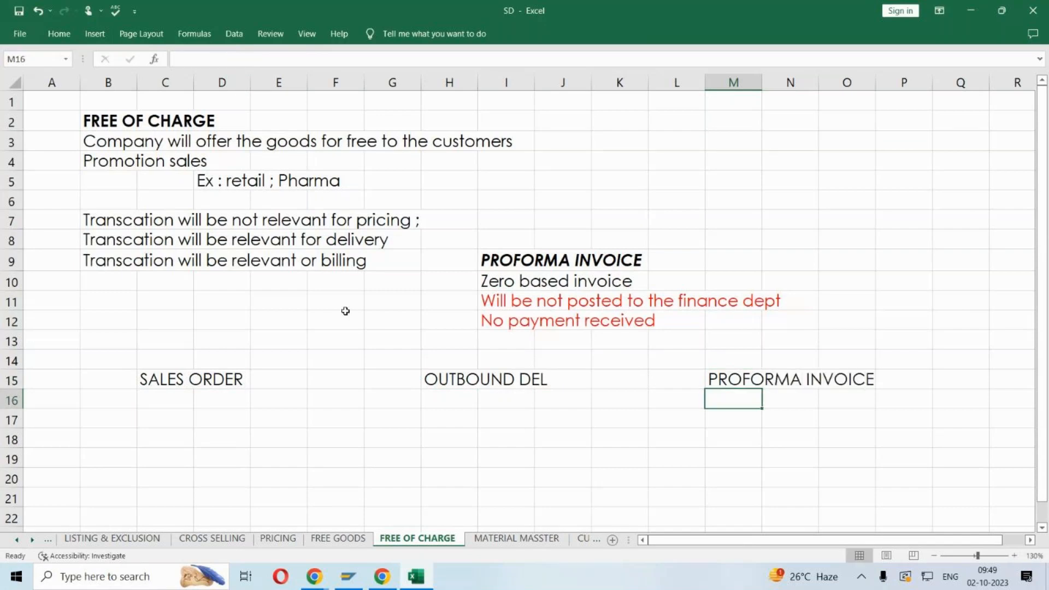
# - Make all of row 15 with the document headings bold and italic
pyautogui.click(12, 379)
pyautogui.hotkey('ctrl', 'b')
pyautogui.hotkey('ctrl', 'i')
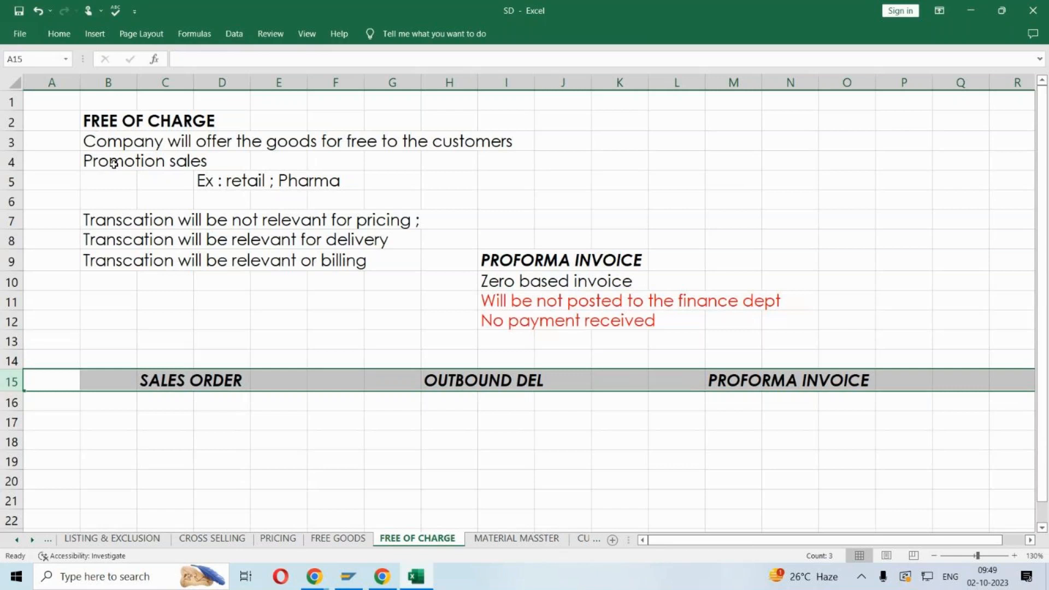
pyautogui.click(183, 415)
pyautogui.click(442, 403)
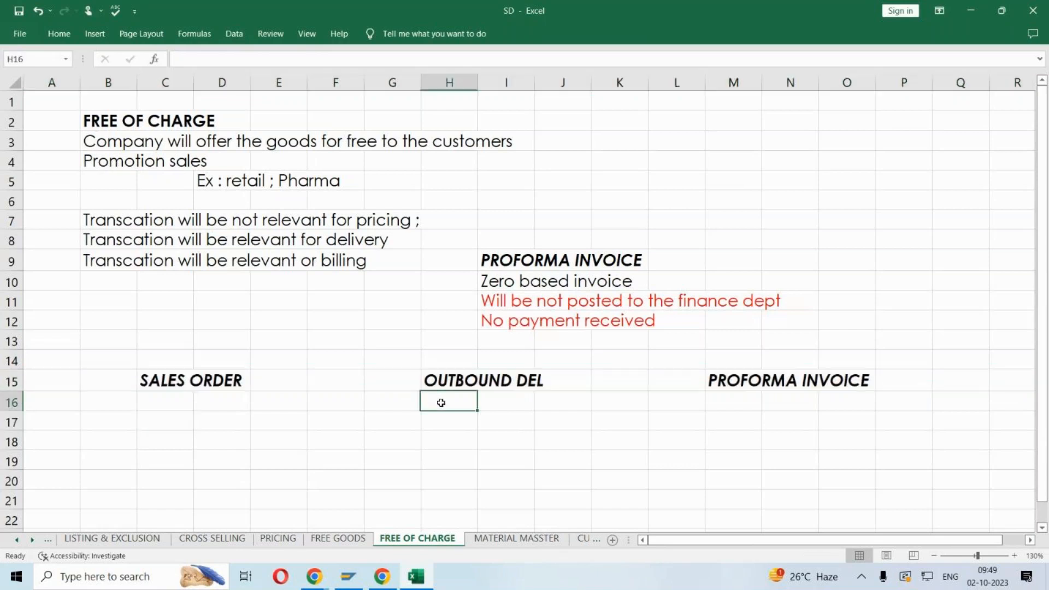
pyautogui.click(737, 395)
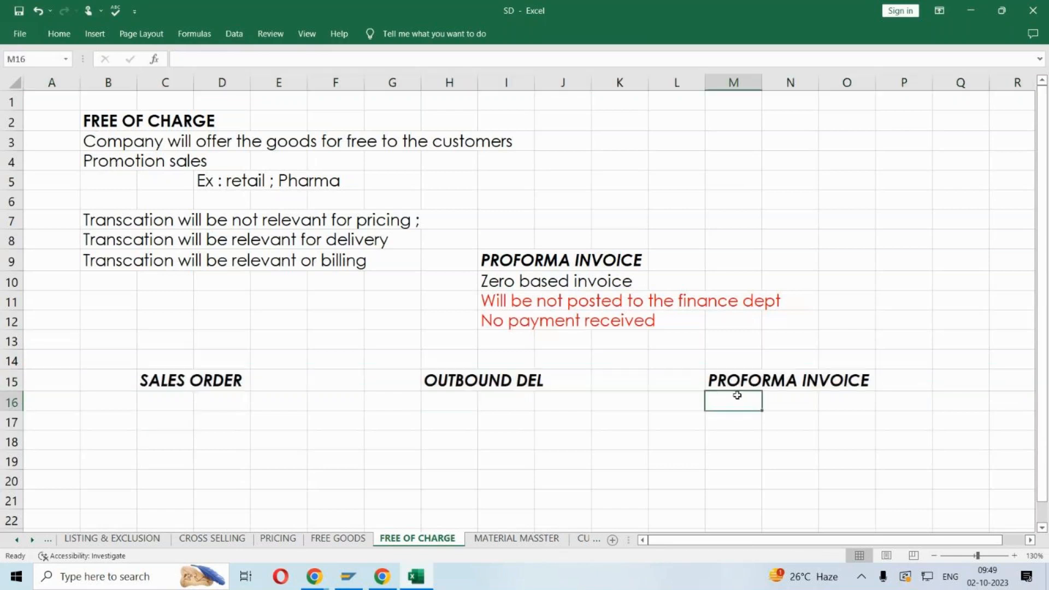
# - Enter the heading "PROCESS FLOW" in cell A14 and make it bold
pyautogui.click(48, 359)
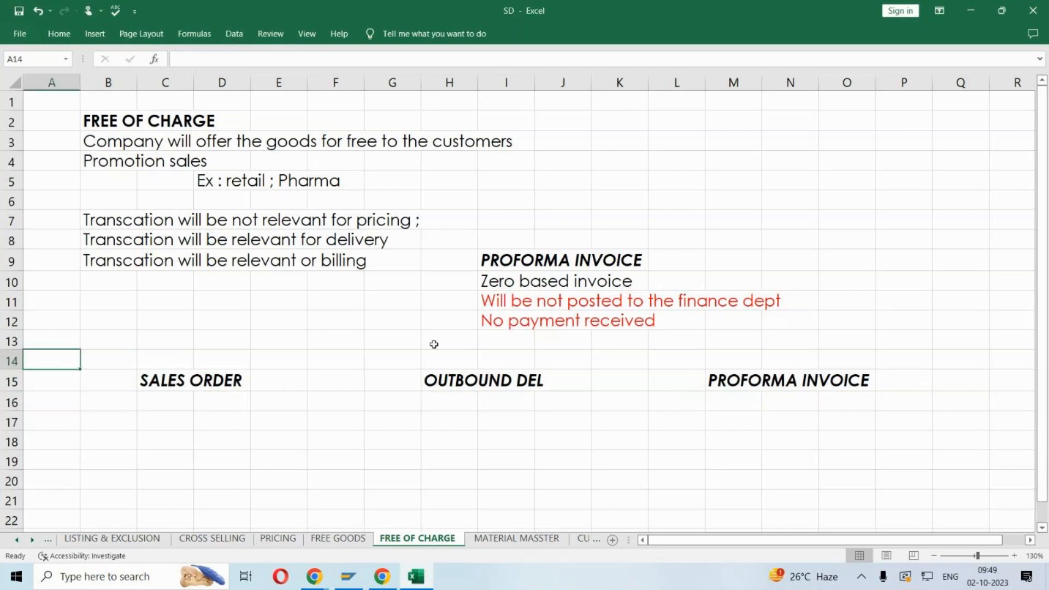
pyautogui.write('PROCE')
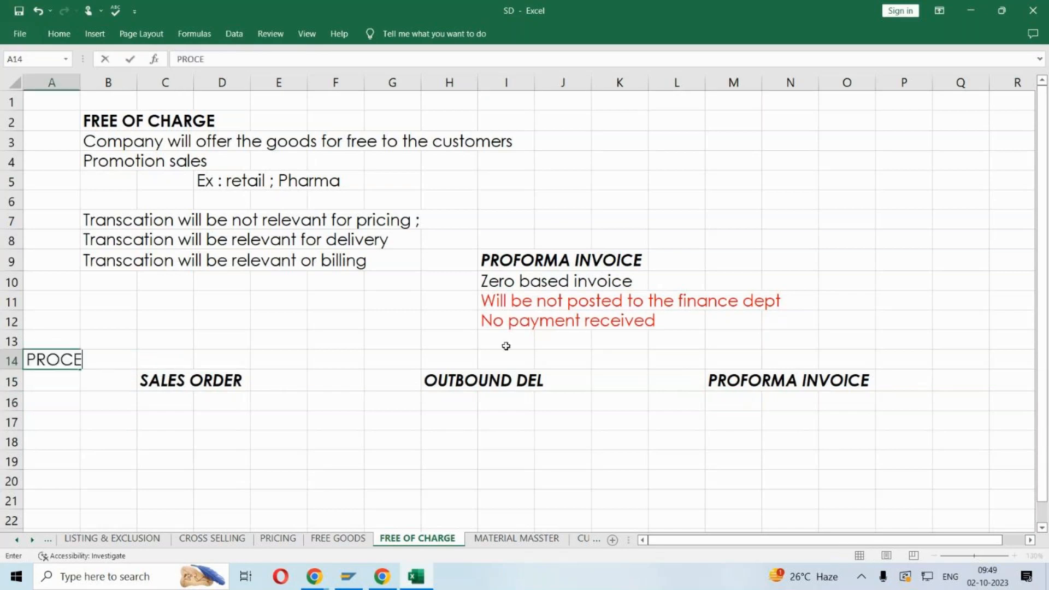
pyautogui.write('SS FLOW')
pyautogui.press('Return')
pyautogui.press('Up')
pyautogui.hotkey('ctrl', 'b')
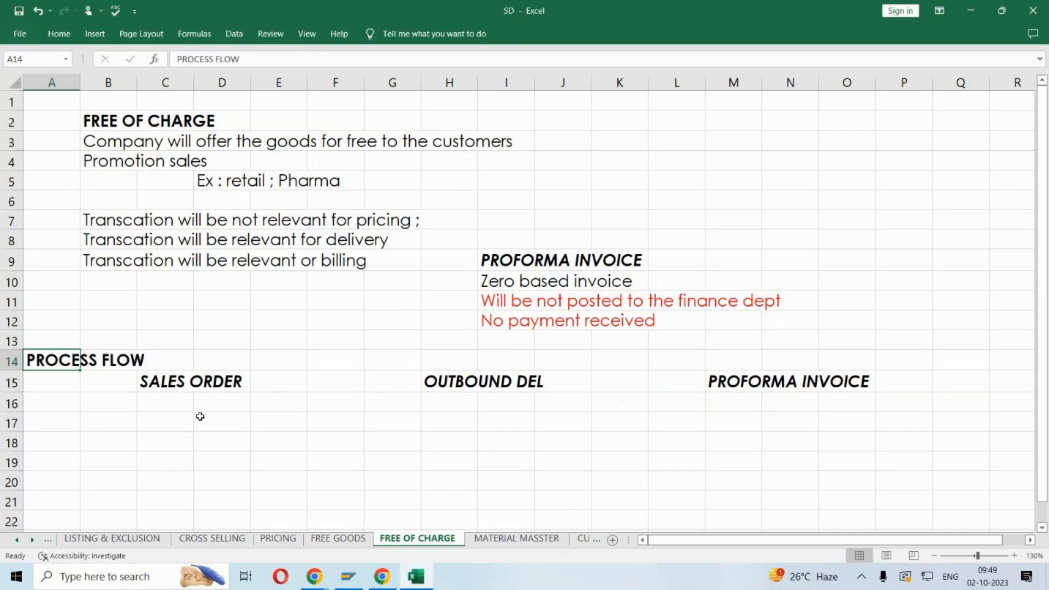
# - Enter "T CODE : VA01" in cell C16 under the sales order heading
pyautogui.click(183, 404)
pyautogui.write('T CO')
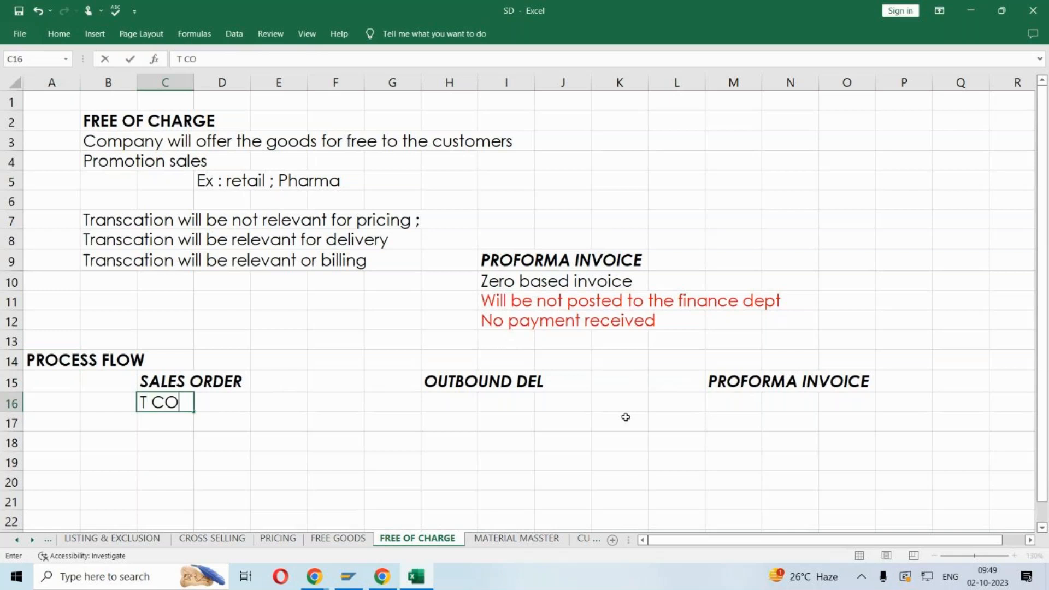
pyautogui.write('DE : VA01')
pyautogui.press('Return')
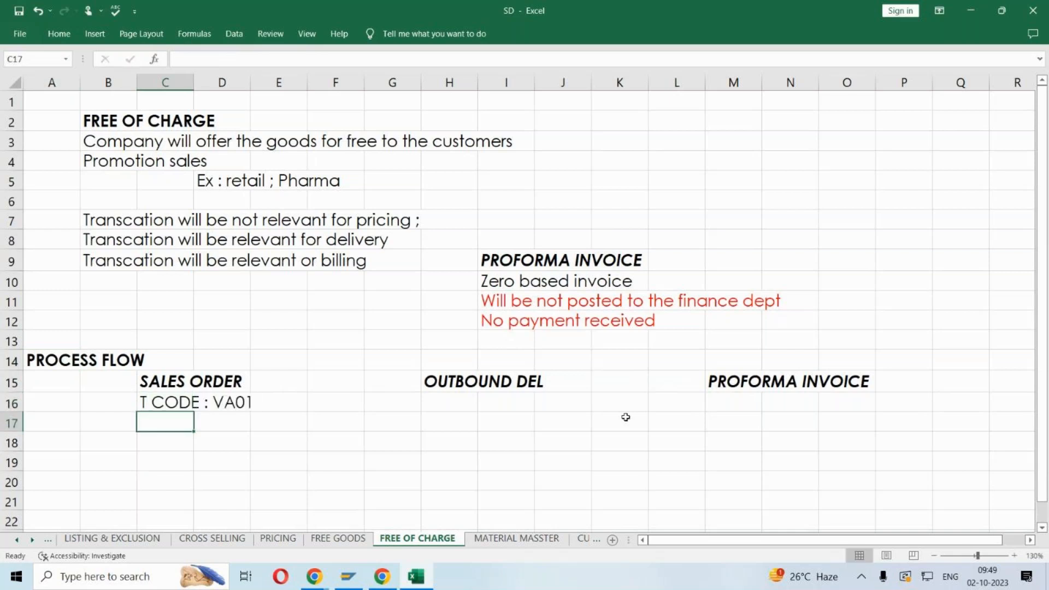
# - Enter "T CODE : VL01N" in H16 under the outbound delivery heading and "T CODE : VF01" in M16 under the proforma invoice heading
pyautogui.click(463, 402)
pyautogui.write('T')
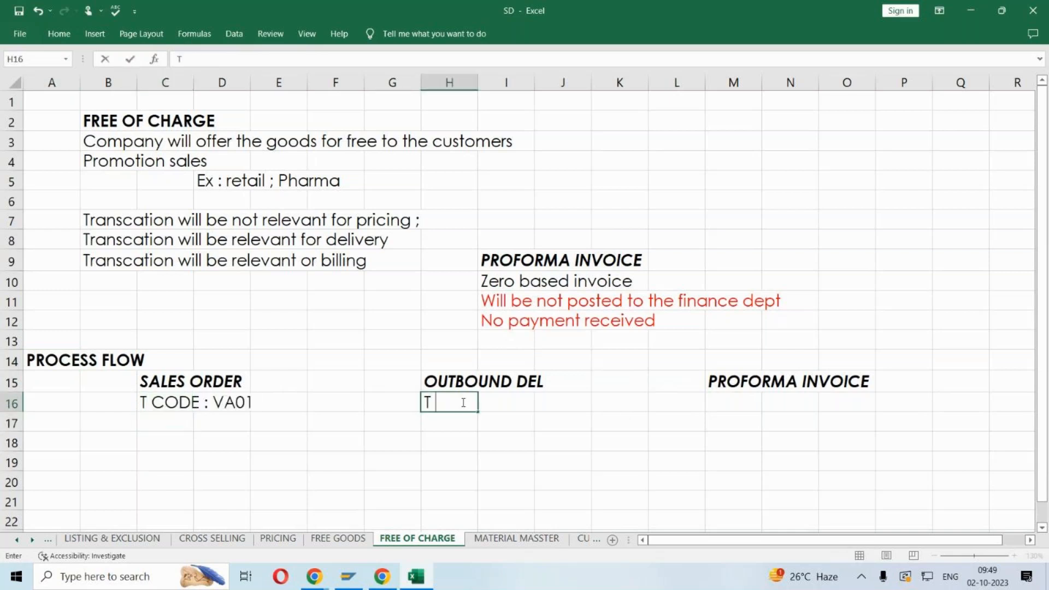
pyautogui.write(' CODE : VL01N')
pyautogui.press('Return')
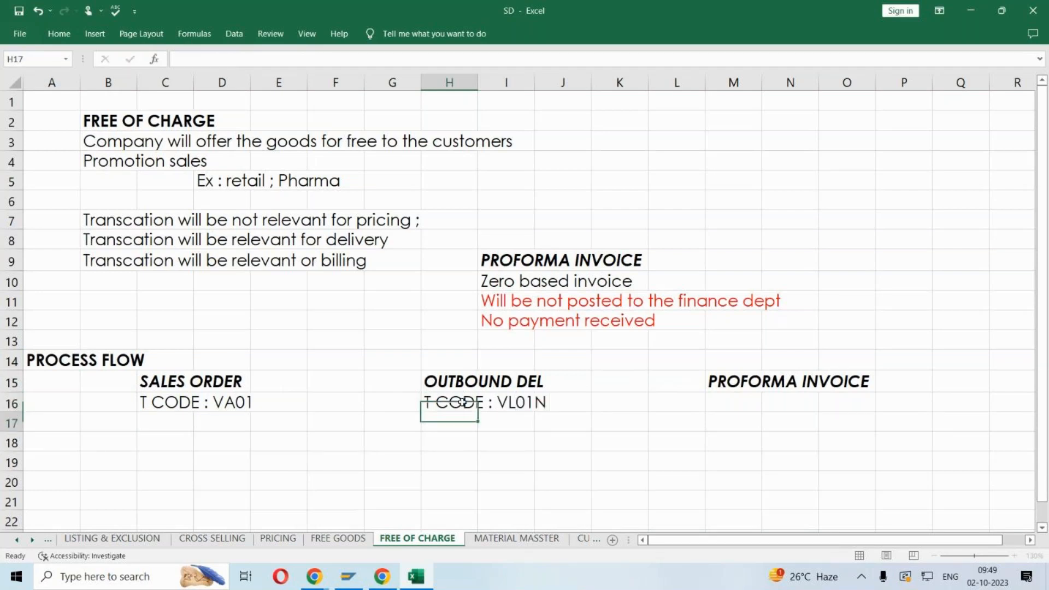
pyautogui.click(716, 404)
pyautogui.write('T CODE : VF01')
pyautogui.press('Return')
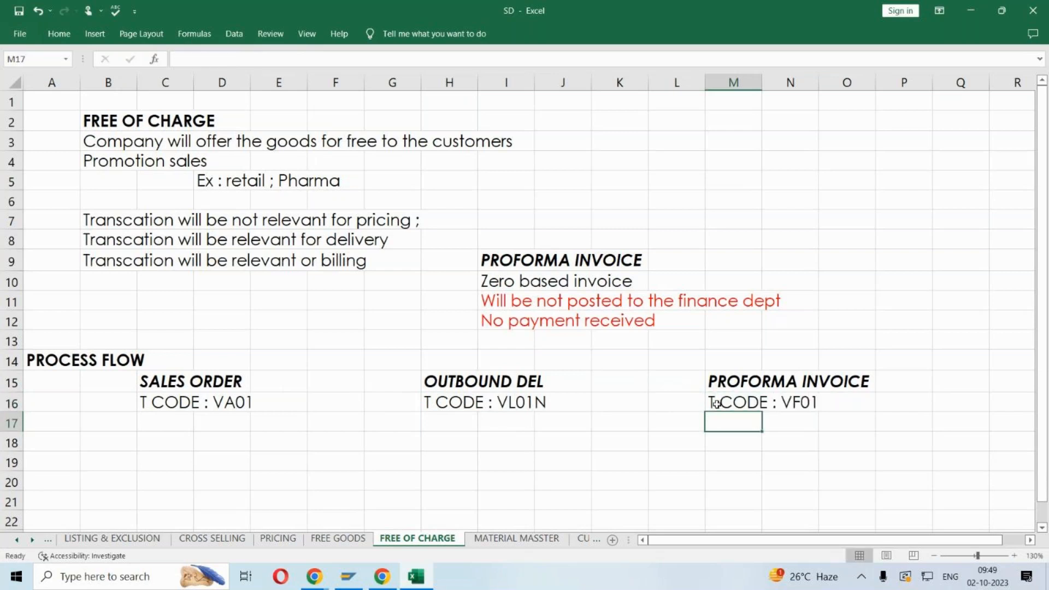
# - Enter "Doc Type : FD - Free of charge" in cell C18 in the sales order column
pyautogui.scroll(-2, 716, 403)
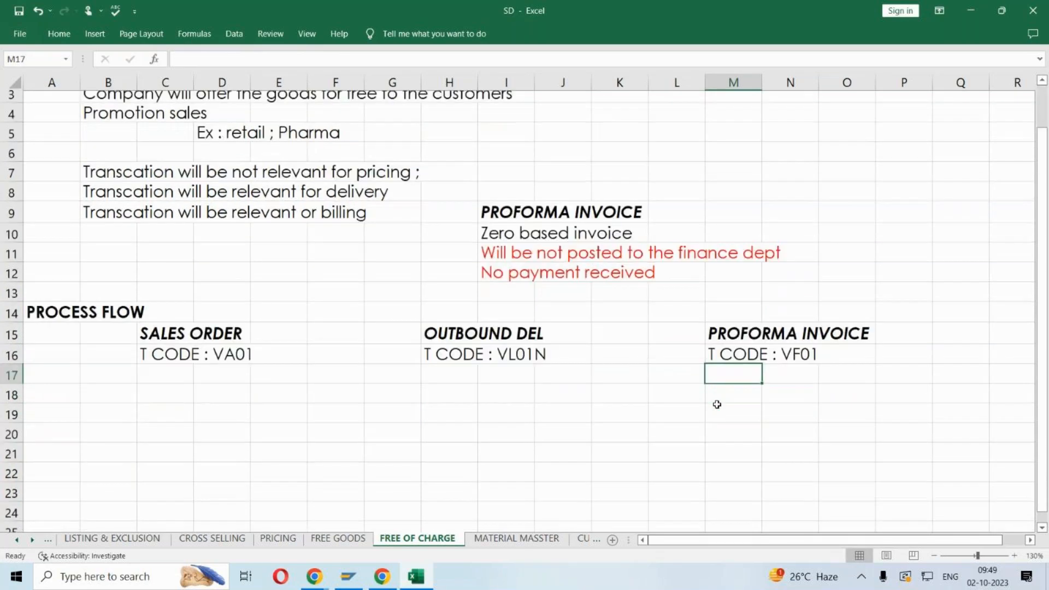
pyautogui.scroll(-2, 675, 359)
pyautogui.click(171, 264)
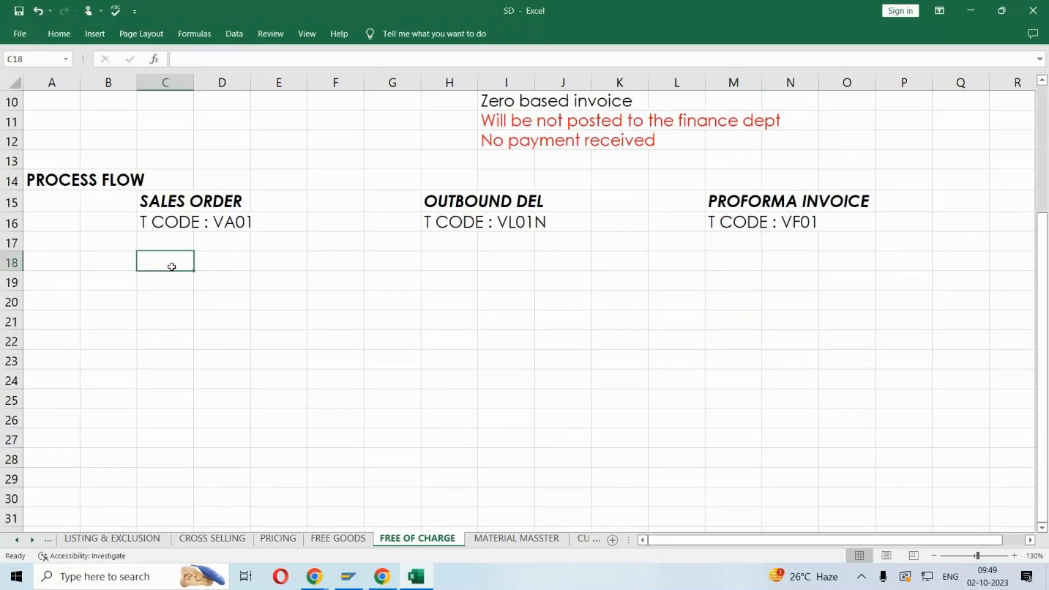
pyautogui.write('Doc Type : FD')
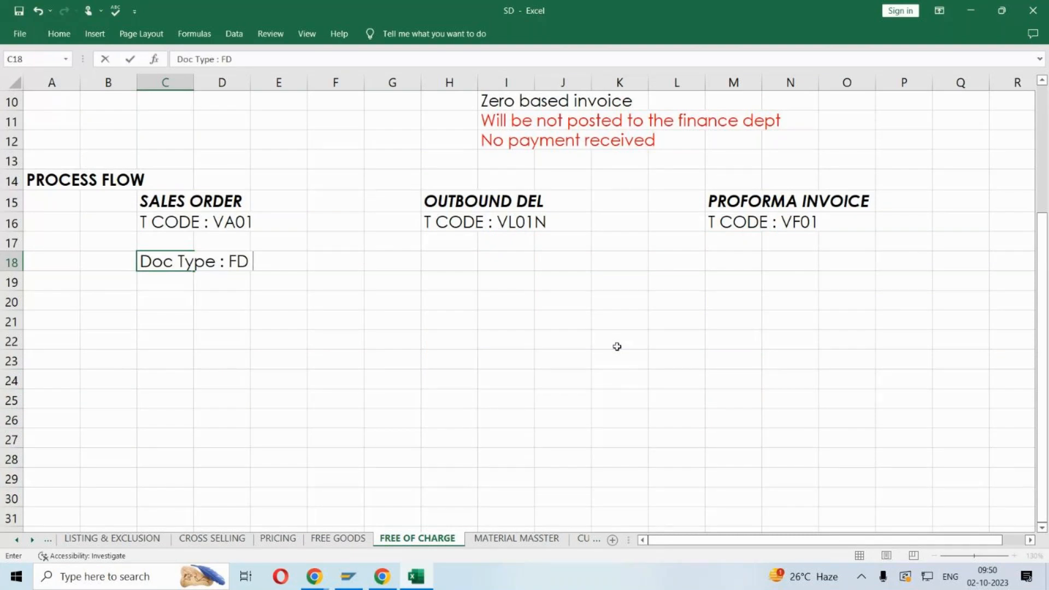
pyautogui.write(' - Free of charge')
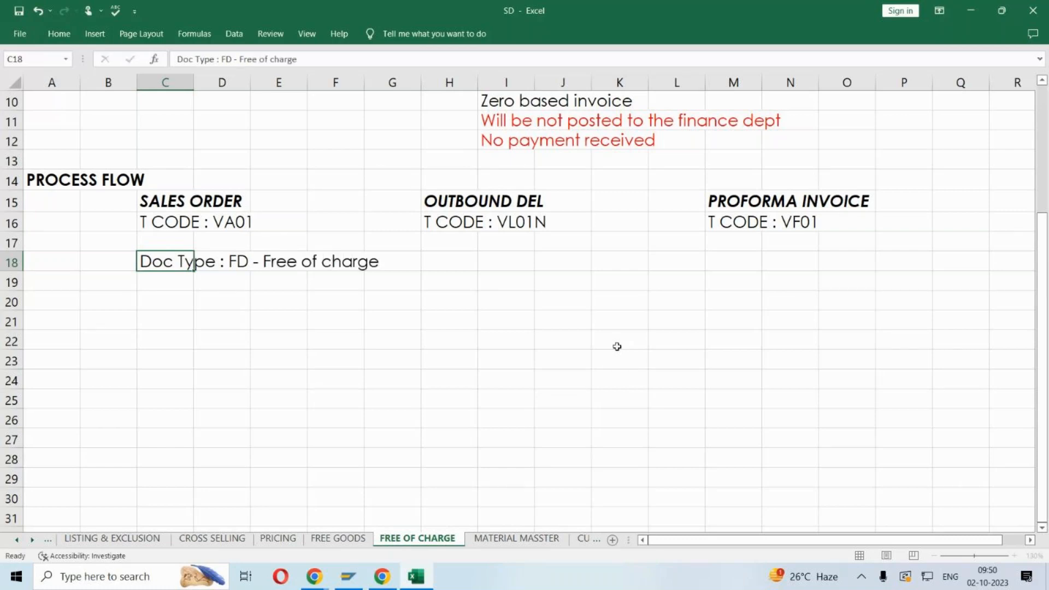
pyautogui.press('Return')
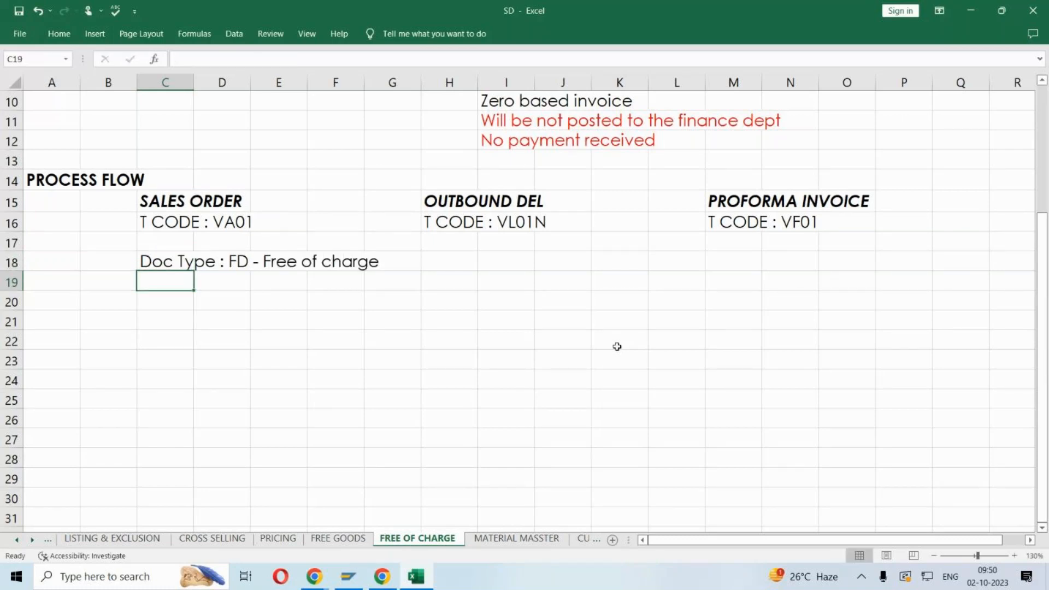
# - Enter "SD Doc cat : I - Order W/O charge" in cell C19 below the document type
pyautogui.write('SD Do')
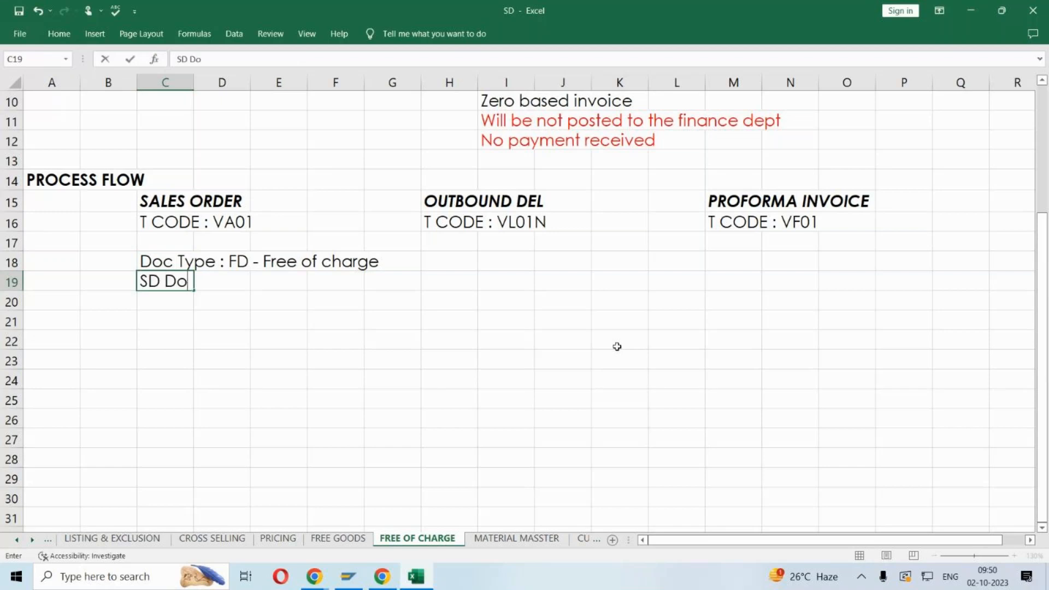
pyautogui.write('c cat : I - Order W/')
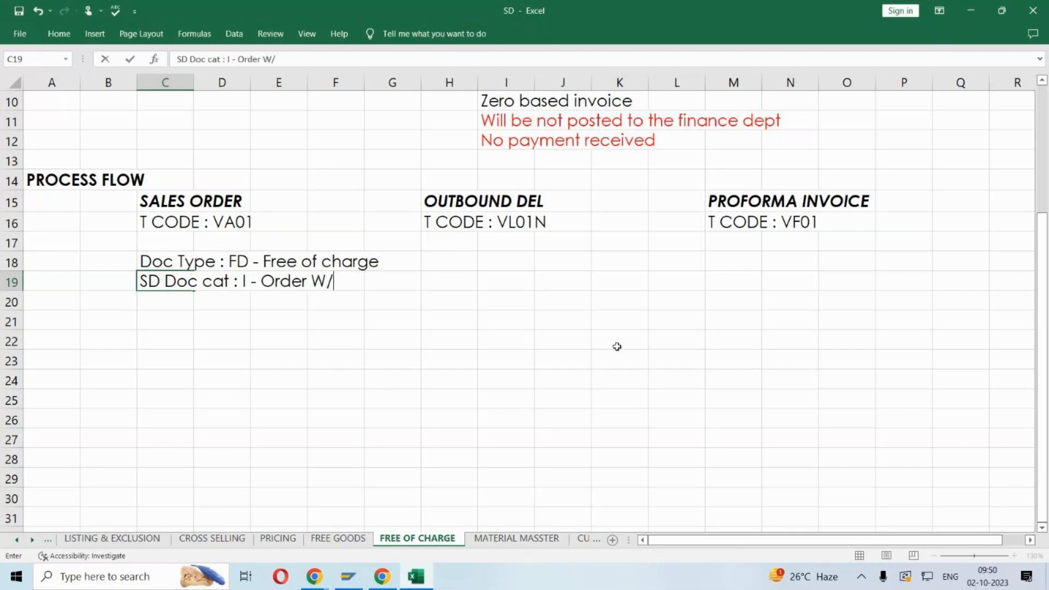
pyautogui.write('O charge')
pyautogui.press('Return')
# - Enter "Doc pricing proced : C - Free" in cell C20 below the SD document category
pyautogui.write('Doc')
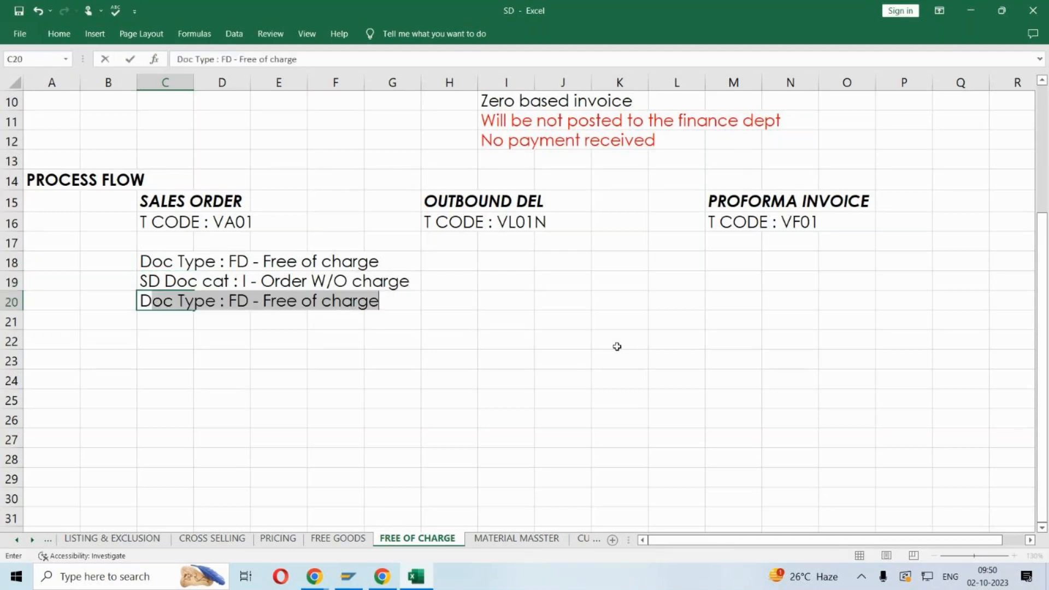
pyautogui.write('ing ')
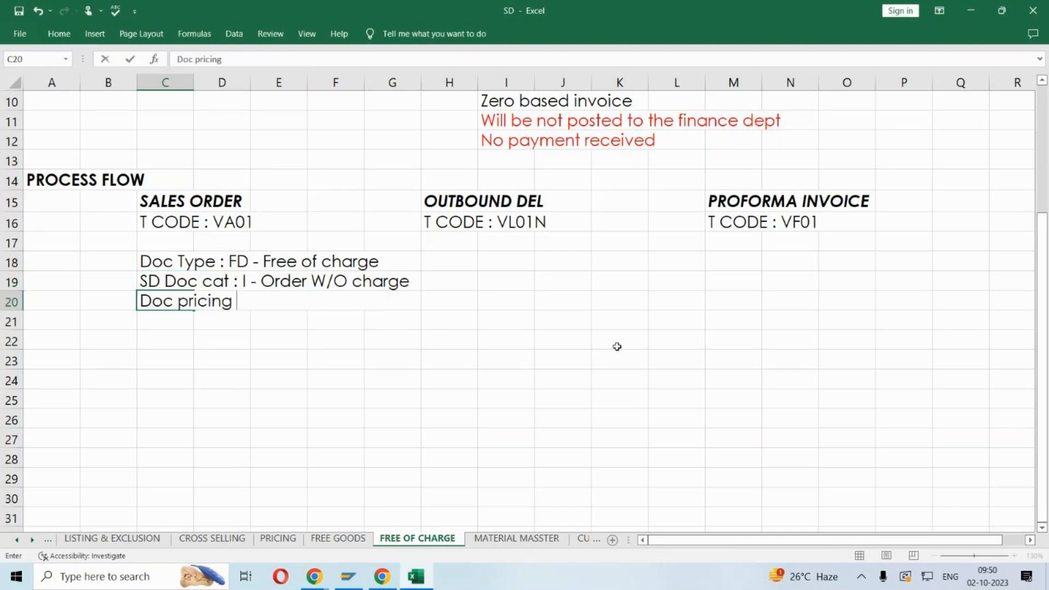
pyautogui.write('proced')
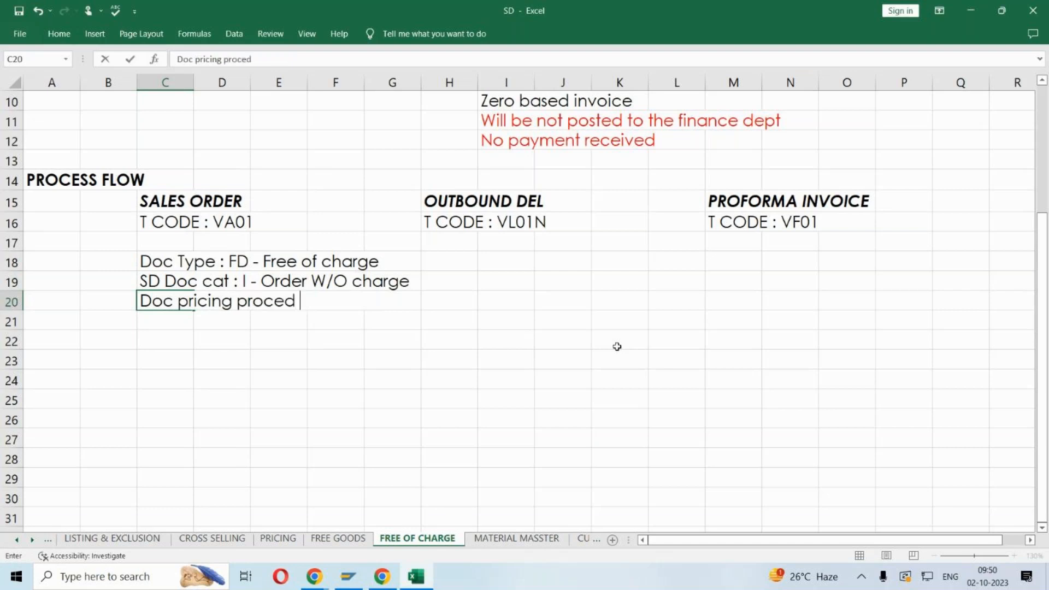
pyautogui.write(' : C - Free')
pyautogui.press('Return')
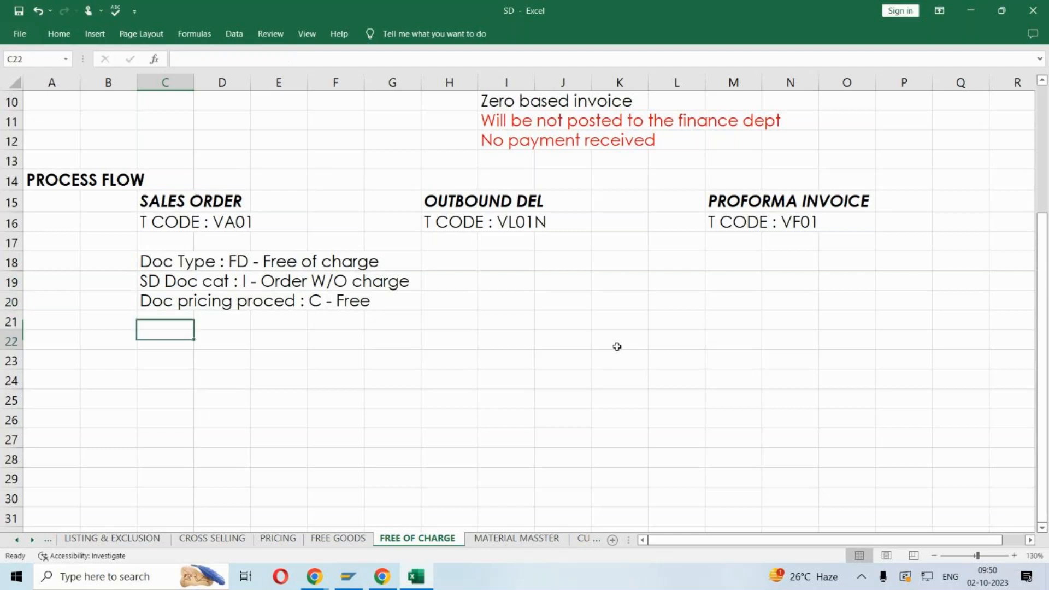
# - Enter "Delivery Type : LF - Std del" in cell C21 below the document pricing procedure
pyautogui.write('Delivery Typ')
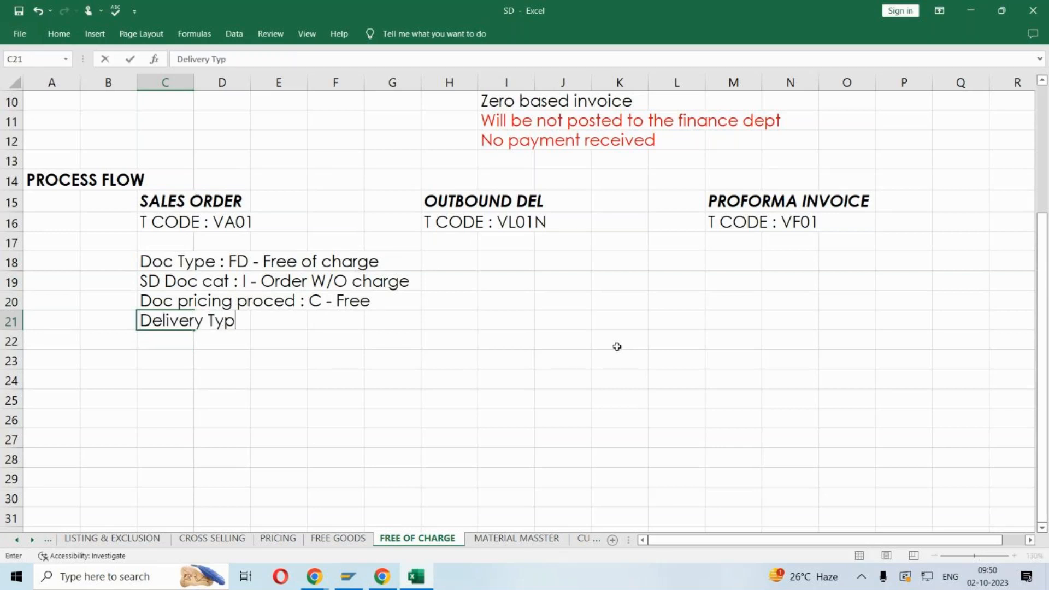
pyautogui.write('e : LF - Std del')
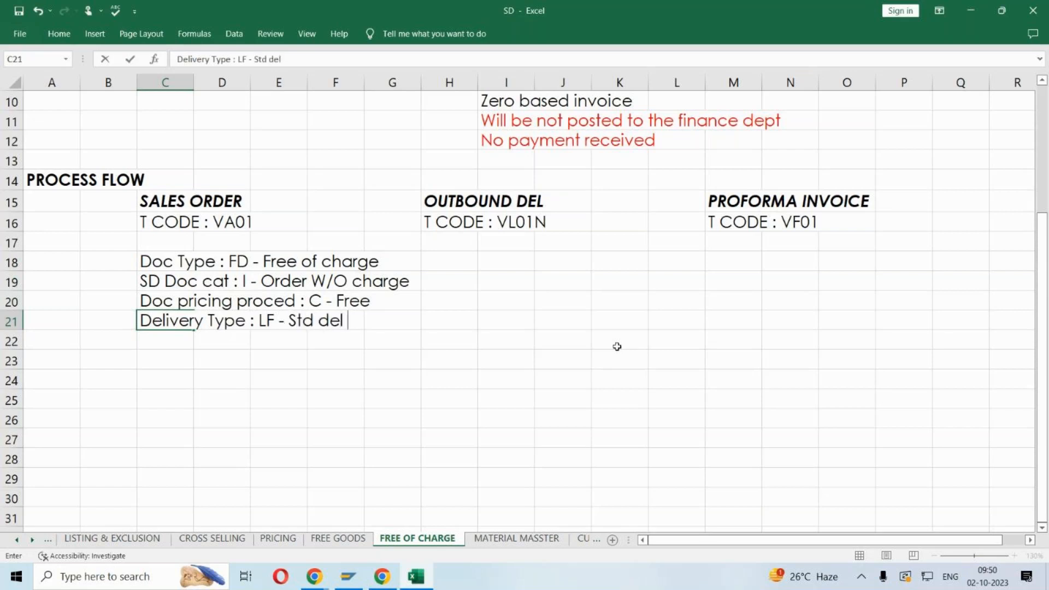
pyautogui.press('Return')
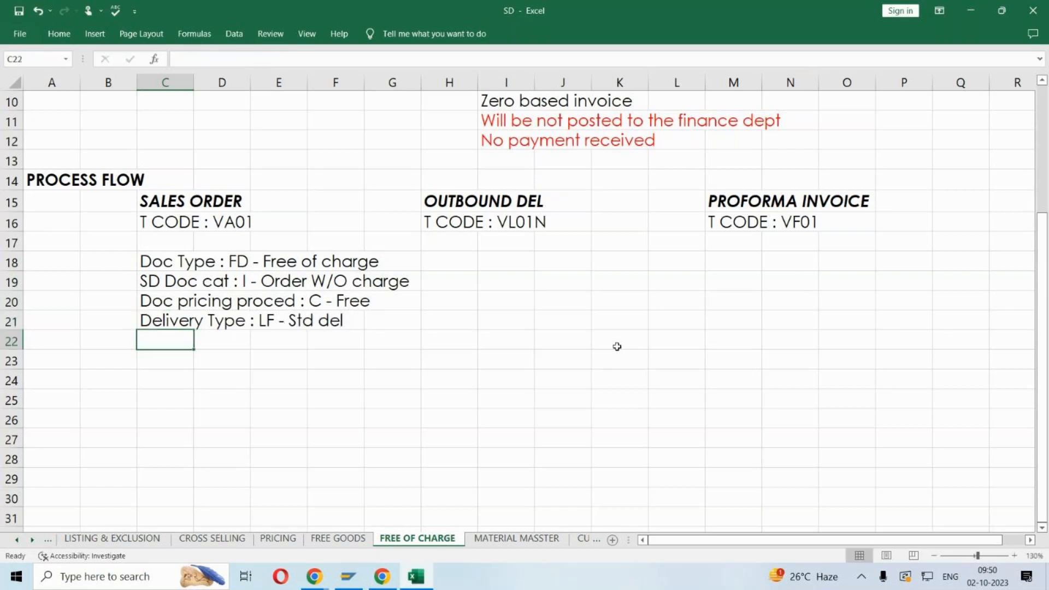
# - Enter "Del related billing Type : F8 - proforma inv" in cell C22 below the delivery type
pyautogui.write('D')
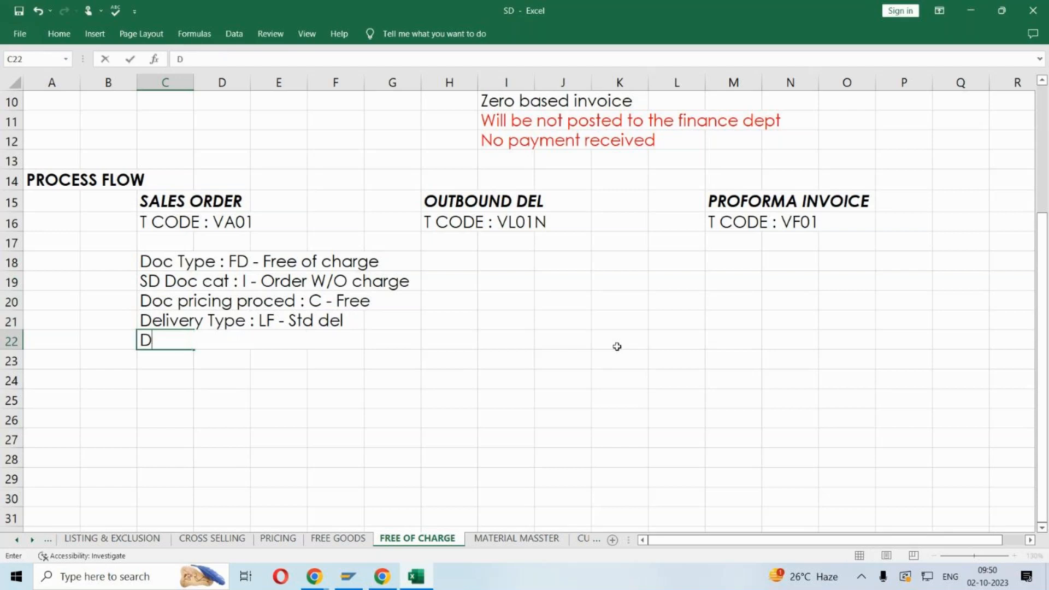
pyautogui.write('el related b')
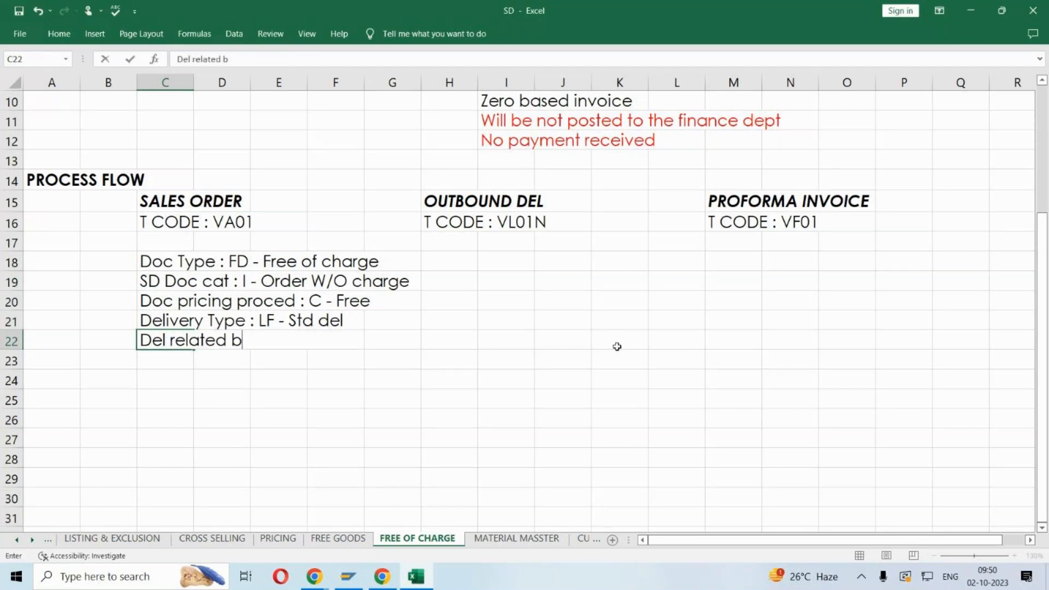
pyautogui.write('illing Type ')
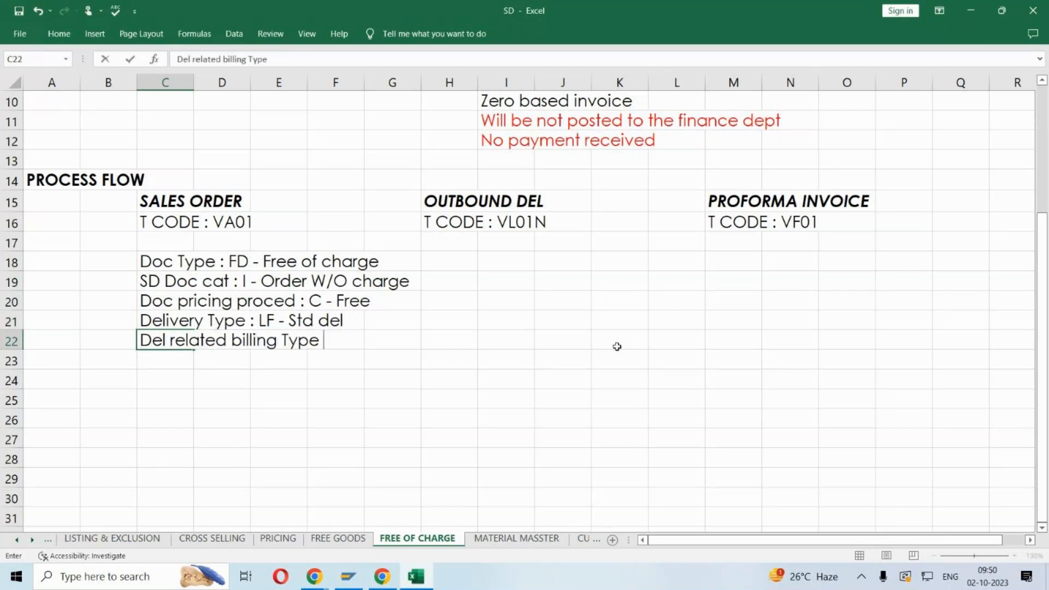
pyautogui.write(': F8 - profor')
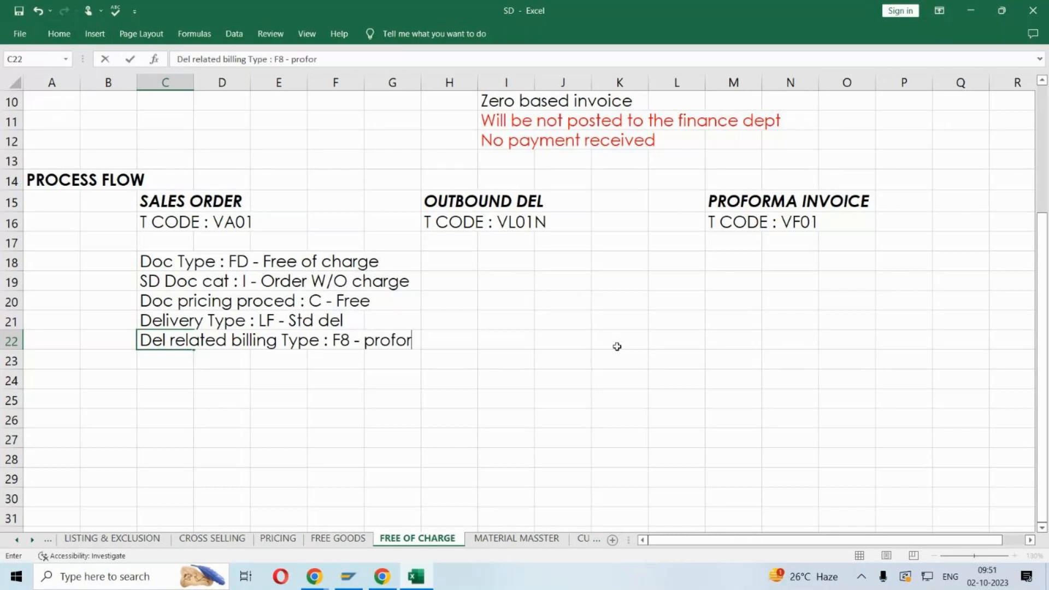
pyautogui.write('ma inv')
pyautogui.press('Return')
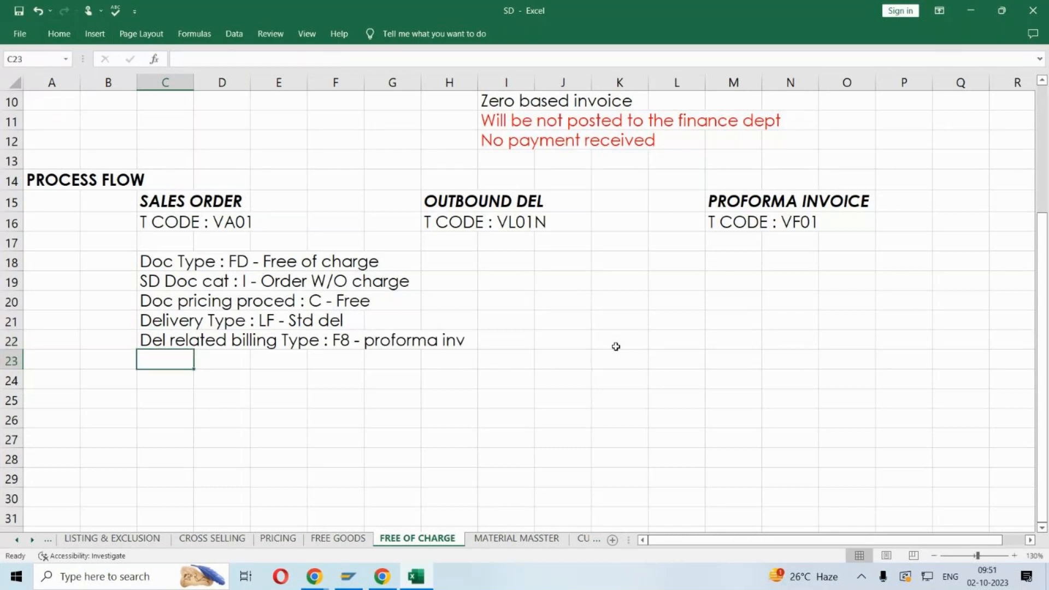
# - Enter "VOV8" in B18 beside the document type and make the document type line in C18 bold
pyautogui.moveTo(167, 264)
pyautogui.mouseDown()
pyautogui.moveTo(148, 335)
pyautogui.moveTo(203, 355)
pyautogui.mouseUp()
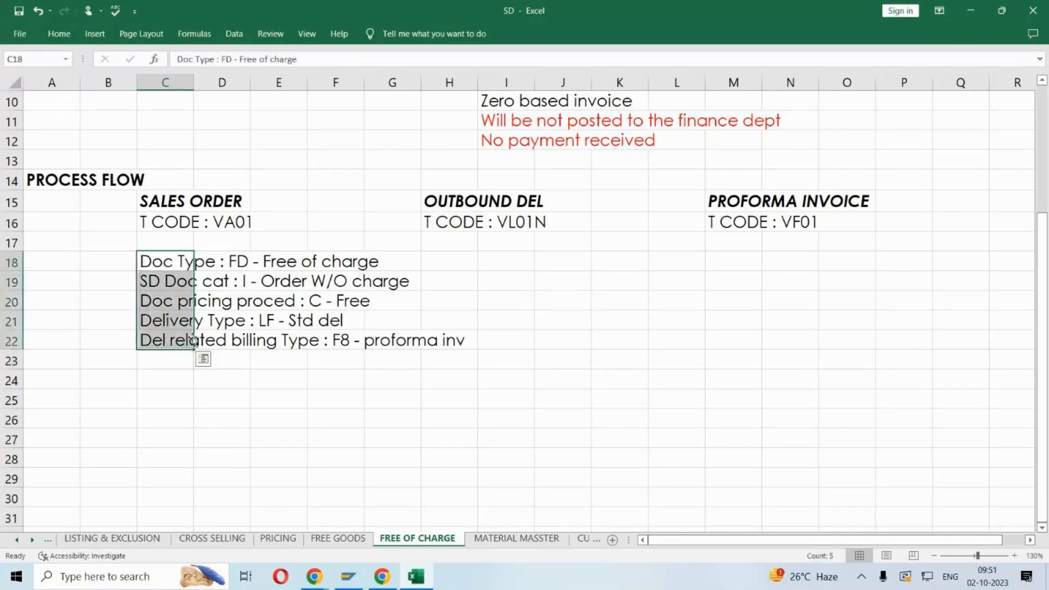
pyautogui.click(101, 264)
pyautogui.write('VOV8')
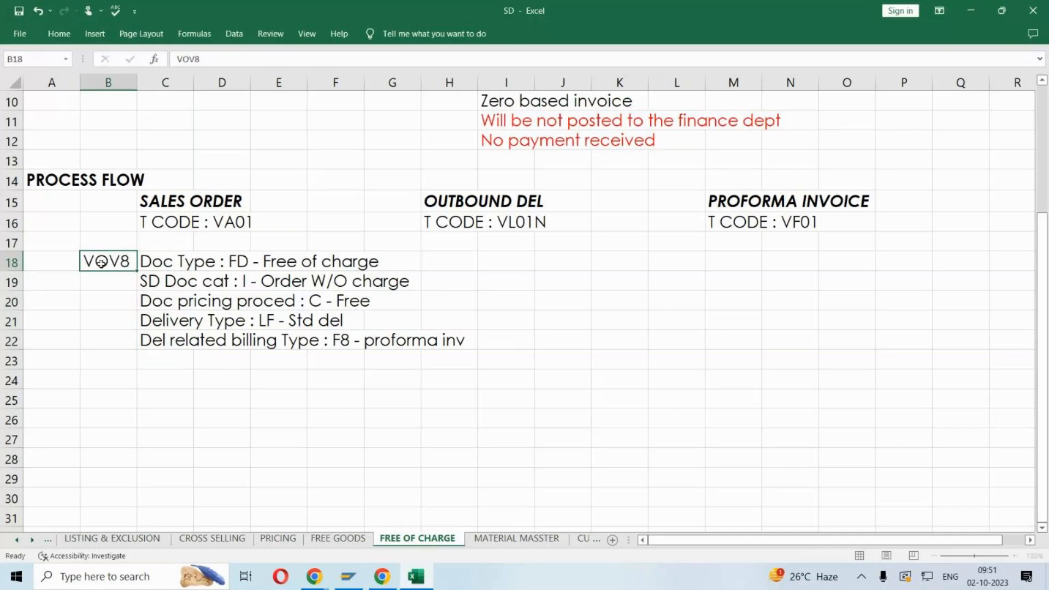
pyautogui.press('Return')
pyautogui.click(162, 256)
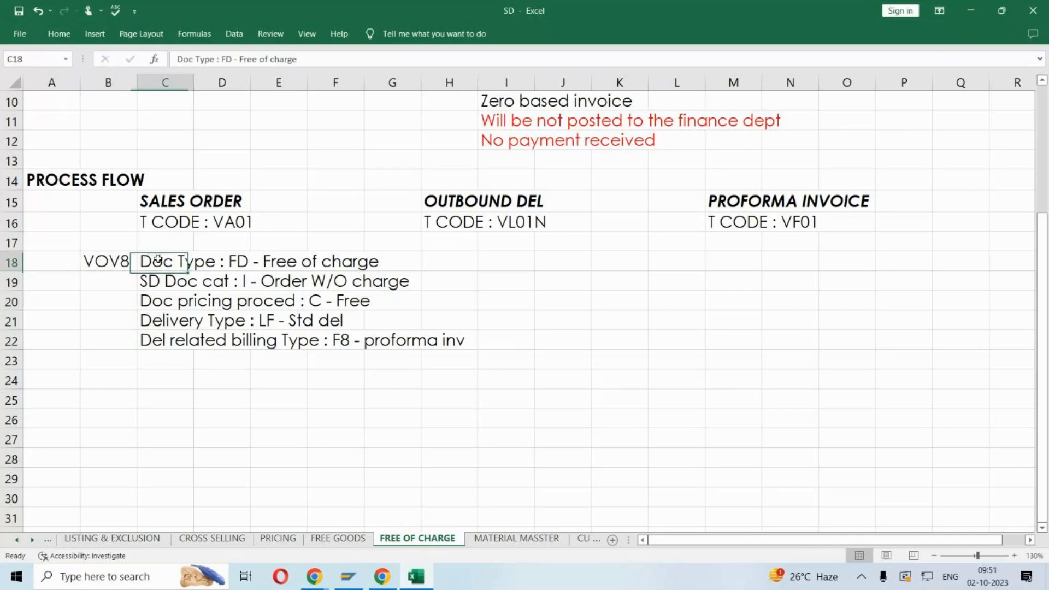
pyautogui.hotkey('ctrl', 'b')
pyautogui.click(184, 395)
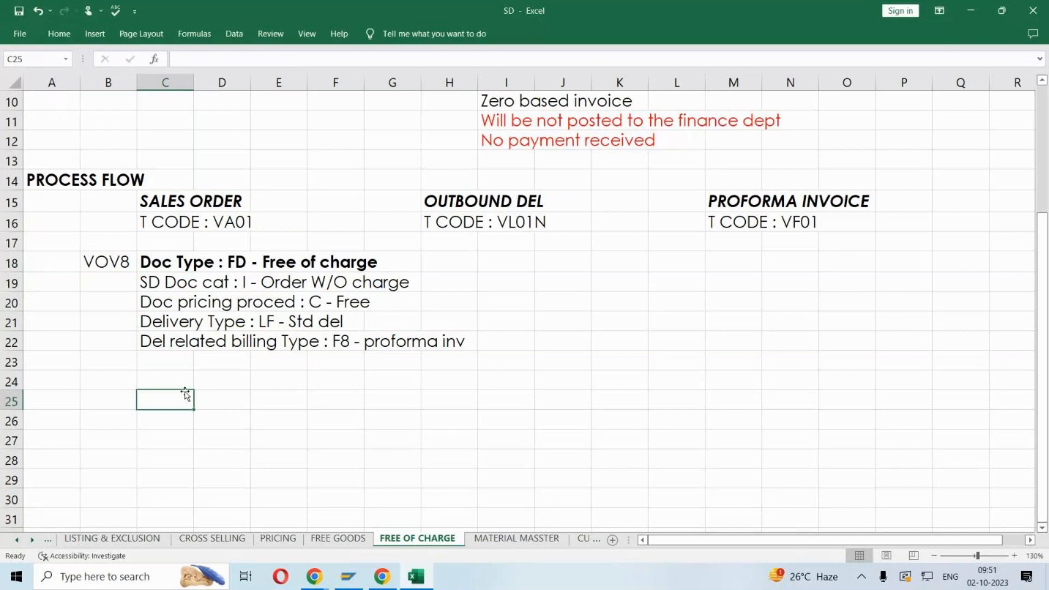
pyautogui.click(184, 264)
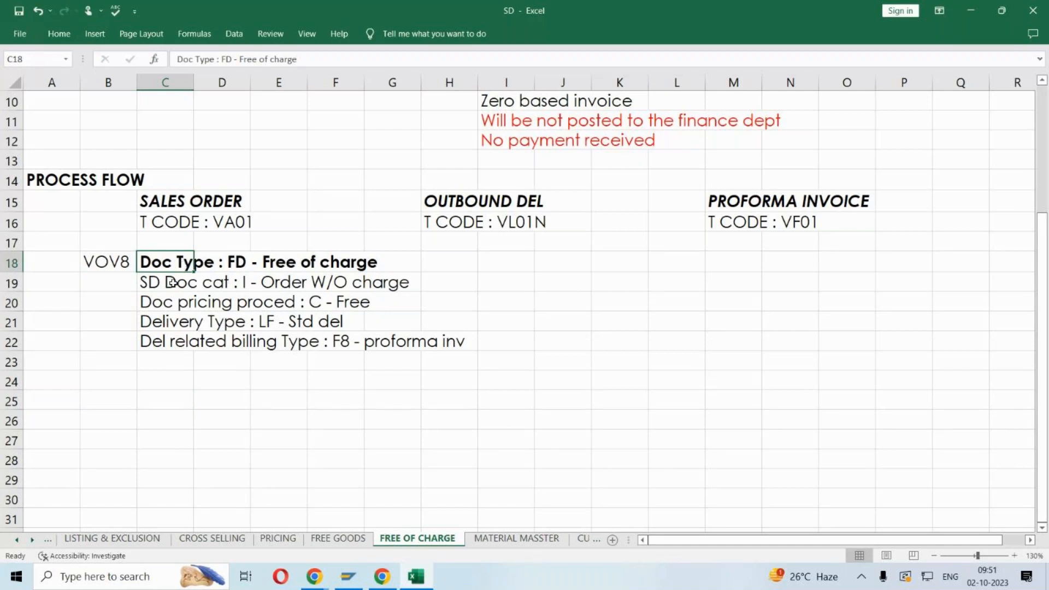
pyautogui.moveTo(172, 283); pyautogui.dragTo(452, 346)
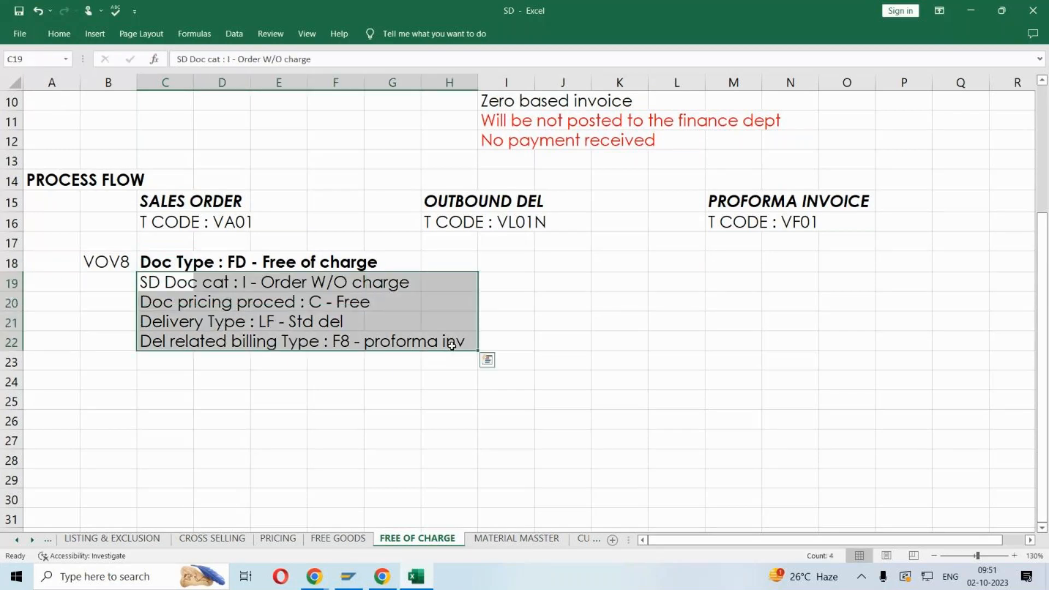
# - Move the outbound delivery and proforma invoice headings with their T-codes two columns to the right, starting at J15
pyautogui.moveTo(435, 201); pyautogui.dragTo(842, 219)
pyautogui.hotkey('ctrl', 'x')
pyautogui.press('Right')
pyautogui.press('Right')
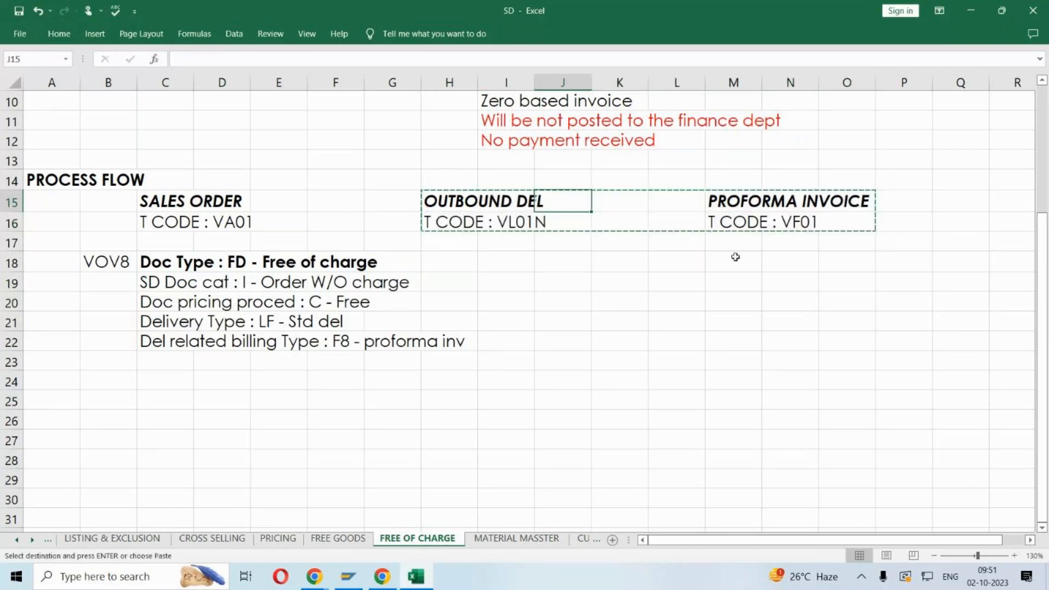
pyautogui.hotkey('ctrl', 'v')
pyautogui.click(736, 377)
# - Enter "Item category : KLN - Free of charge" in cell C24 and make it bold
pyautogui.click(166, 404)
pyautogui.press('Up')
pyautogui.write('iTEm c')
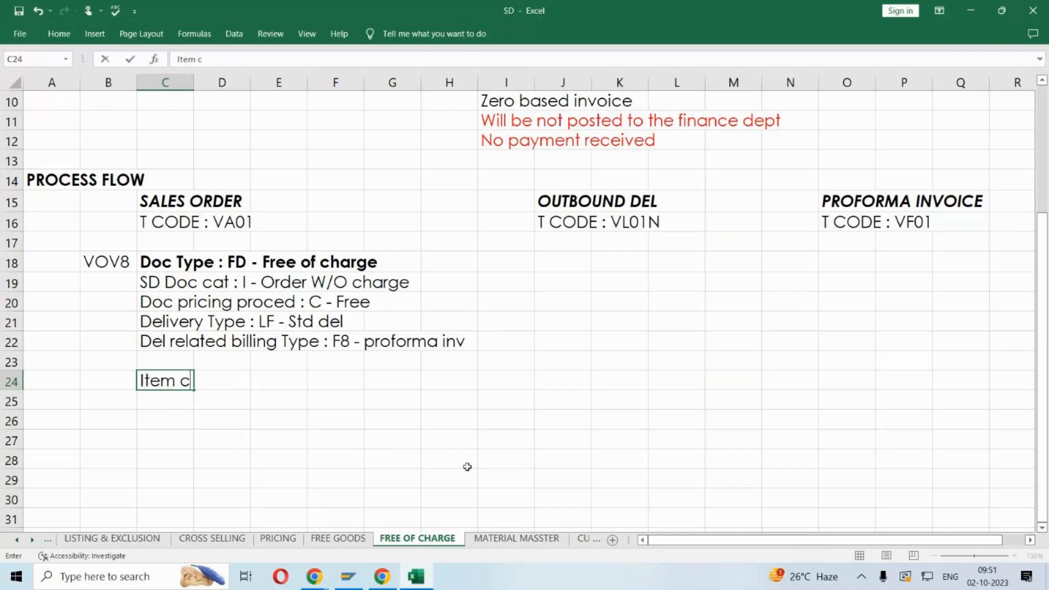
pyautogui.write('ategory :')
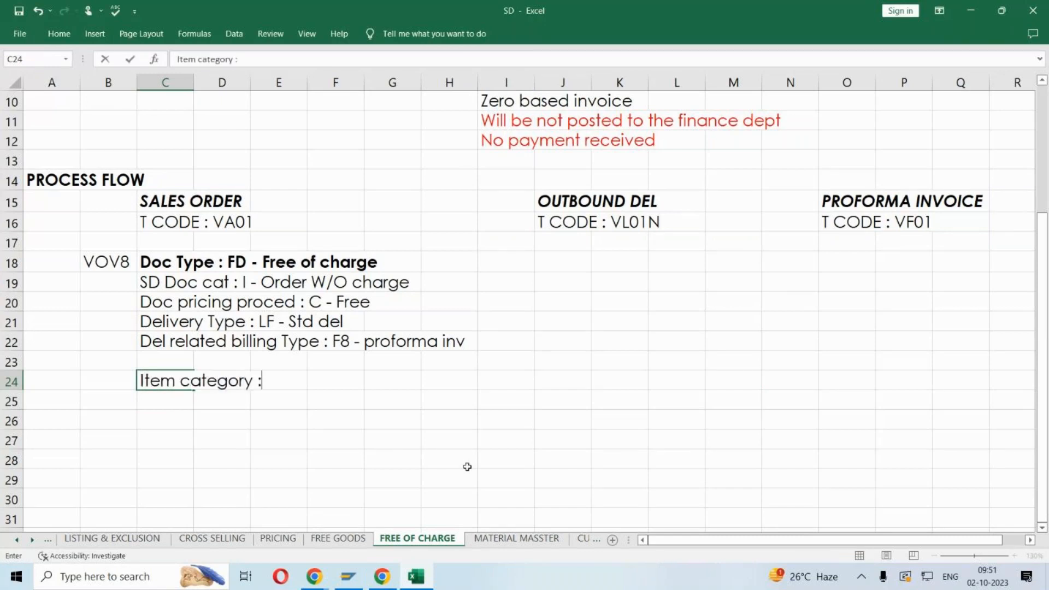
pyautogui.write(' KLN - Free of charge')
pyautogui.press('Return')
pyautogui.press('Up')
pyautogui.hotkey('ctrl', 'b')
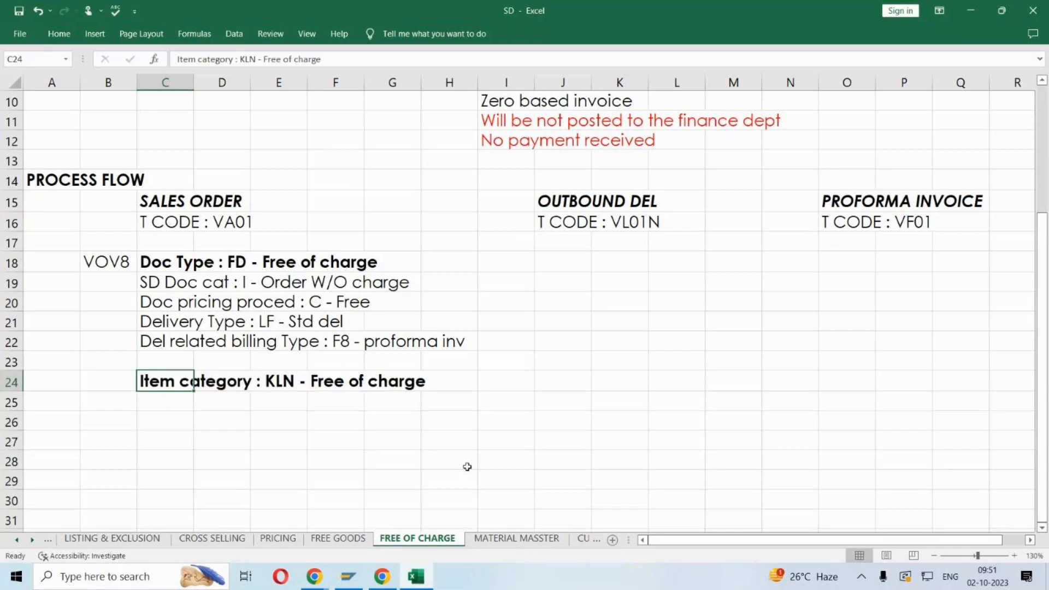
# - Enter "VOV7" in cell B24 beside the item category line
pyautogui.click(106, 377)
pyautogui.write('VOV7')
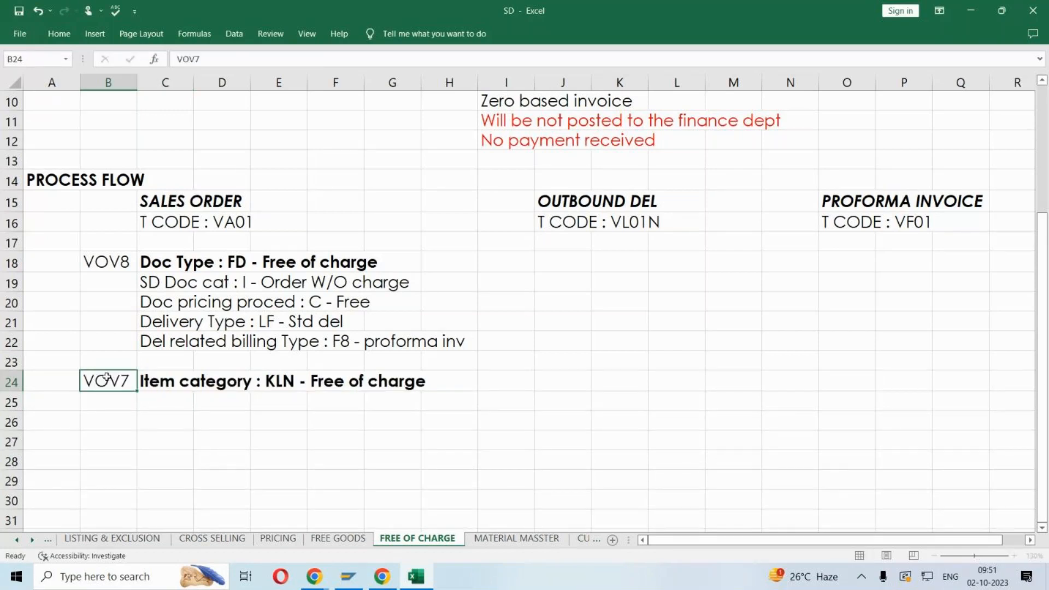
pyautogui.press('Return')
# - Enter "FD + NORM = BLANK + BLANK = KLN" in cell C25 below the item category
pyautogui.press('Right')
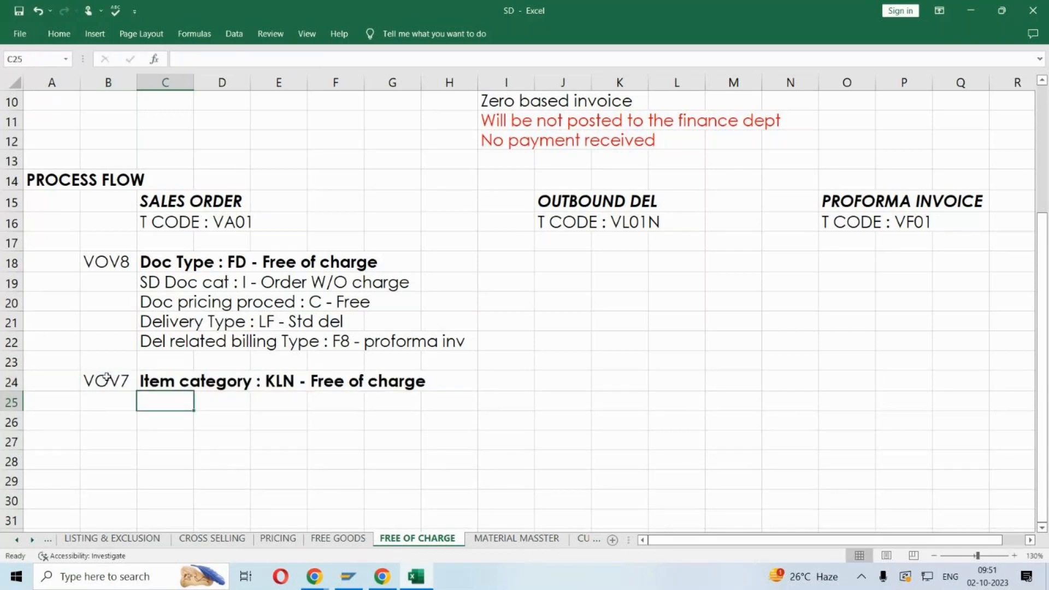
pyautogui.write('FD + NORM = BLANK')
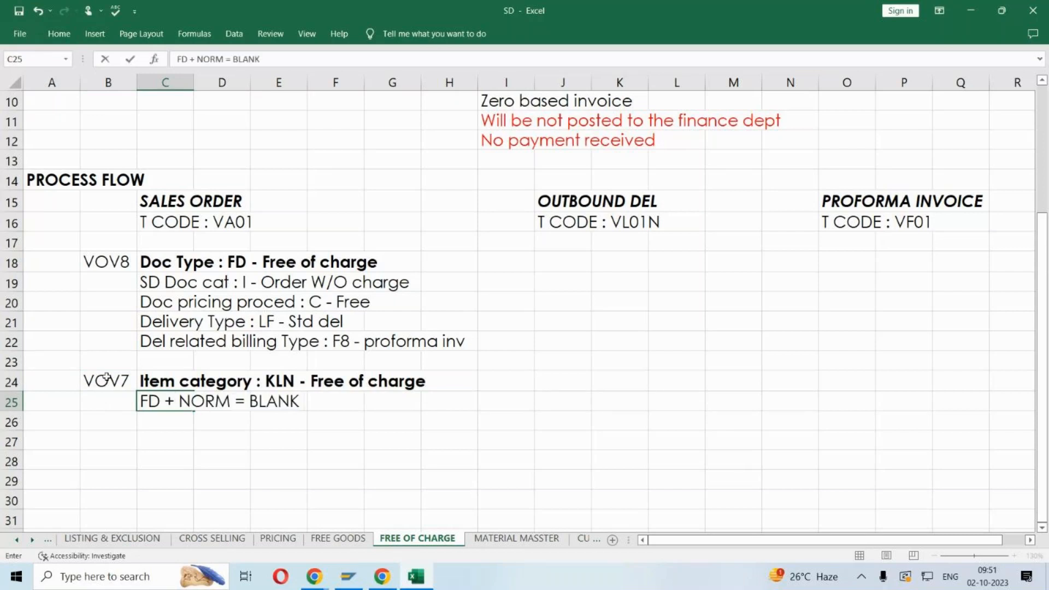
pyautogui.write(' + BLANK = KLN')
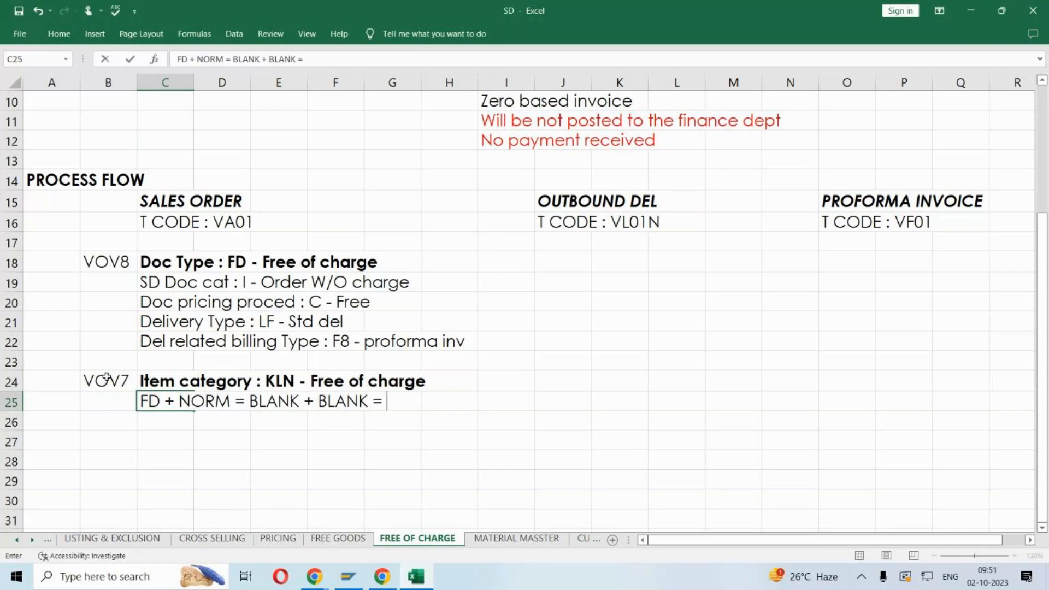
pyautogui.press('Return')
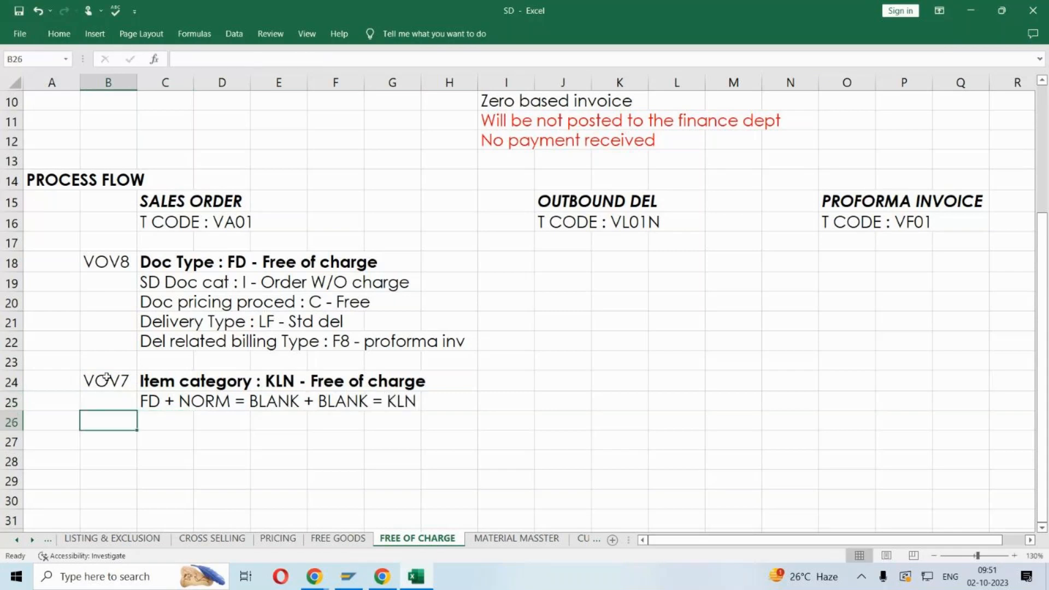
# - Correct the line in C25 by replacing the equals sign after NORM with a plus sign
pyautogui.click(150, 403)
pyautogui.doubleClick(250, 402)
pyautogui.press('BackSpace')
pyautogui.press('BackSpace')
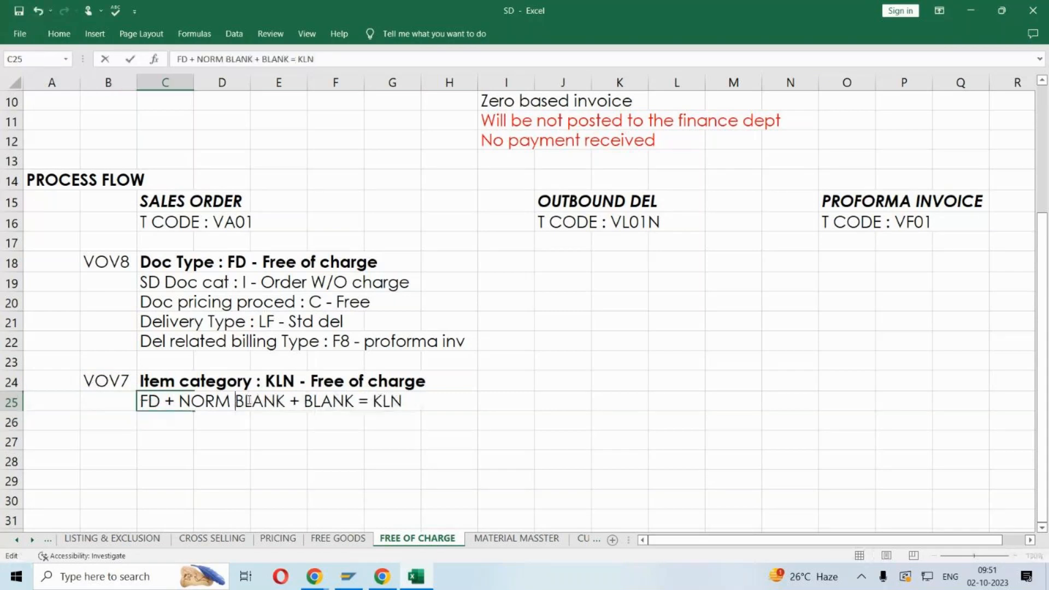
pyautogui.write('+')
pyautogui.press('Return')
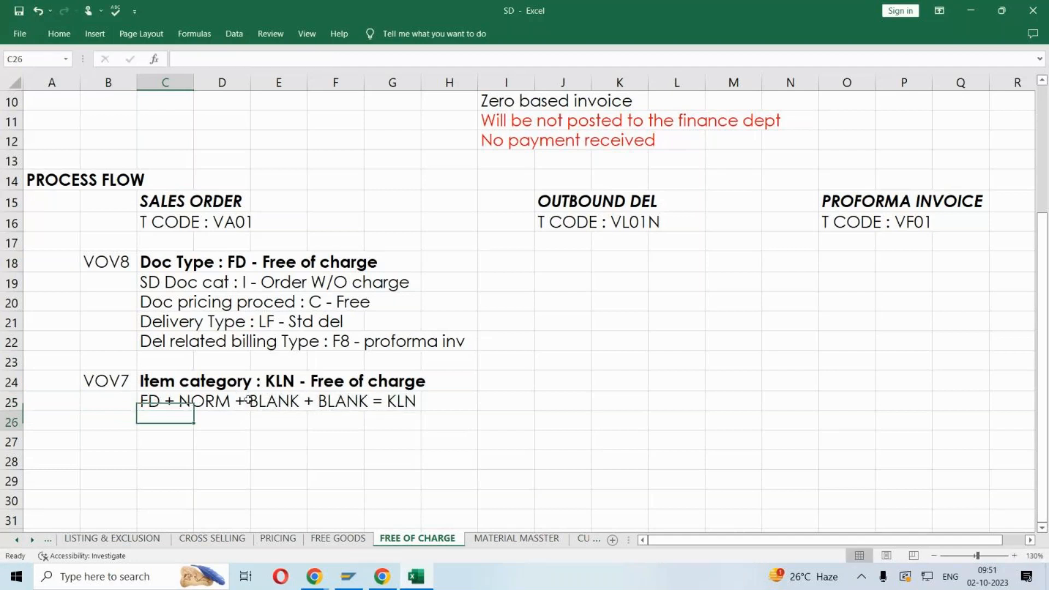
# - Enter "VOV4" in cell B25 beside the item category determination line
pyautogui.click(115, 409)
pyautogui.write('VOV4')
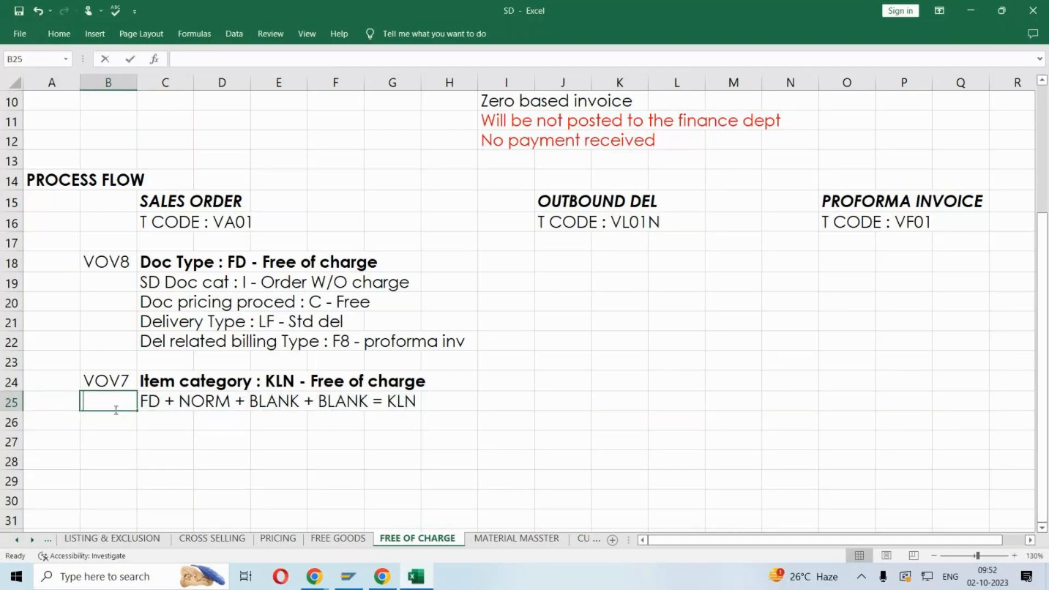
pyautogui.press('Return')
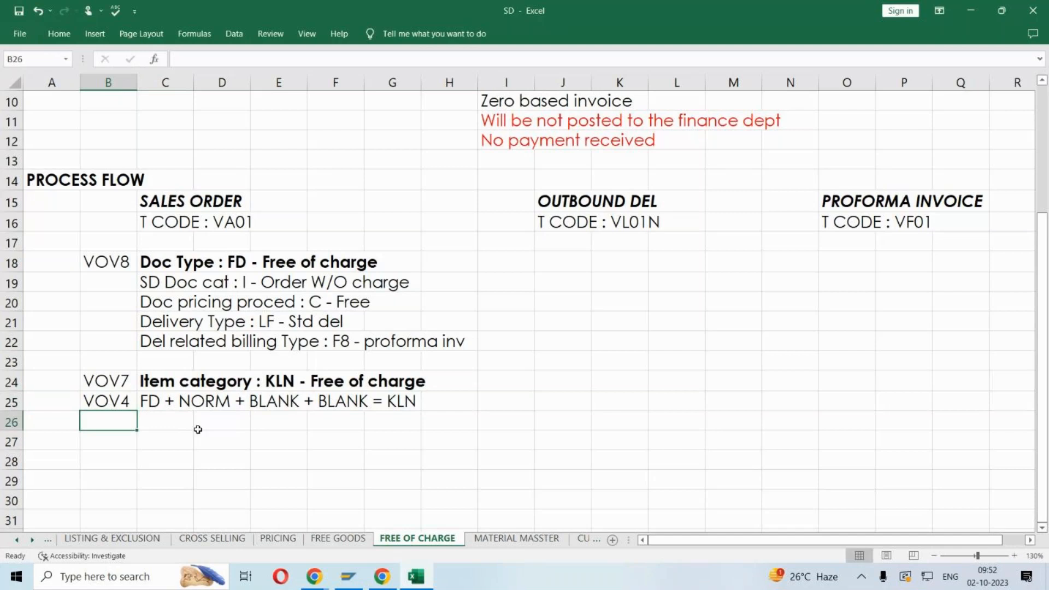
pyautogui.click(205, 430)
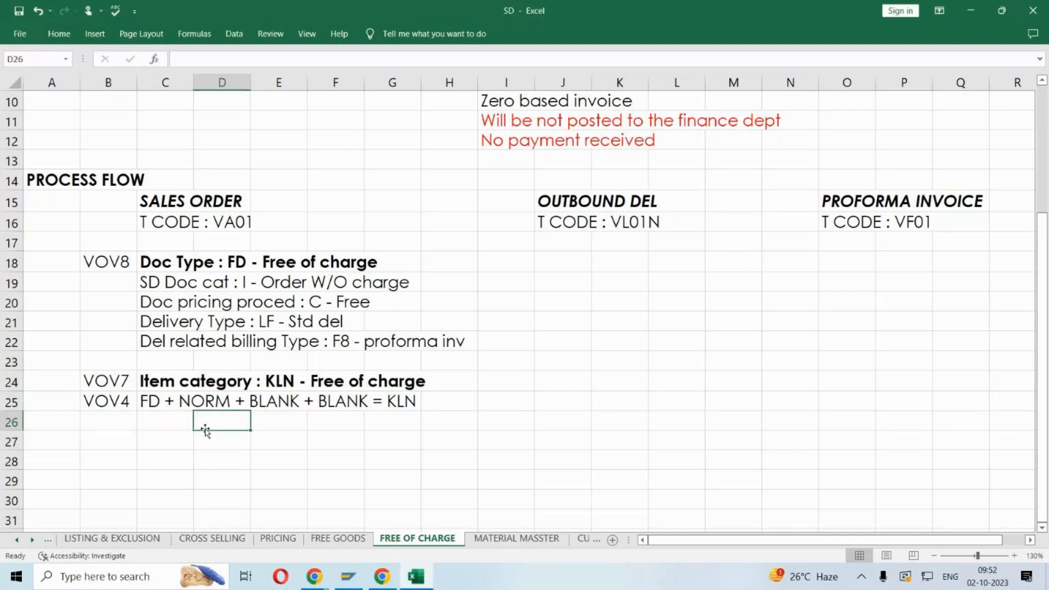
pyautogui.moveTo(174, 381); pyautogui.dragTo(421, 381)
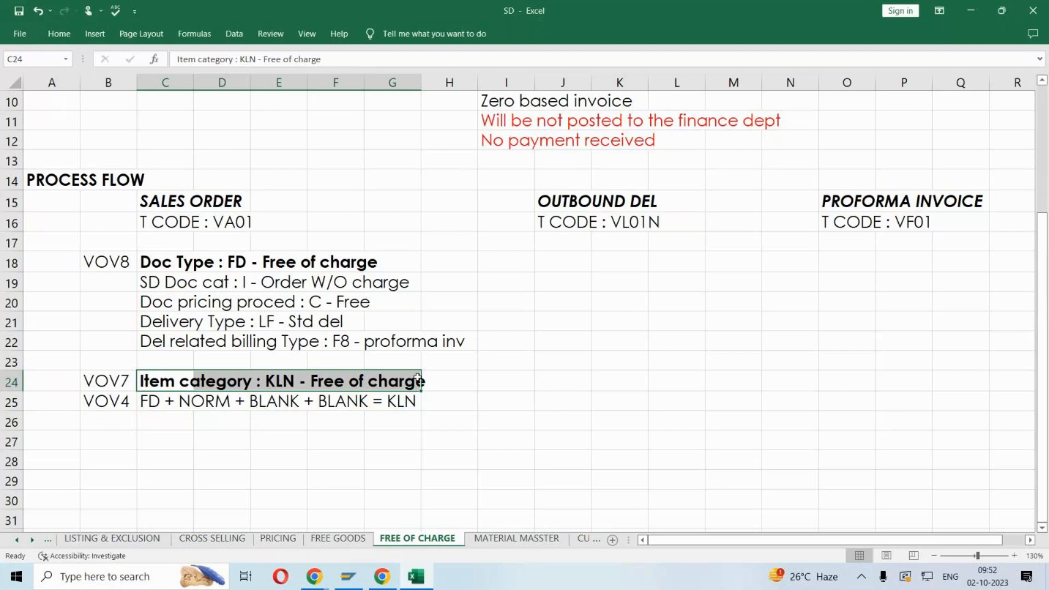
# - Enter "Relevant for Delivery" in cell C26 below the item category determination line
pyautogui.click(177, 419)
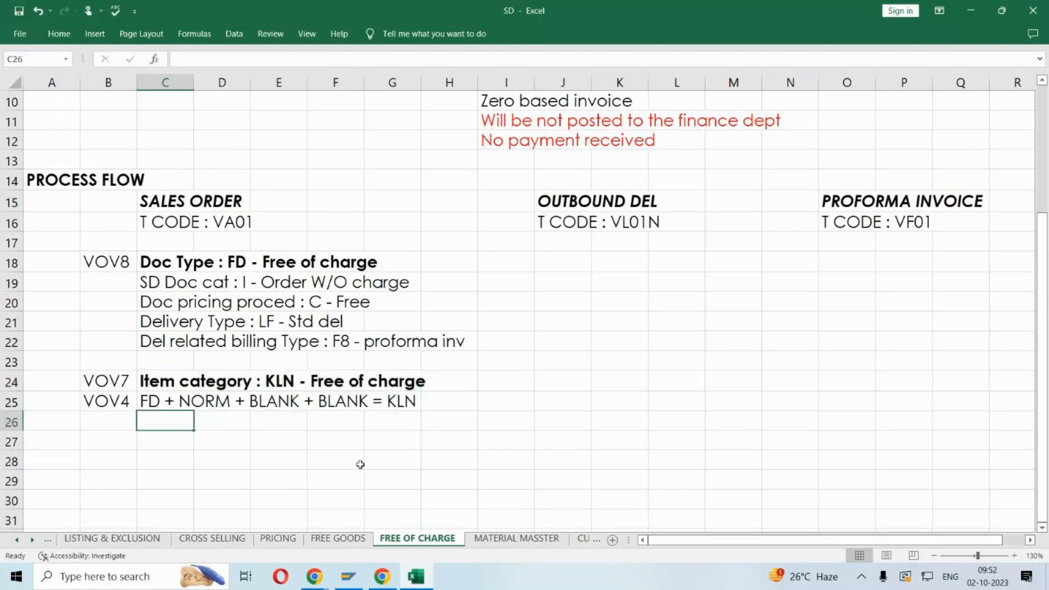
pyautogui.write('rE')
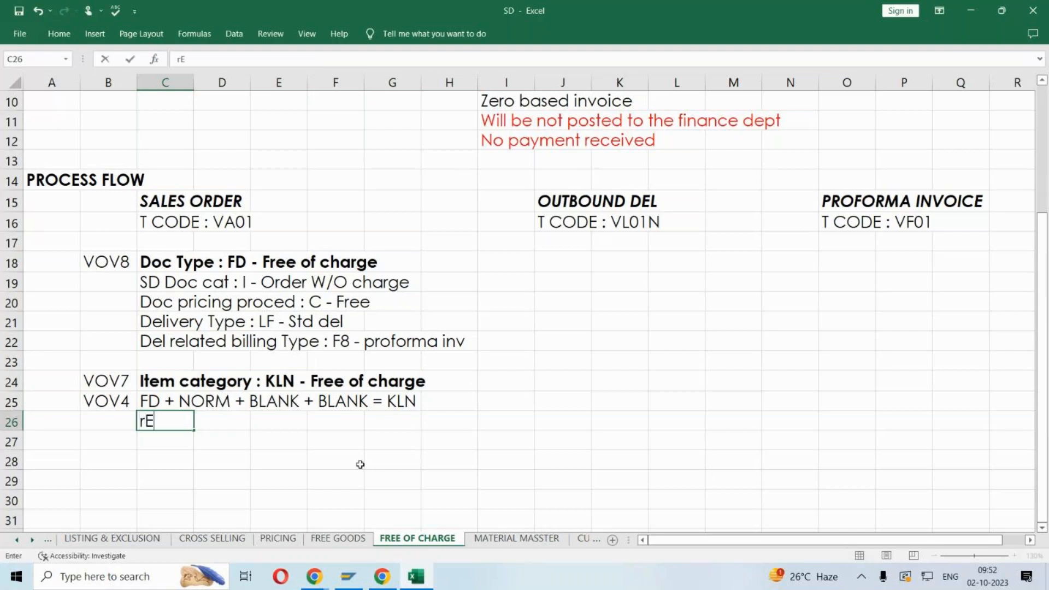
pyautogui.write('LEVANT for De')
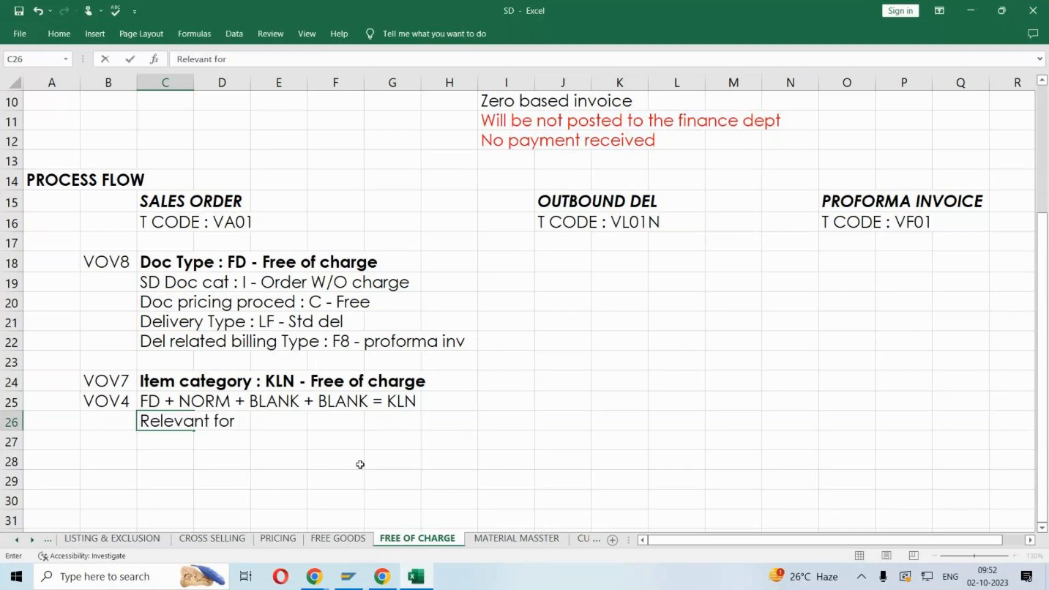
pyautogui.write('livery')
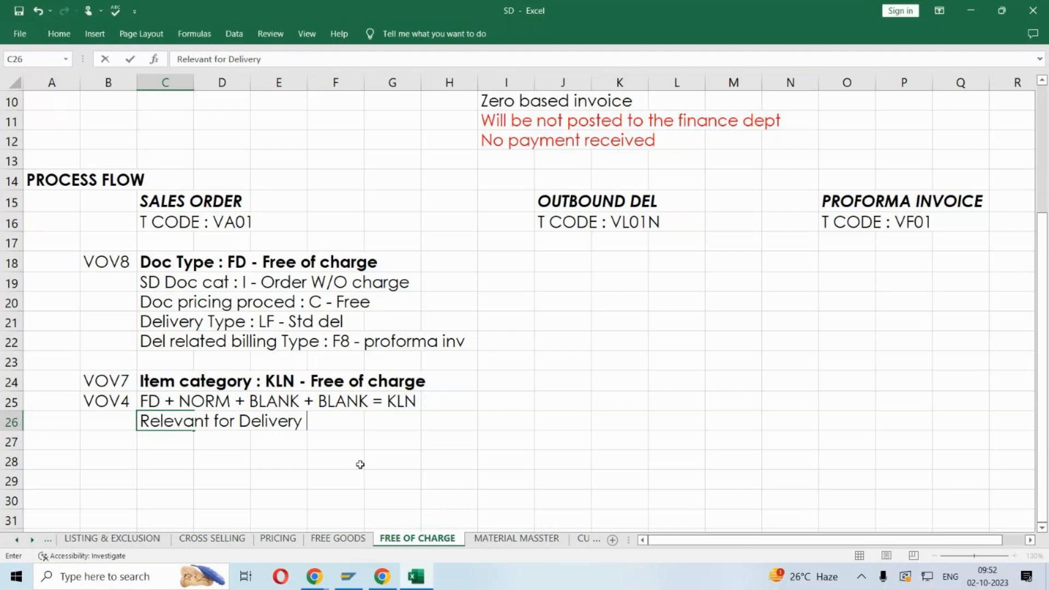
pyautogui.press('Return')
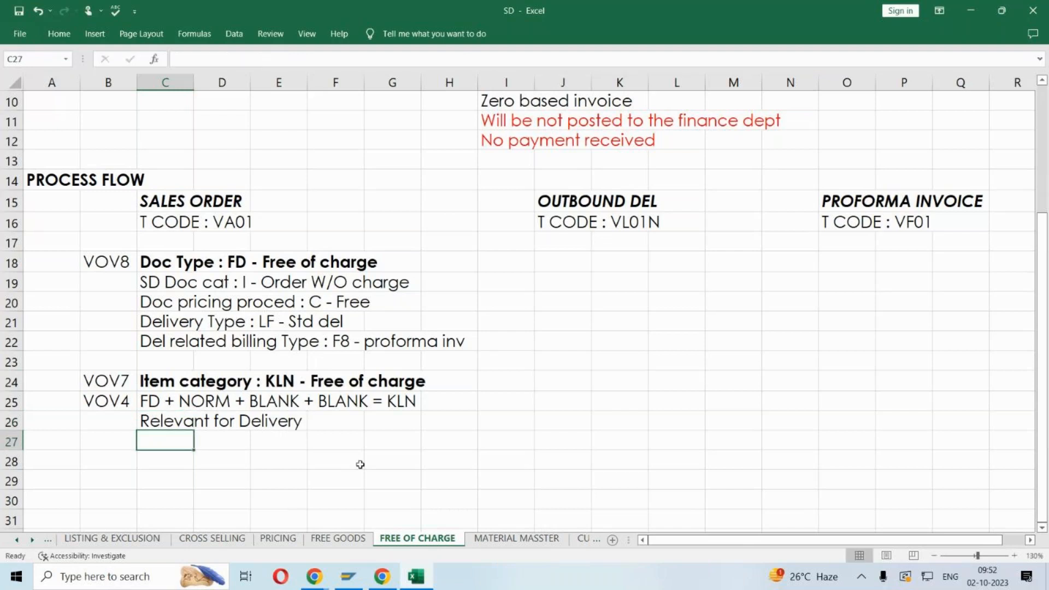
# - Enter "Billing relevance : D - Relevant for Proforma" in cell C27
pyautogui.write('B')
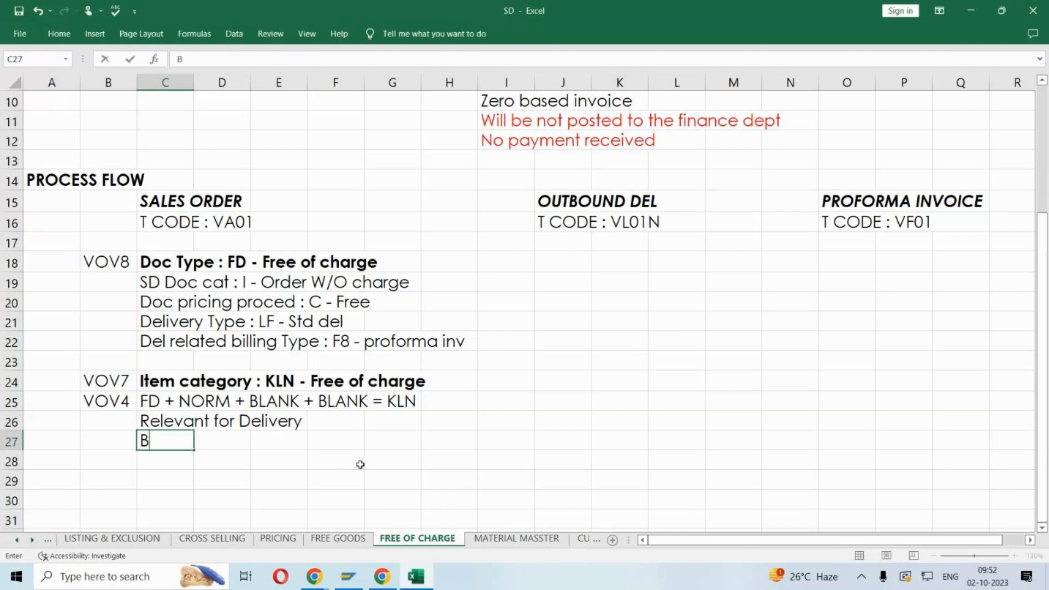
pyautogui.write('illing rel')
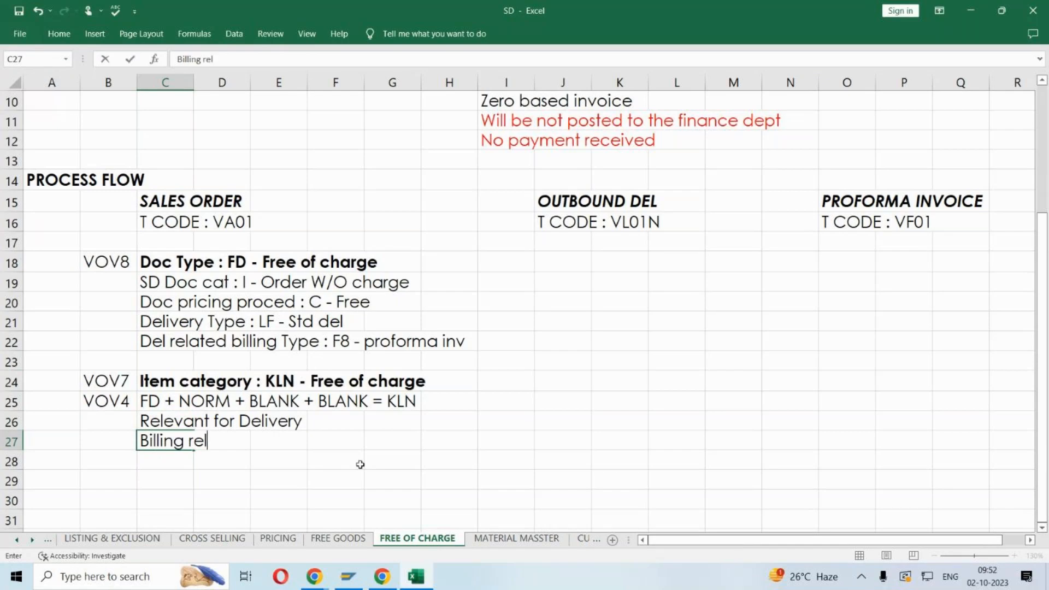
pyautogui.write('evance : D')
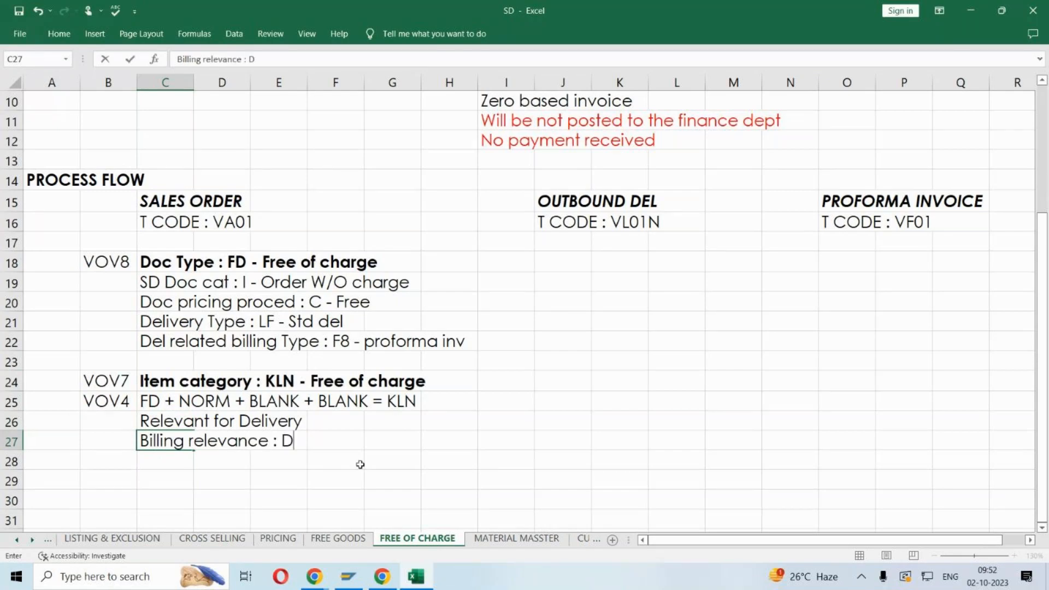
pyautogui.write(' - Relevant for Proforma')
pyautogui.press('Return')
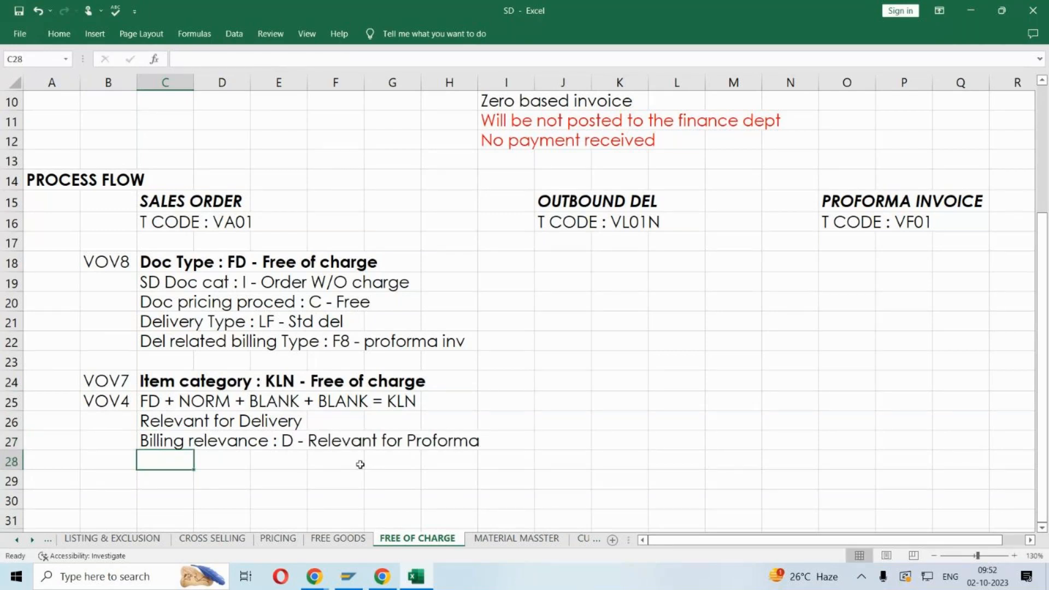
pyautogui.click(360, 465)
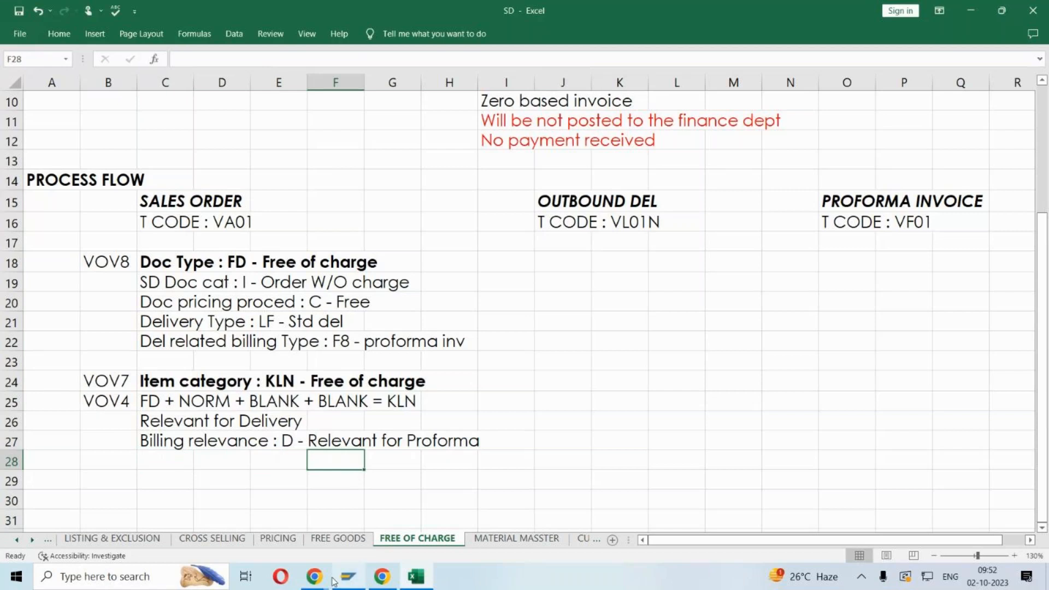
pyautogui.moveTo(331, 578)
pyautogui.click(383, 547)
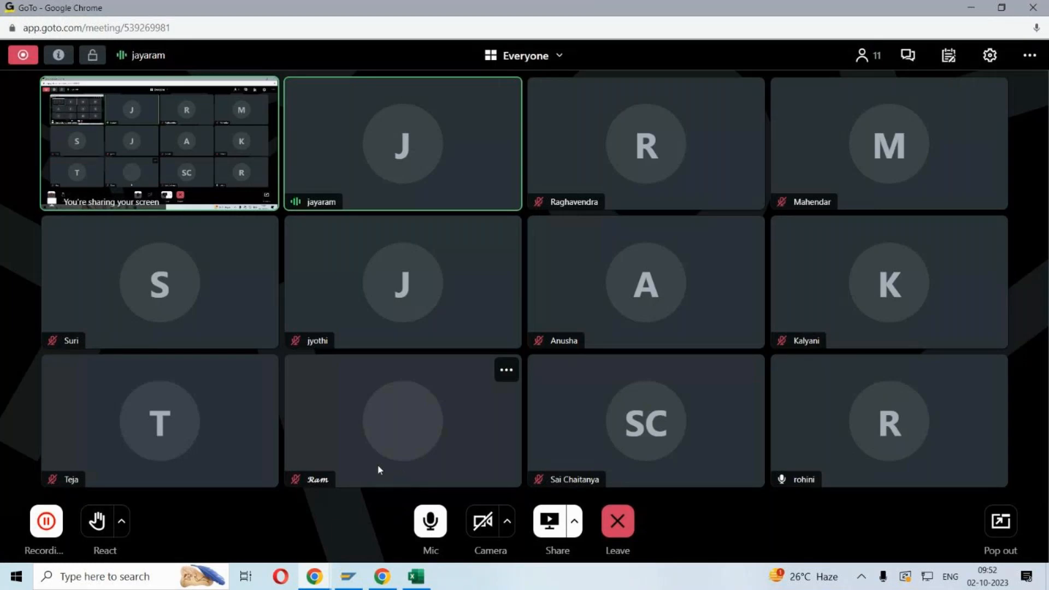
pyautogui.click(971, 8)
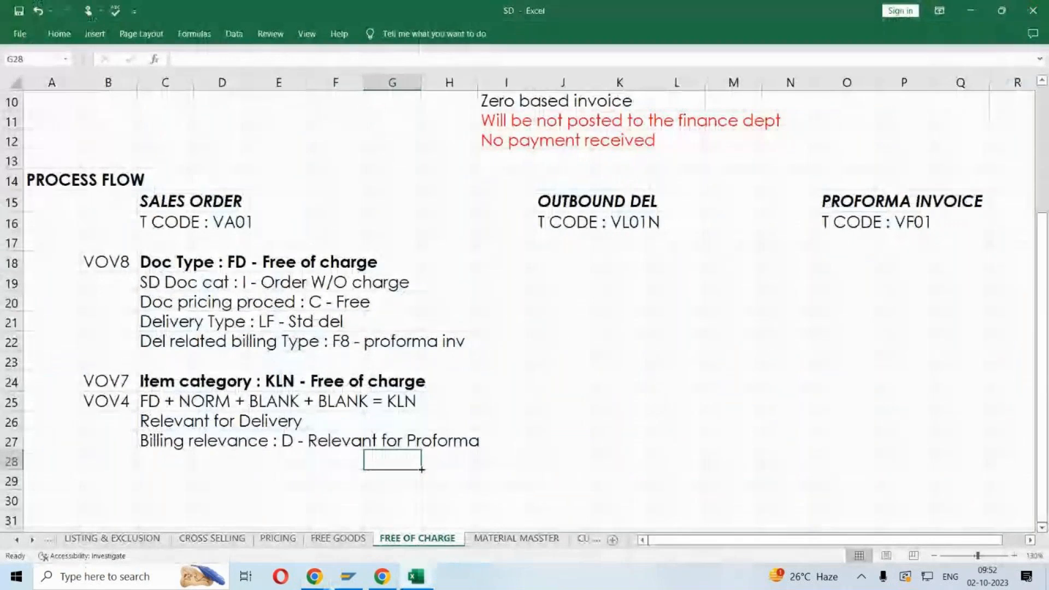
# - Enter "Not relevant for Pricing" in cell C28 as the last item category note
pyautogui.click(164, 464)
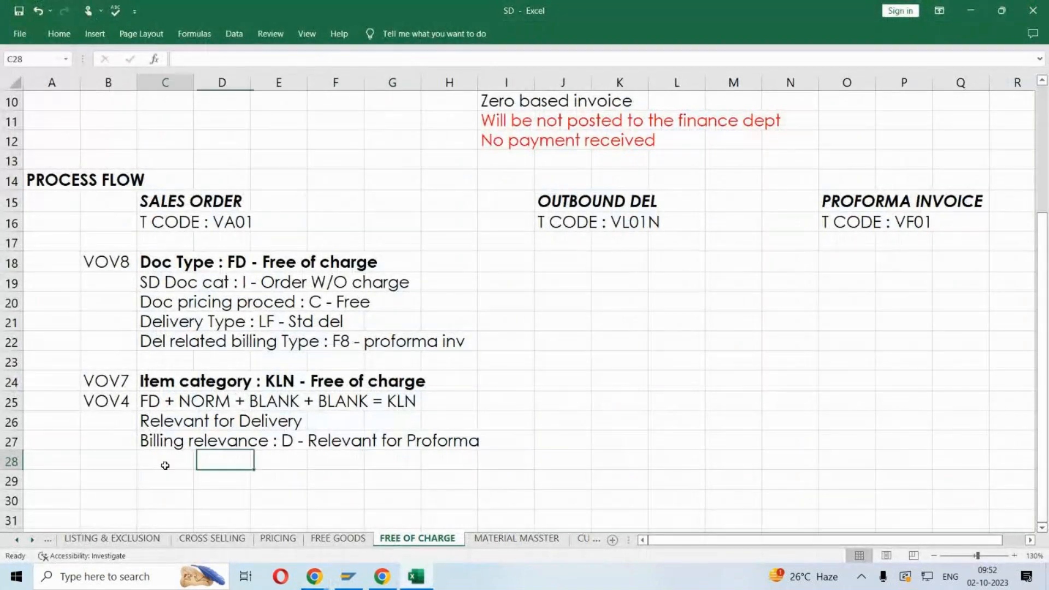
pyautogui.write('Not r')
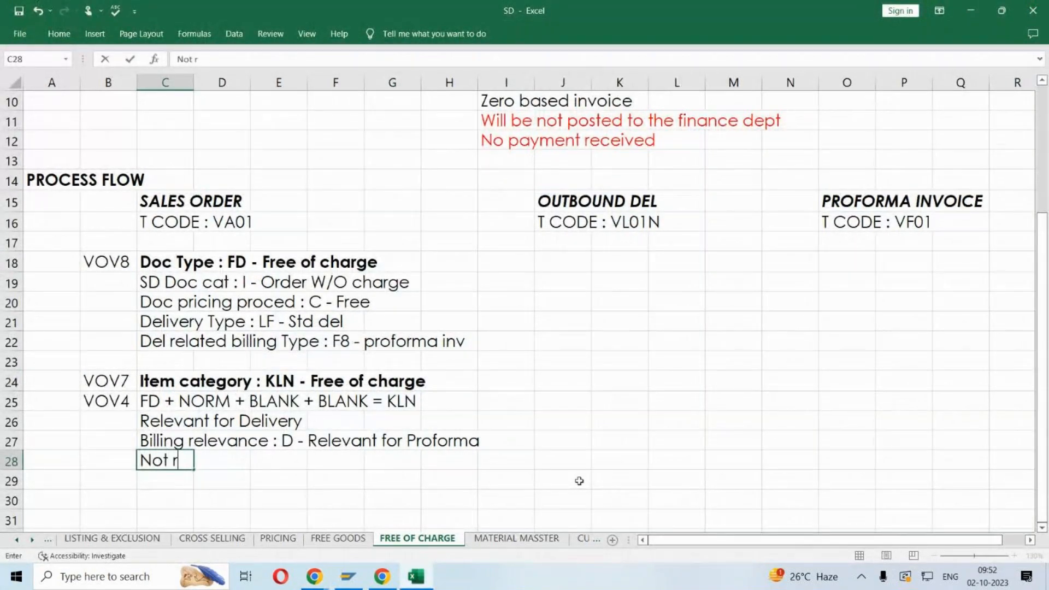
pyautogui.write('elevant for ')
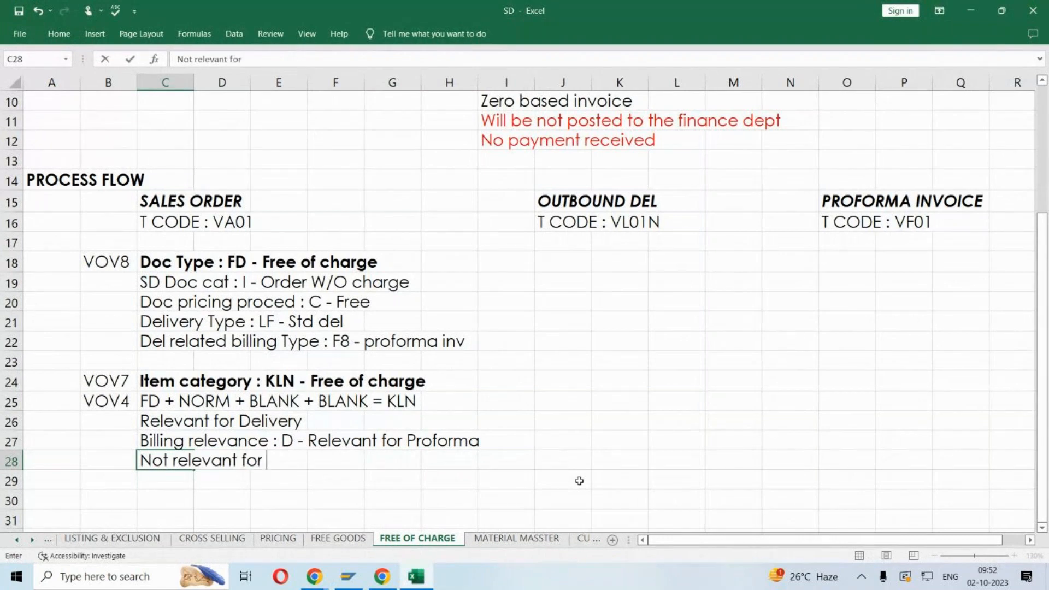
pyautogui.write('Pricing')
pyautogui.press('Return')
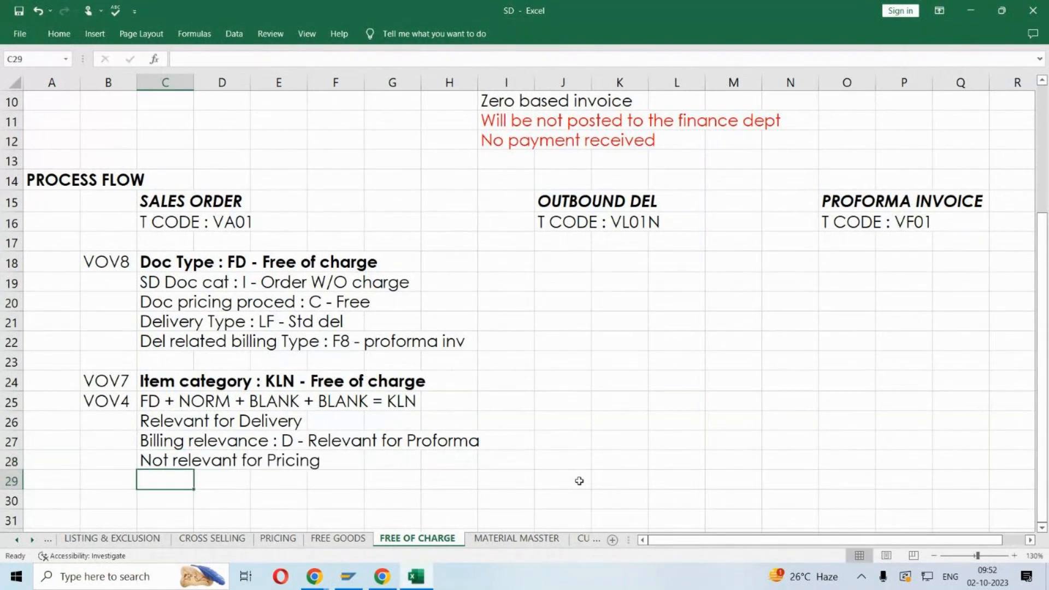
# - Enter "Schedule line category : CP" in cell C31 and make it bold
pyautogui.scroll(-2, 580, 481)
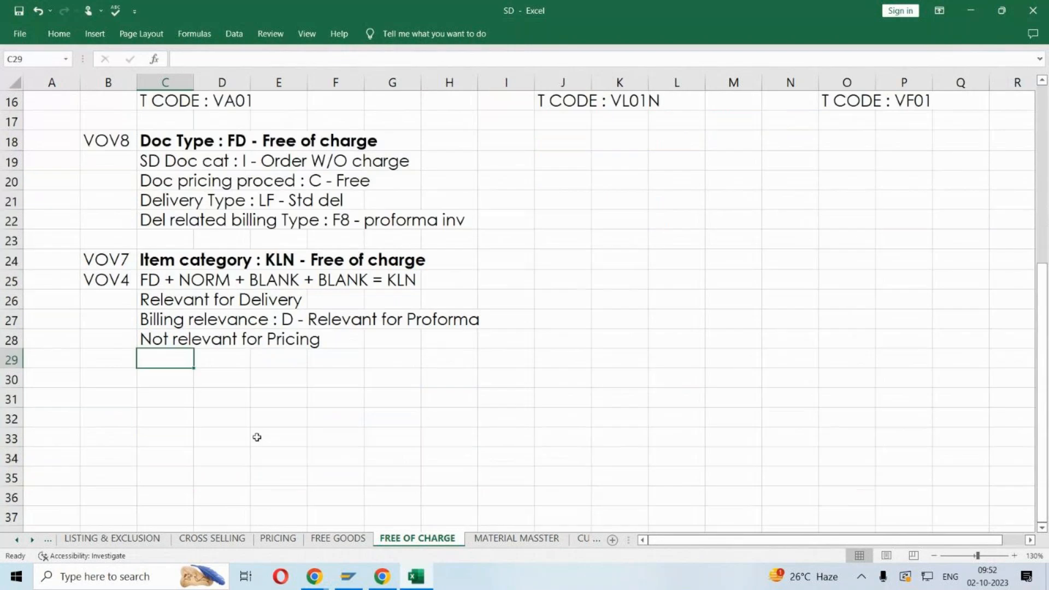
pyautogui.click(190, 395)
pyautogui.write('Sched')
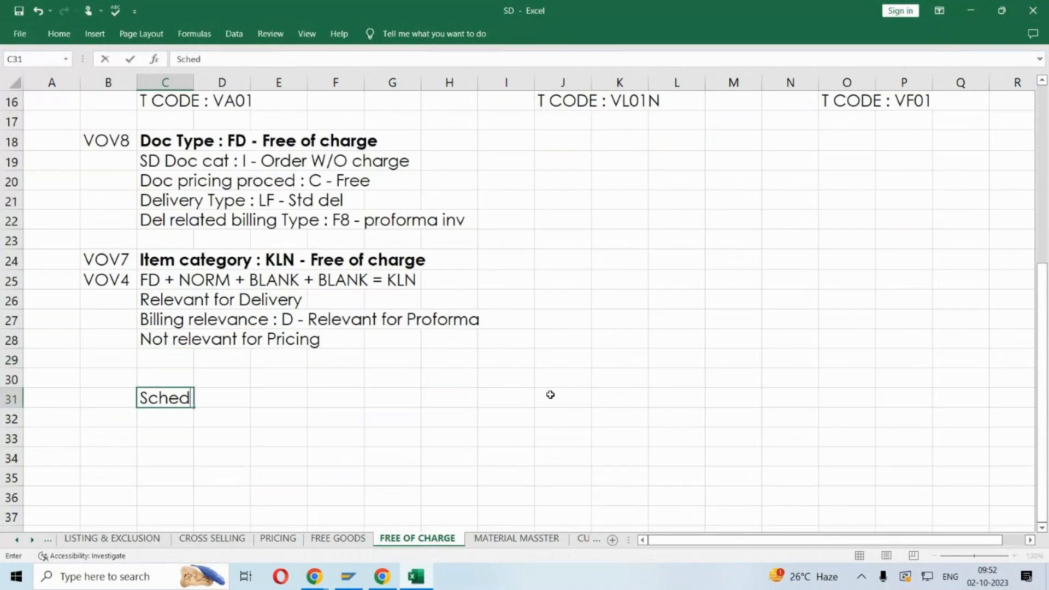
pyautogui.write('ule line ca')
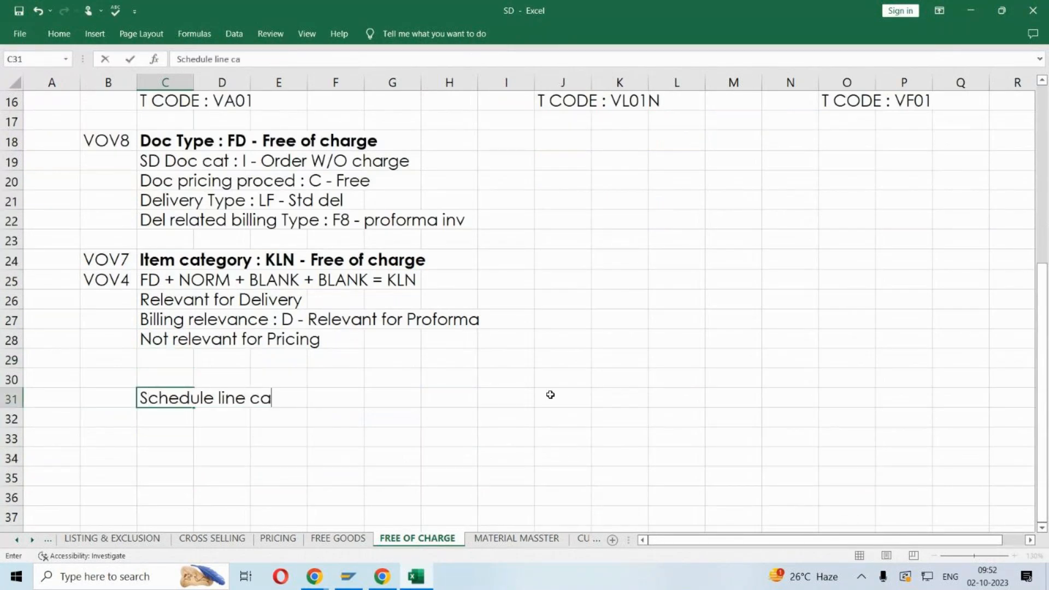
pyautogui.write('tegory : CP')
pyautogui.press('Return')
pyautogui.press('Up')
pyautogui.hotkey('ctrl', 'b')
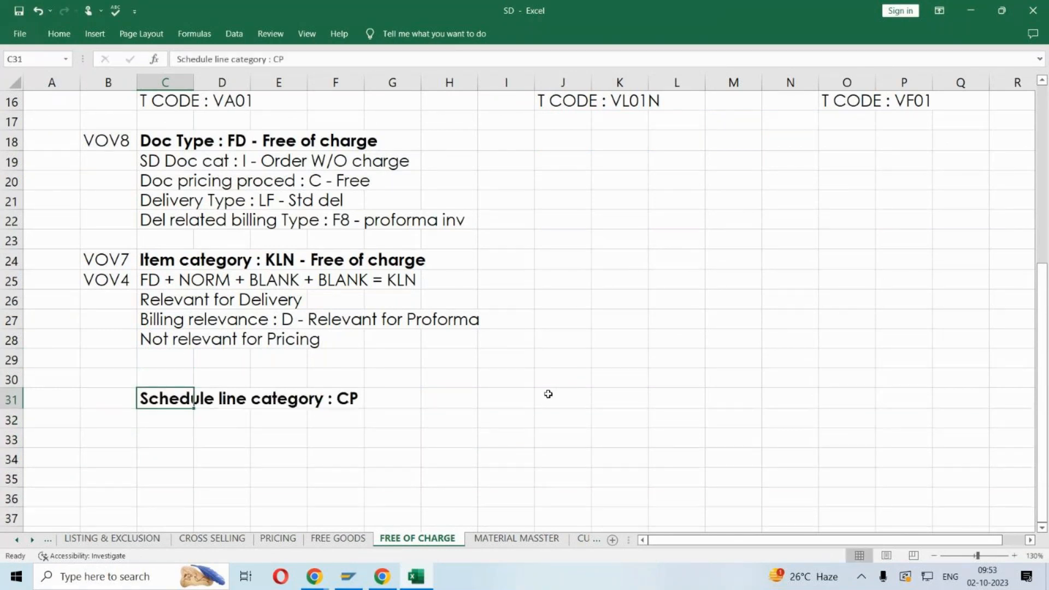
# - Enter "VOV6" in cell B31 beside the schedule line category heading
pyautogui.doubleClick(107, 397)
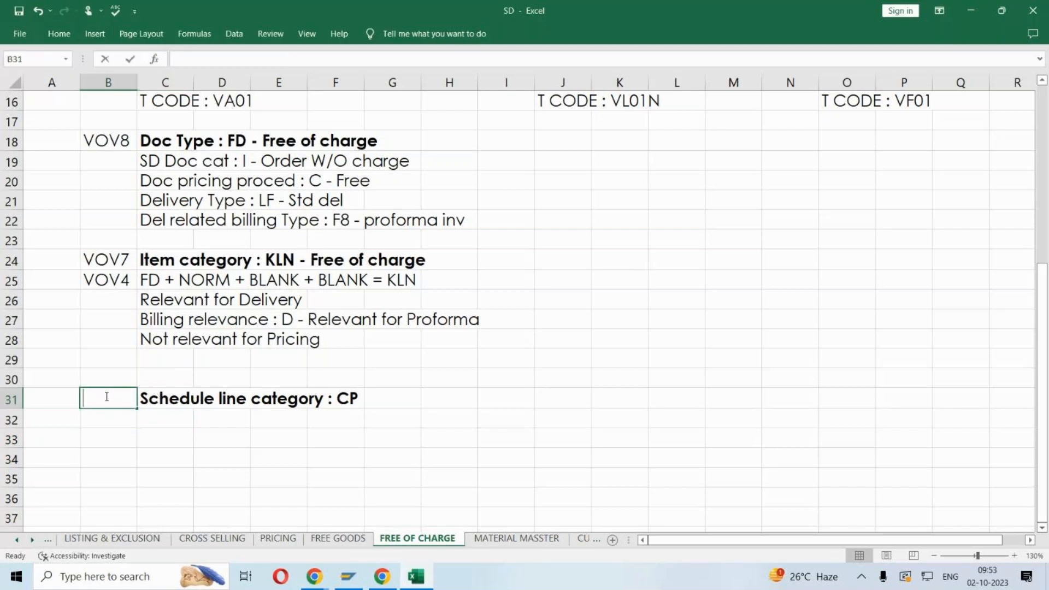
pyautogui.write('VOV6')
pyautogui.press('Return')
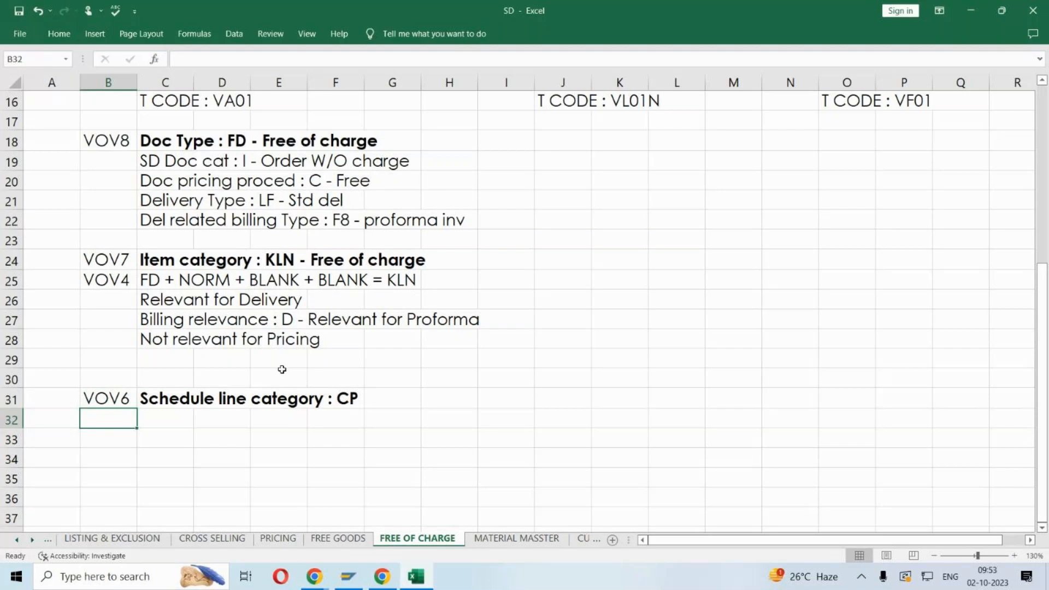
# - Enter "Del Type : LF - Std del" in cell J18 under the outbound delivery T-code
pyautogui.scroll(2, 282, 369)
pyautogui.scroll(-1, 239, 285)
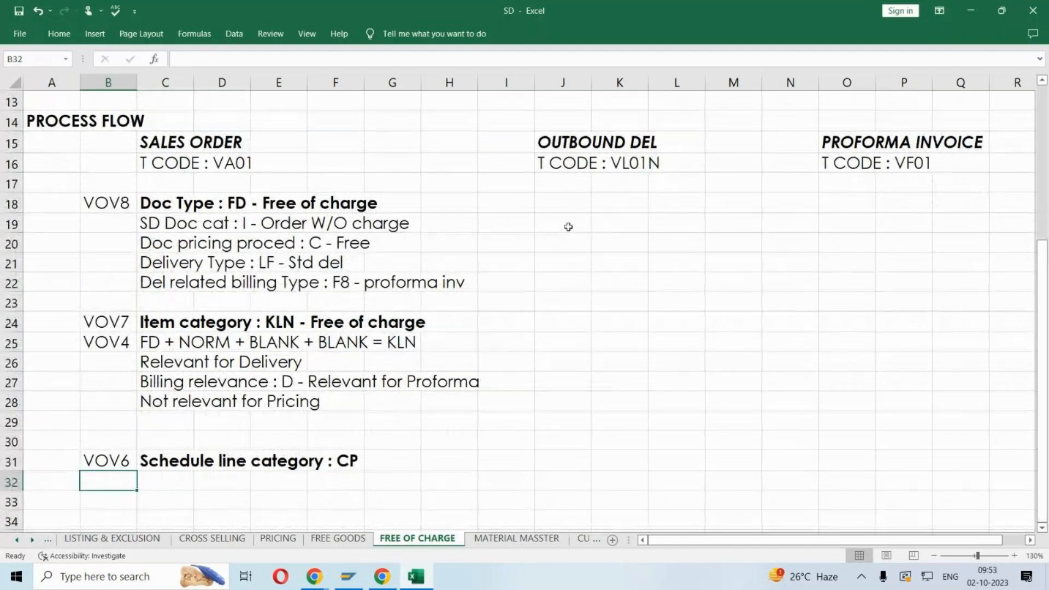
pyautogui.click(567, 188)
pyautogui.click(566, 201)
pyautogui.write('Del Type : LF ')
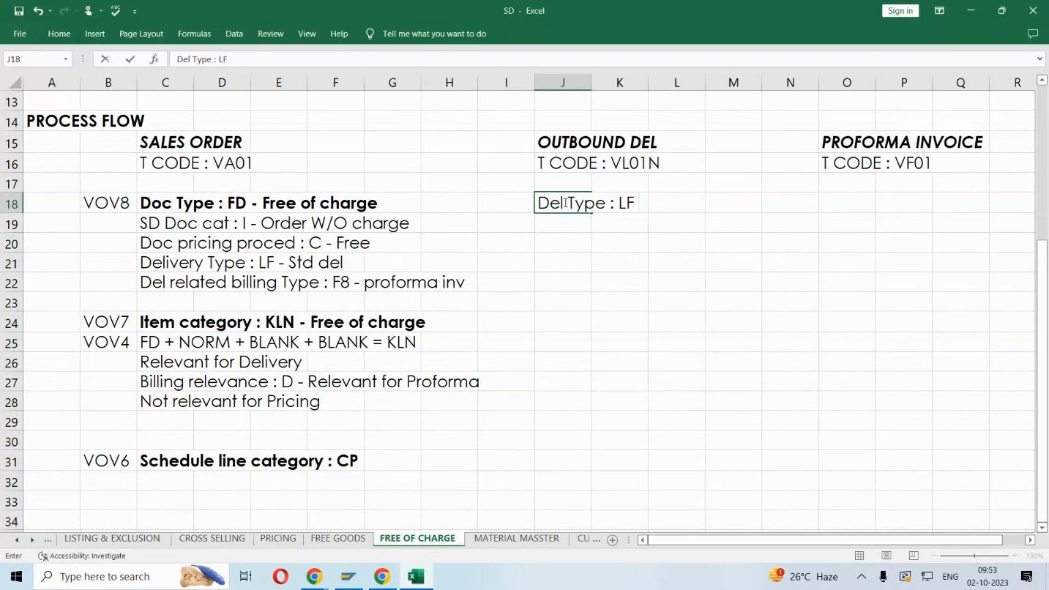
pyautogui.write('- Std del')
pyautogui.press('Return')
# - Add "Relevant for Picking" in cell J19 and "Relevant for PGI" in cell J20 below the delivery type
pyautogui.write('Relevant f')
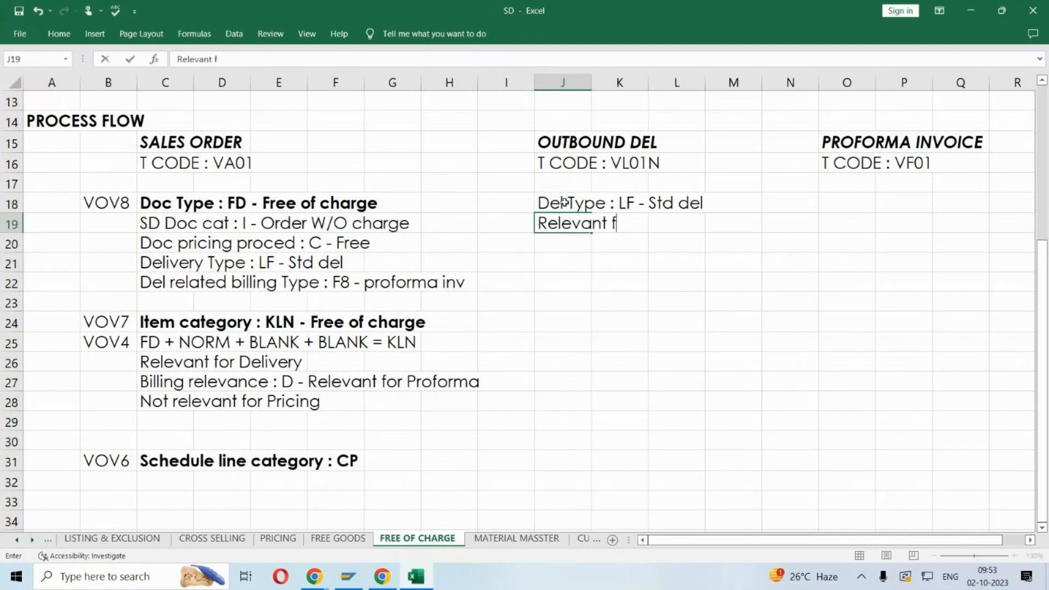
pyautogui.write('or Picking')
pyautogui.press('Return')
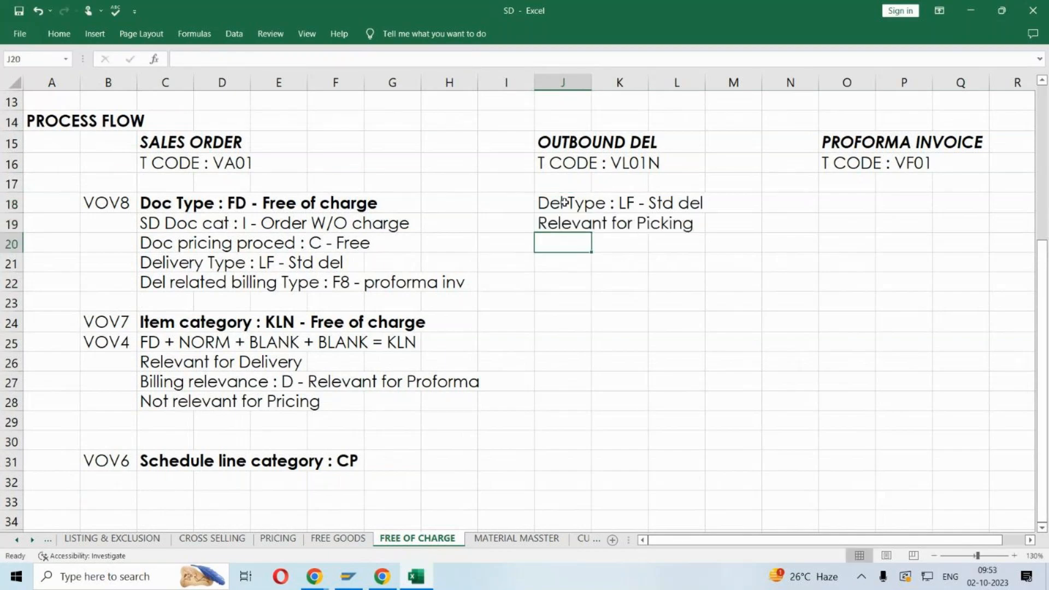
pyautogui.write('Relevant for PGI')
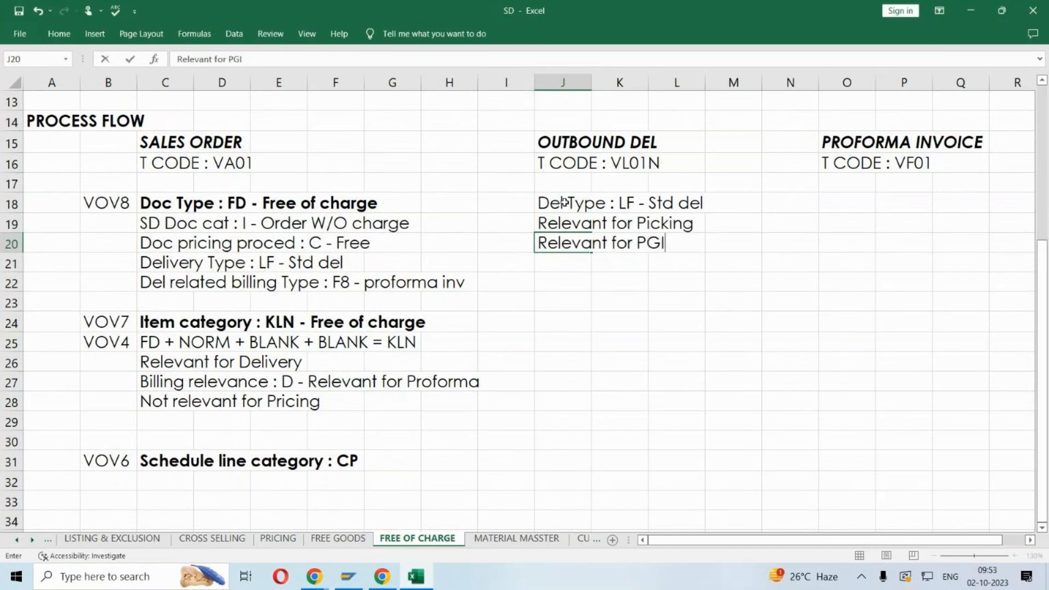
pyautogui.press('Return')
# - Enter "Movement type : 601" in cell J21 as the last outbound delivery note
pyautogui.write('M')
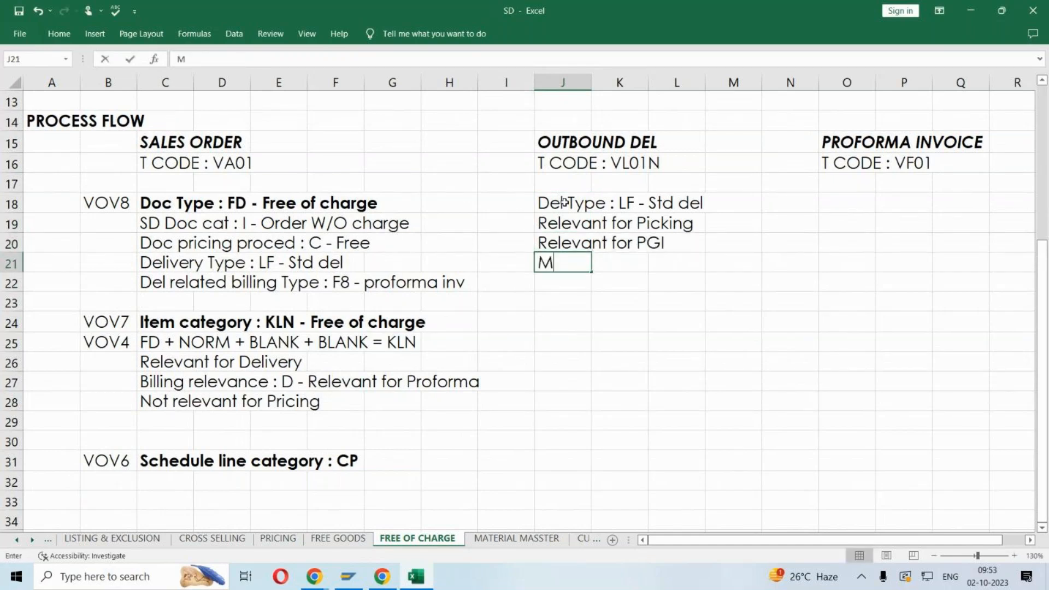
pyautogui.write('ovement ty')
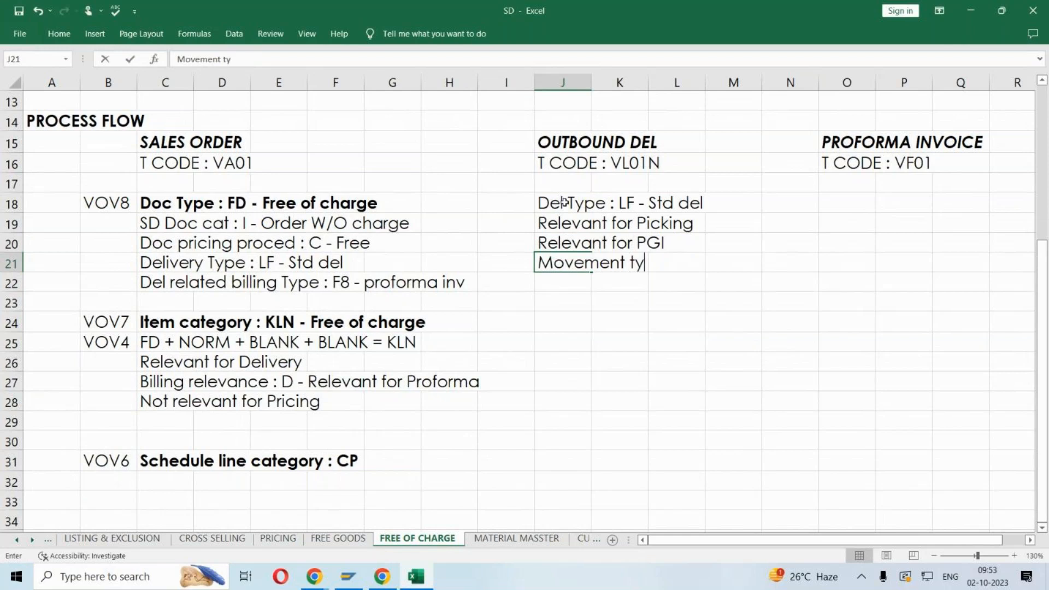
pyautogui.write('pe : 601')
pyautogui.press('Return')
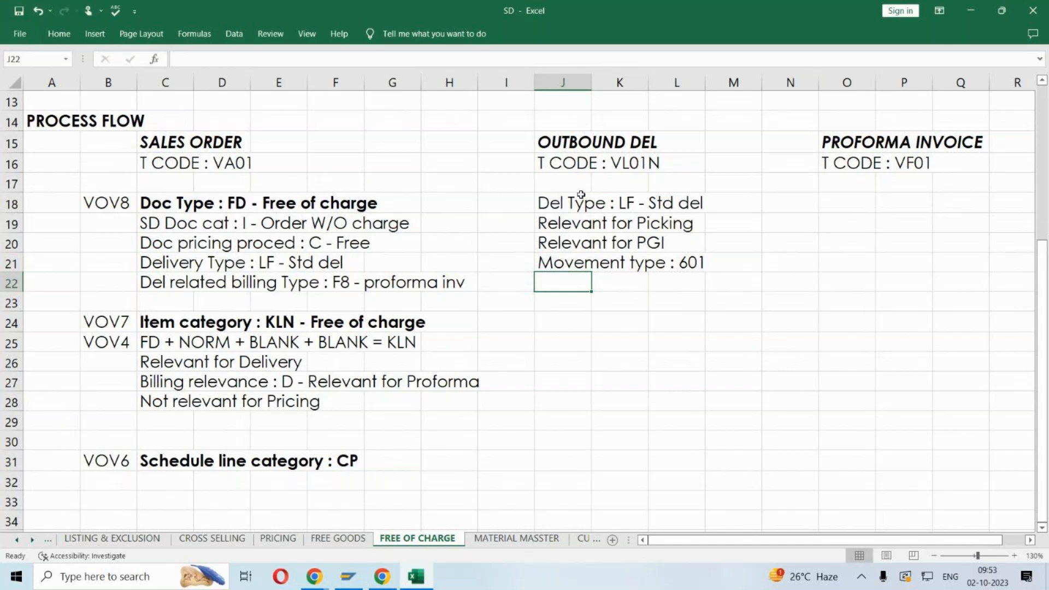
pyautogui.moveTo(566, 263); pyautogui.dragTo(803, 278)
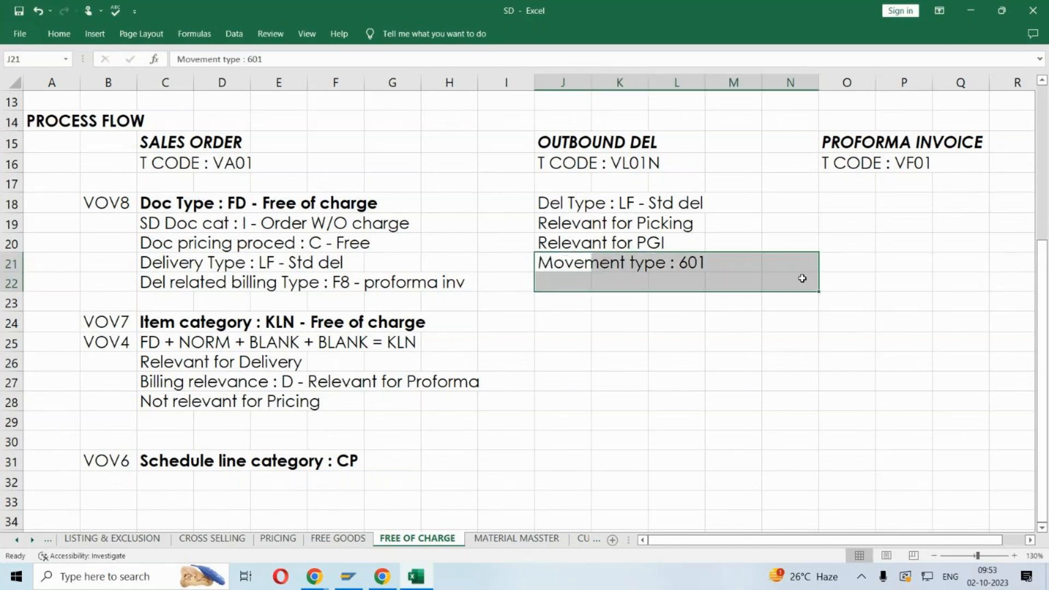
pyautogui.click(822, 423)
pyautogui.press('Right')
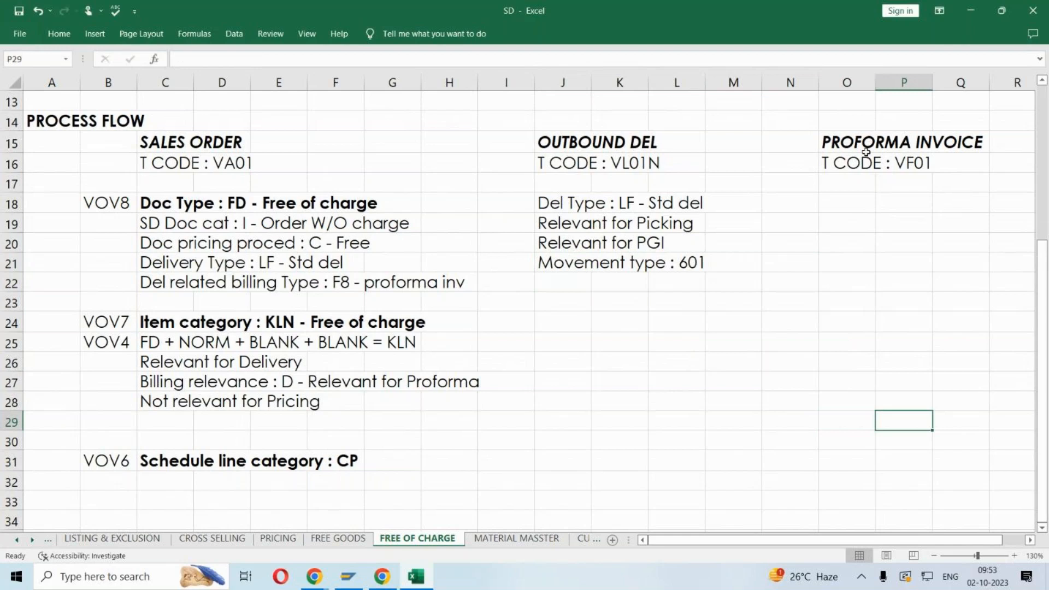
# - Enter "Billing Type : F8 - proforma invoice" in cell O18 under the proforma invoice T-code
pyautogui.click(850, 205)
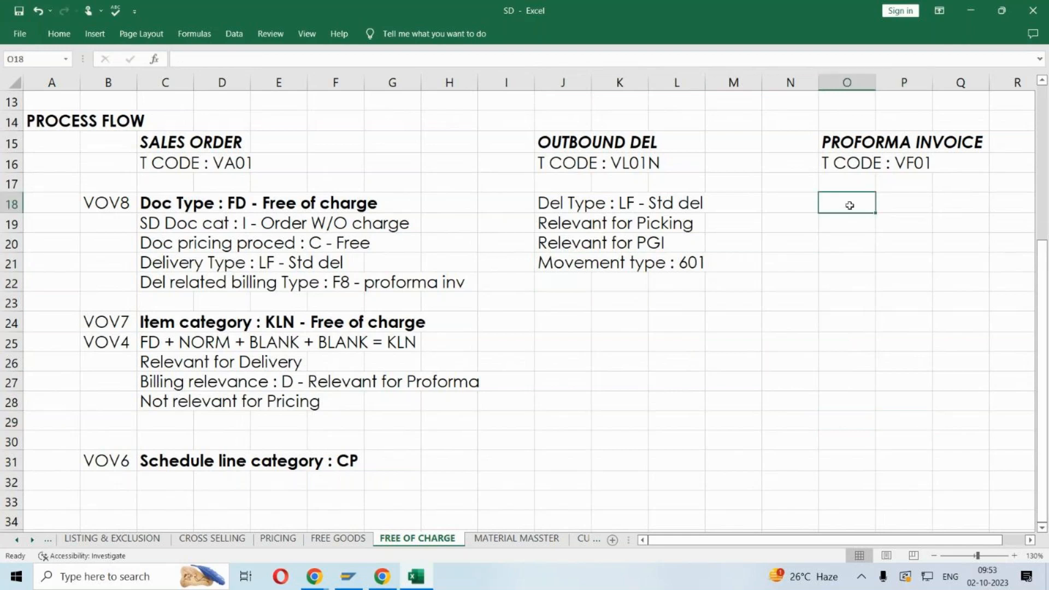
pyautogui.click(1031, 540)
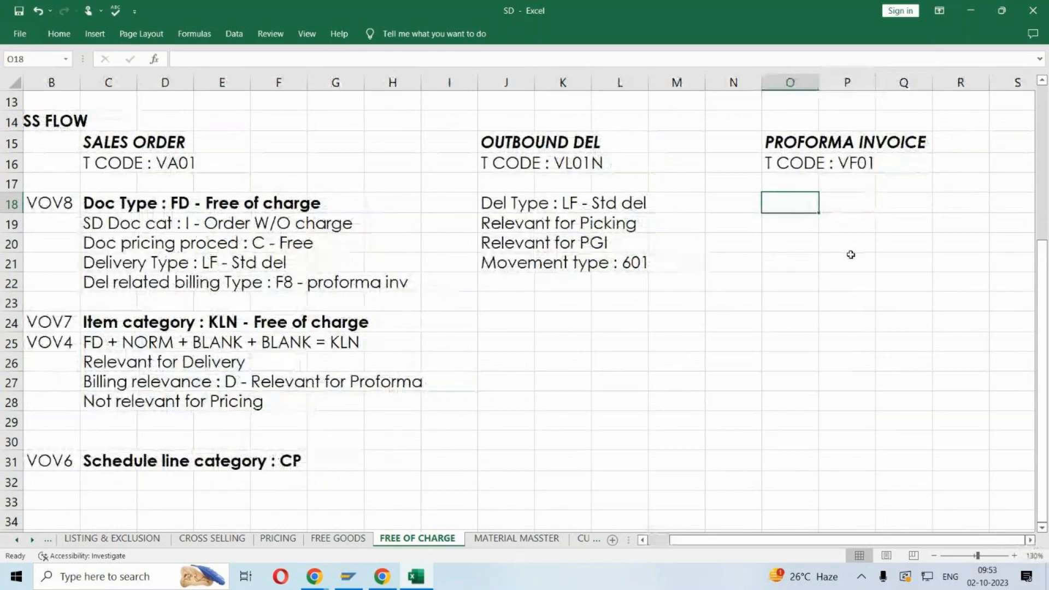
pyautogui.write('Billing Type : F')
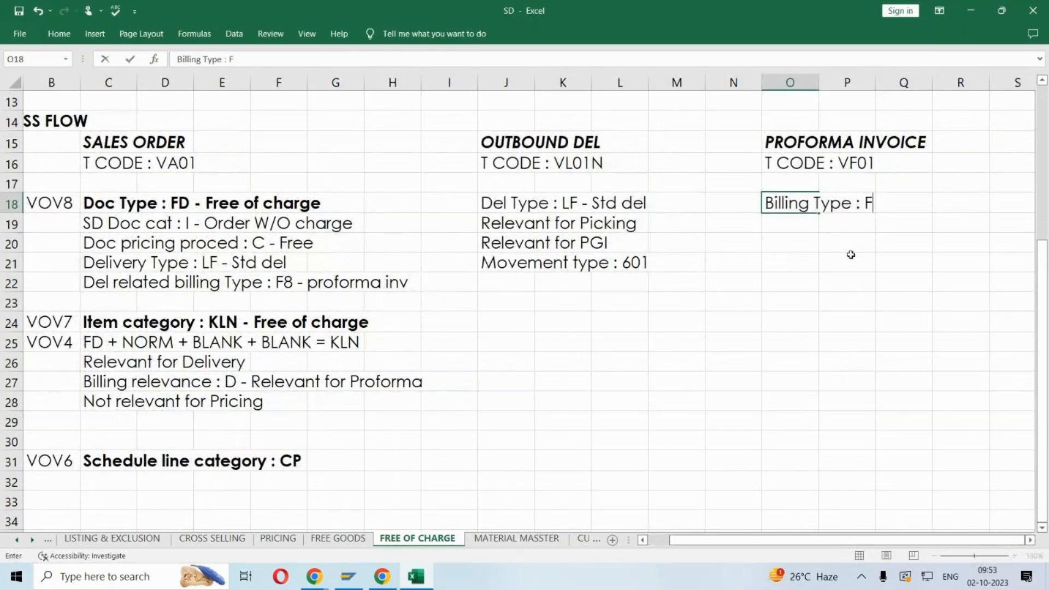
pyautogui.write('8 - proforma invoice')
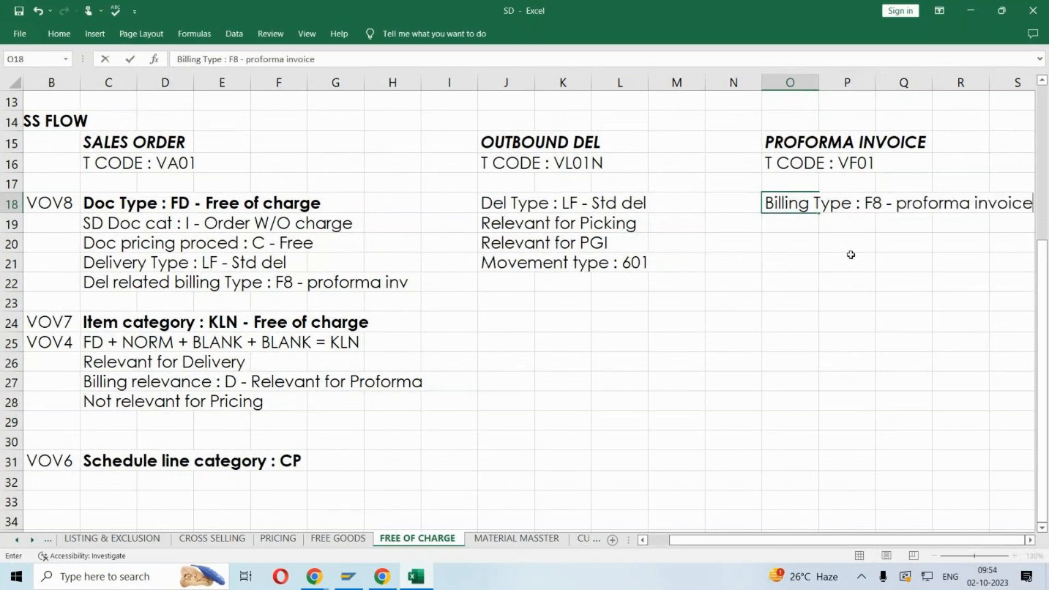
pyautogui.press('Return')
# - Add "With rel to delivery" in cell O19 below the billing type
pyautogui.write('Wi')
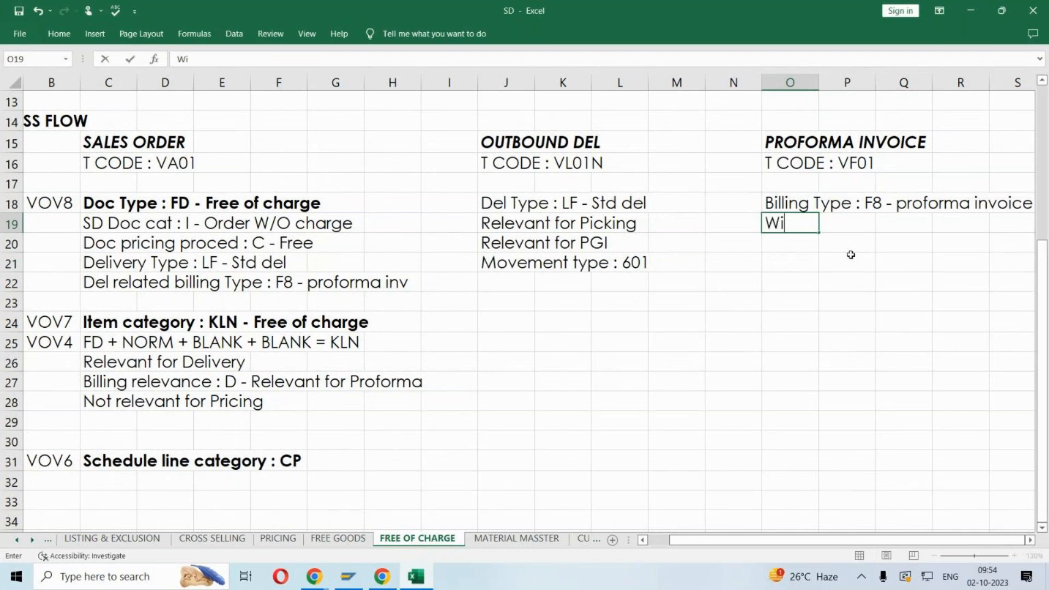
pyautogui.write('th rel to delivery')
pyautogui.press('Return')
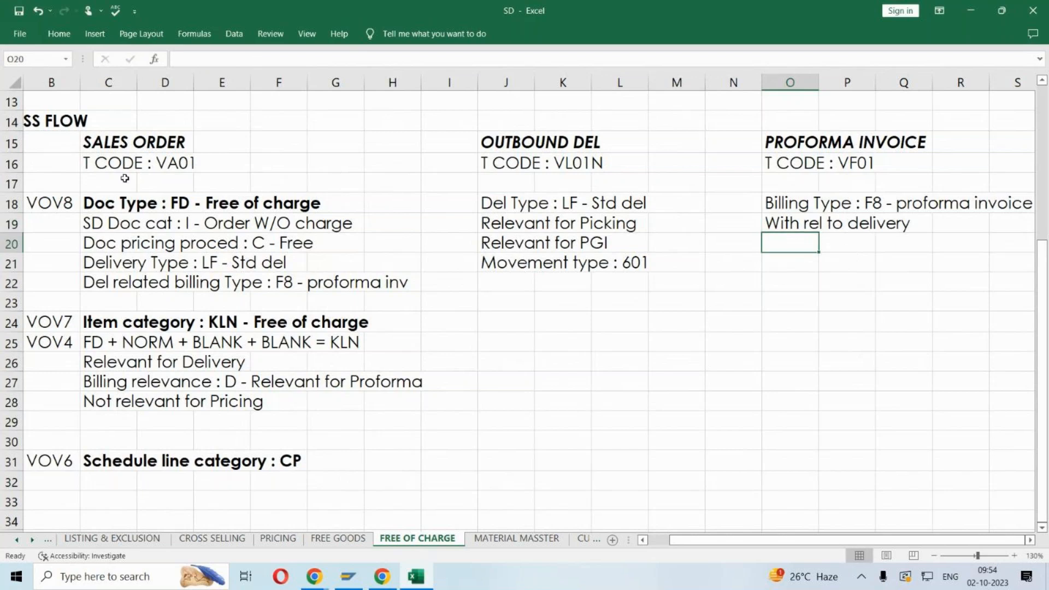
pyautogui.click(117, 150)
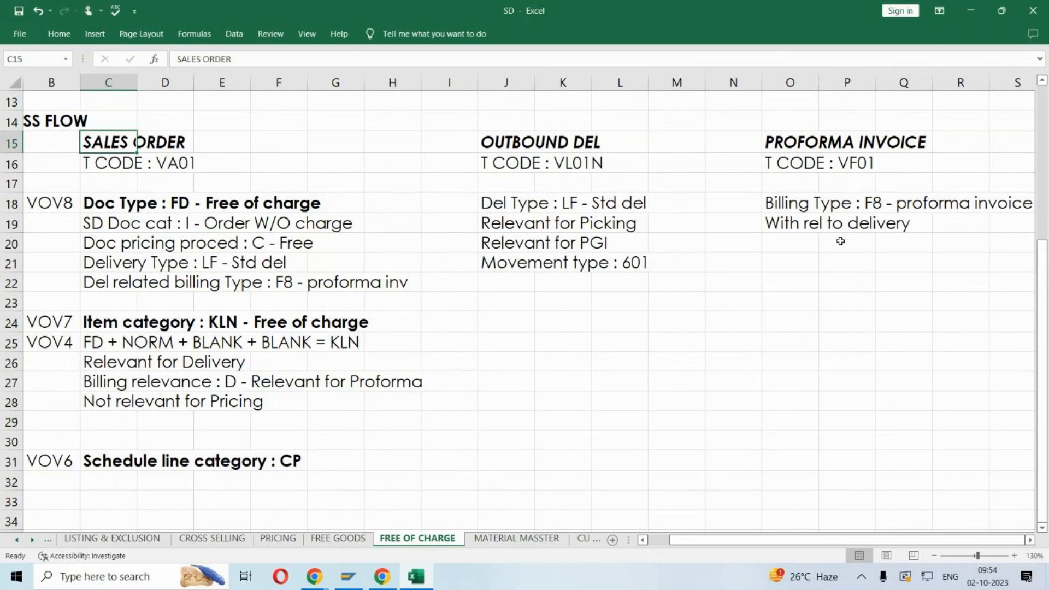
pyautogui.click(804, 244)
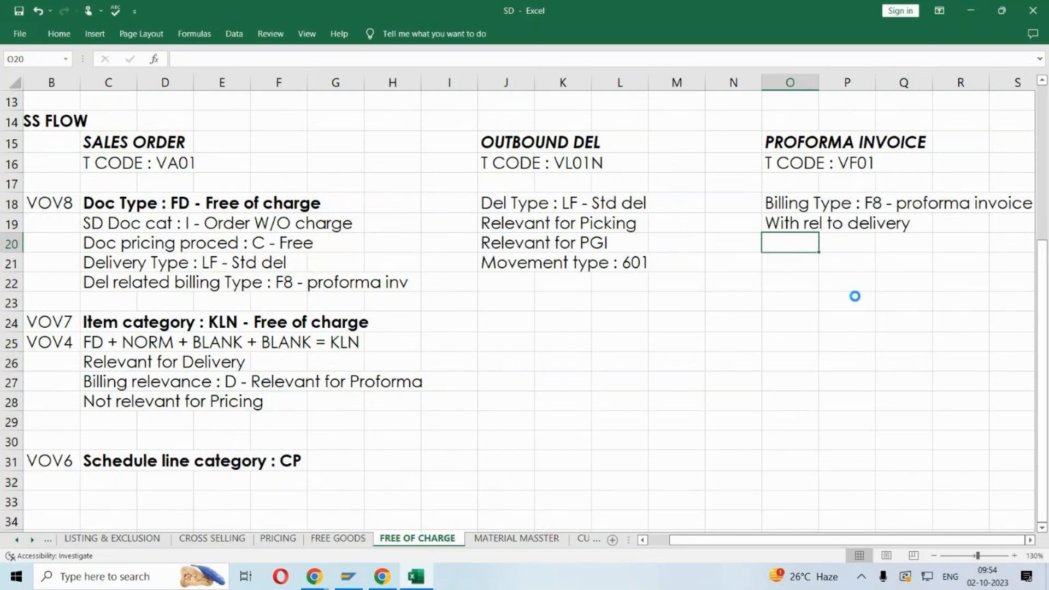
pyautogui.click(530, 439)
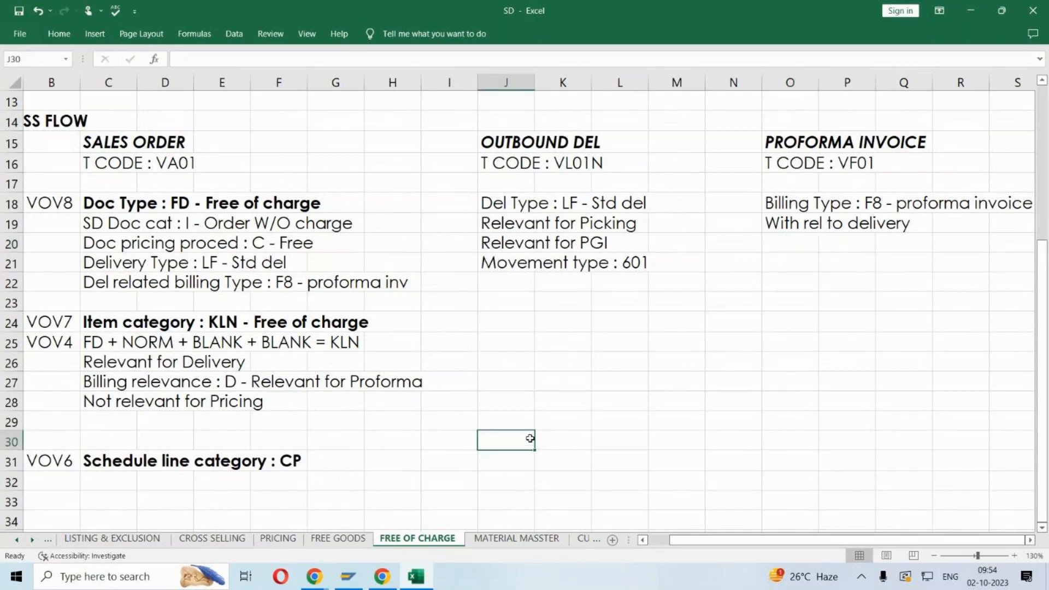
# - Switch to SAP Logon, open the "SD - version it" connection and log on with the user name and account password
pyautogui.click(350, 577)
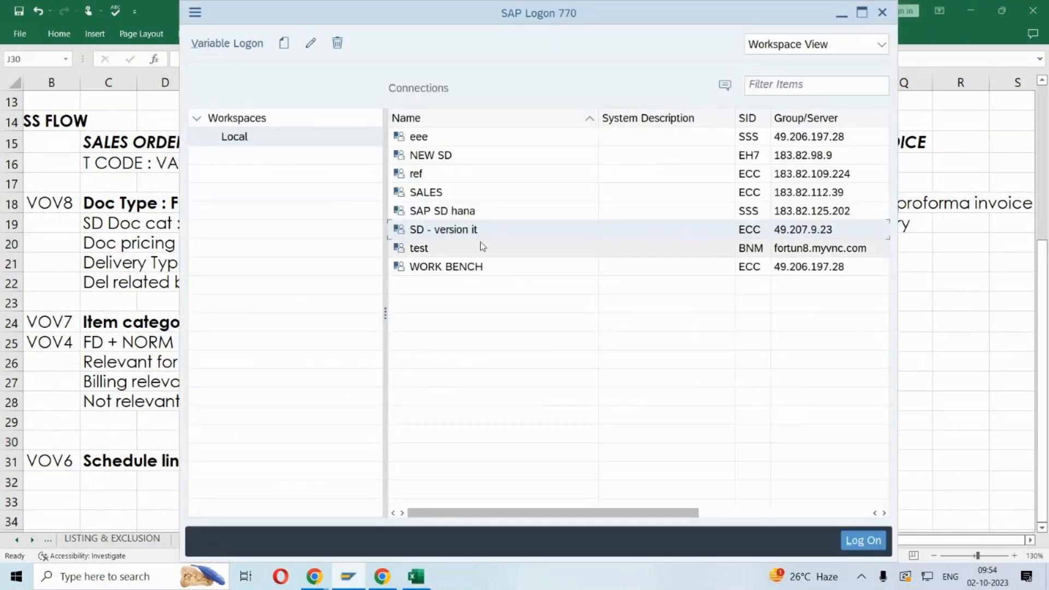
pyautogui.doubleClick(481, 235)
pyautogui.press('space')
pyautogui.press('Down')
pyautogui.press('Tab')
pyautogui.write('•••••••')
pyautogui.press('Return')
# - Start a sales order in VA01 with order type FD and sales organization DESO
pyautogui.write('VA01')
pyautogui.press('Return')
pyautogui.write('FD')
pyautogui.press('Tab')
pyautogui.press('Down')
pyautogui.press('Down')
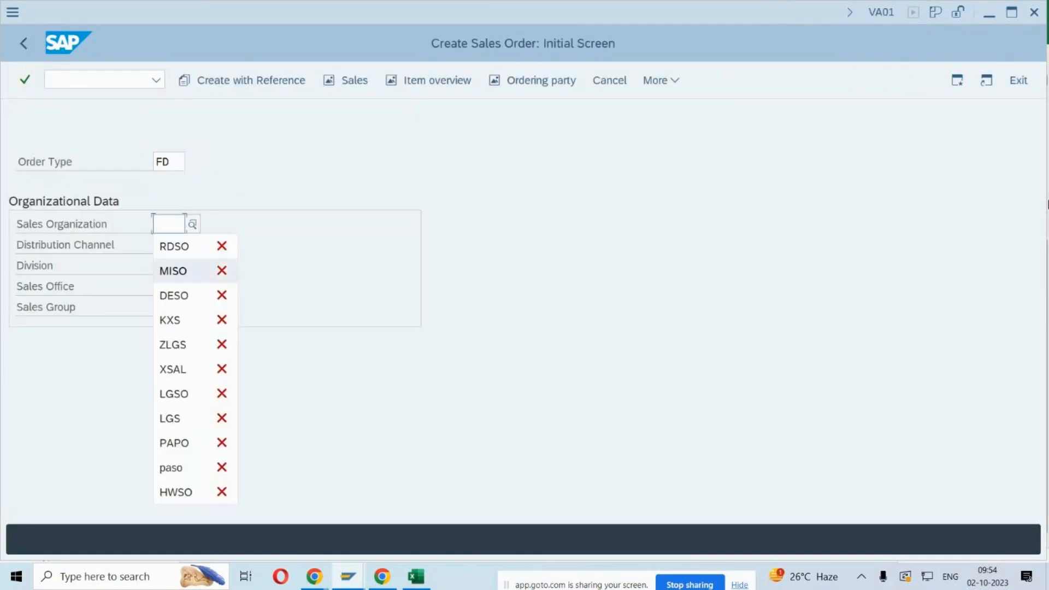
pyautogui.press('Down')
pyautogui.press('Return')
# - Choose distribution channel $6 and division 3F for the FD order and proceed to its overview
pyautogui.press('Tab')
pyautogui.press('Down')
pyautogui.press('Down')
pyautogui.press('Down')
pyautogui.press('Return')
pyautogui.press('Tab')
pyautogui.press('Down')
pyautogui.press('Down')
pyautogui.press('Down')
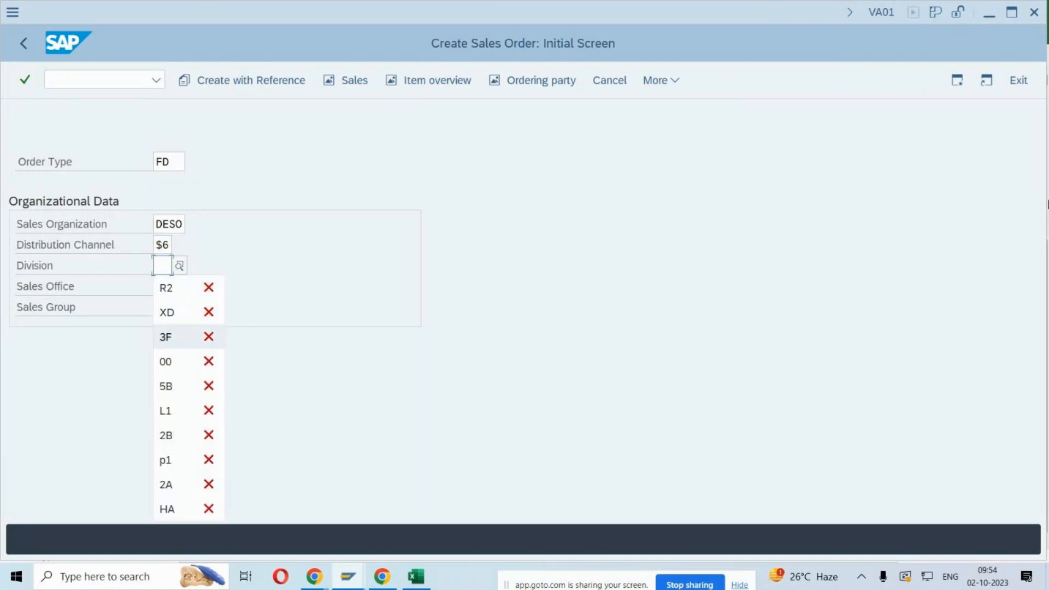
pyautogui.press('Return')
pyautogui.press('Return')
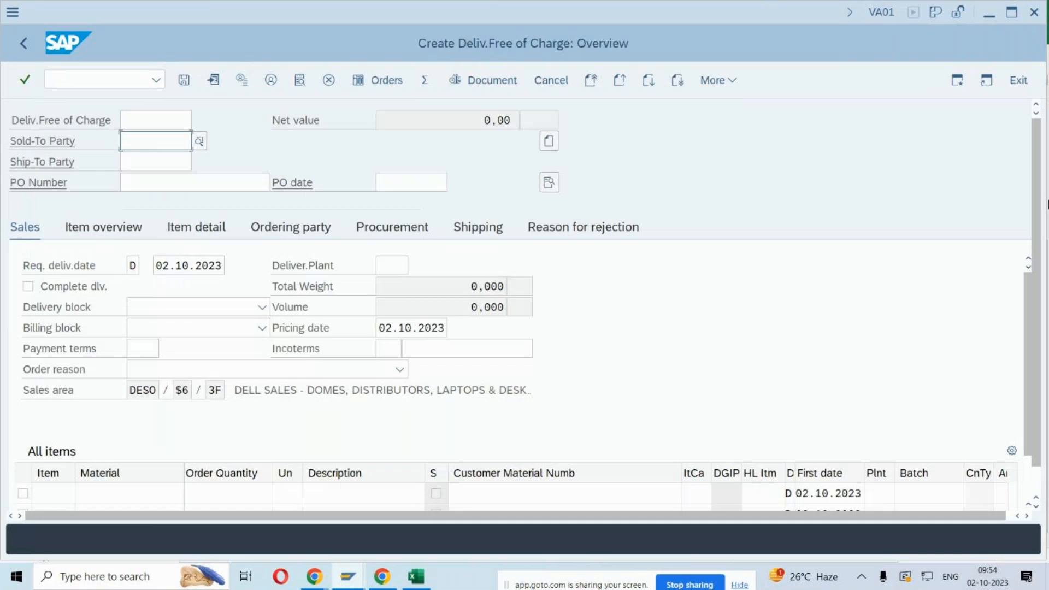
# - Fill in the sold-to party's customer number on the free of charge order and submit it
pyautogui.press('Down')
pyautogui.press('Down')
pyautogui.press('Return')
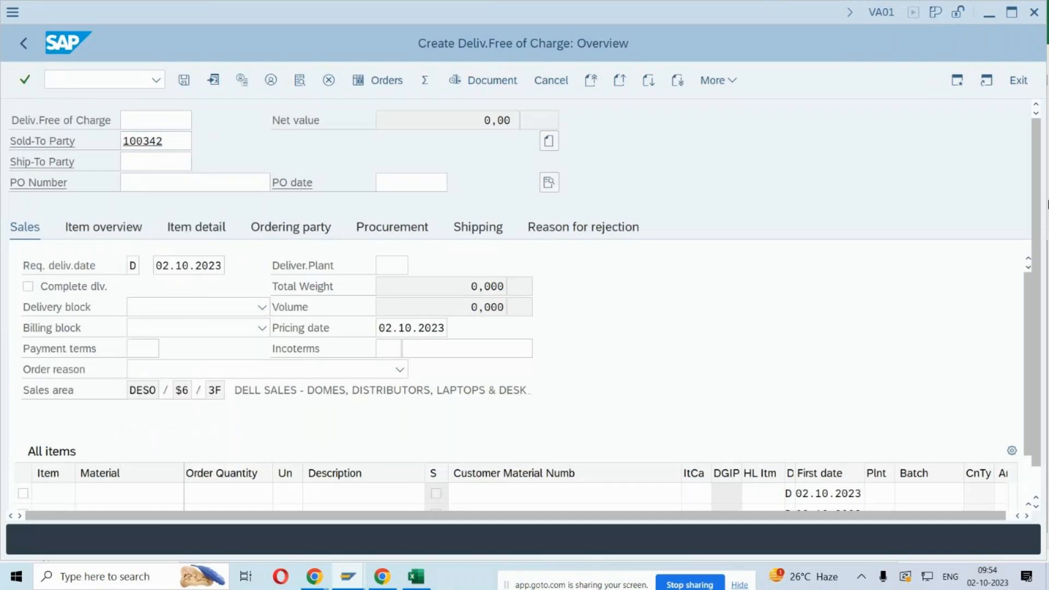
pyautogui.press('Return')
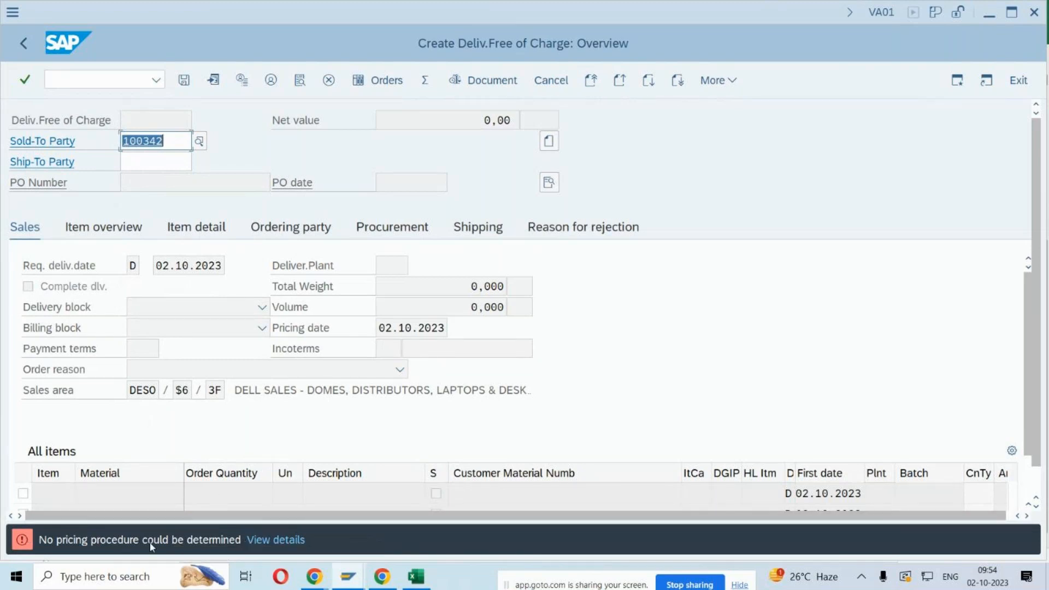
# - Open the details of sales document type FD in VOV8 and check its document pricing procedure
pyautogui.click(91, 82)
pyautogui.write('/nva01')
pyautogui.press('Return')
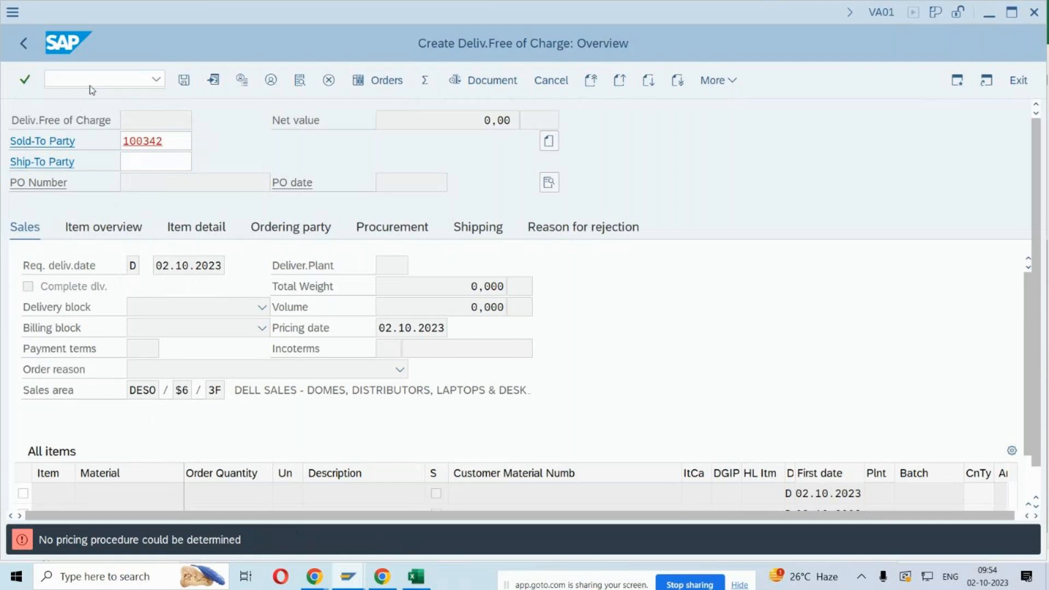
pyautogui.click(131, 494)
pyautogui.write('FD')
pyautogui.press('Return')
pyautogui.doubleClick(183, 141)
pyautogui.scroll(-1, 303, 294)
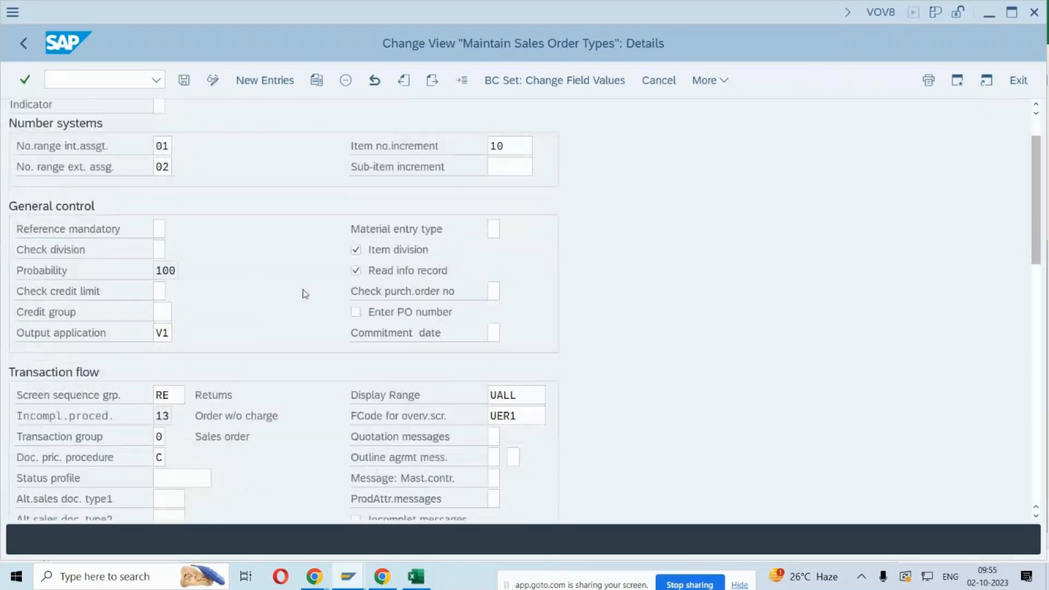
pyautogui.click(82, 457)
# - Go to the custom sales document type starting with ZD and look through the possible document pricing procedures
pyautogui.click(462, 80)
pyautogui.write('ZOOR')
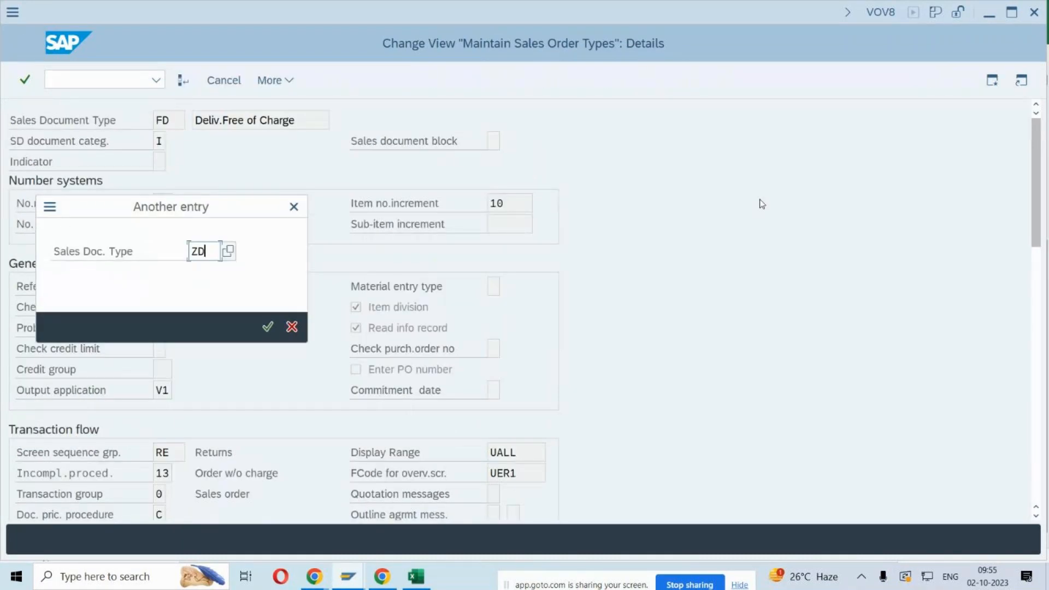
pyautogui.press('Return')
pyautogui.scroll(-1, 665, 298)
pyautogui.click(163, 466)
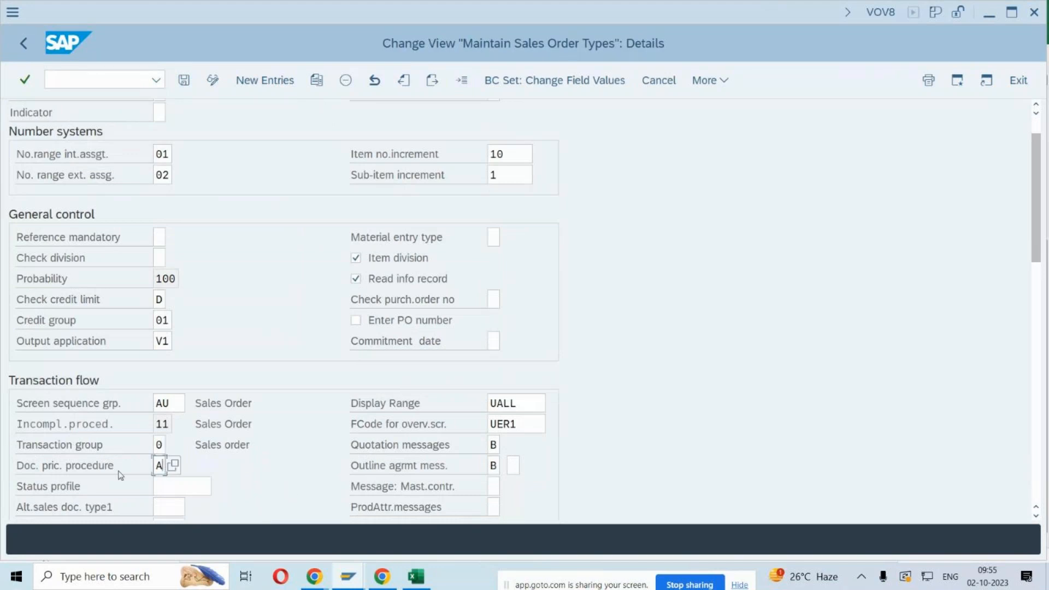
pyautogui.click(174, 466)
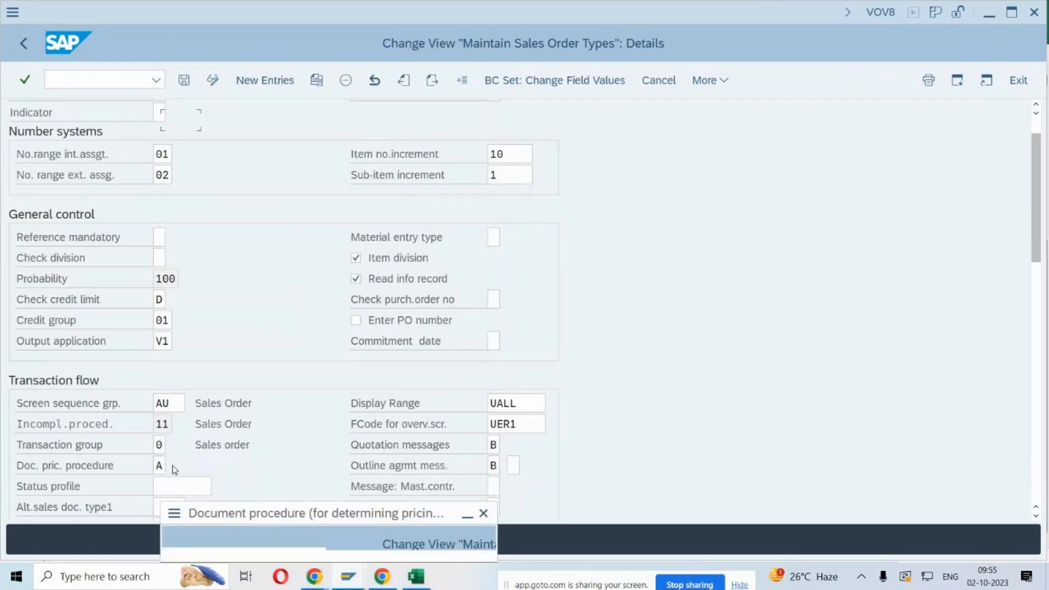
pyautogui.click(191, 364)
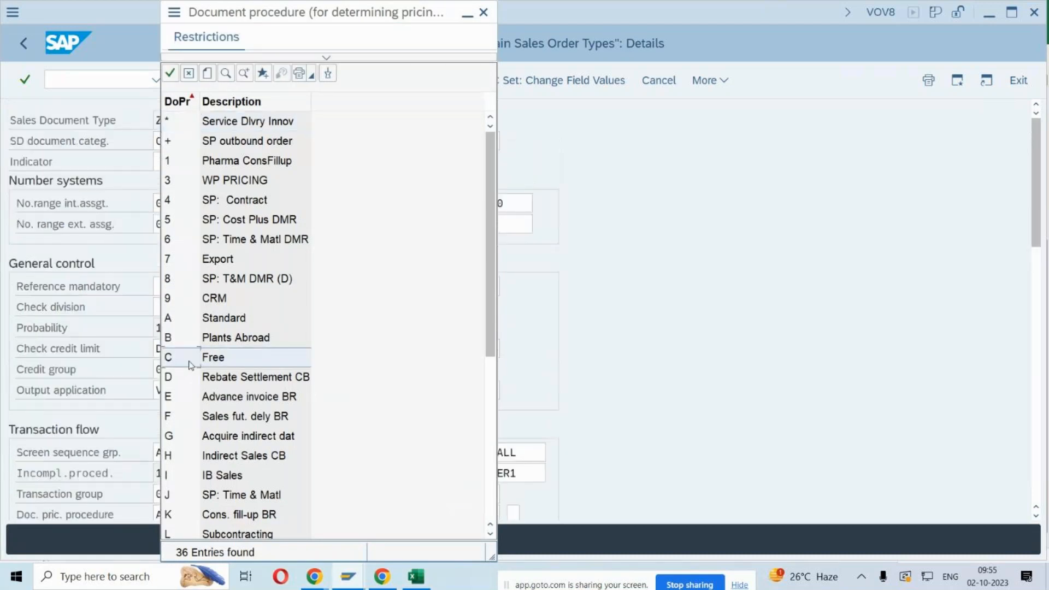
pyautogui.press('Escape')
# - Open pricing procedure determination with transaction OVKK and position the list at sales organization DESO
pyautogui.click(100, 80)
pyautogui.write('/NOVKK')
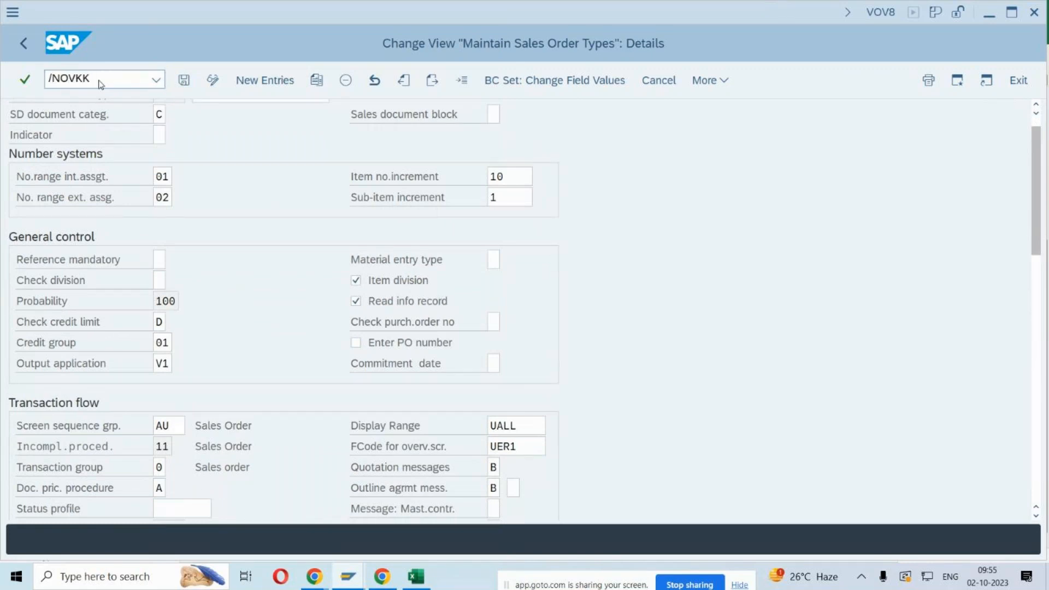
pyautogui.press('Return')
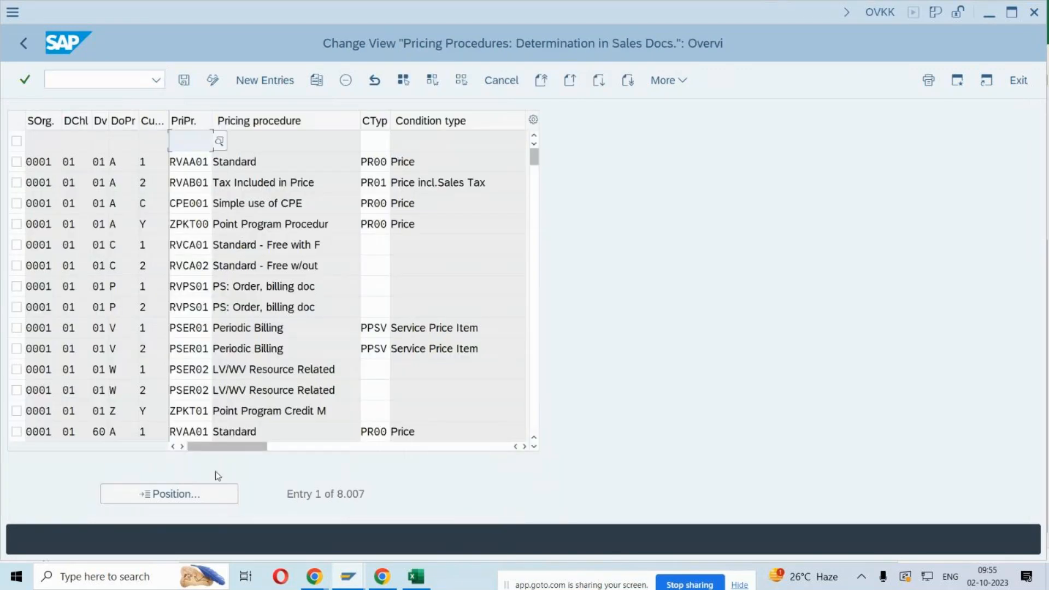
pyautogui.click(212, 492)
pyautogui.write('DESO')
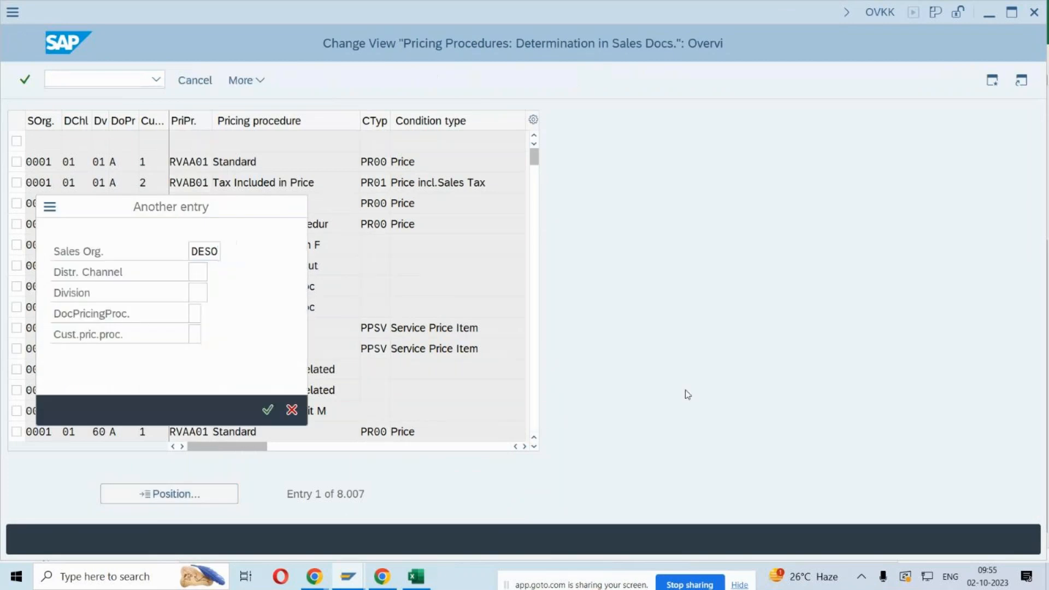
pyautogui.press('Return')
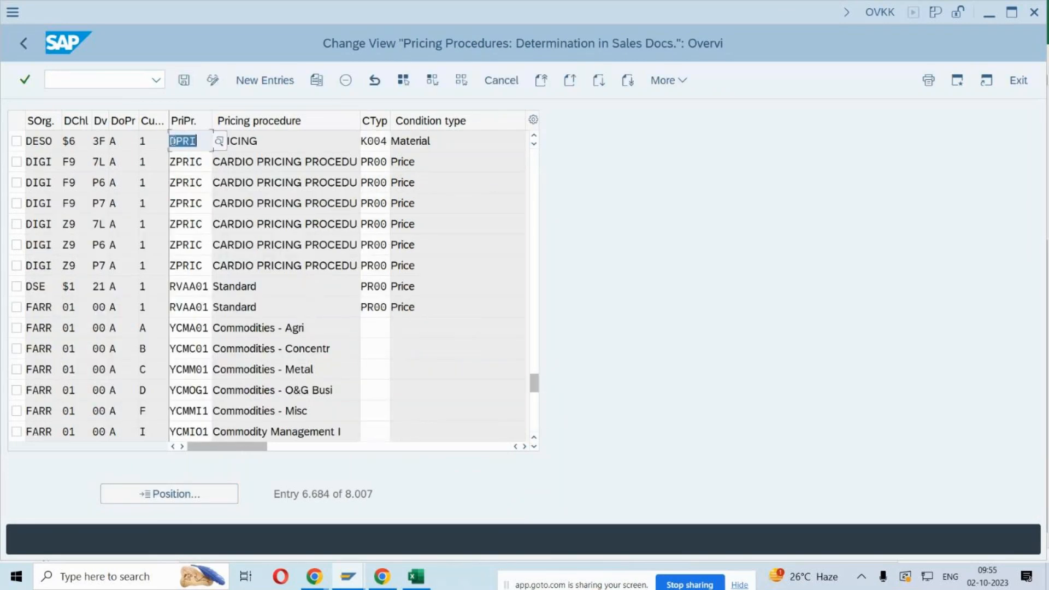
# - Try to set the condition type of the DESO / $6 / 3F pricing procedure entry to PR00
pyautogui.click(381, 144)
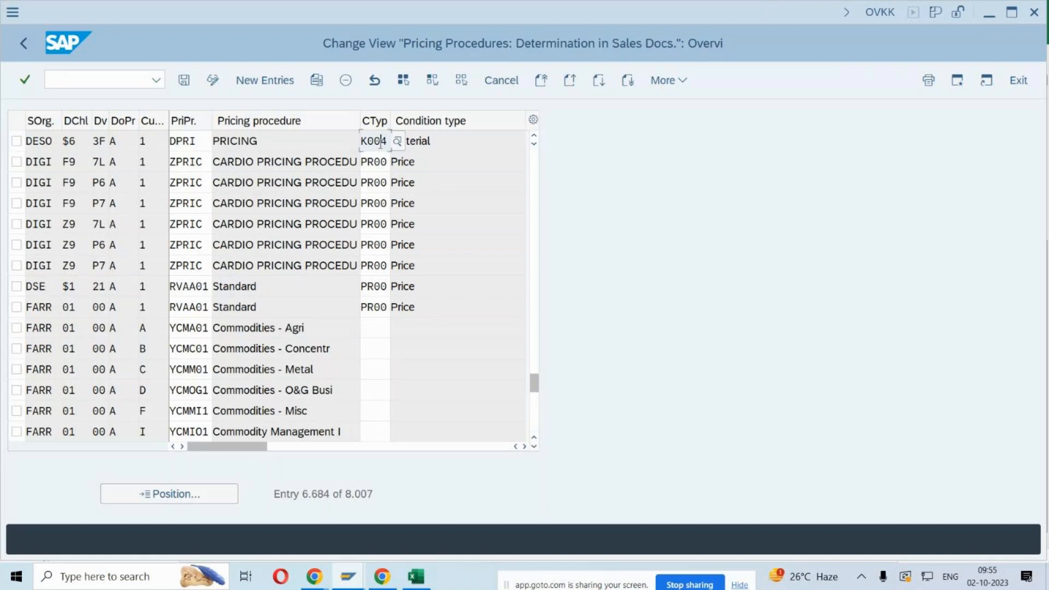
pyautogui.press('BackSpace')
pyautogui.press('BackSpace')
pyautogui.press('BackSpace')
pyautogui.press('BackSpace')
pyautogui.write('PR00')
pyautogui.press('Return')
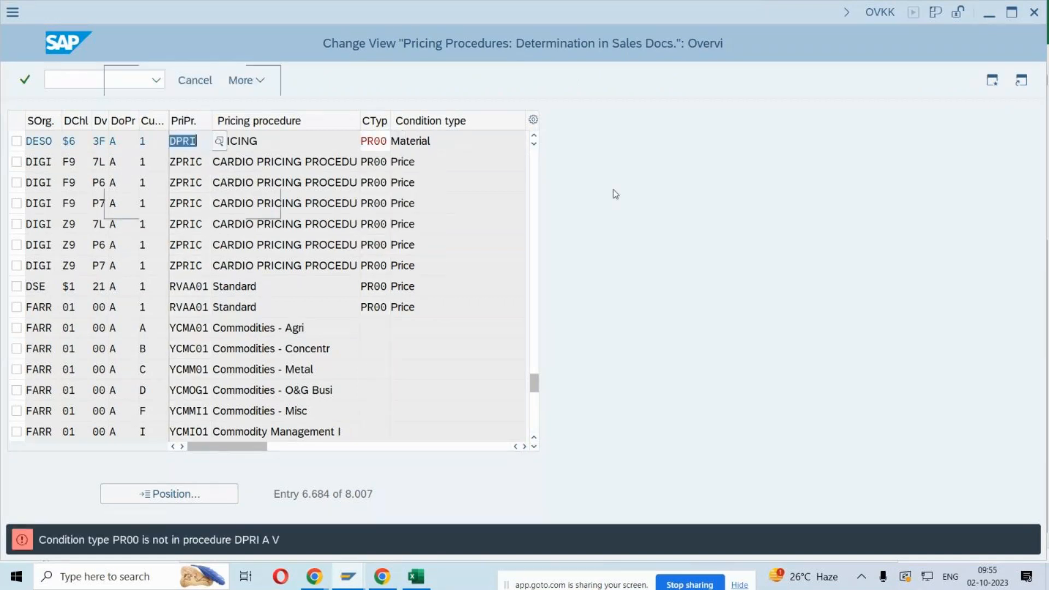
# - Set the condition type of the DESO / $6 / 3F entry to ZD00
pyautogui.press('Tab')
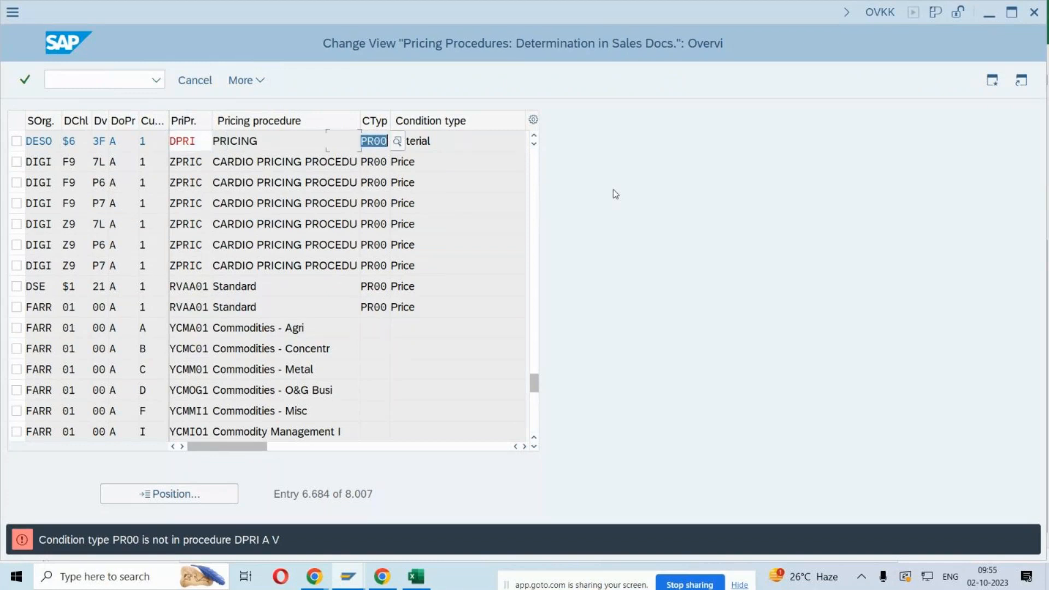
pyautogui.write('ZD00')
pyautogui.press('Return')
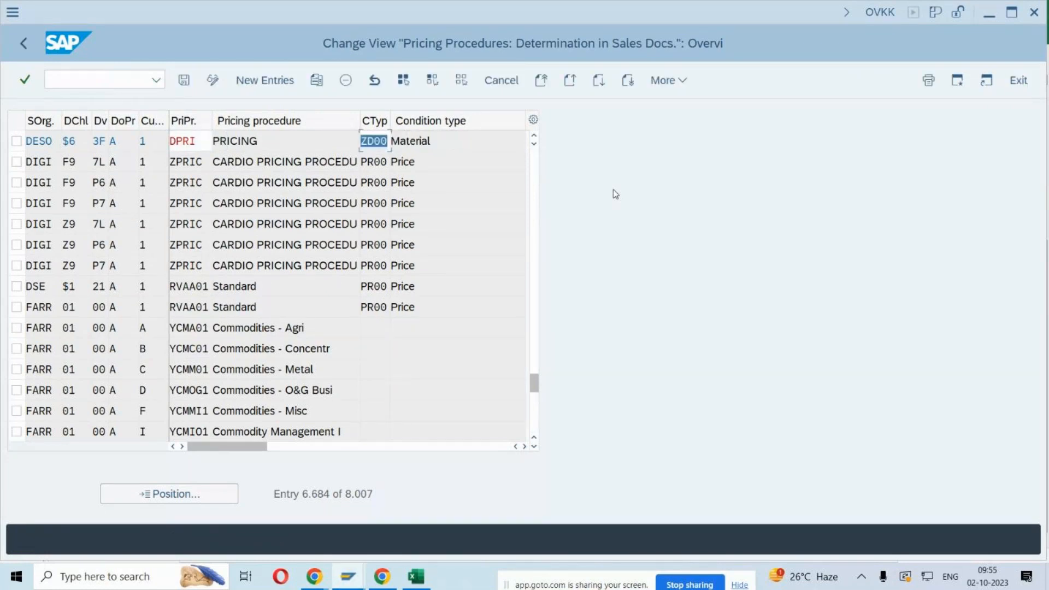
# - Save the determination change under a new customizing request with the short description "FREE OF CHARGE"
pyautogui.hotkey('ctrl', 's')
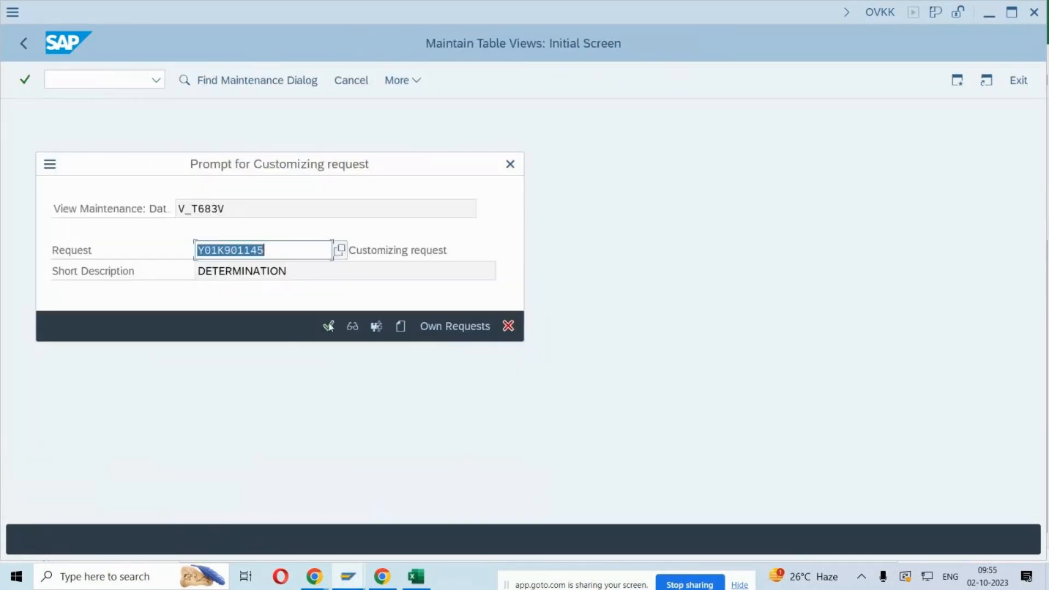
pyautogui.click(401, 327)
pyautogui.write('FRE')
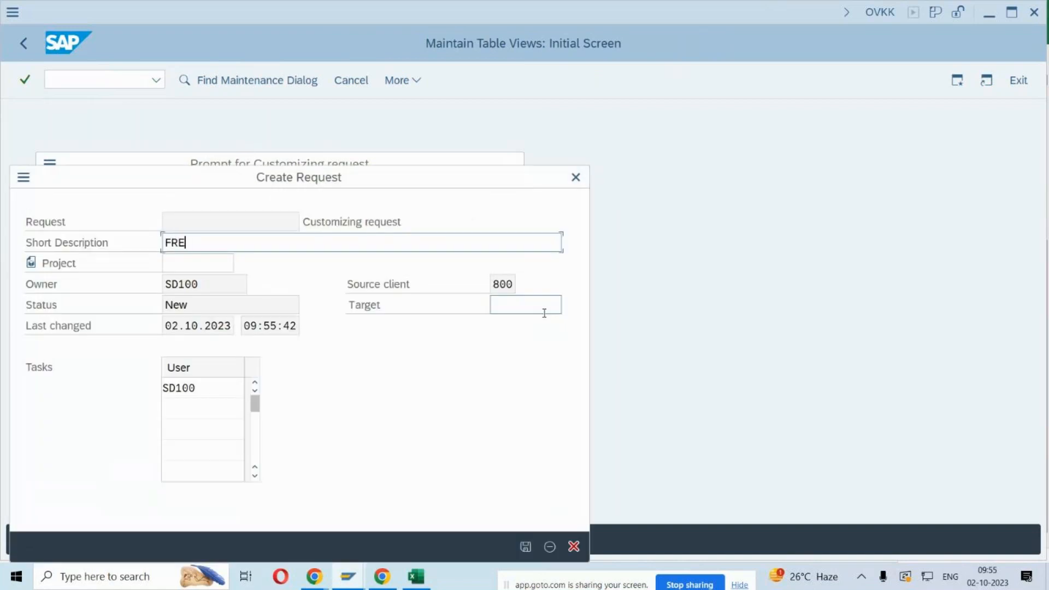
pyautogui.write('E OF CHARGE')
pyautogui.press('Return')
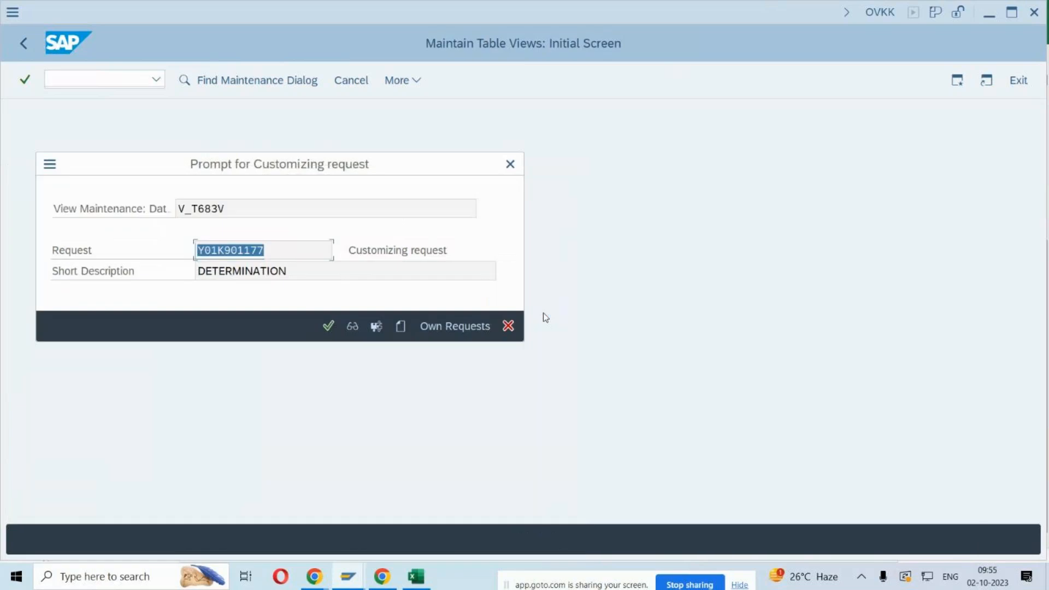
pyautogui.press('Return')
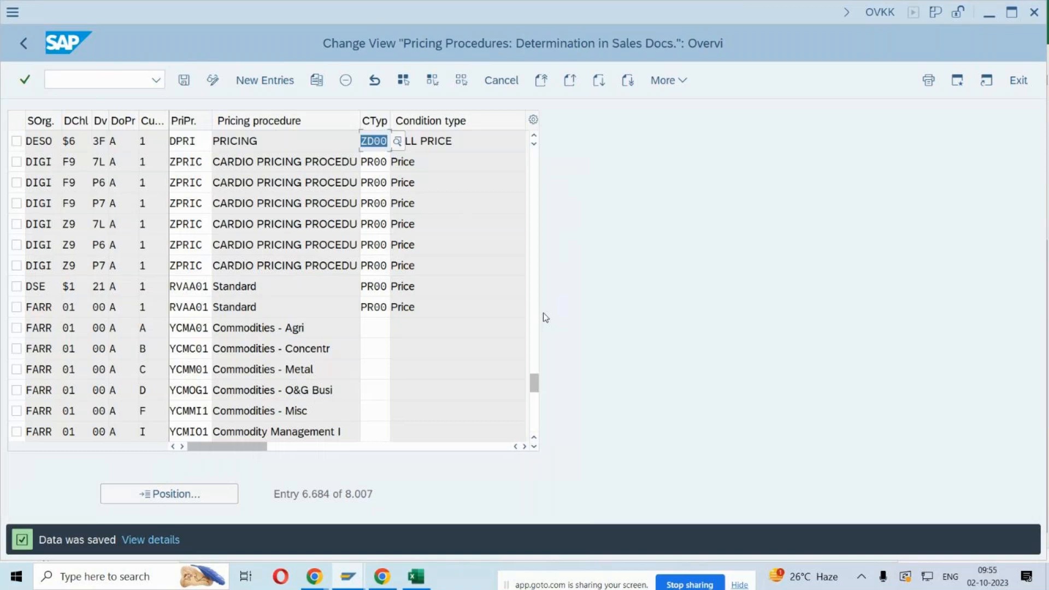
# - Copy the DESO / $6 / 3F determination entry with document pricing procedure C (Free) and save the new entry
pyautogui.click(17, 141)
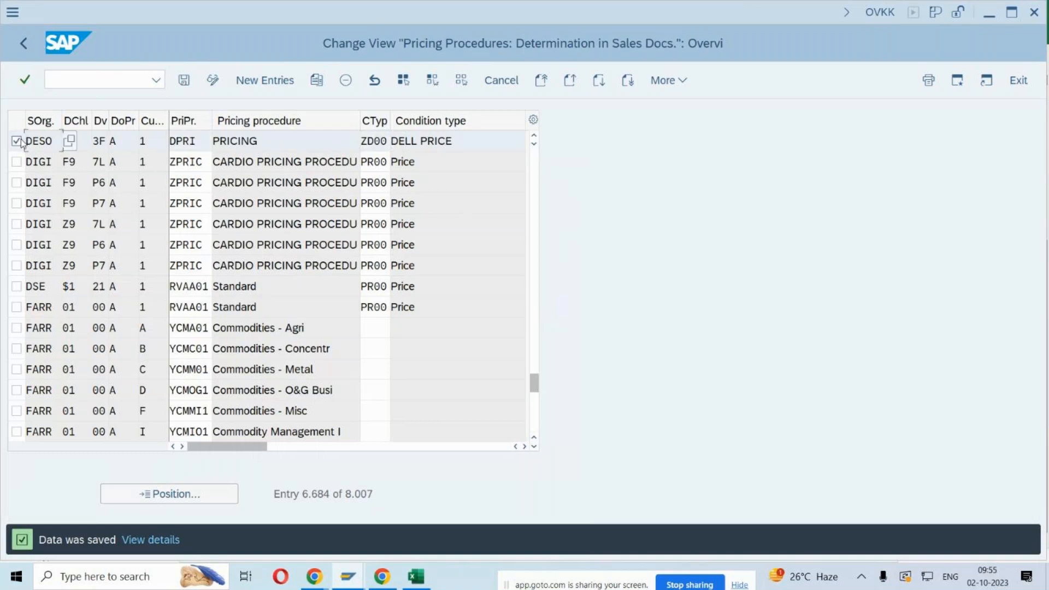
pyautogui.click(317, 80)
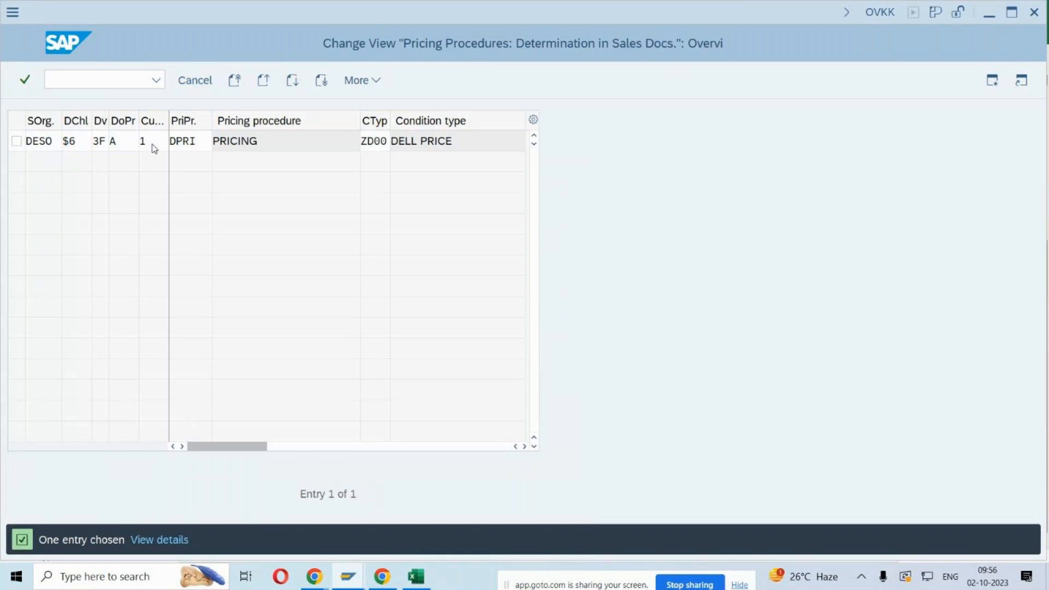
pyautogui.press('F4')
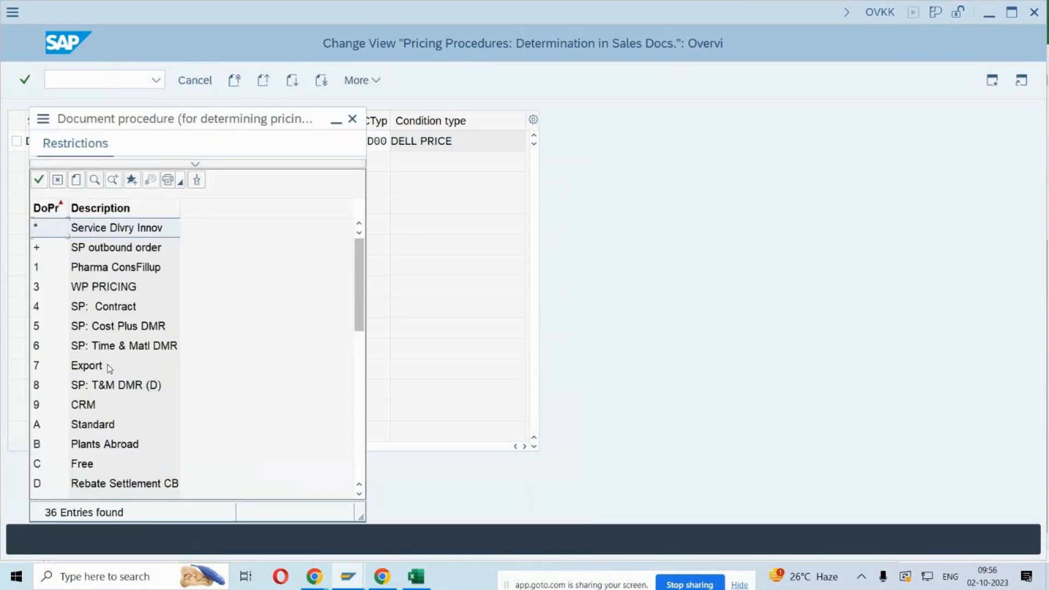
pyautogui.click(106, 469)
pyautogui.doubleClick(107, 471)
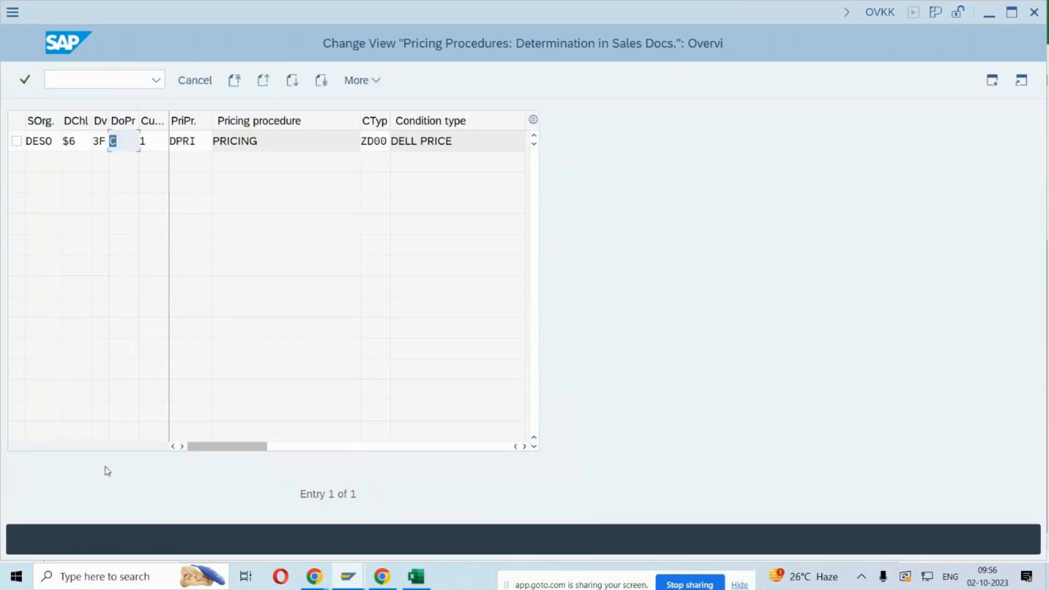
pyautogui.press('Return')
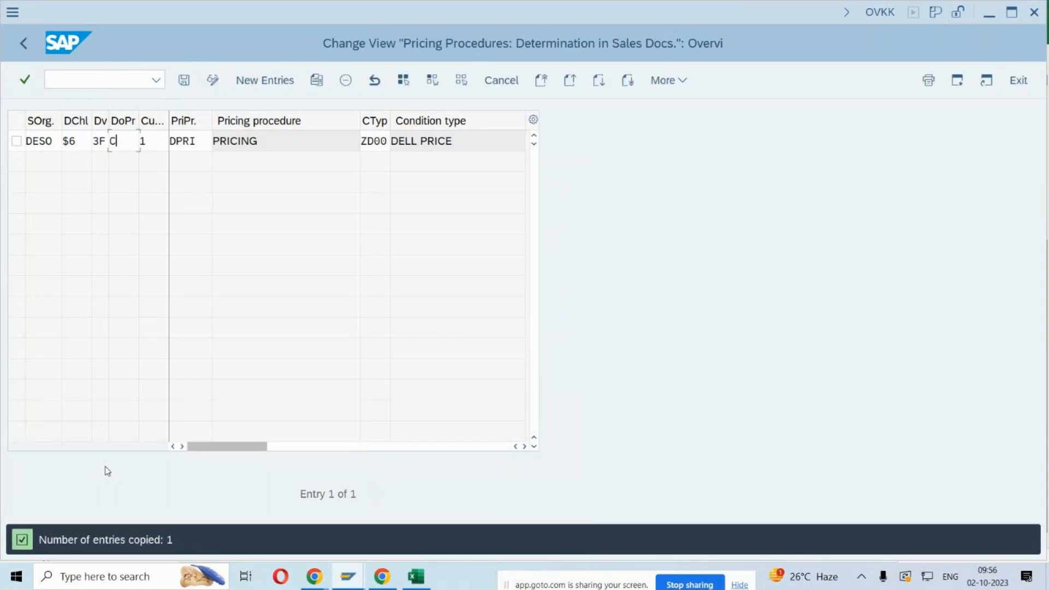
pyautogui.hotkey('ctrl', 's')
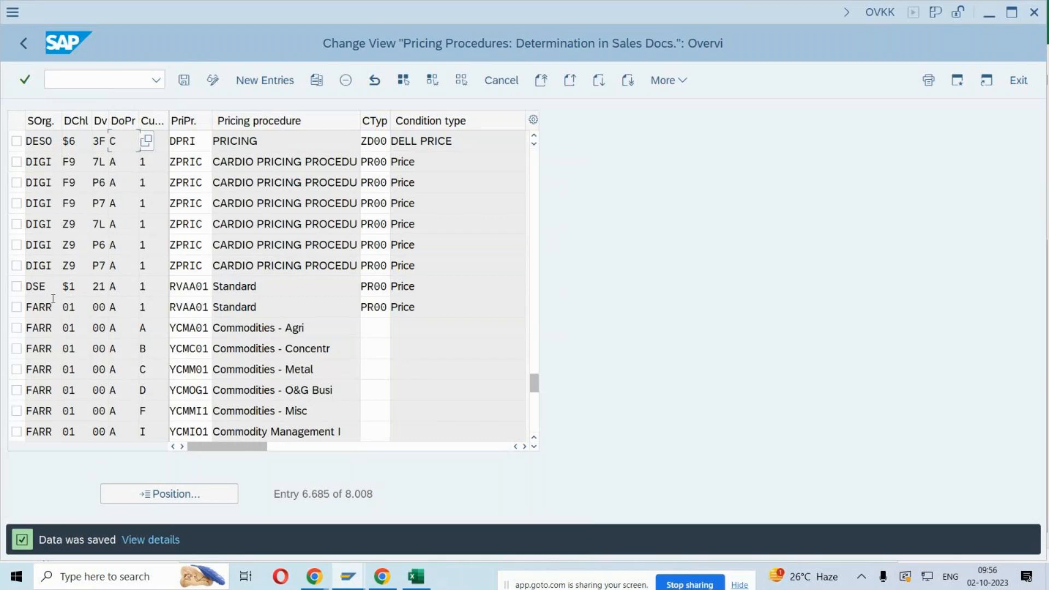
# - Compare the document, customer and pricing procedures of the two DESO / $6 / 3F entries, A and C
pyautogui.scroll(1, 29, 225)
pyautogui.click(16, 183)
pyautogui.click(16, 203)
pyautogui.click(197, 205)
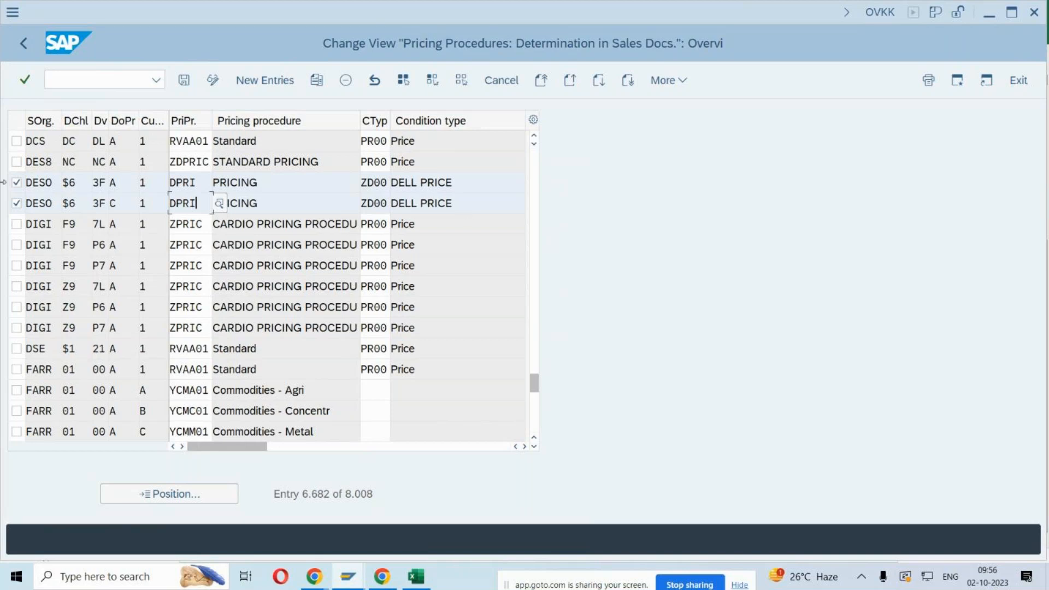
pyautogui.click(126, 185)
pyautogui.press('Tab')
pyautogui.click(159, 205)
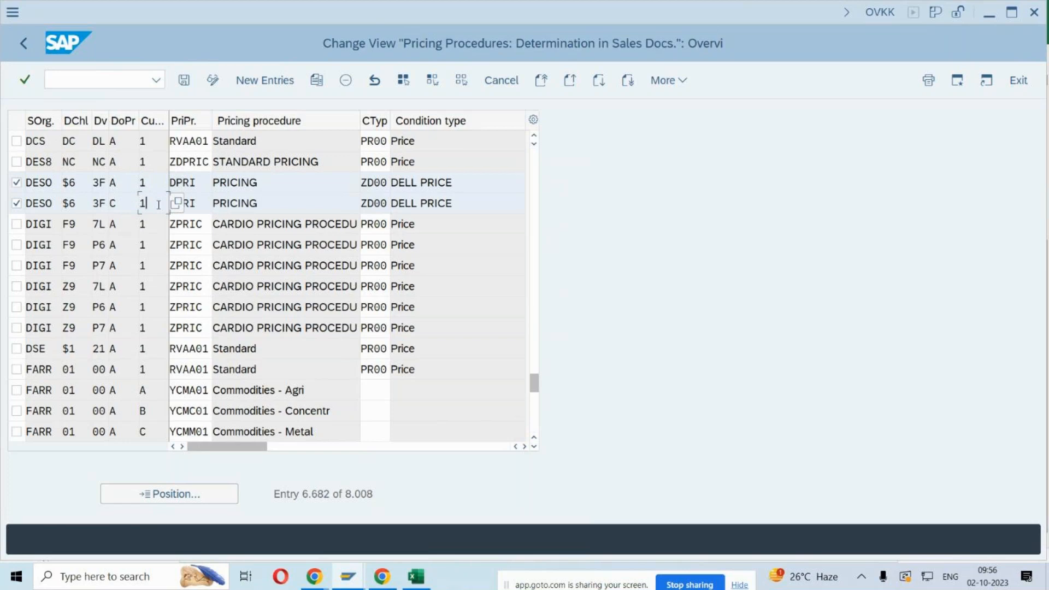
pyautogui.click(114, 204)
# - Start an FD order for sales area DESO / $6 / 3F with transaction VA01 and enter the sold-to party number
pyautogui.click(138, 87)
pyautogui.write('/NVA01')
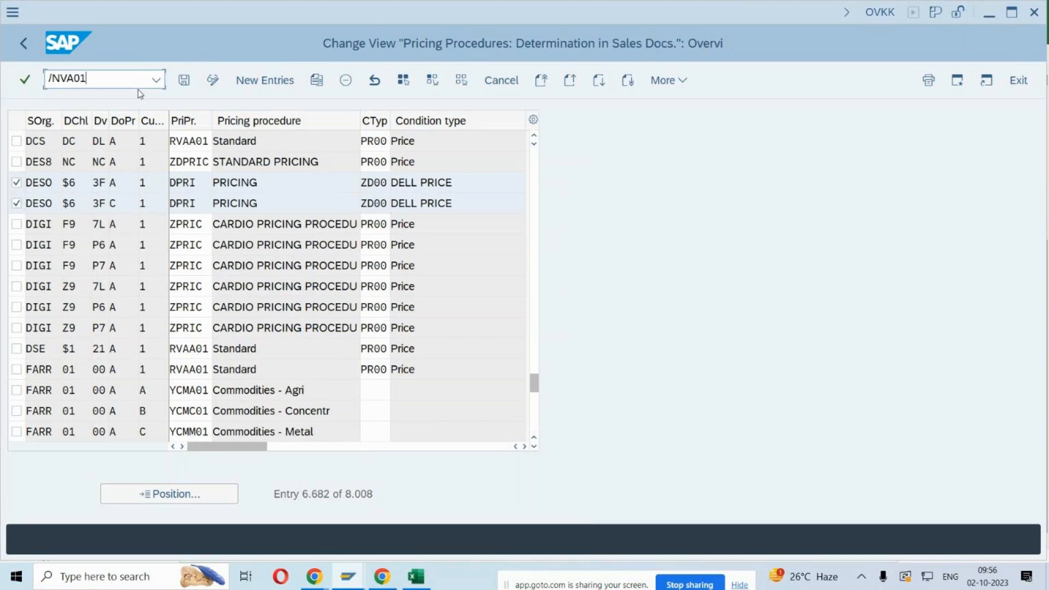
pyautogui.press('Return')
pyautogui.press('Return')
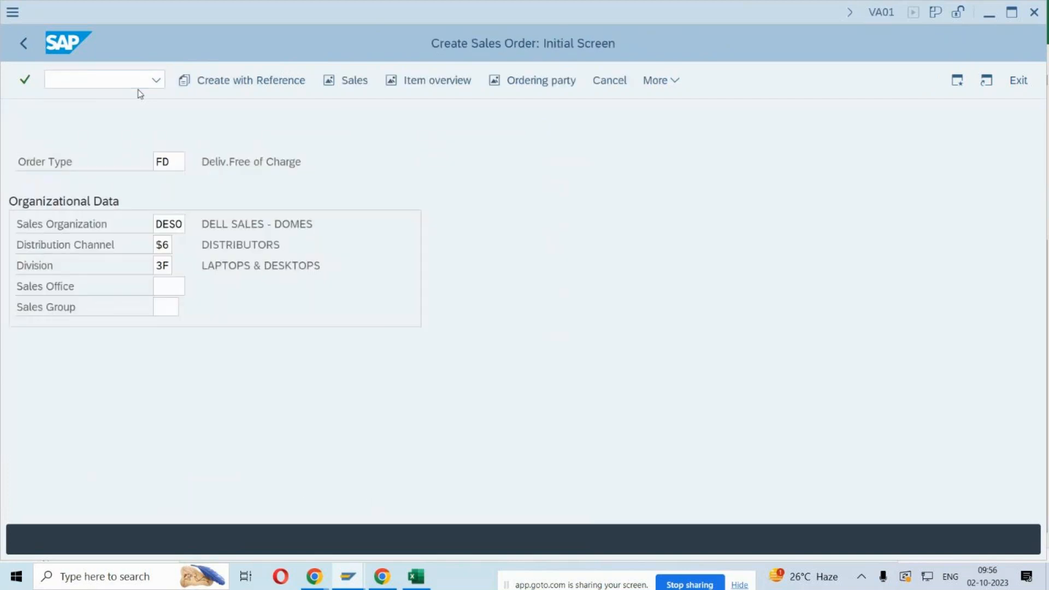
pyautogui.write('100342')
pyautogui.press('Return')
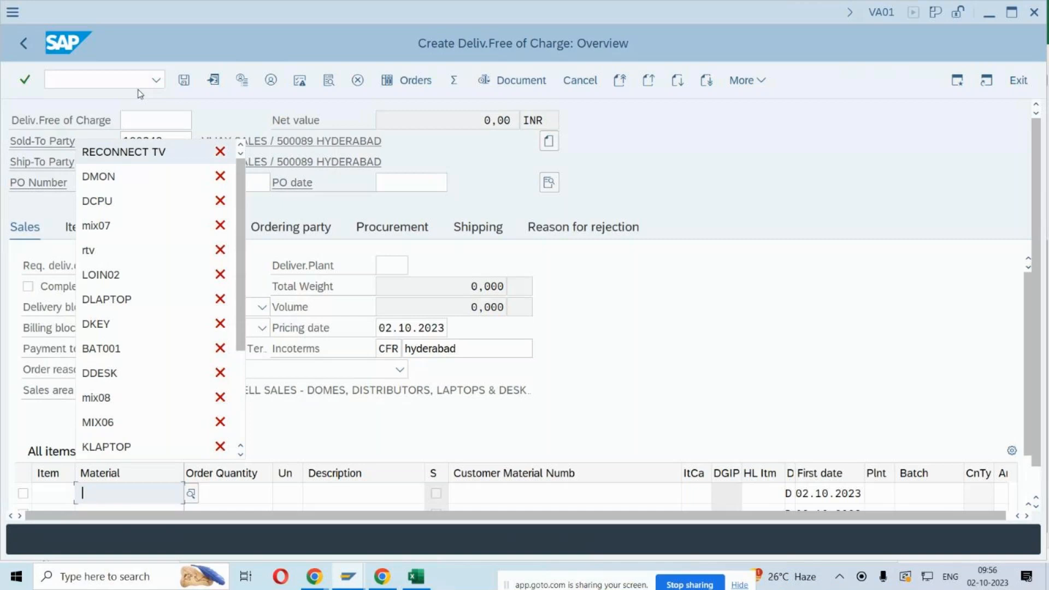
# - Try to add material mix07 with order quantity 3 as the first item
pyautogui.press('Down')
pyautogui.press('Down')
pyautogui.press('Down')
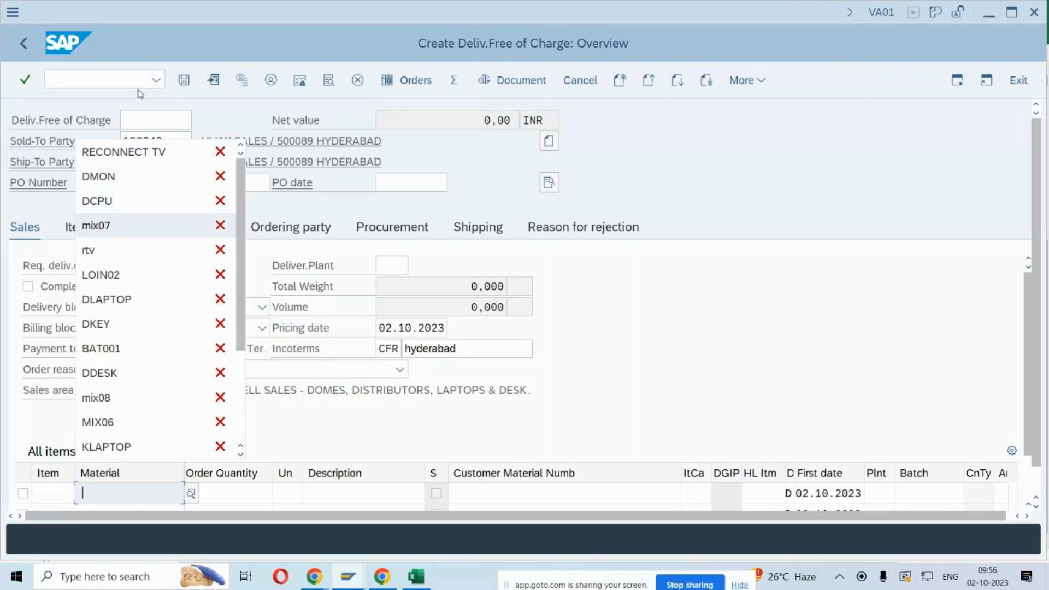
pyautogui.press('Return')
pyautogui.press('Tab')
pyautogui.write('3')
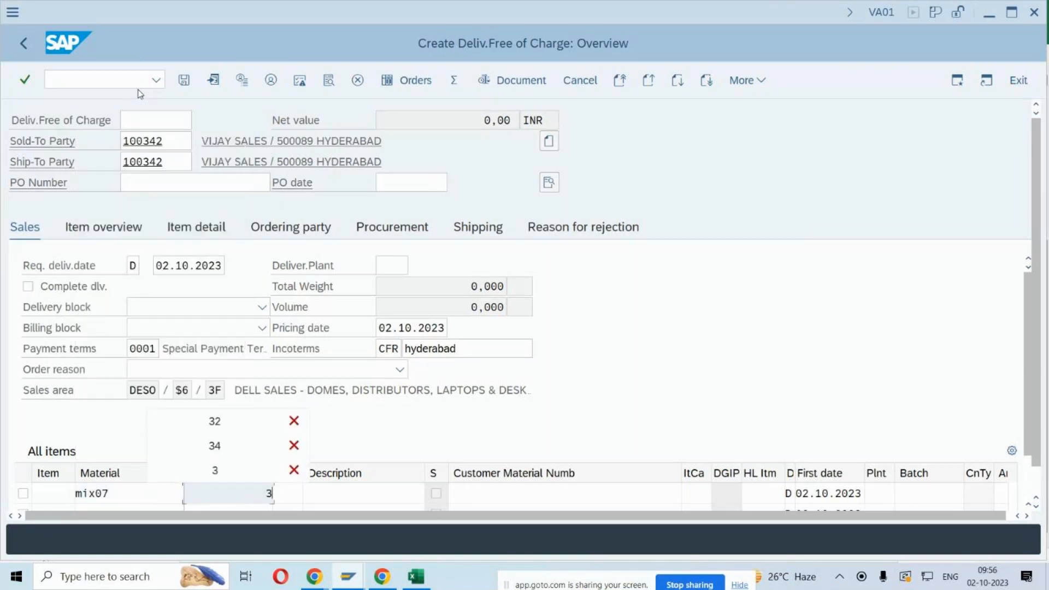
pyautogui.press('Return')
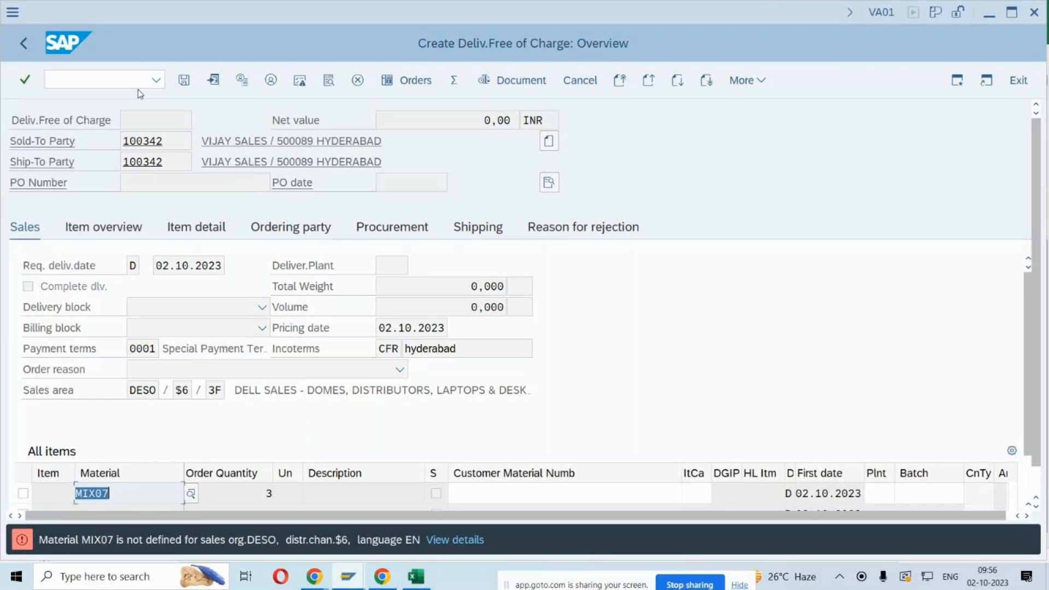
# - Replace the first item's material with DLAPTOP and set its order quantity to 5
pyautogui.press('BackSpace')
pyautogui.press('Down')
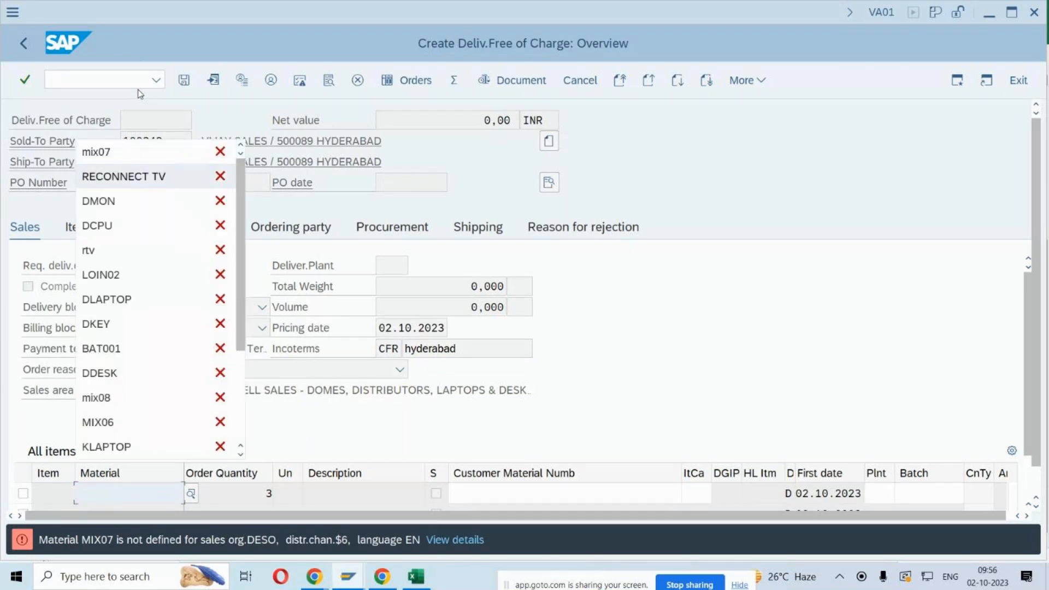
pyautogui.press('Down')
pyautogui.press('Down')
pyautogui.press('Down')
pyautogui.press('Down')
pyautogui.press('Down')
pyautogui.press('Return')
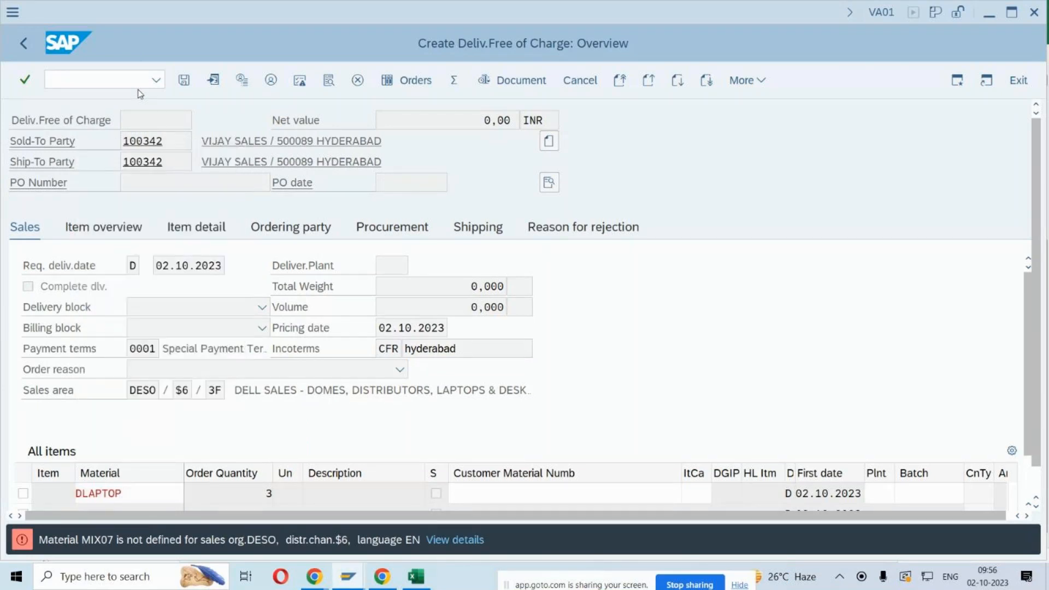
pyautogui.press('Return')
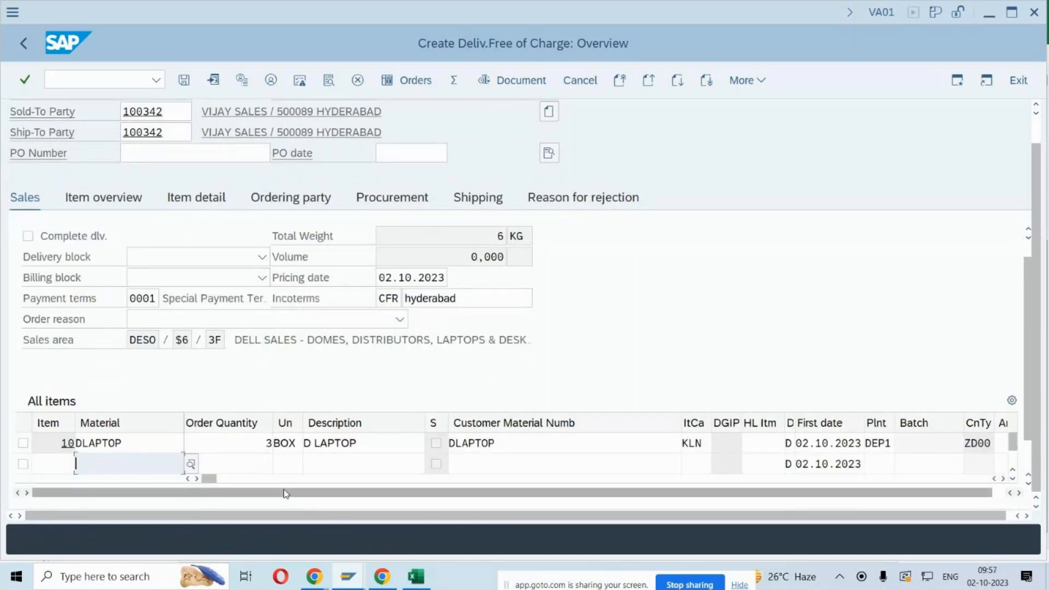
pyautogui.doubleClick(269, 443)
pyautogui.write('5')
pyautogui.press('Return')
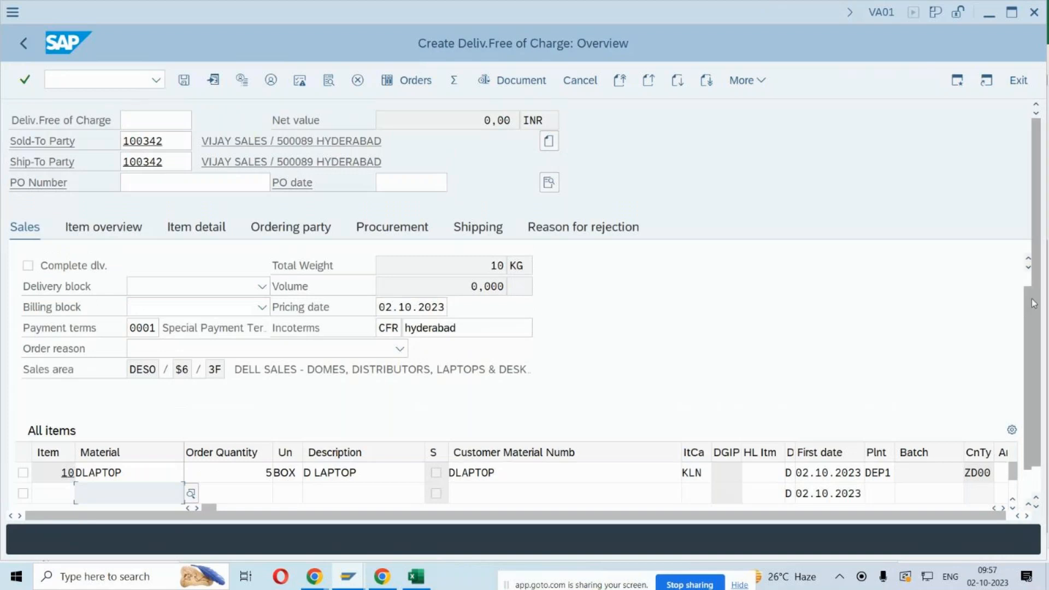
# - Check the item category of the DLAPTOP item and open the item's pricing conditions
pyautogui.scroll(-2, 1024, 306)
pyautogui.click(705, 429)
pyautogui.moveTo(705, 430); pyautogui.dragTo(676, 428)
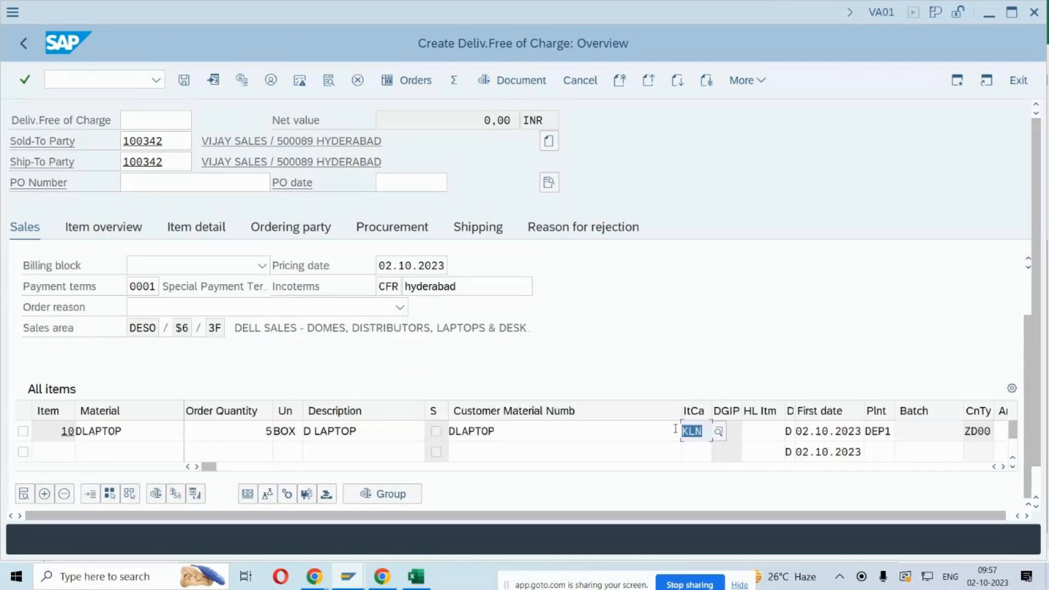
pyautogui.click(127, 432)
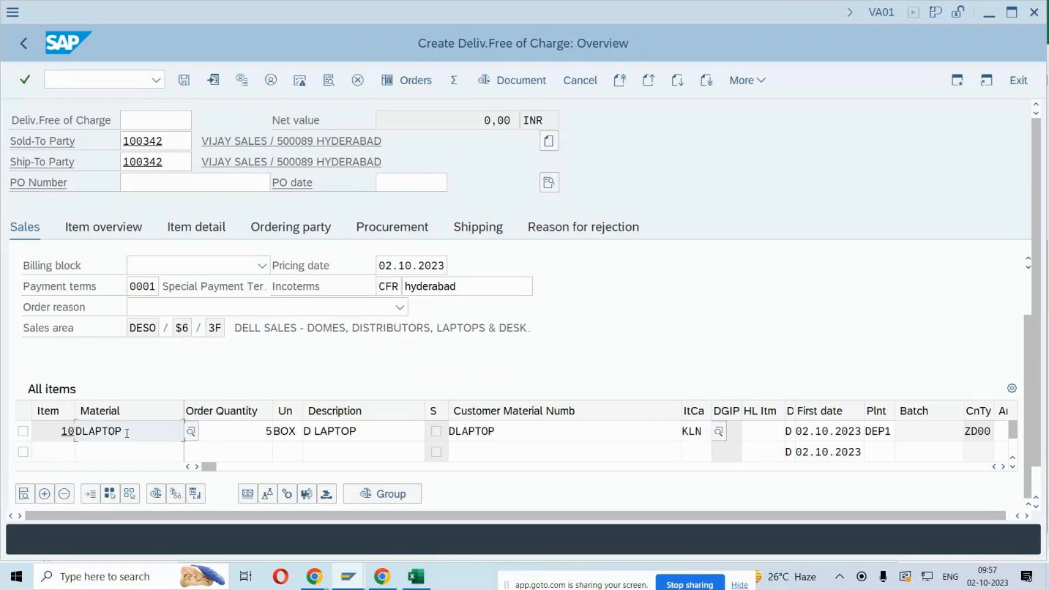
pyautogui.doubleClick(126, 432)
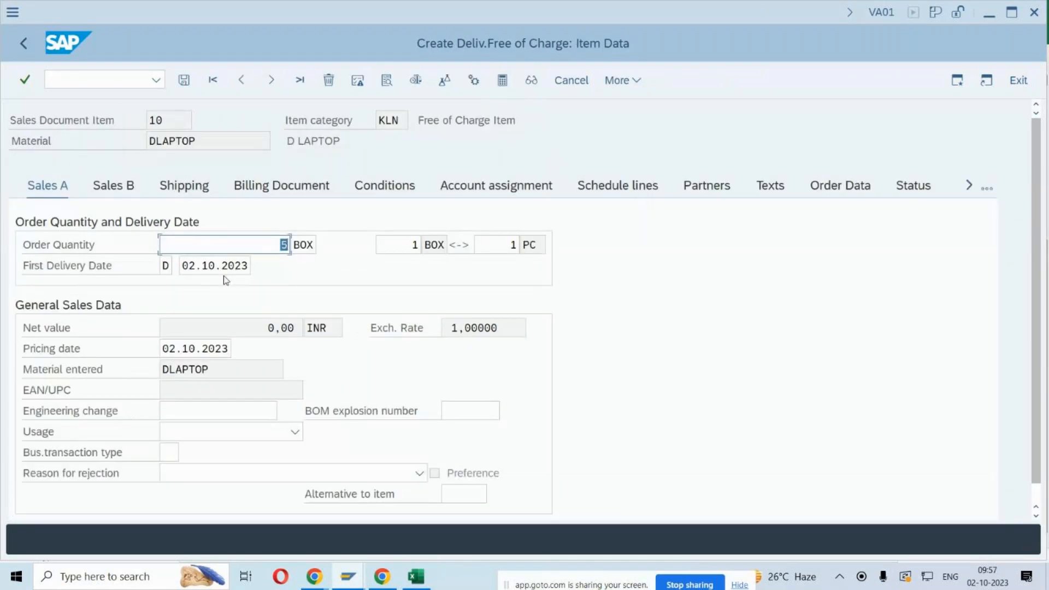
pyautogui.click(360, 187)
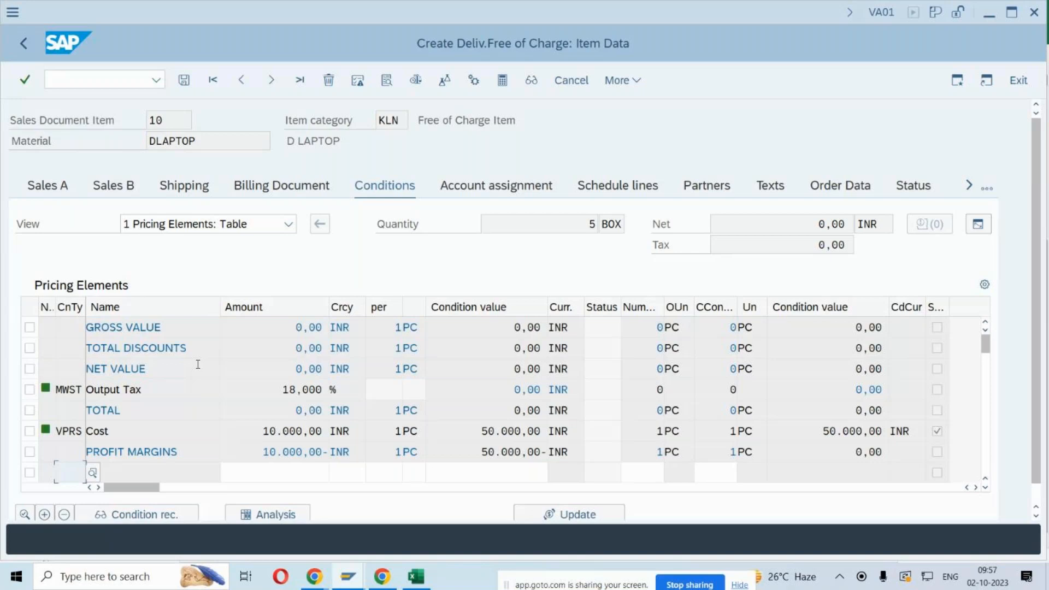
# - Try to add condition type ZD00 with an amount of 40000 to the item's pricing elements
pyautogui.write('ZD00')
pyautogui.press('Tab')
pyautogui.write('40000')
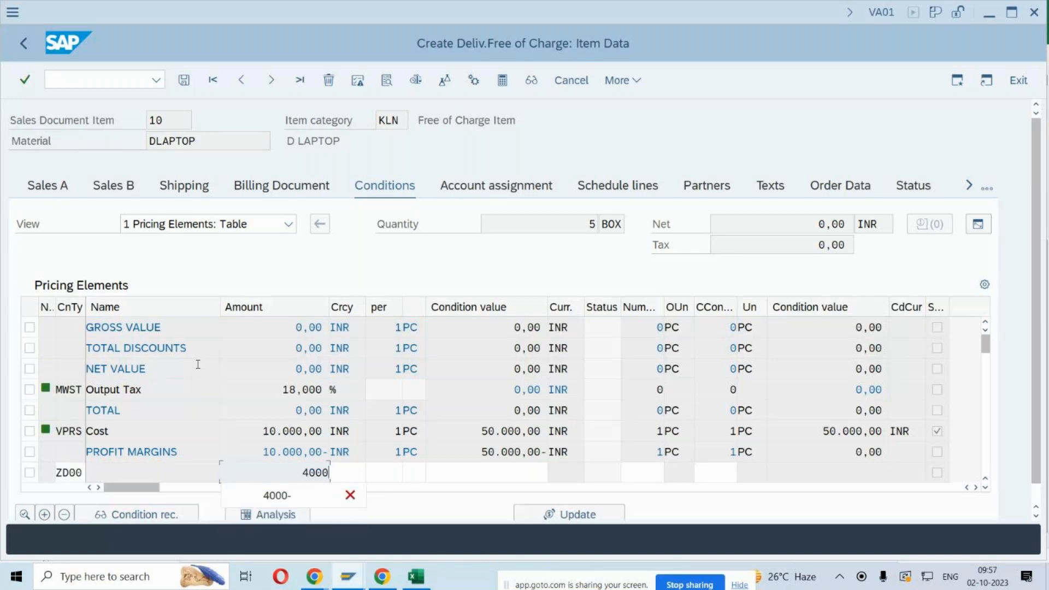
pyautogui.press('Return')
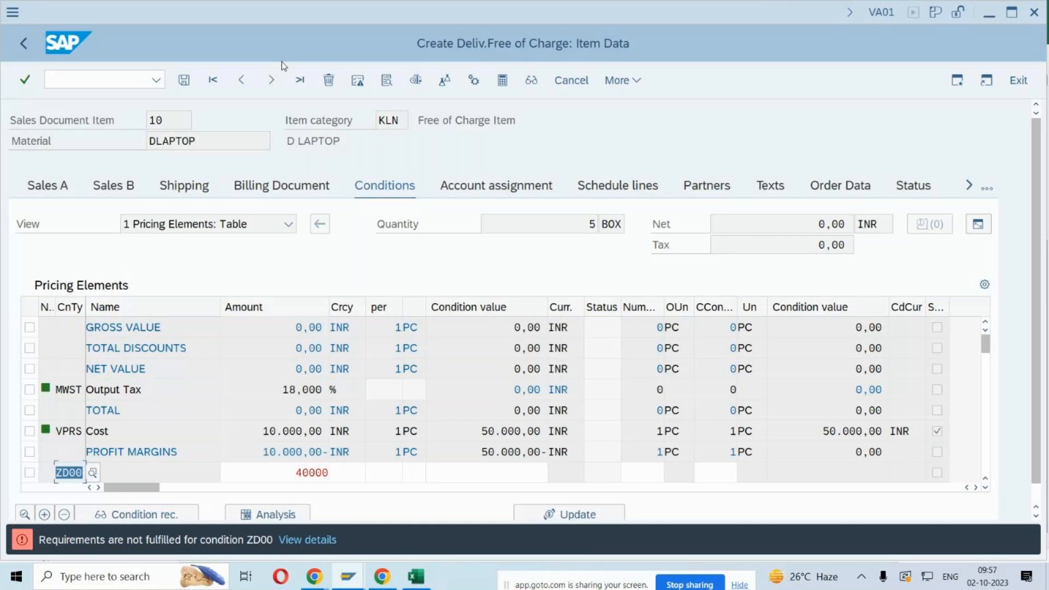
# - Open item category KLN in a new session with transaction VOV7 and examine its Pricing setting
pyautogui.click(114, 74)
pyautogui.write('/ovov7')
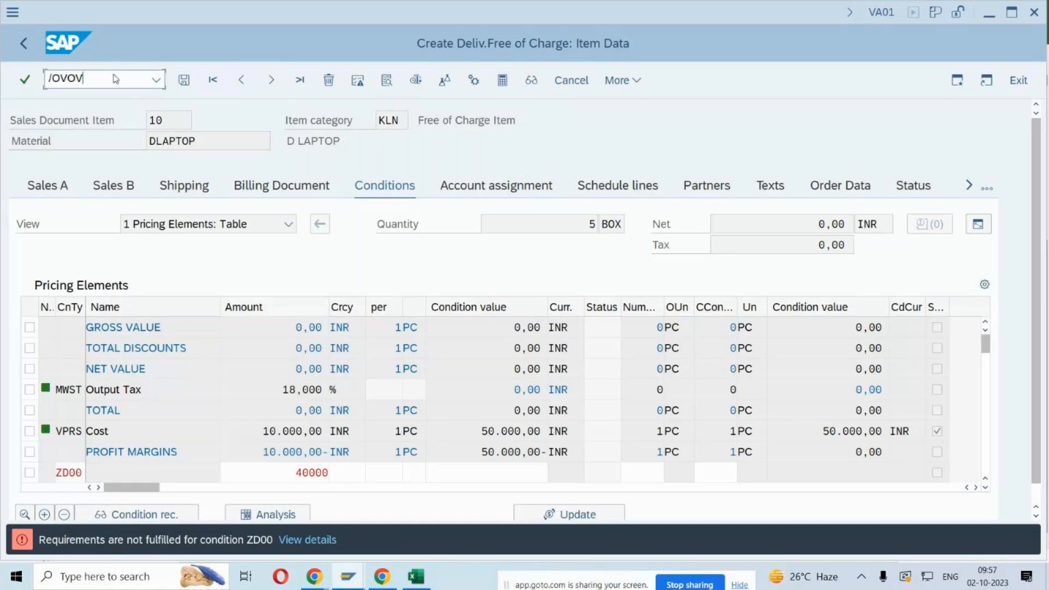
pyautogui.press('Return')
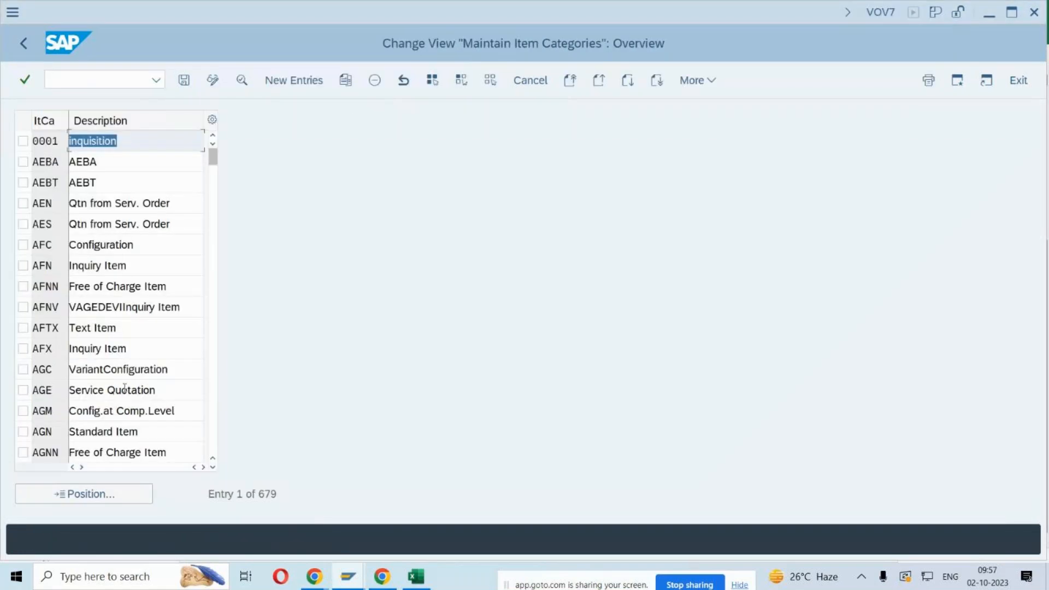
pyautogui.click(124, 498)
pyautogui.write('KLN')
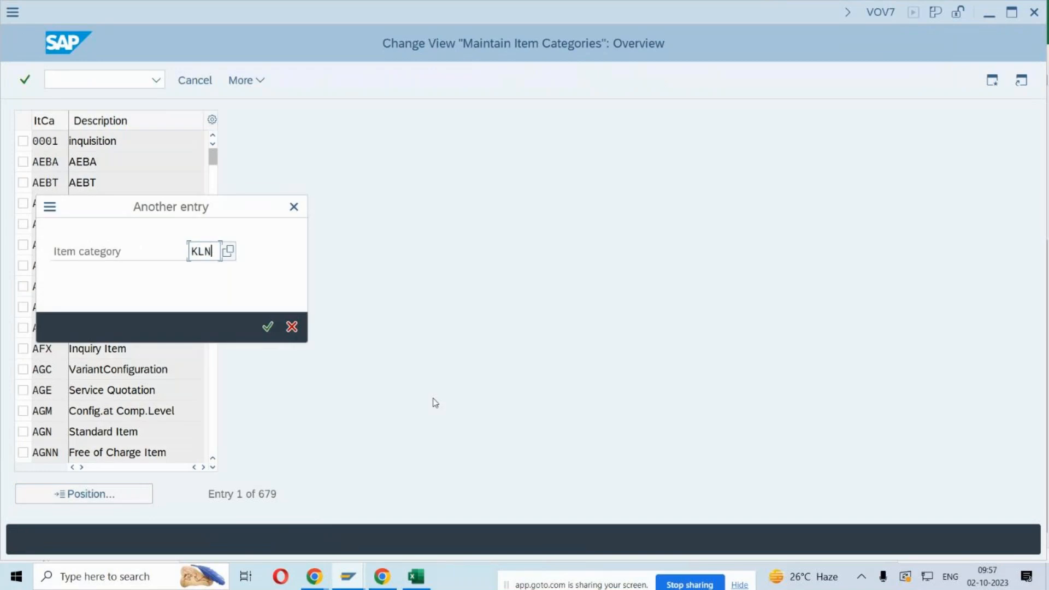
pyautogui.press('Return')
pyautogui.doubleClick(190, 141)
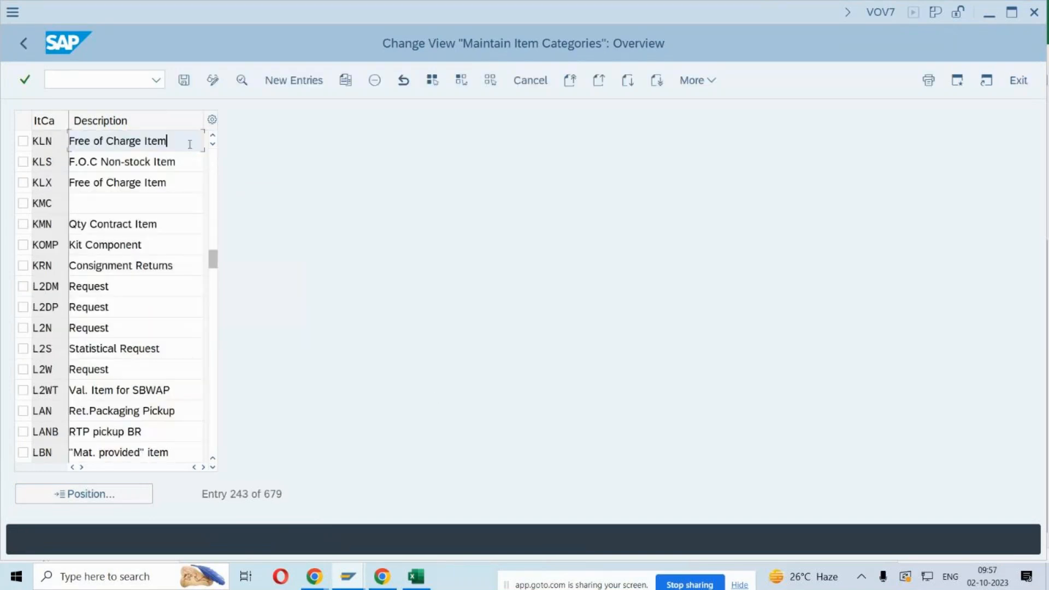
pyautogui.click(49, 313)
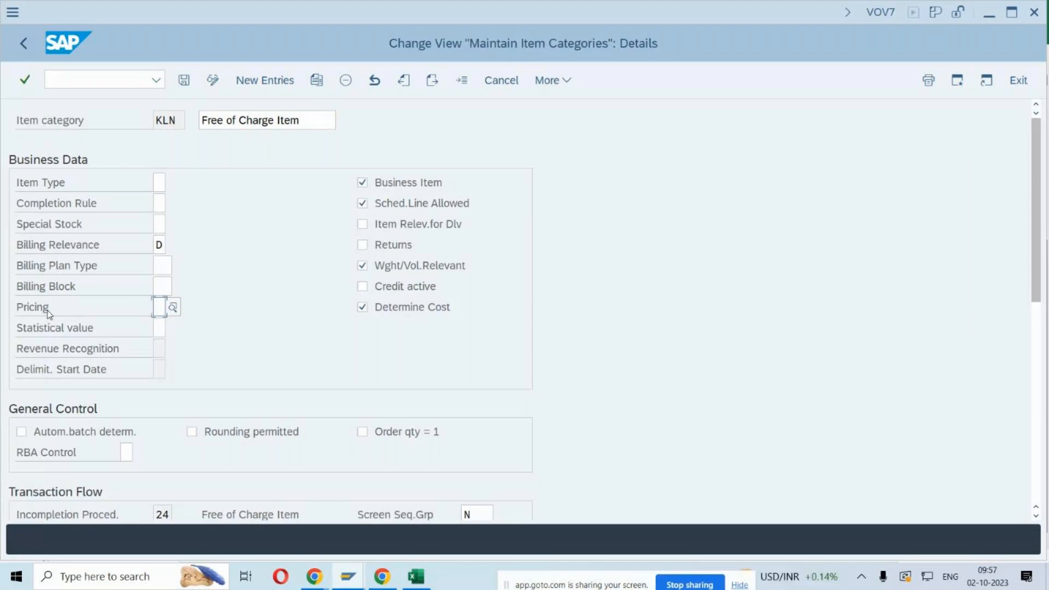
# - Return to the FD order's item conditions and clear the ZD00 condition type and its amount
pyautogui.hotkey('alt', 'Tab')
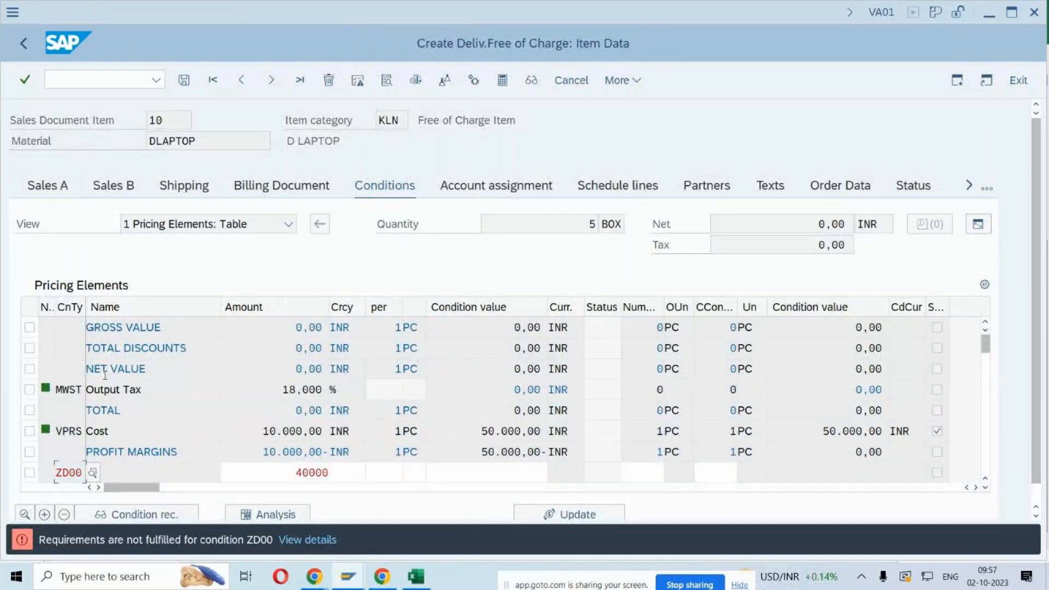
pyautogui.press('BackSpace')
pyautogui.press('BackSpace')
pyautogui.press('BackSpace')
pyautogui.press('BackSpace')
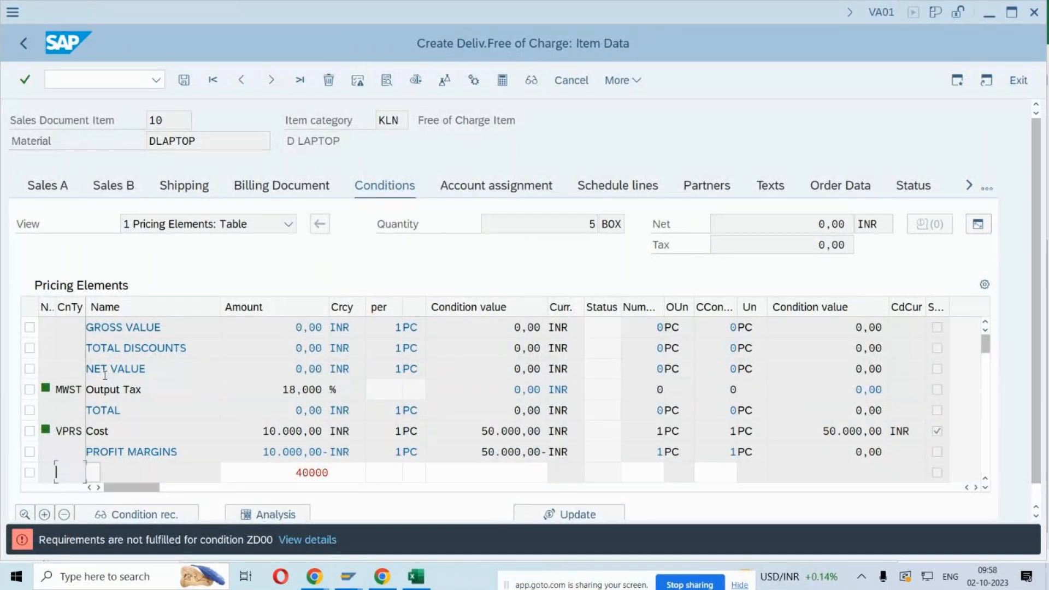
pyautogui.press('Tab')
pyautogui.press('BackSpace')
pyautogui.press('Return')
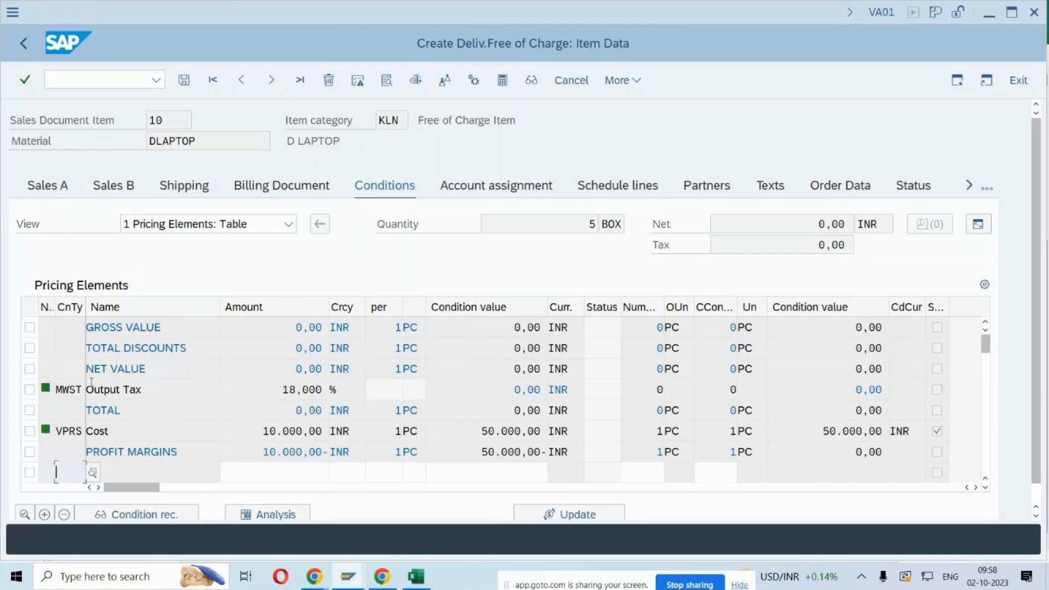
# - Run the pricing analysis for the item and examine the details of condition type ZD00
pyautogui.click(258, 515)
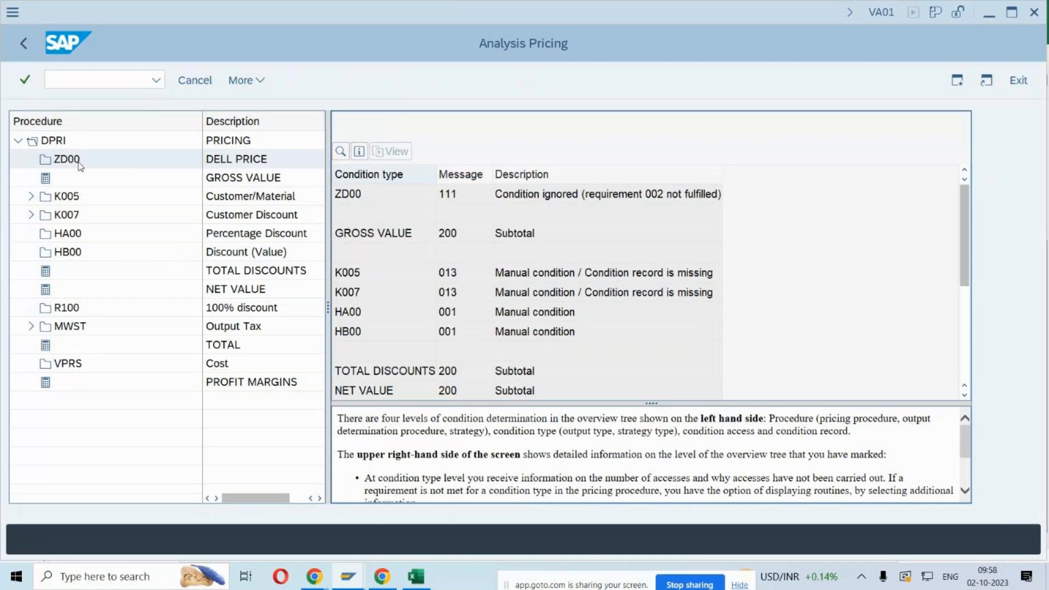
pyautogui.click(128, 164)
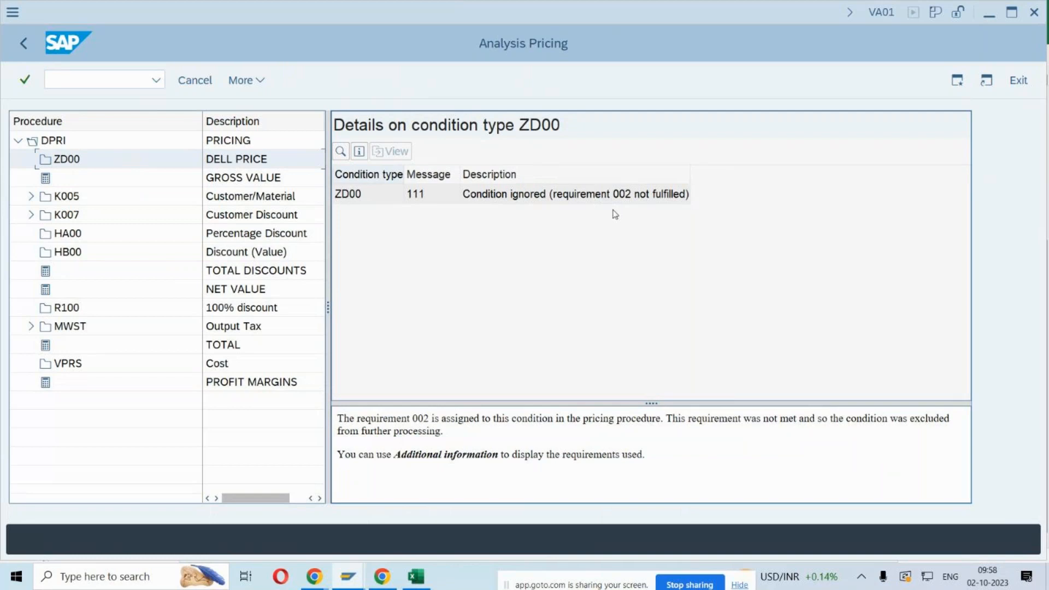
pyautogui.click(365, 199)
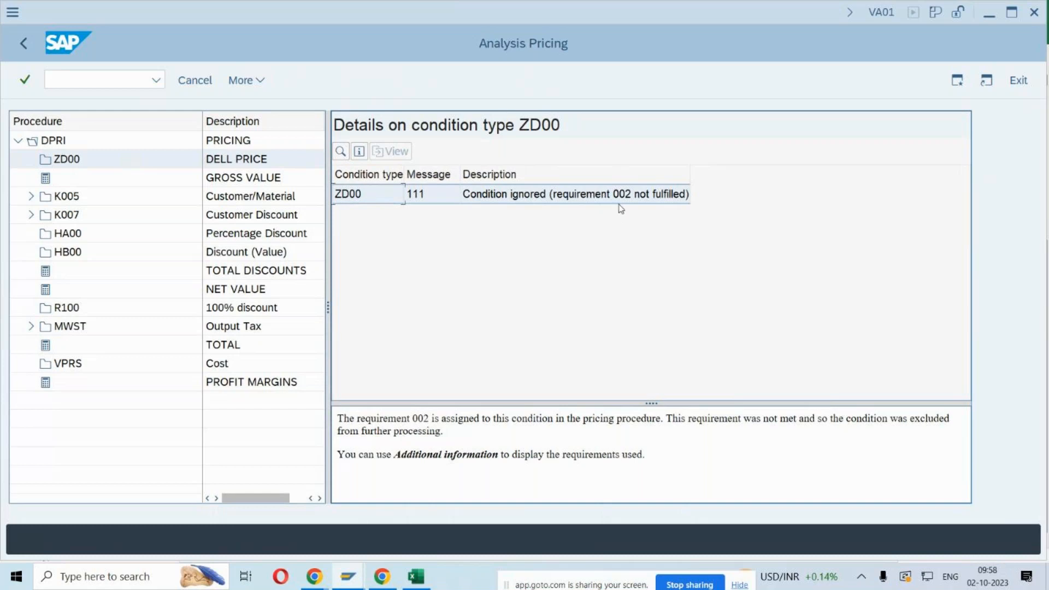
# - Open transaction V/08 and display the control data of pricing procedure DPRI
pyautogui.click(87, 82)
pyautogui.write('/nva03')
pyautogui.press('Return')
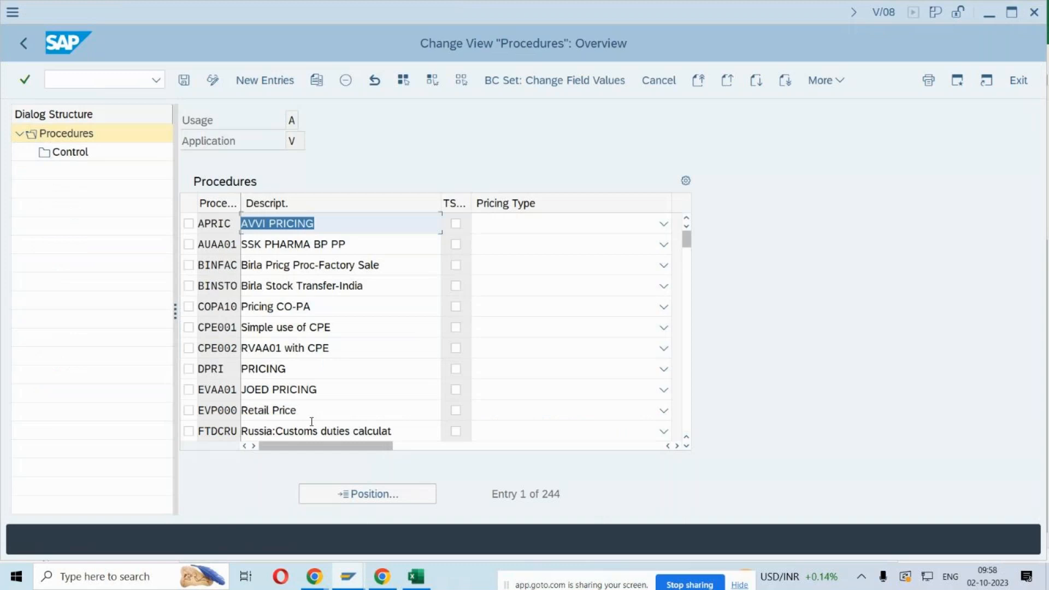
pyautogui.click(189, 369)
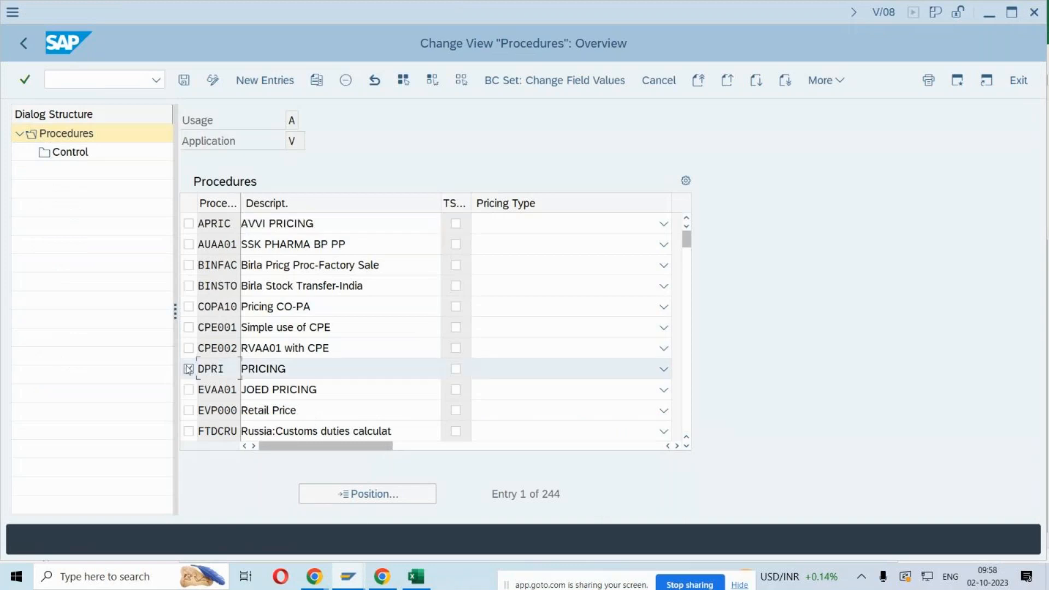
pyautogui.doubleClick(70, 152)
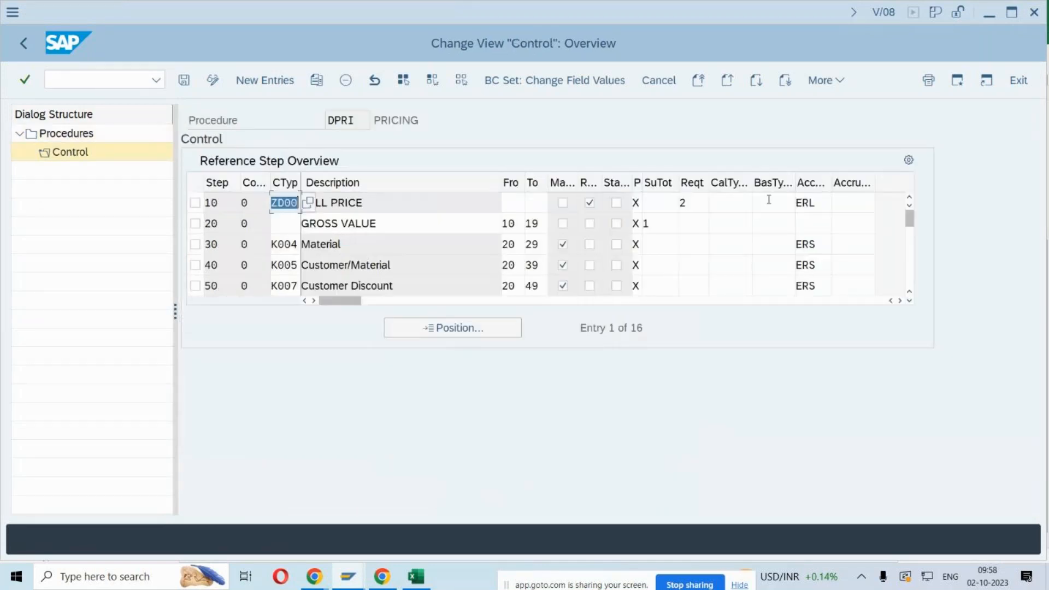
# - List the available requirement routines for ZD00 in step 10 and examine the details of routine 2, Item with pricing
pyautogui.click(691, 203)
pyautogui.click(717, 207)
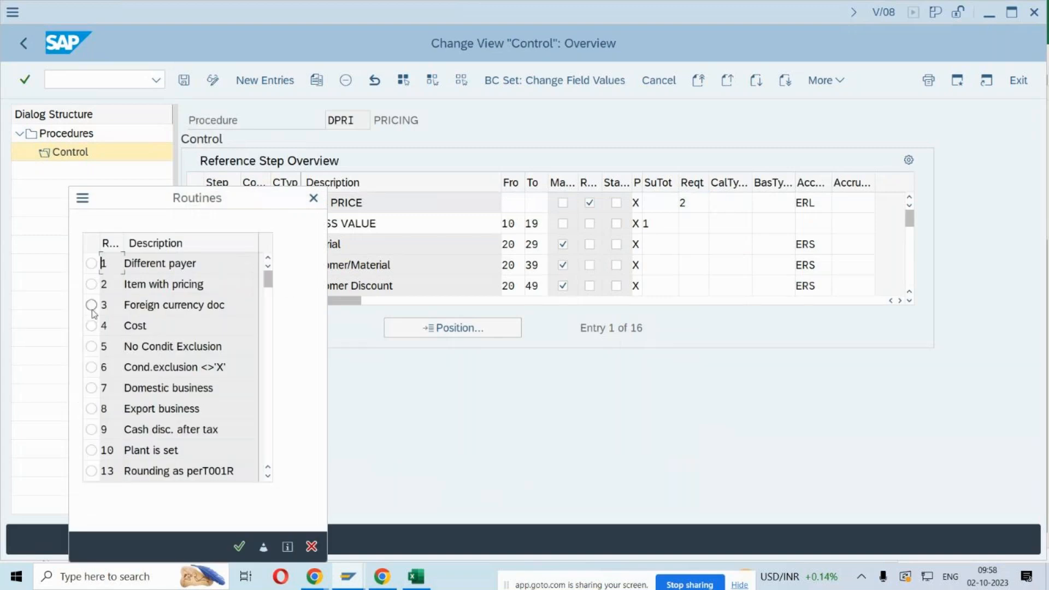
pyautogui.click(91, 284)
pyautogui.moveTo(205, 287); pyautogui.dragTo(124, 285)
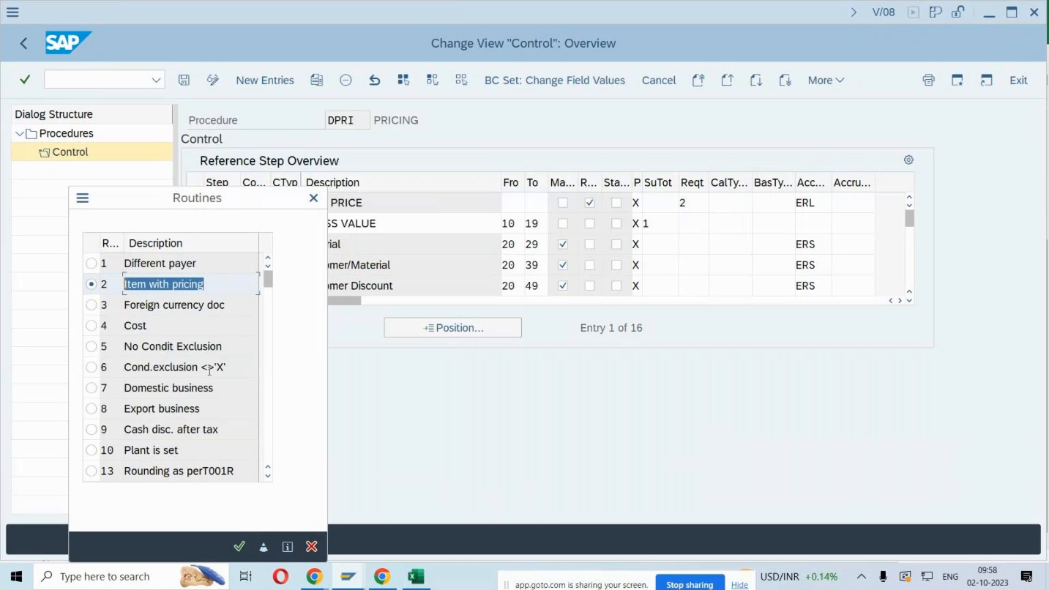
pyautogui.click(261, 550)
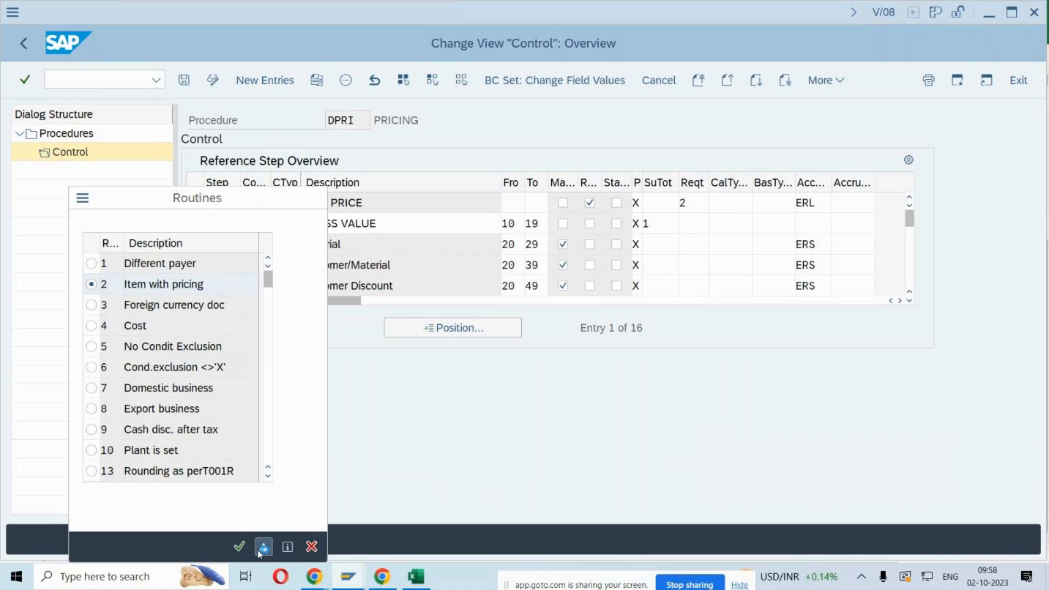
# - Review the comment in pricing requirement routine 002 and return from the pricing analysis to the order item's conditions
pyautogui.moveTo(73, 137); pyautogui.dragTo(358, 137)
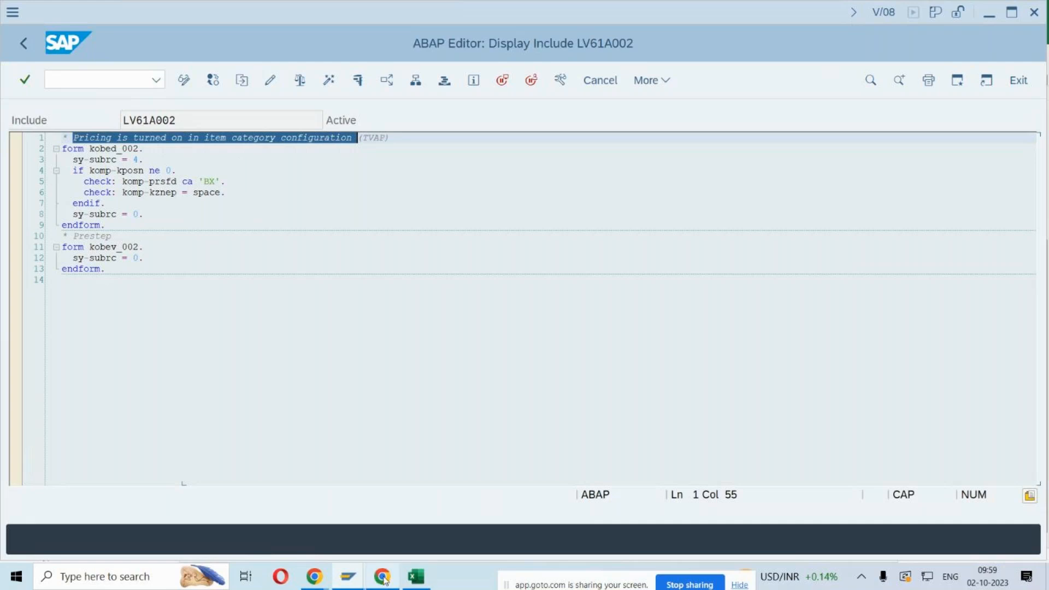
pyautogui.click(351, 584)
pyautogui.click(255, 517)
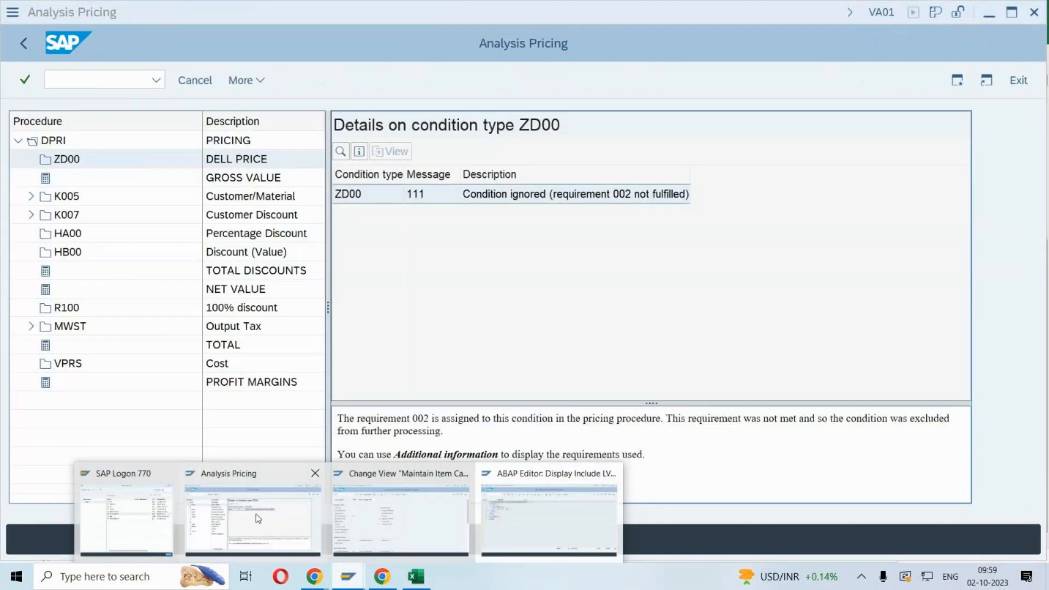
pyautogui.press('Return')
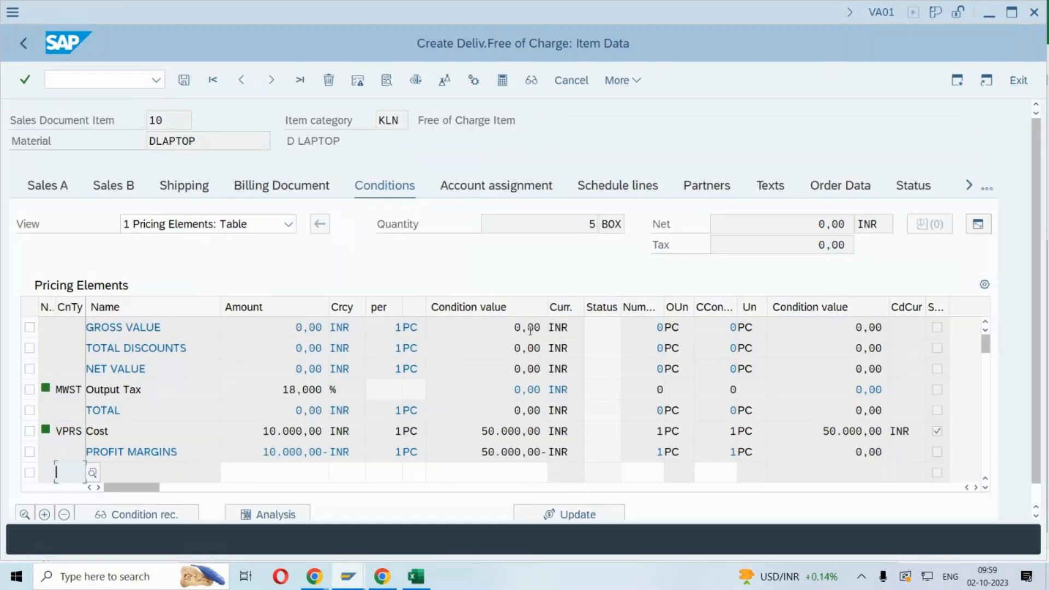
# - Review the DLAPTOP item's schedule line and shipping point, and return to the order overview
pyautogui.click(629, 192)
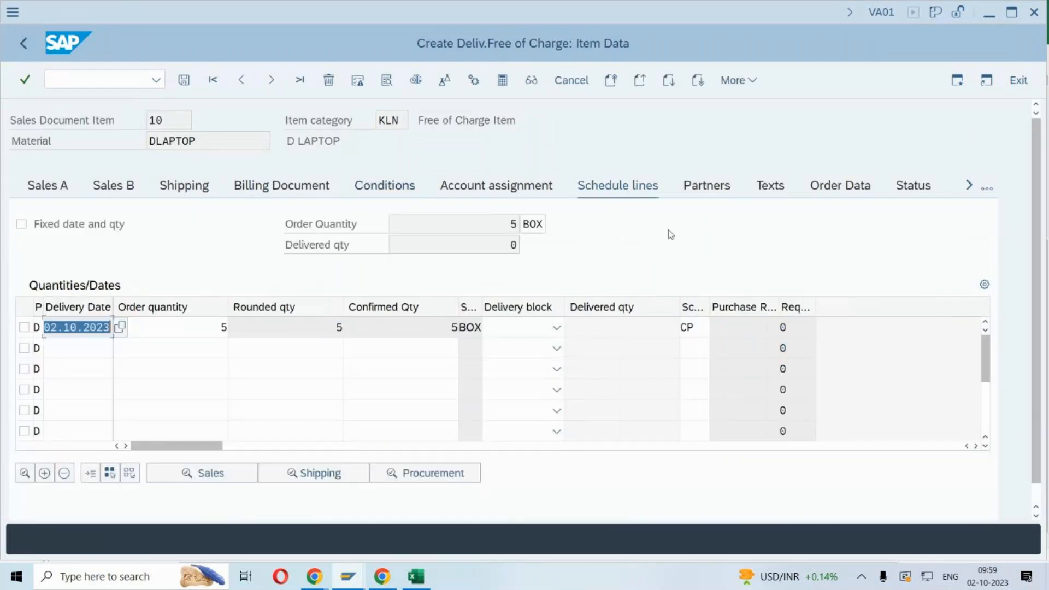
pyautogui.click(417, 327)
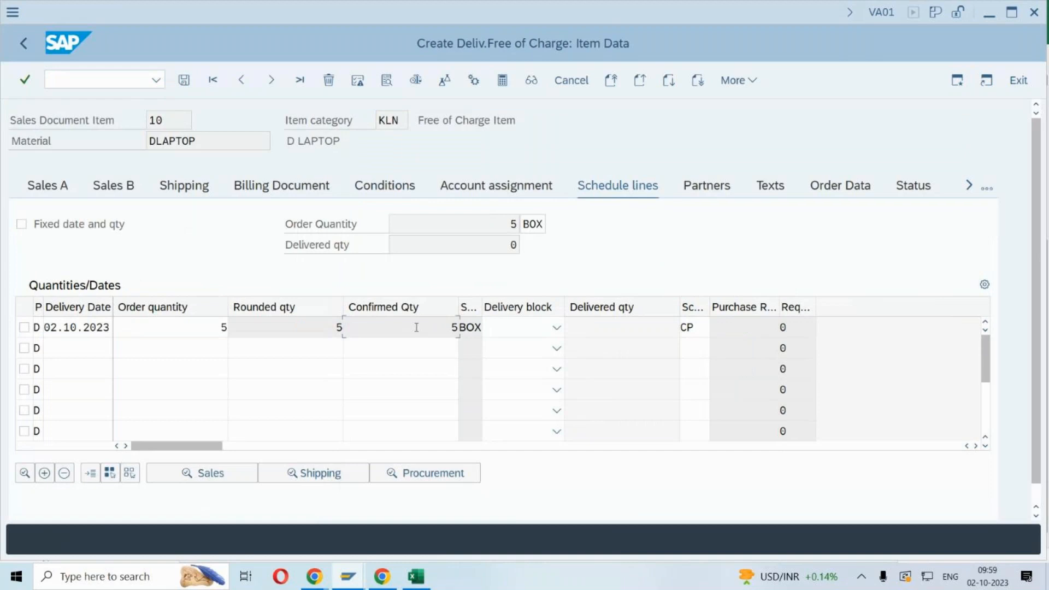
pyautogui.click(71, 328)
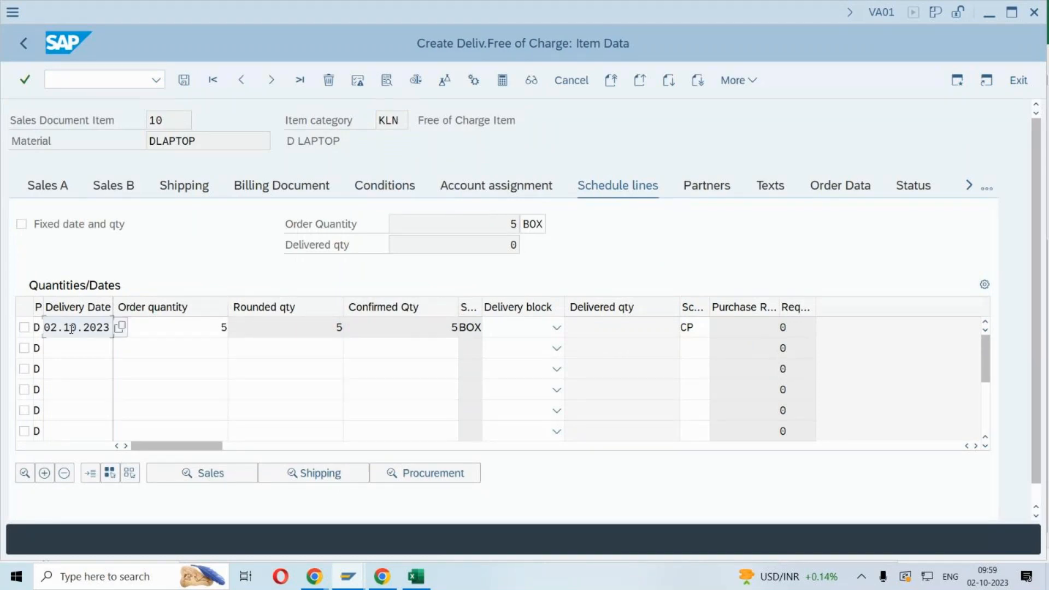
pyautogui.click(185, 193)
pyautogui.click(153, 348)
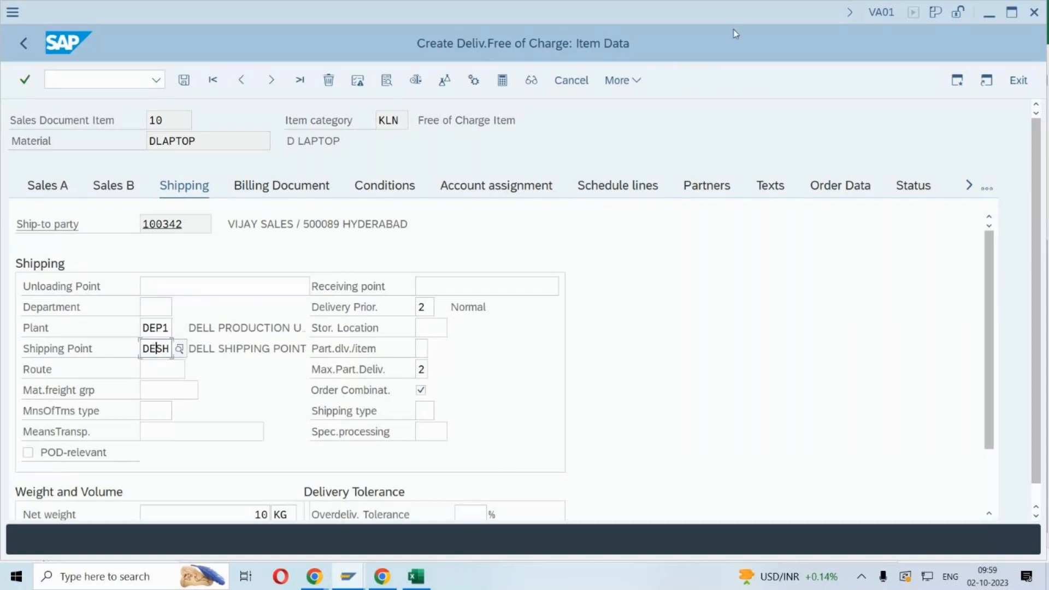
pyautogui.click(18, 45)
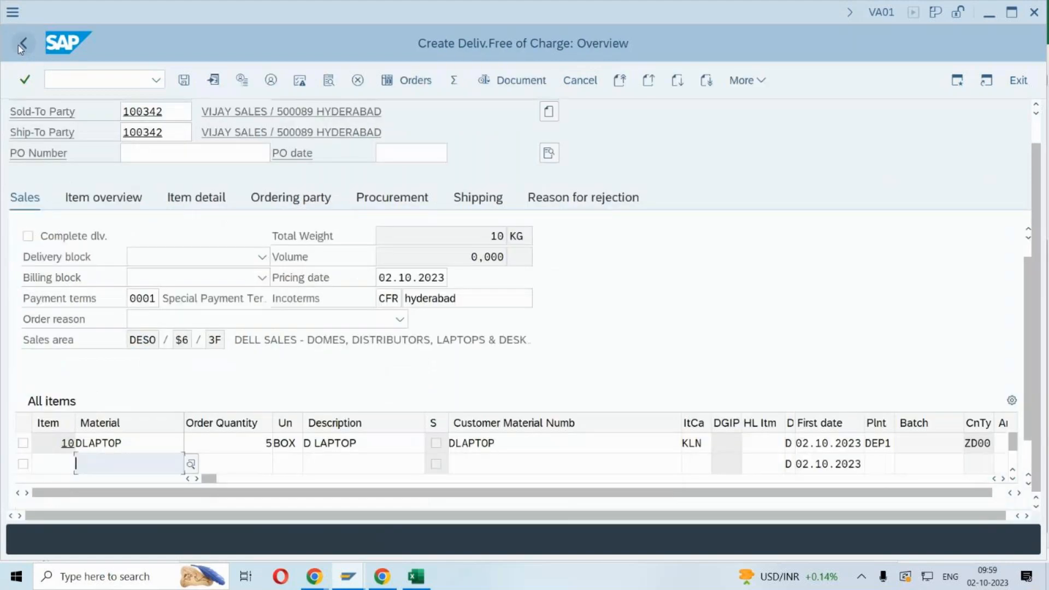
# - Open the free-of-charge order's incompletion log and go to the header data for completing the order reason
pyautogui.click(264, 322)
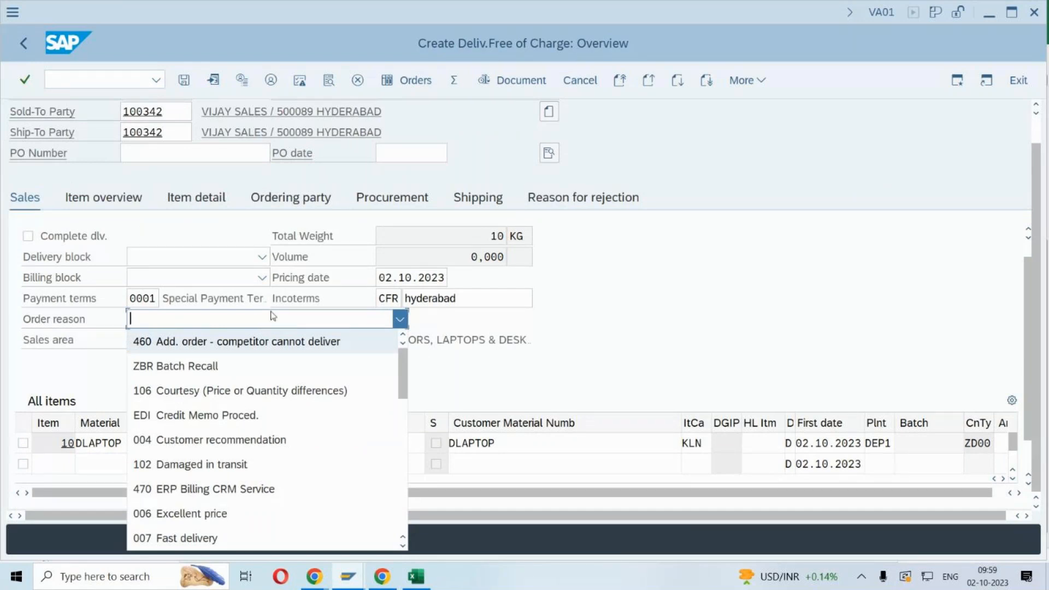
pyautogui.click(757, 86)
pyautogui.click(759, 86)
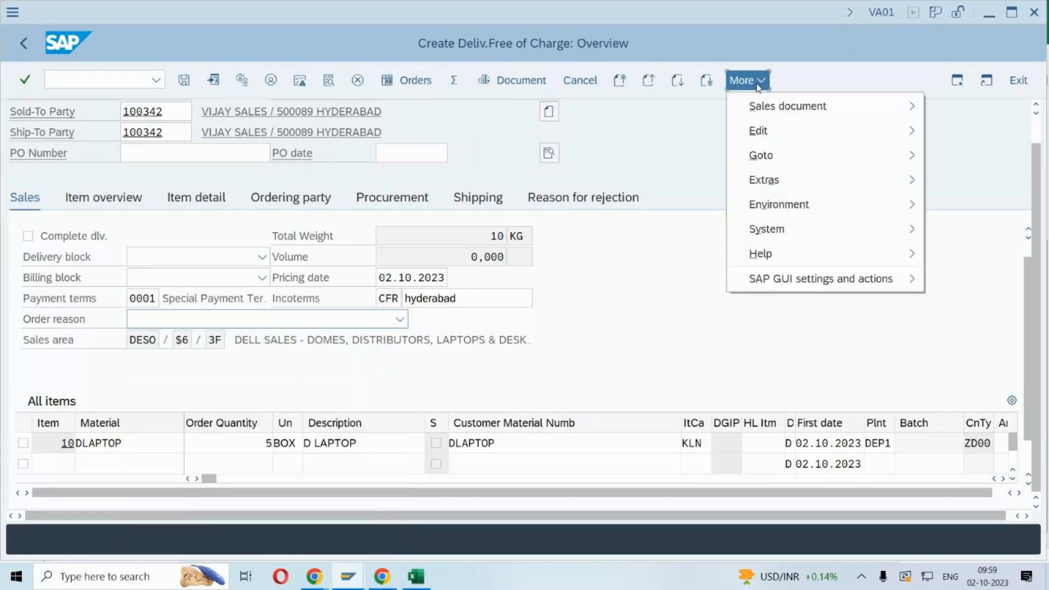
pyautogui.moveTo(760, 133)
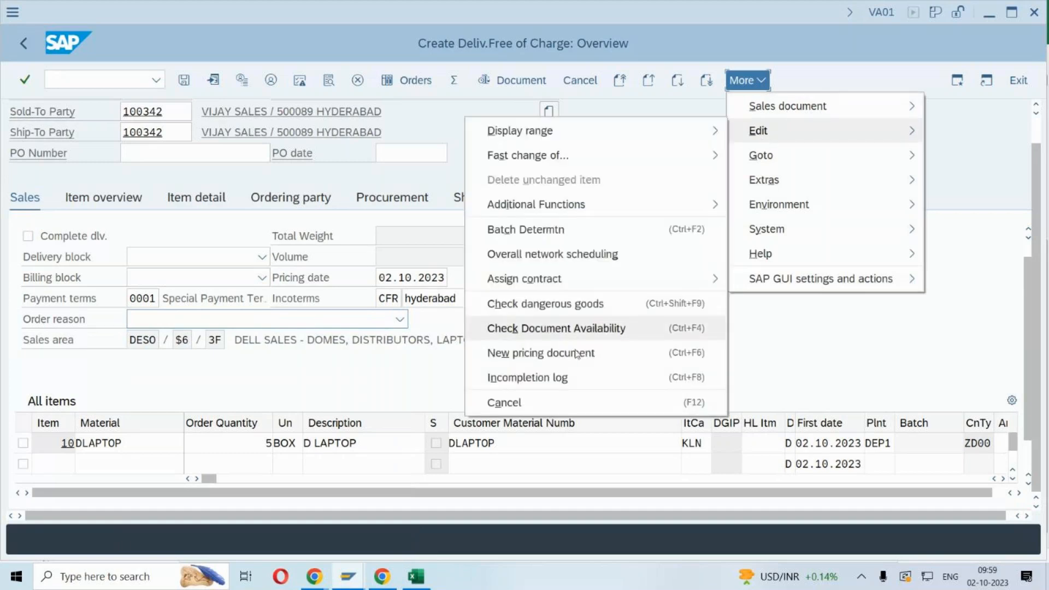
pyautogui.click(584, 381)
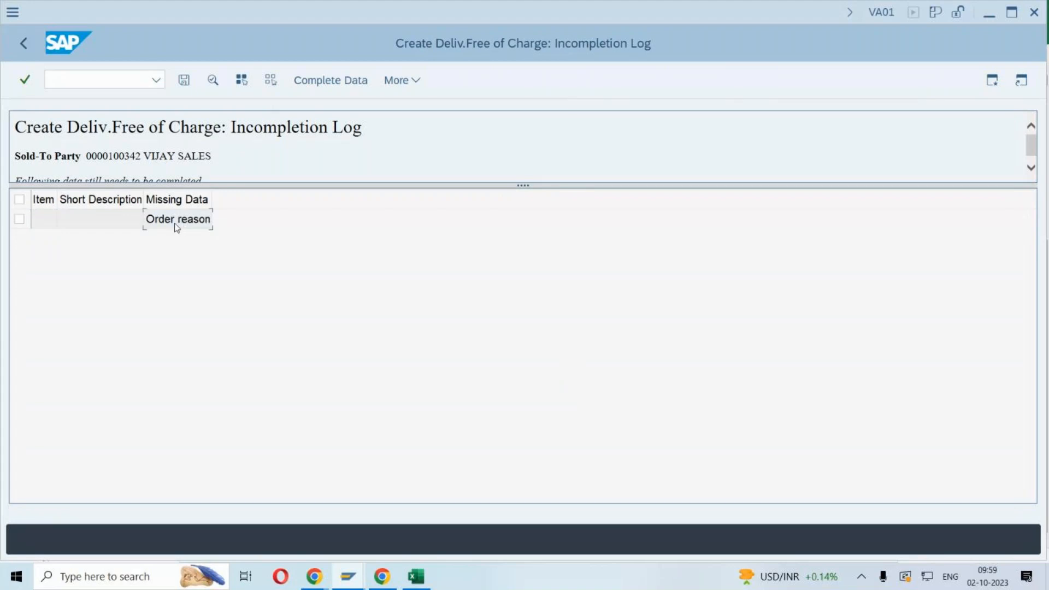
pyautogui.click(20, 219)
pyautogui.click(322, 81)
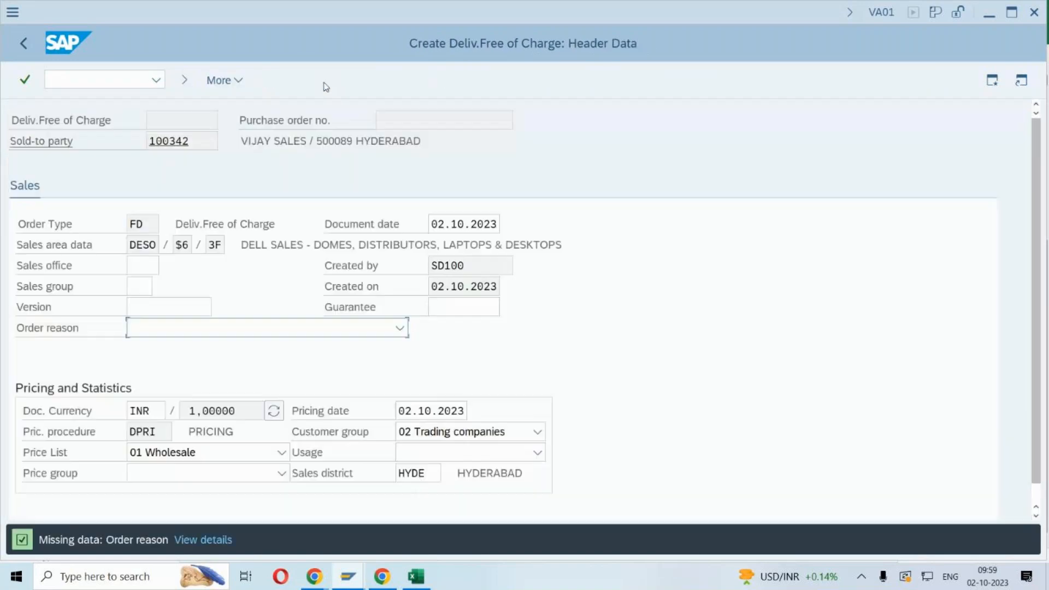
# - Set the order reason to 105 Free of charge sample and save the free-of-charge order
pyautogui.click(400, 328)
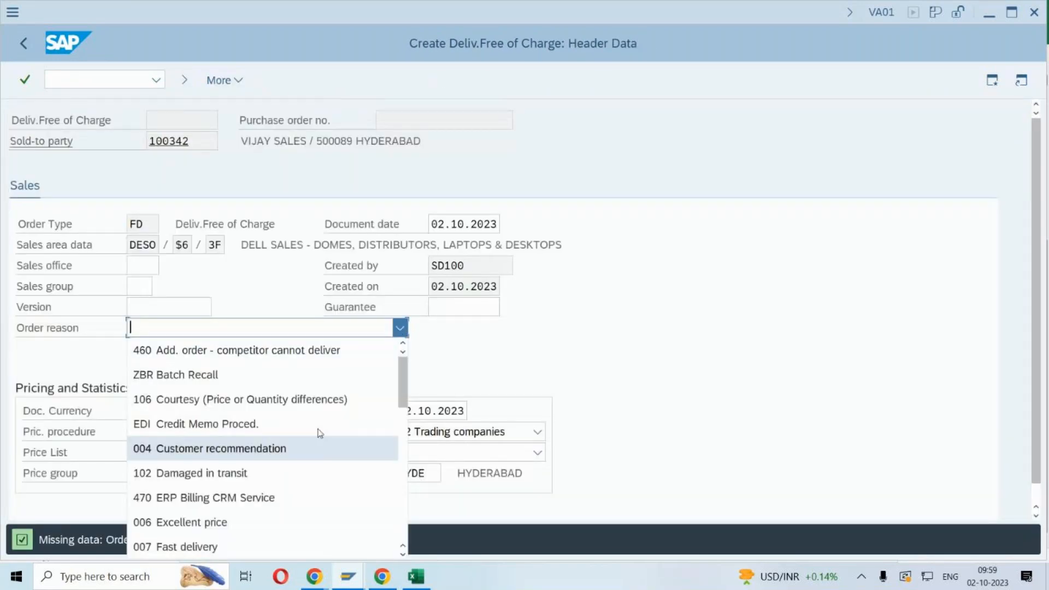
pyautogui.scroll(-3, 311, 476)
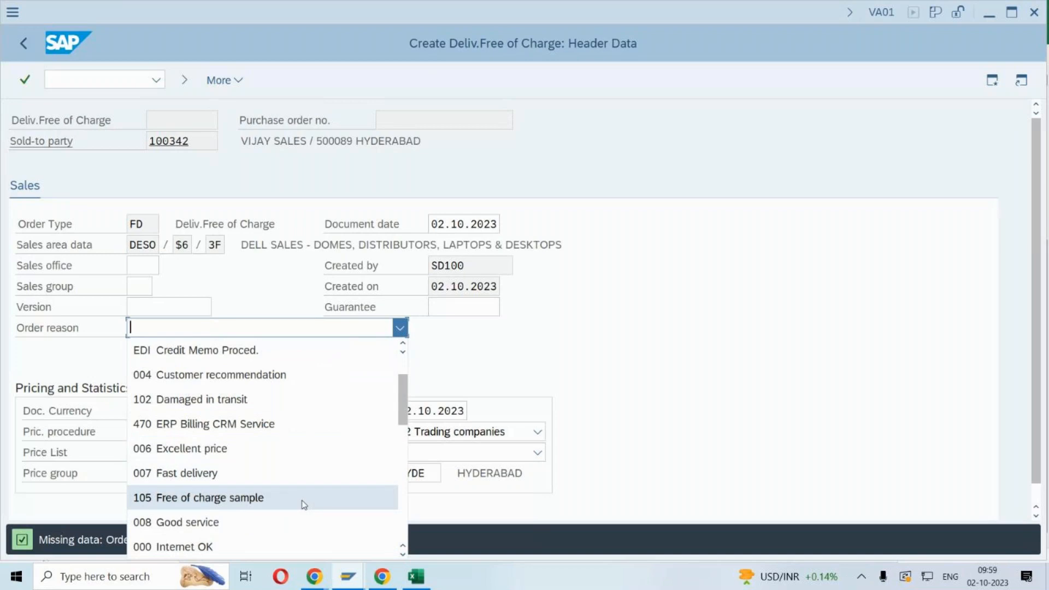
pyautogui.click(304, 498)
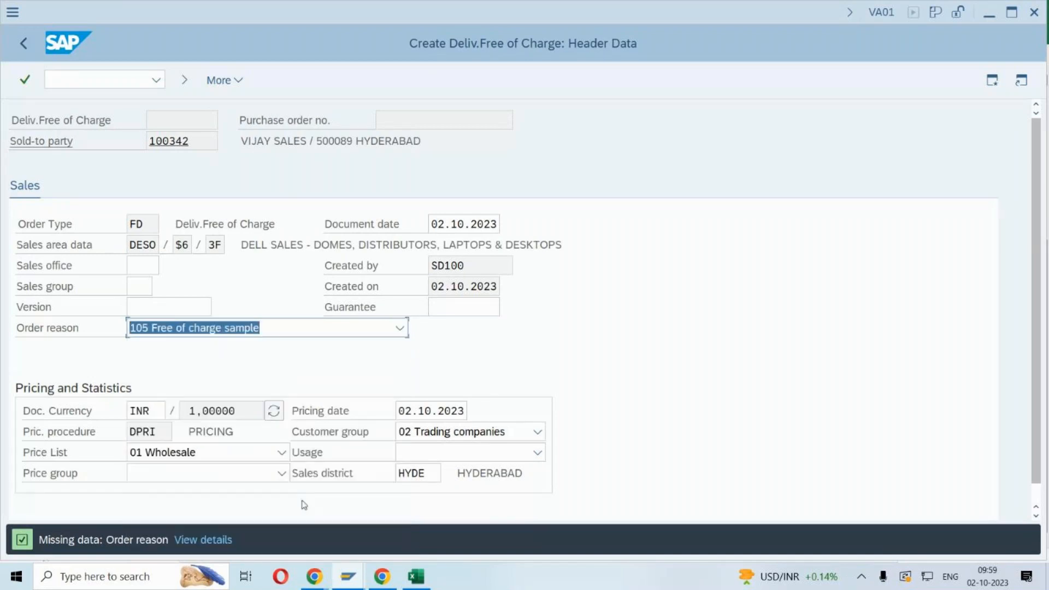
pyautogui.click(25, 81)
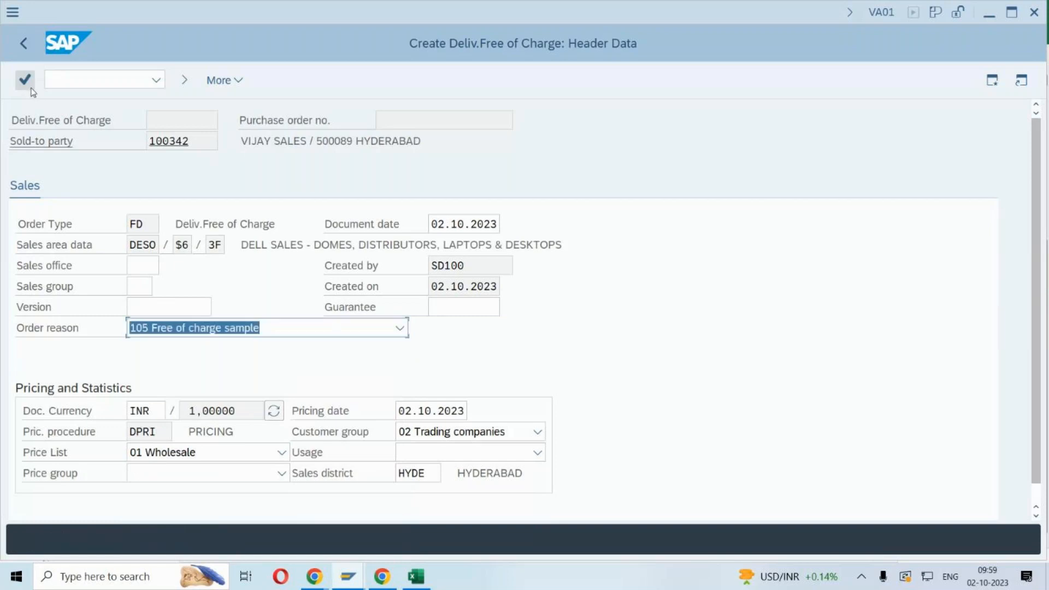
pyautogui.click(23, 43)
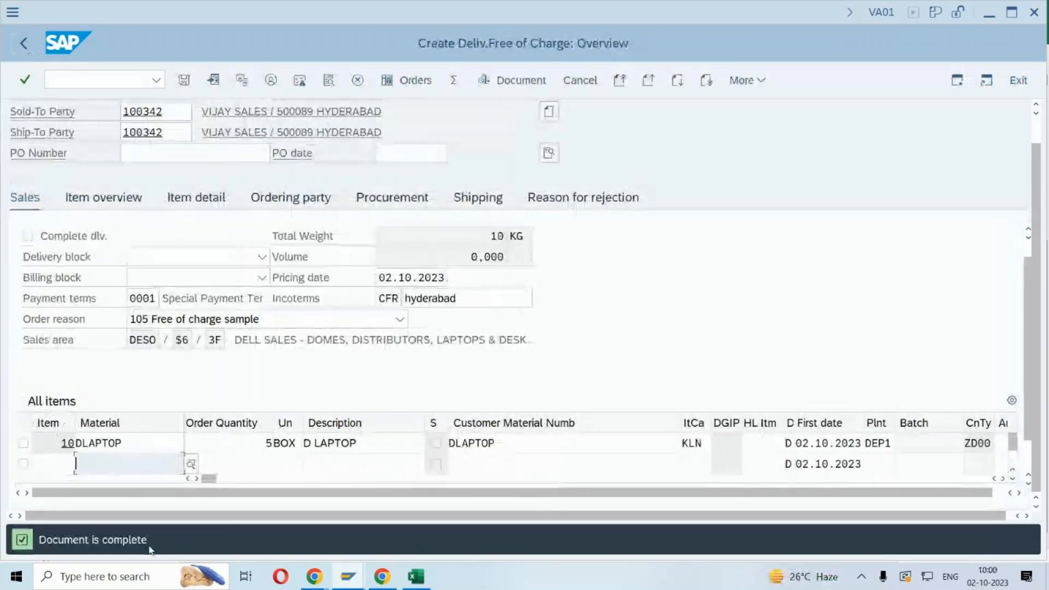
pyautogui.click(184, 81)
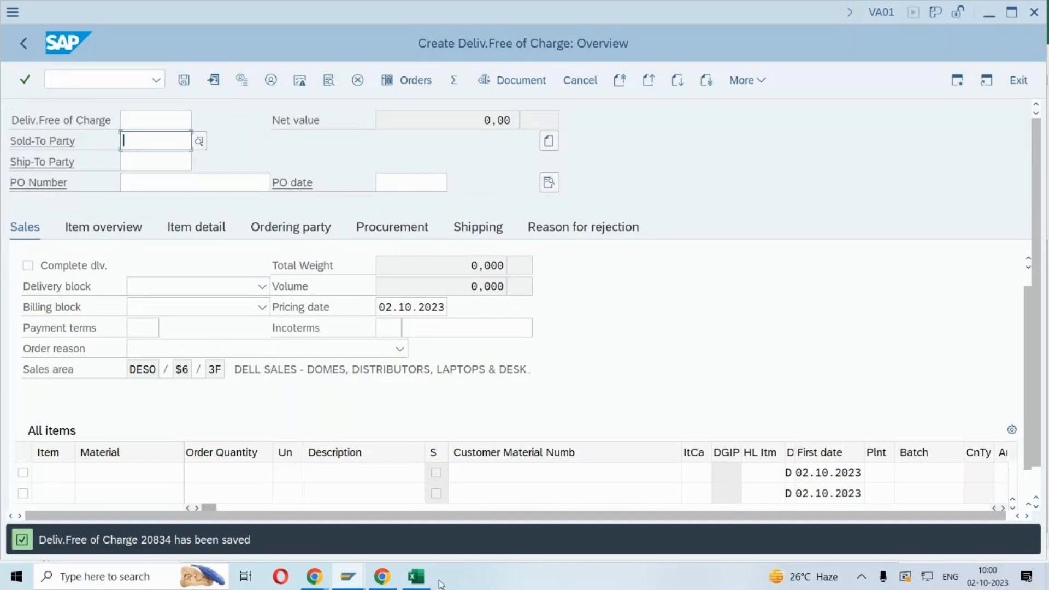
# - Switch to Excel and review the outbound delivery notes on delivery type, picking, PGI and movement type
pyautogui.click(419, 578)
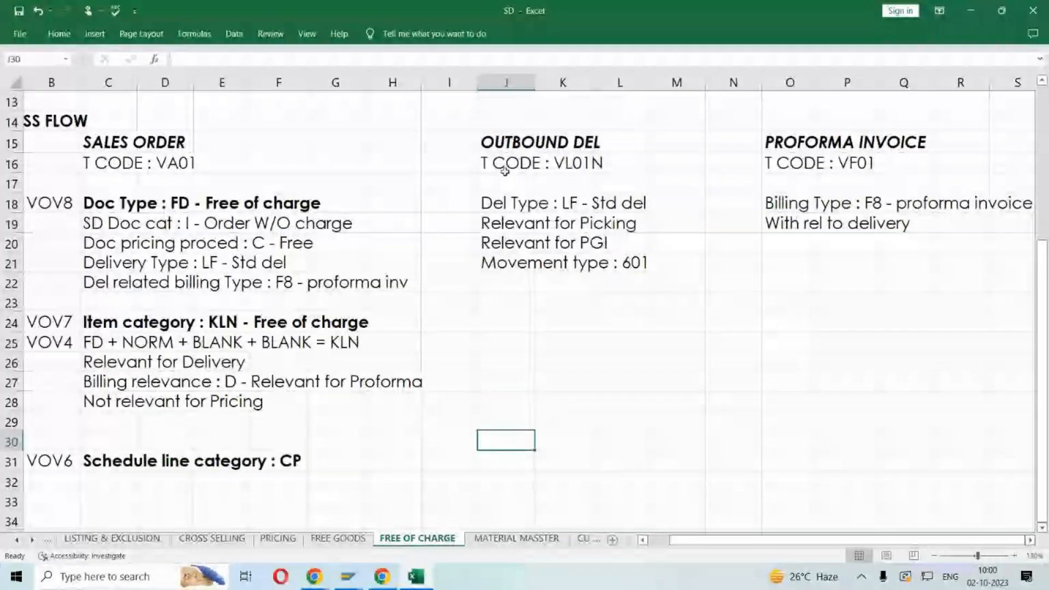
pyautogui.click(498, 204)
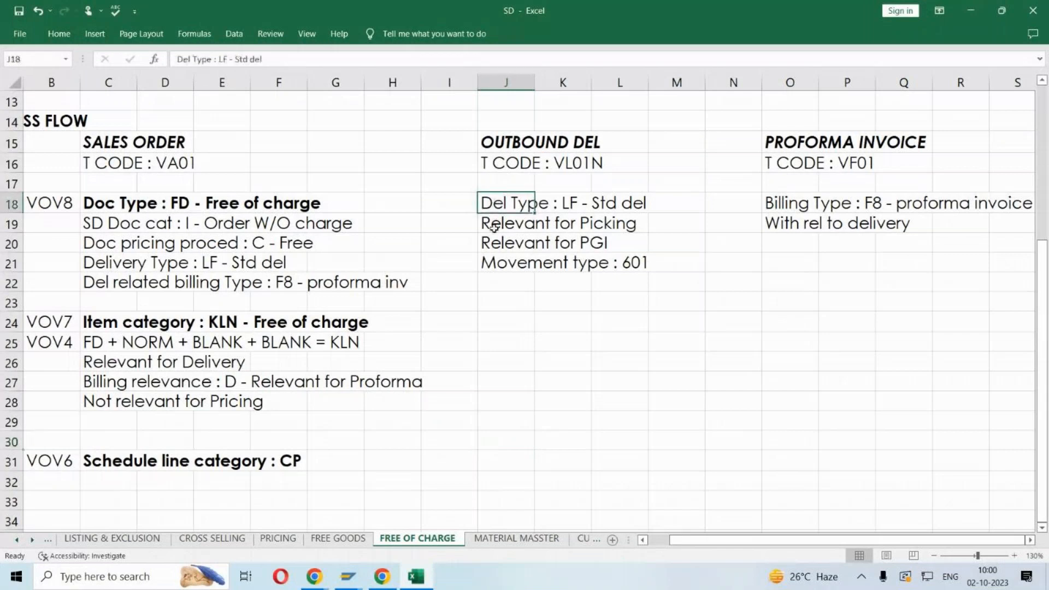
pyautogui.click(495, 227)
pyautogui.press('Down')
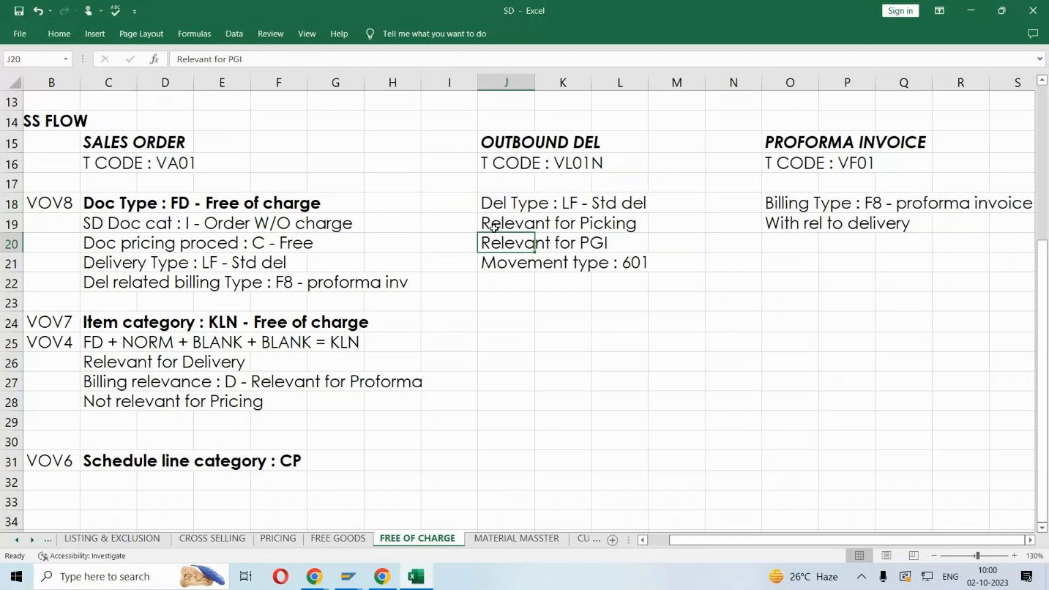
pyautogui.press('Down')
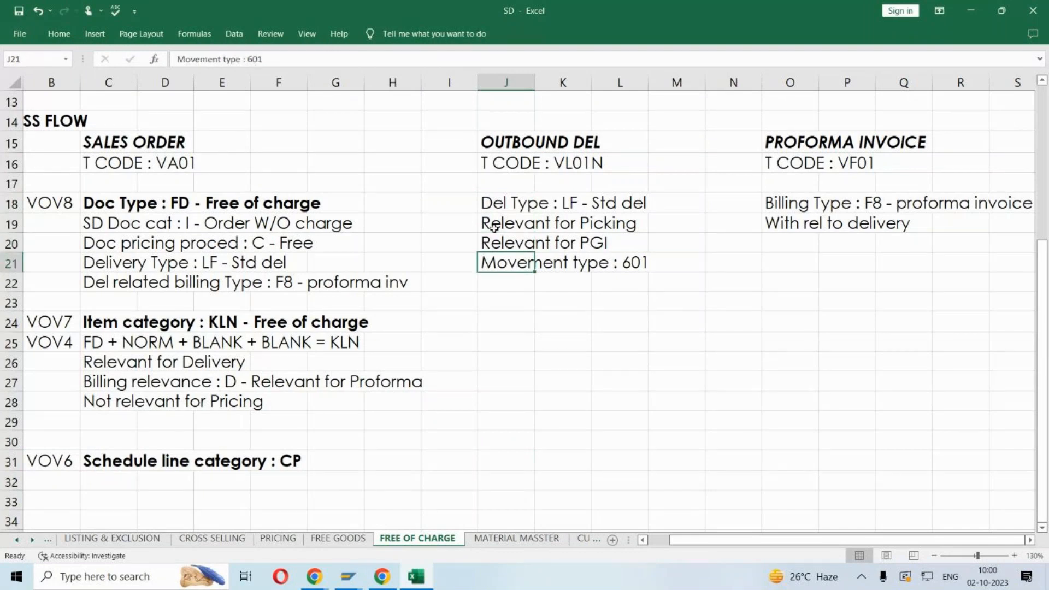
# - Switch back to SAP and start transaction VL01N for creating an outbound delivery
pyautogui.hotkey('alt', 'Tab')
pyautogui.click(122, 79)
pyautogui.write('/NVL01N')
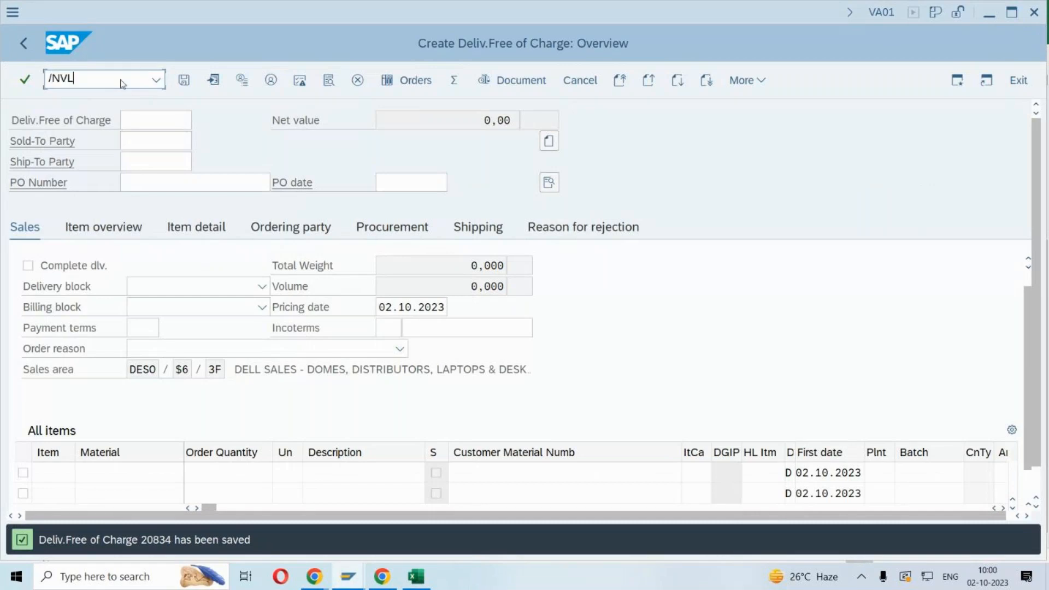
pyautogui.press('Return')
# - Try to create the outbound delivery for the saved order from shipping point RDSP, and leave the log
pyautogui.hotkey('shift', 'Tab')
pyautogui.hotkey('shift', 'Tab')
pyautogui.press('space')
pyautogui.press('Down')
pyautogui.press('Return')
pyautogui.press('Down')
pyautogui.press('Down')
pyautogui.press('Return')
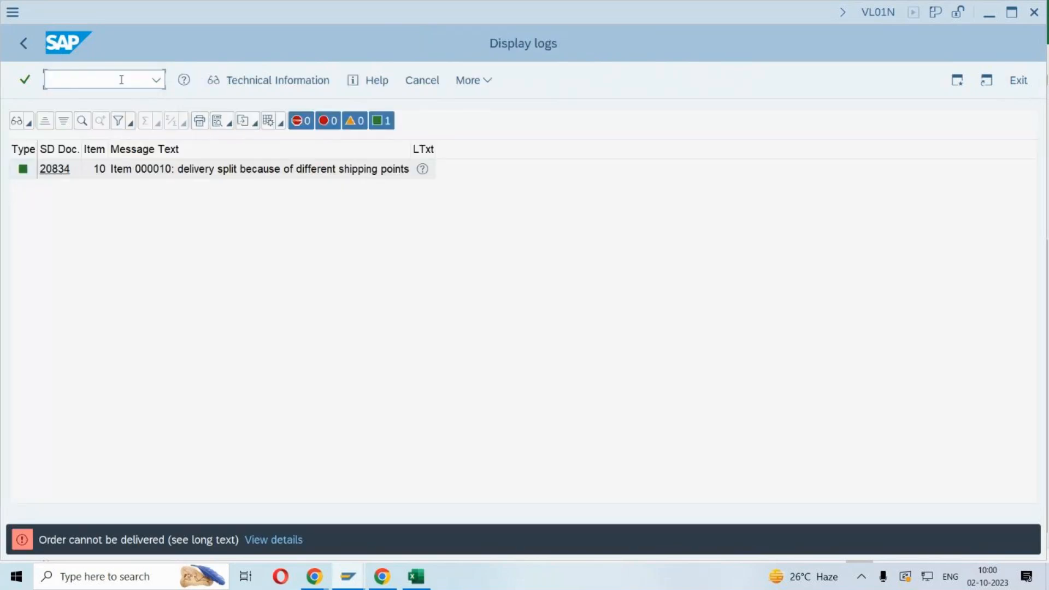
pyautogui.click(24, 43)
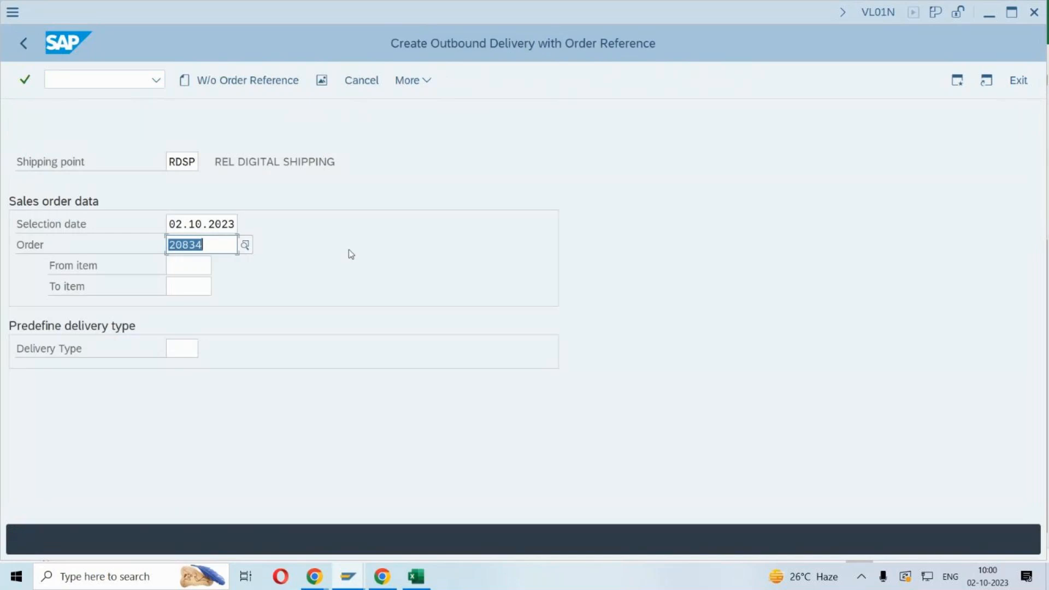
# - Set the shipping point to DESH and create the outbound delivery with reference to the saved free-of-charge order
pyautogui.click(196, 163)
pyautogui.press('BackSpace')
pyautogui.press('BackSpace')
pyautogui.press('BackSpace')
pyautogui.press('BackSpace')
pyautogui.press('Down')
pyautogui.press('Down')
pyautogui.press('Down')
pyautogui.press('Down')
pyautogui.press('Down')
pyautogui.press('Return')
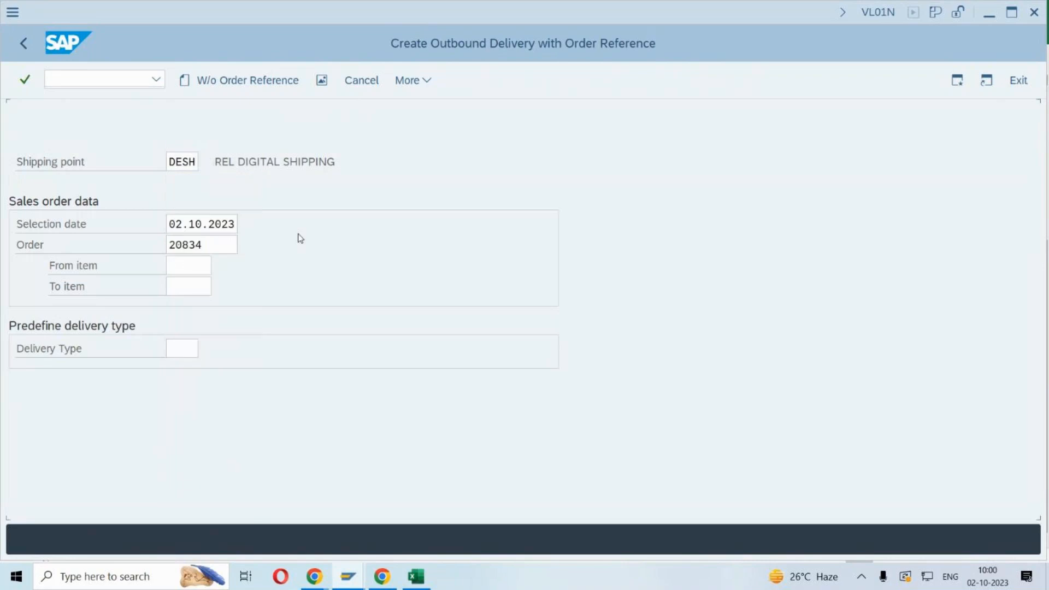
pyautogui.press('Return')
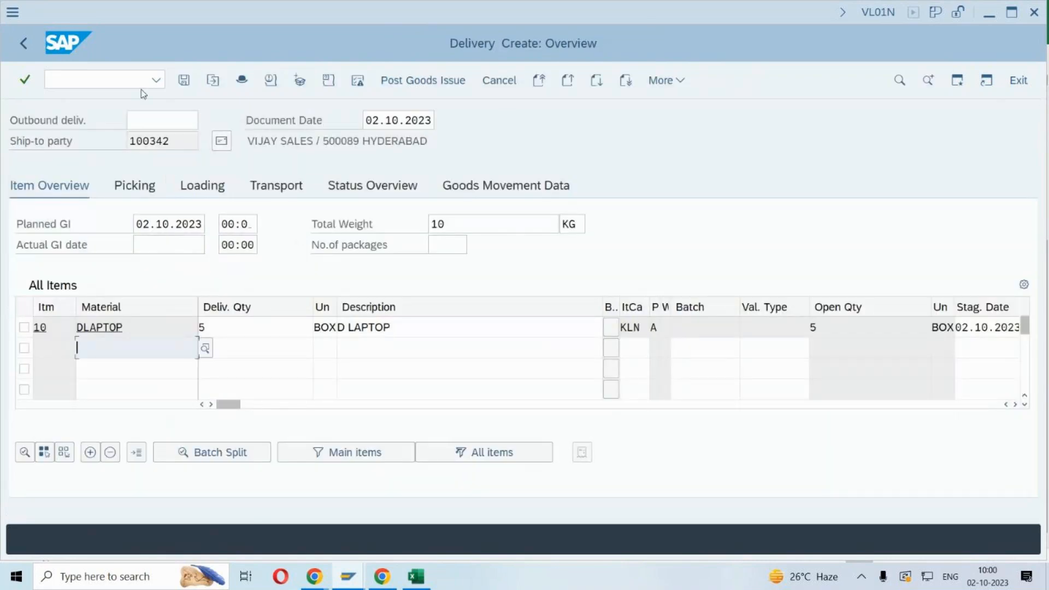
# - Set the picked quantity of the DLAPTOP delivery item to 5 and check the overall picking status
pyautogui.click(137, 186)
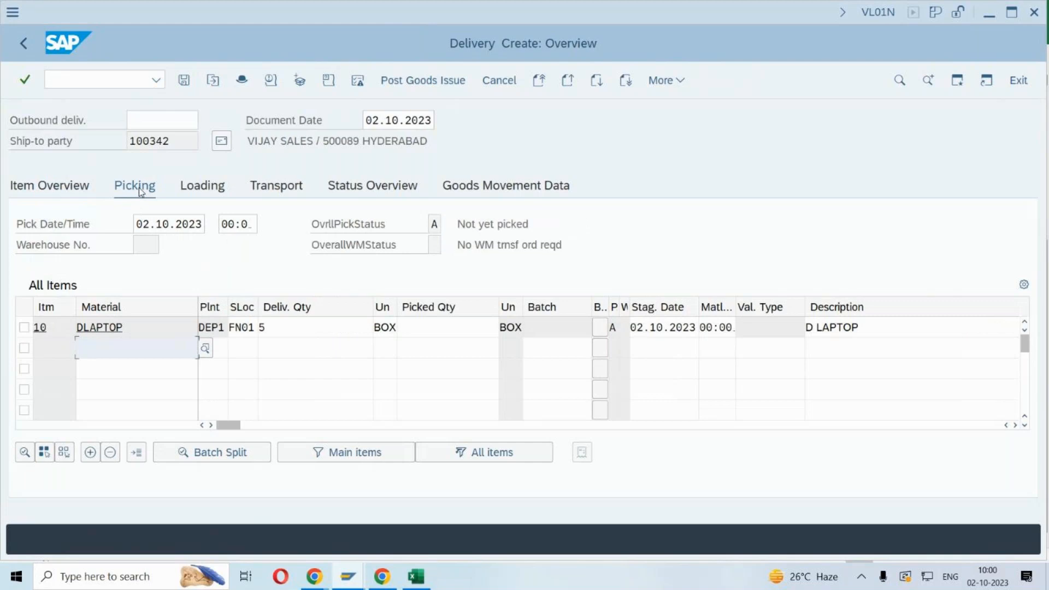
pyautogui.click(466, 331)
pyautogui.write('5')
pyautogui.press('Return')
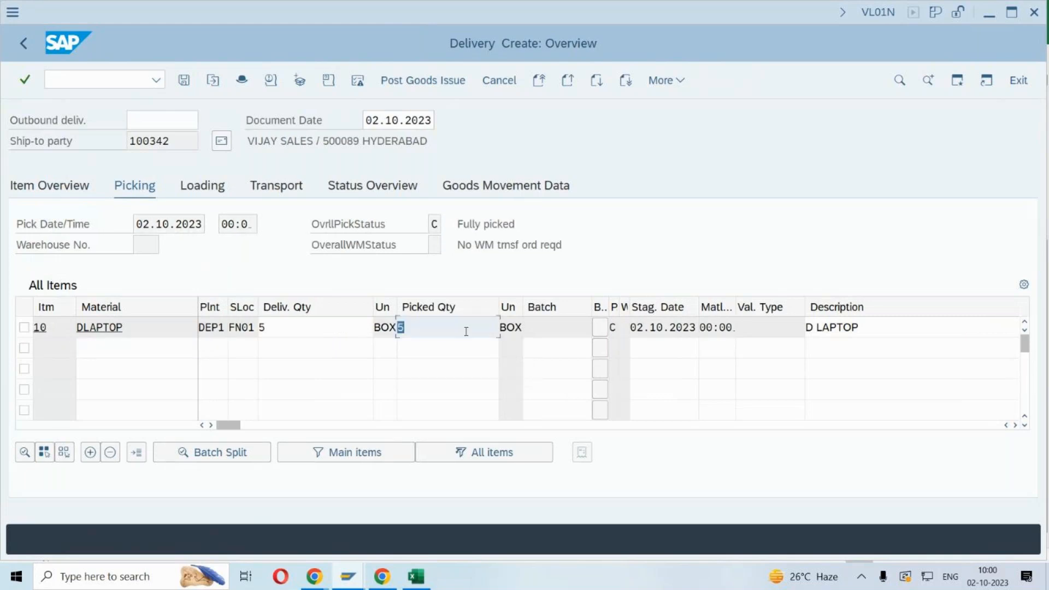
pyautogui.moveTo(532, 224); pyautogui.dragTo(414, 227)
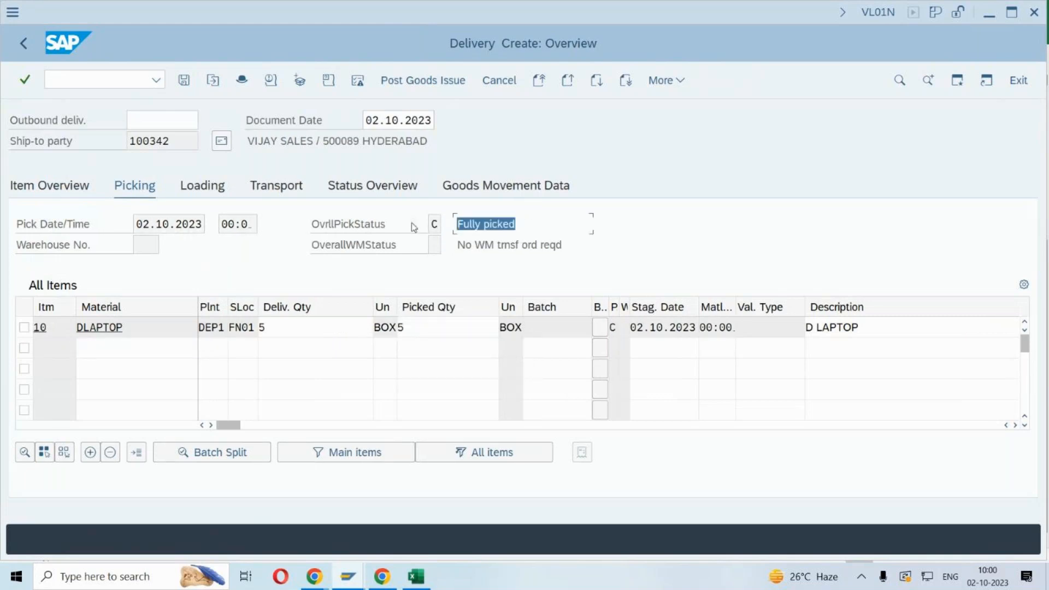
# - Check the DLAPTOP item's movement type in the goods movement data and try to post goods issue
pyautogui.click(502, 192)
pyautogui.click(436, 329)
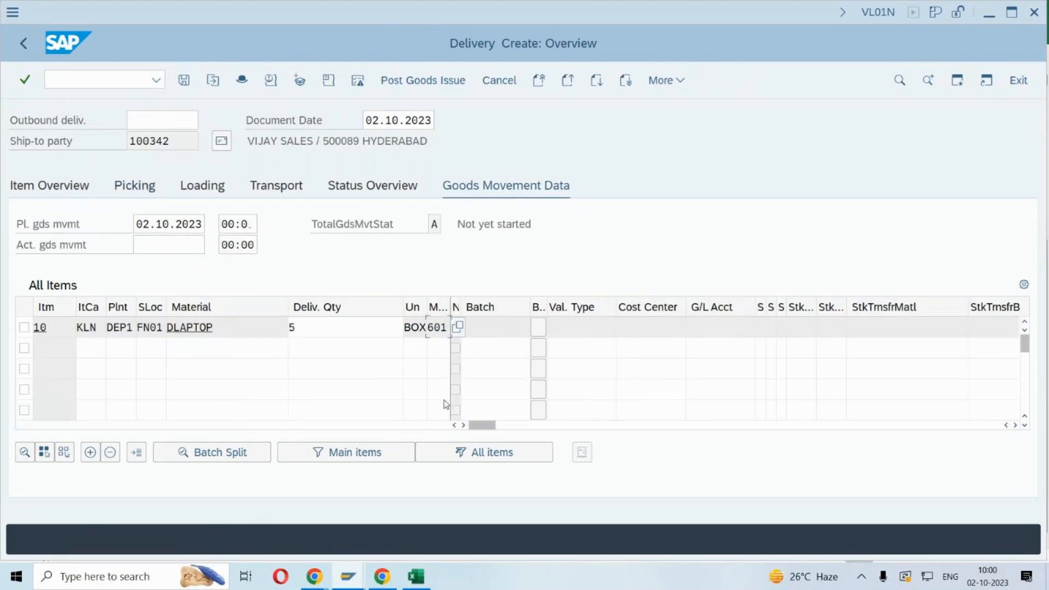
pyautogui.click(425, 81)
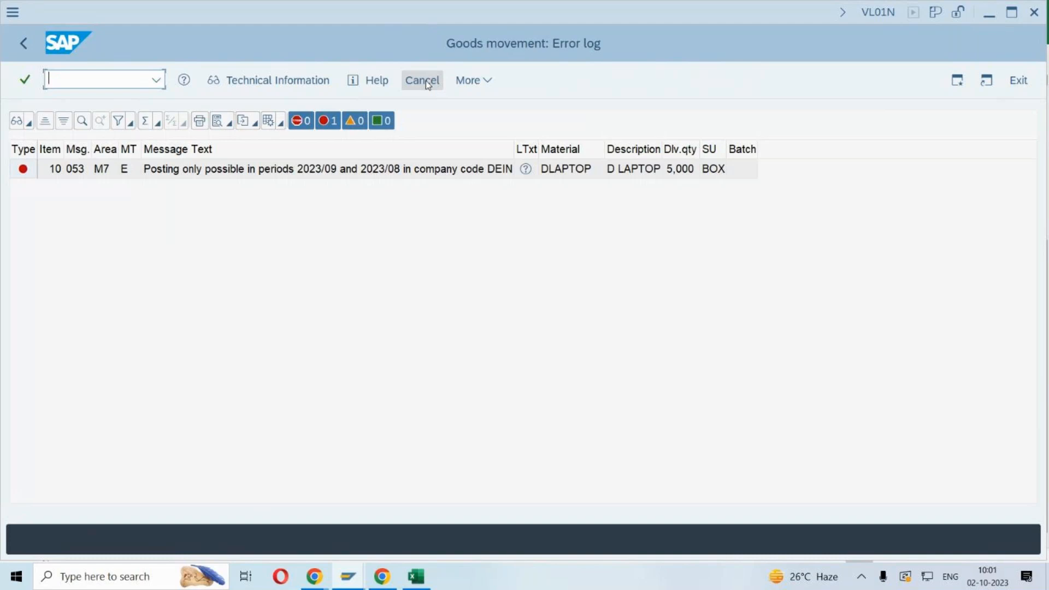
# - Examine the goods movement error log's message about the posting periods
pyautogui.click(388, 218)
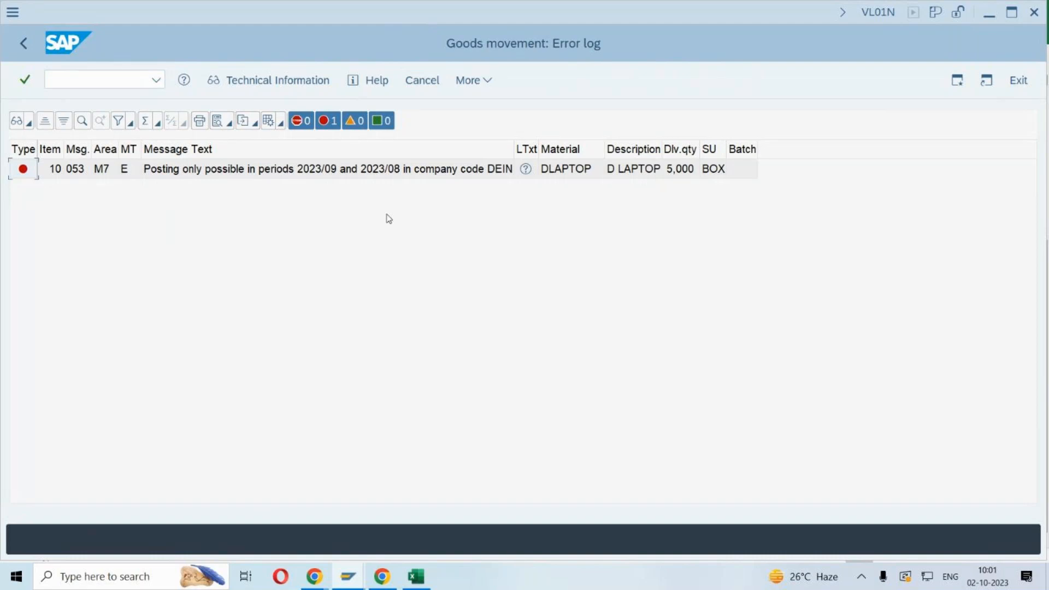
pyautogui.moveTo(997, 585)
pyautogui.click(330, 173)
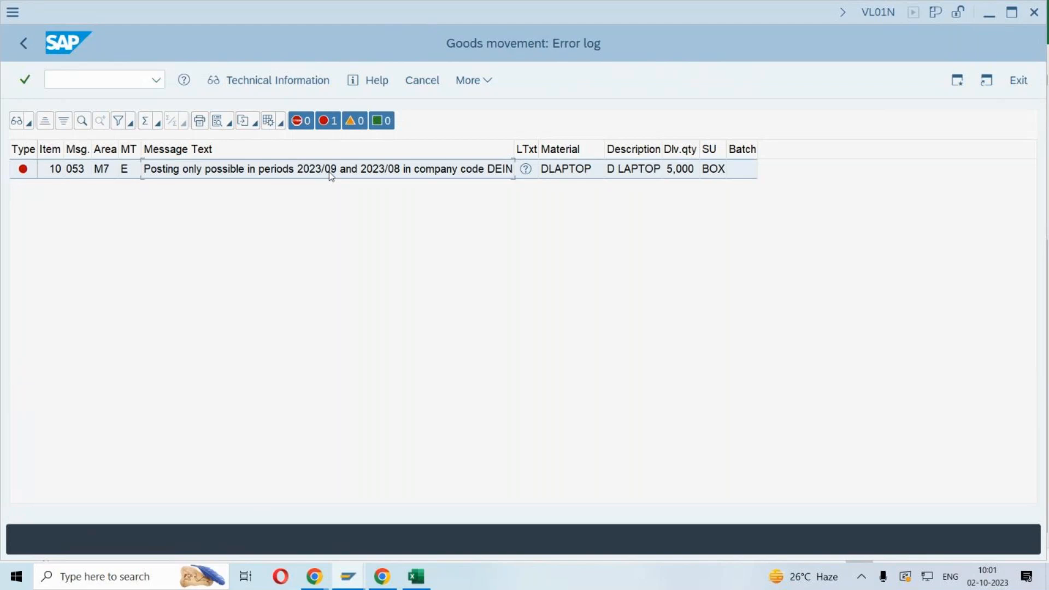
# - Run transaction MMRV for company code DEIN and check its current posting period
pyautogui.click(50, 81)
pyautogui.write('/NMMRV')
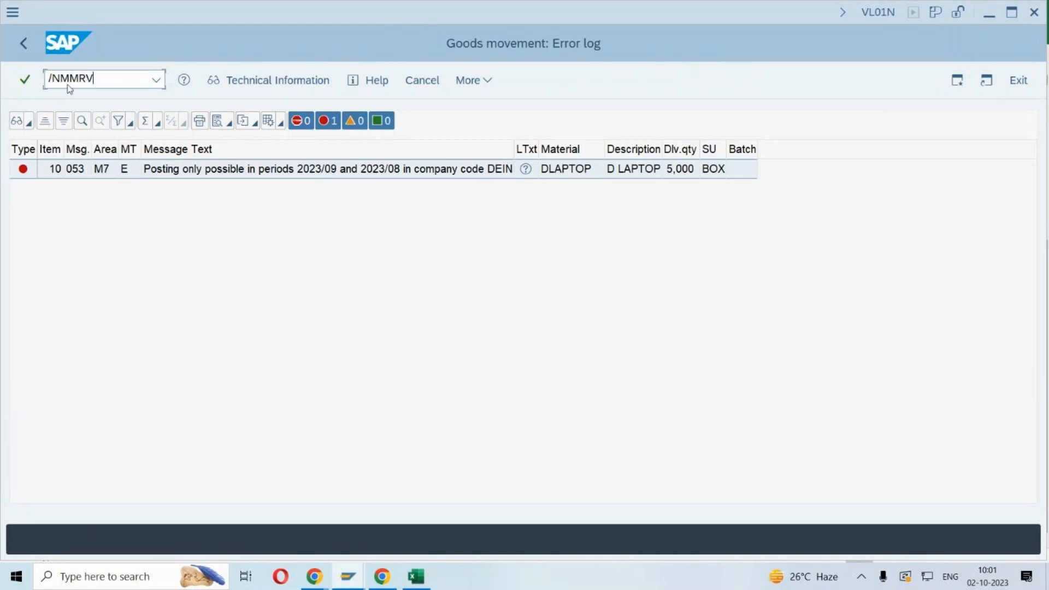
pyautogui.press('Return')
pyautogui.write('DEIN')
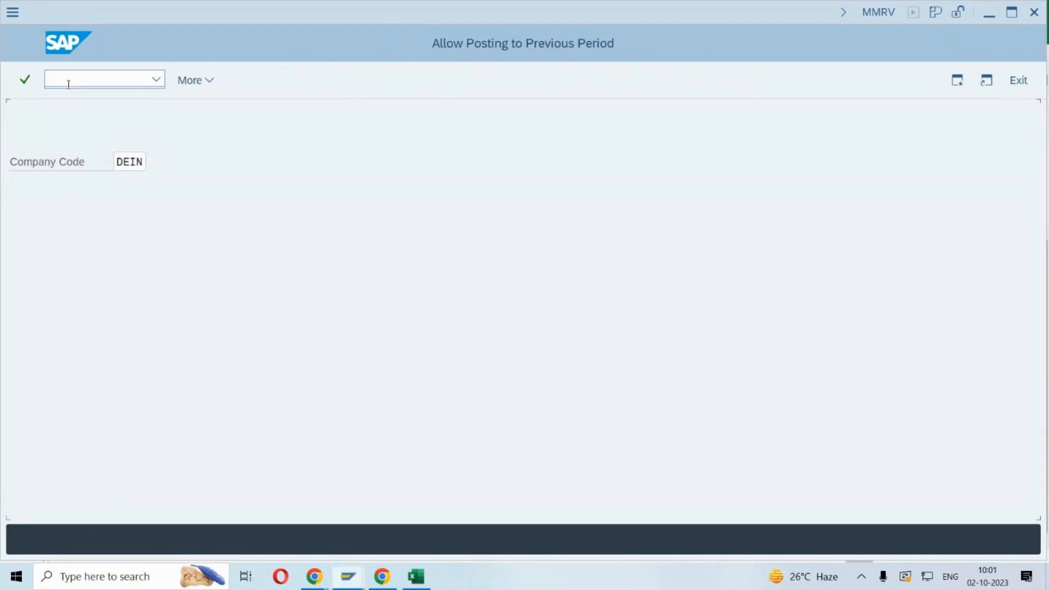
pyautogui.press('Return')
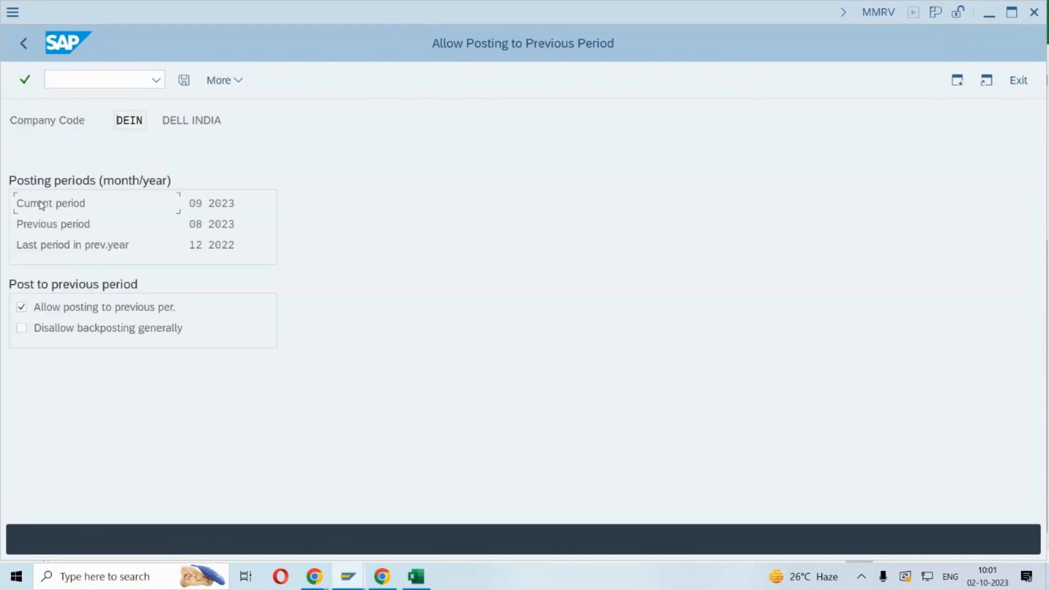
pyautogui.moveTo(187, 203); pyautogui.dragTo(269, 212)
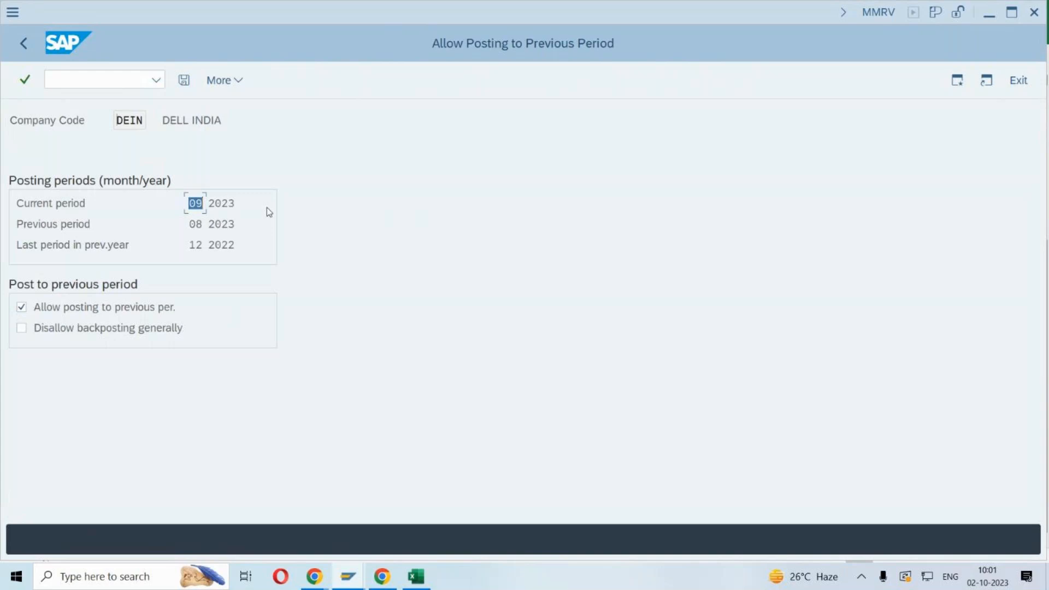
# - Start the material period closing transaction MMPV and set both the from and to company code to DEIN
pyautogui.click(94, 79)
pyautogui.write('/NMMPV')
pyautogui.press('Return')
pyautogui.write('DEIN')
pyautogui.press('Tab')
pyautogui.write('DEN')
pyautogui.press('Tab')
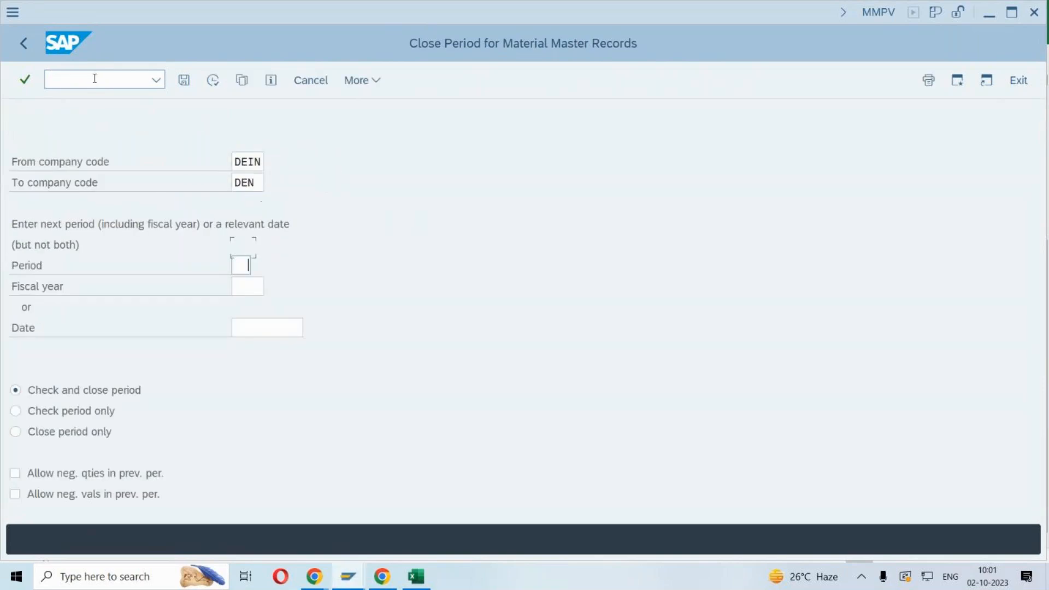
pyautogui.click(249, 182)
pyautogui.write('I')
pyautogui.press('Tab')
pyautogui.moveTo(235, 183); pyautogui.dragTo(354, 180)
pyautogui.write('DEIN')
pyautogui.press('Tab')
# - Set the next period to 10 and fiscal year to 2023, execute the period closing and check its log
pyautogui.write('10')
pyautogui.press('Tab')
pyautogui.write('2023')
pyautogui.press('Return')
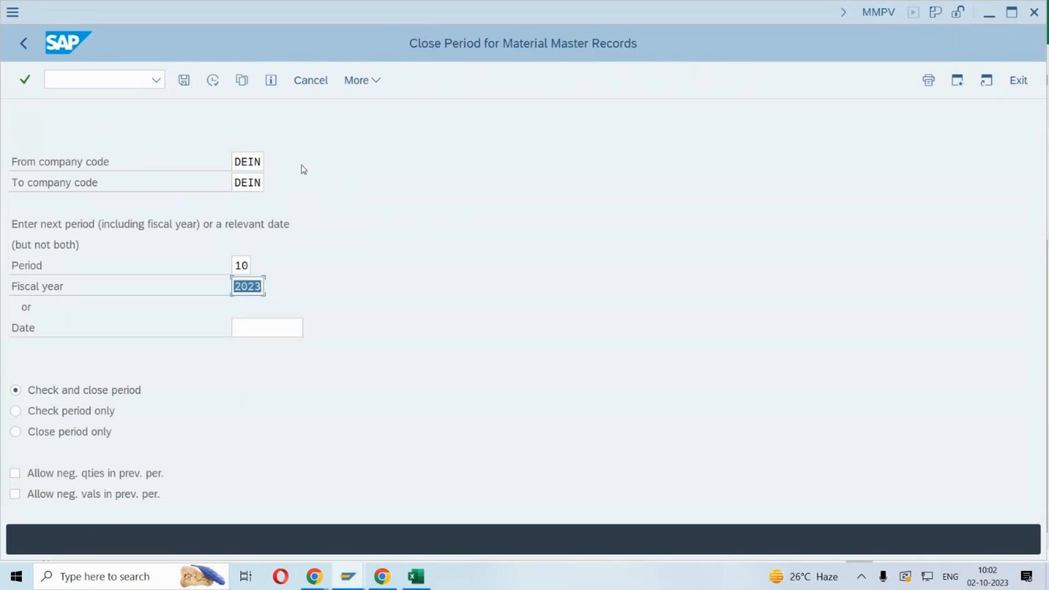
pyautogui.click(212, 82)
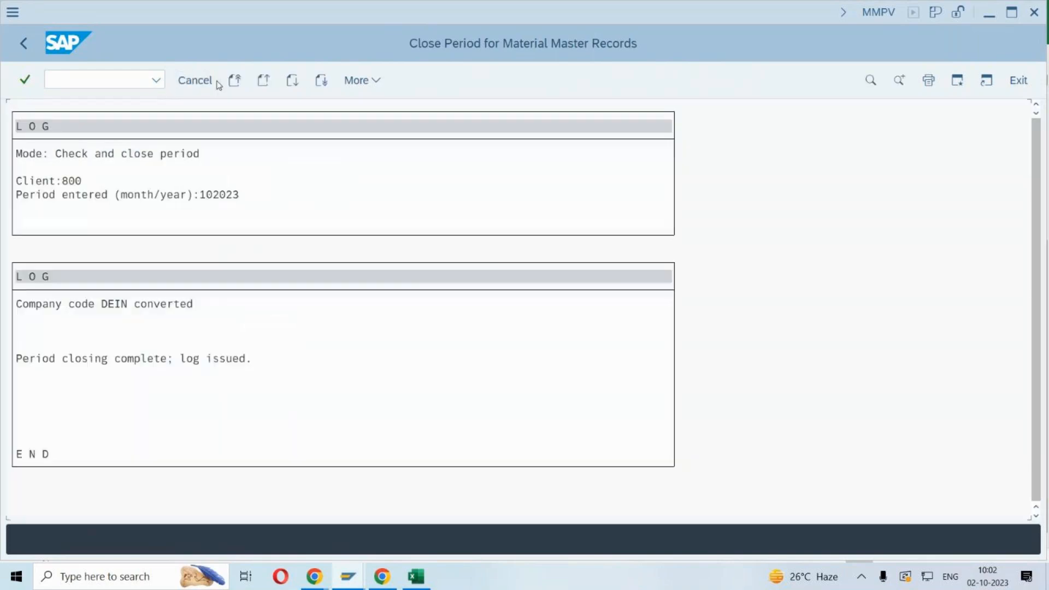
pyautogui.click(203, 358)
pyautogui.click(202, 305)
# - Recheck the current posting period of company code DEIN in MMRV
pyautogui.click(80, 84)
pyautogui.write('/NMMRV')
pyautogui.press('Return')
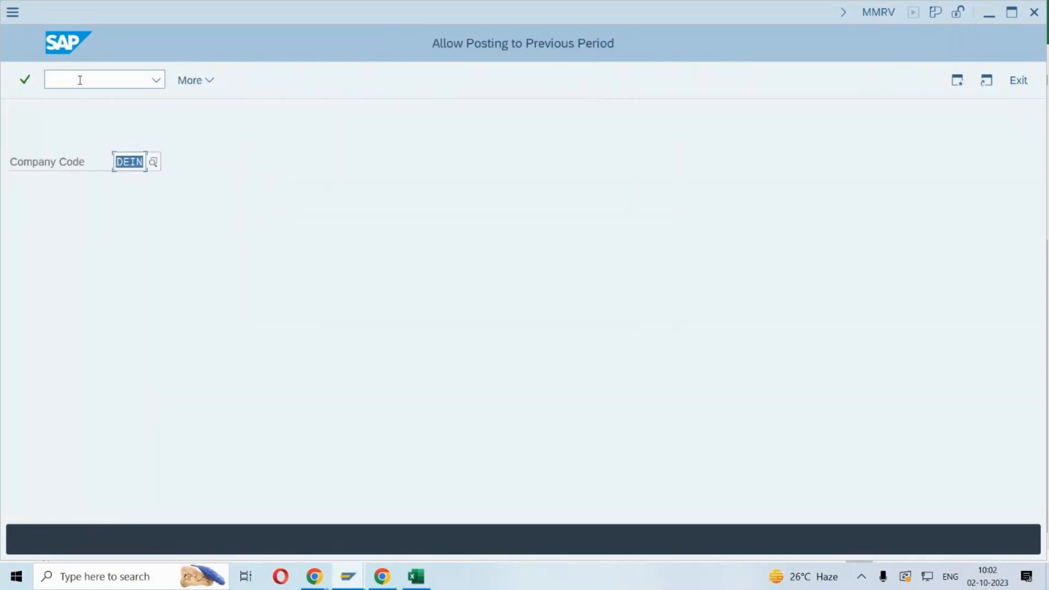
pyautogui.press('Return')
pyautogui.click(235, 202)
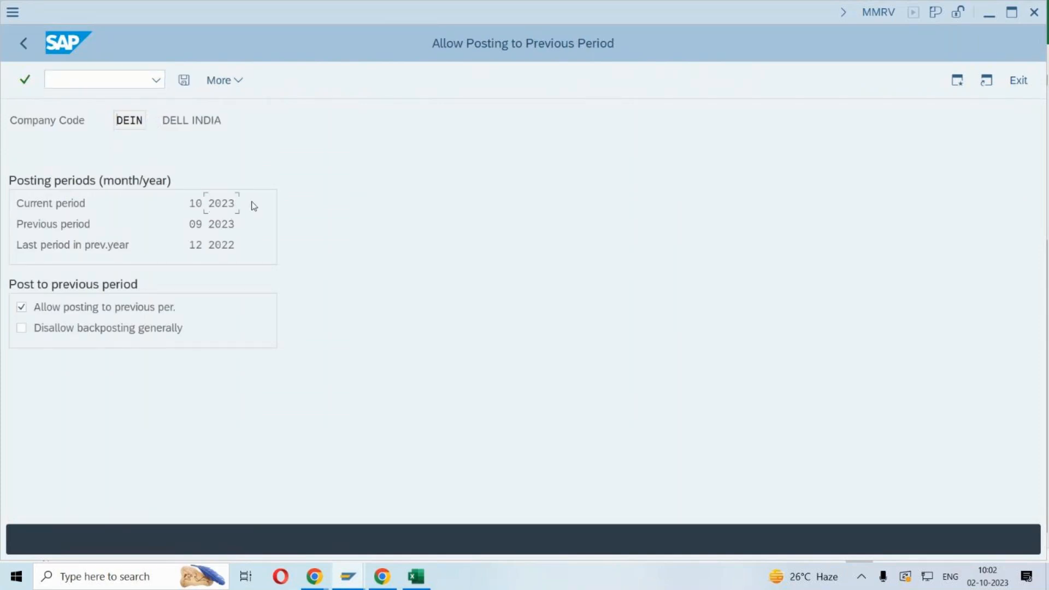
# - Start VL01N and create the outbound delivery with reference to the free-of-charge order for shipping point DESH again
pyautogui.click(87, 79)
pyautogui.write('/NLL01N')
pyautogui.press('Return')
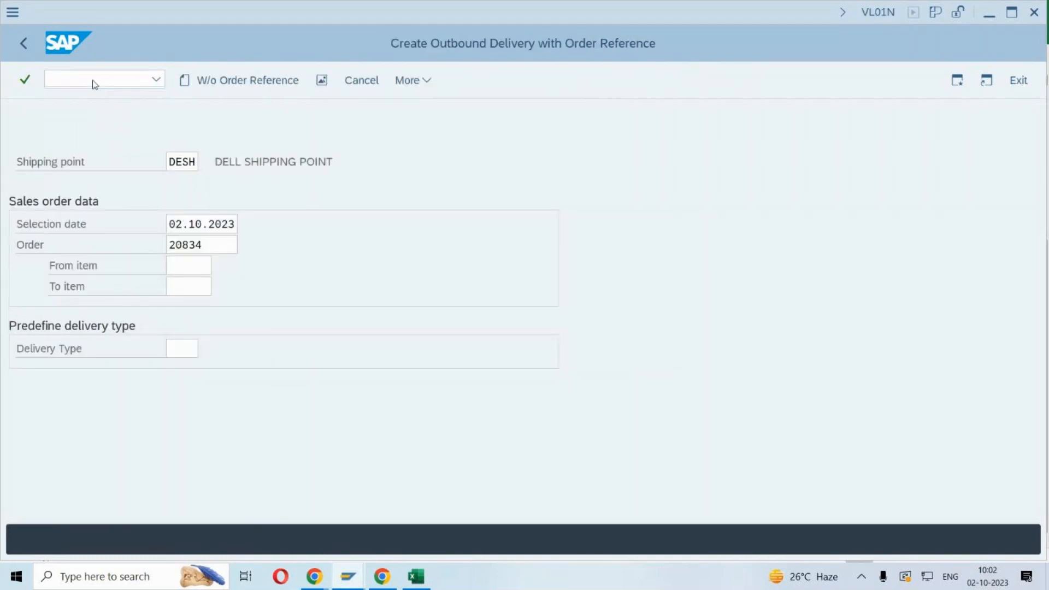
pyautogui.press('Return')
# - Set the DLAPTOP item's picked quantity to 5, try to post goods issue and check the error log message
pyautogui.click(438, 328)
pyautogui.write('5')
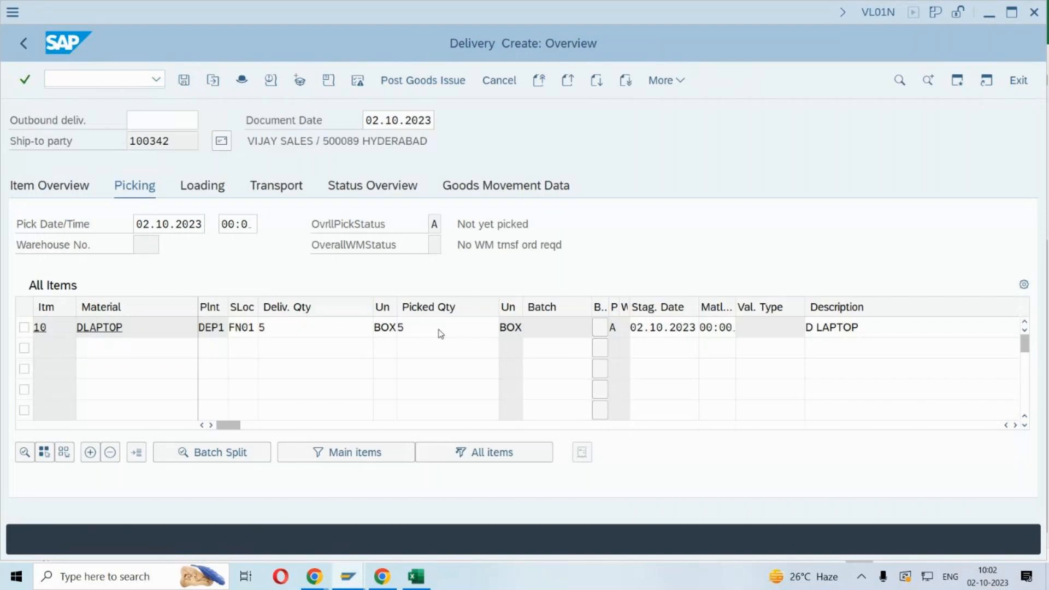
pyautogui.press('Return')
pyautogui.click(438, 81)
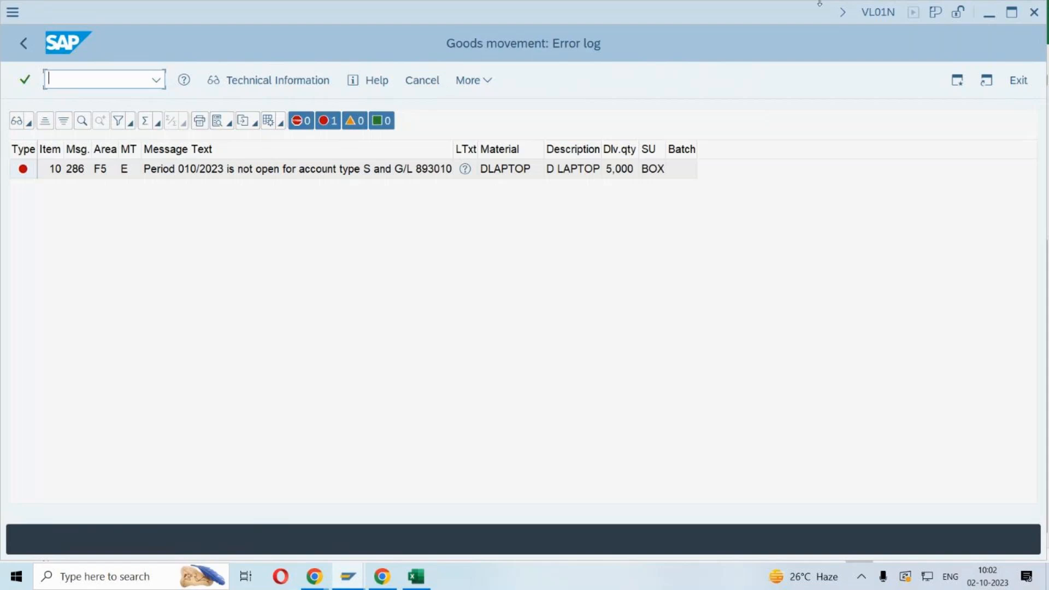
pyautogui.click(272, 177)
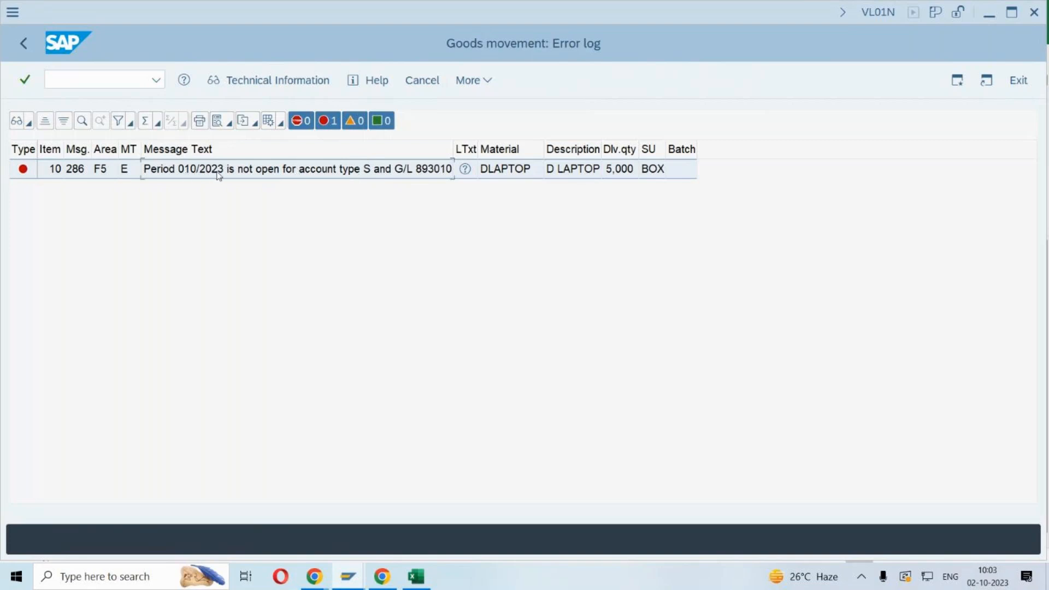
# - Open the posting periods maintenance in OB52, find variant DEIN and select its entries for account types A and S
pyautogui.click(127, 81)
pyautogui.write('/NOB52')
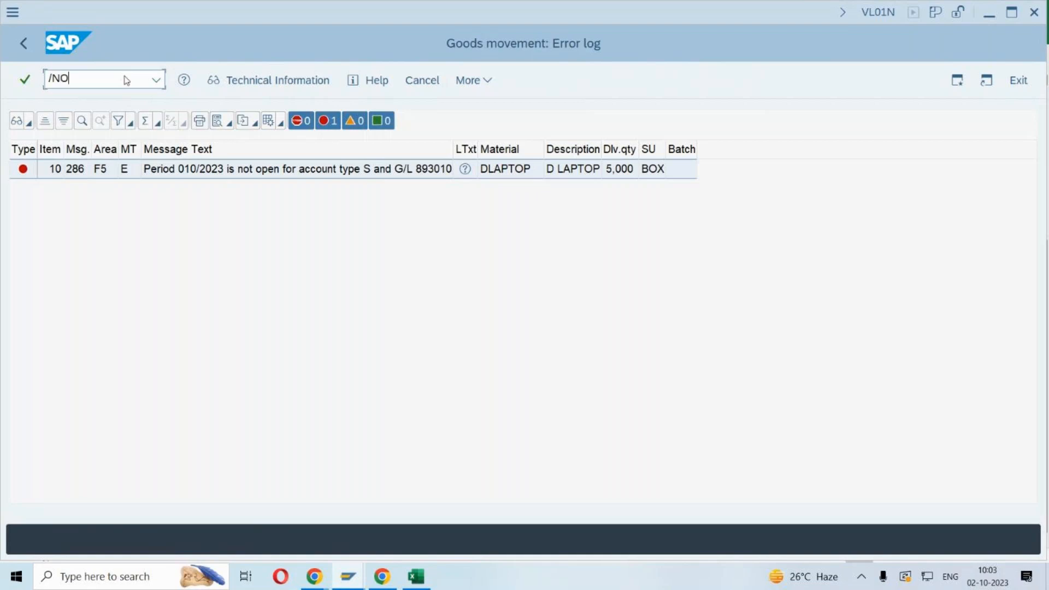
pyautogui.press('Return')
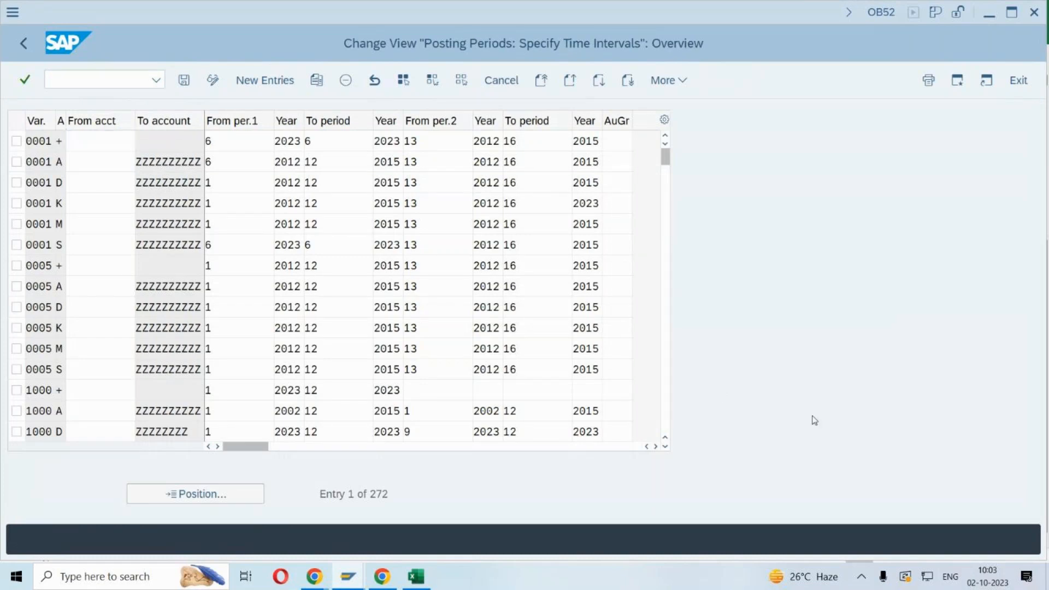
pyautogui.press('pagedown')
pyautogui.press('pagedown')
pyautogui.press('pagedown')
pyautogui.press('pagedown')
pyautogui.press('pagedown')
pyautogui.press('pagedown')
pyautogui.press('pagedown')
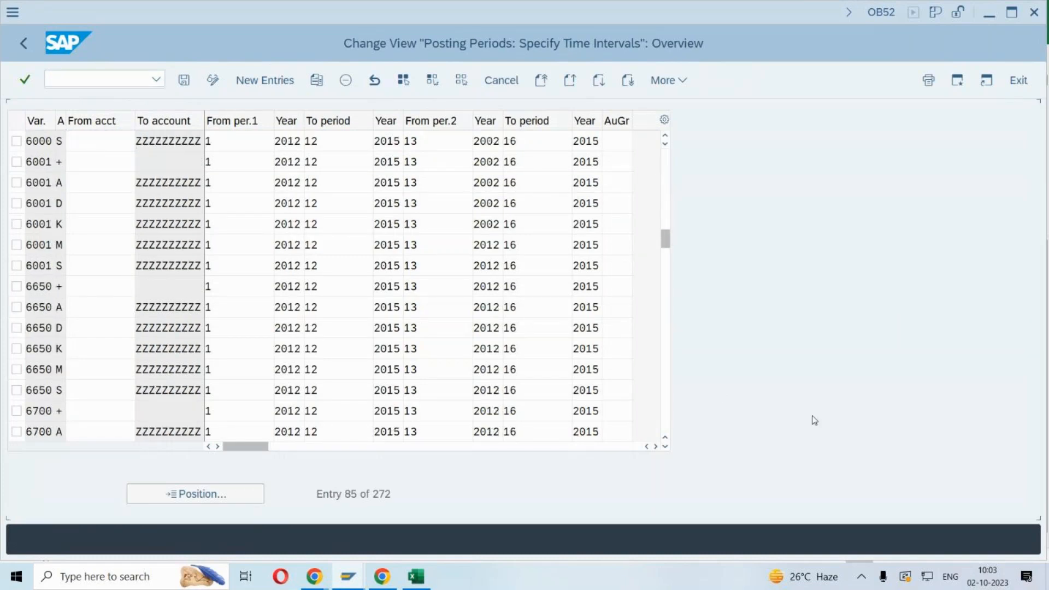
pyautogui.press('pagedown')
pyautogui.press('pagedown')
pyautogui.press('pagedown')
pyautogui.press('pagedown')
pyautogui.press('pagedown')
pyautogui.press('pagedown')
pyautogui.press('pagedown')
pyautogui.press('pagedown')
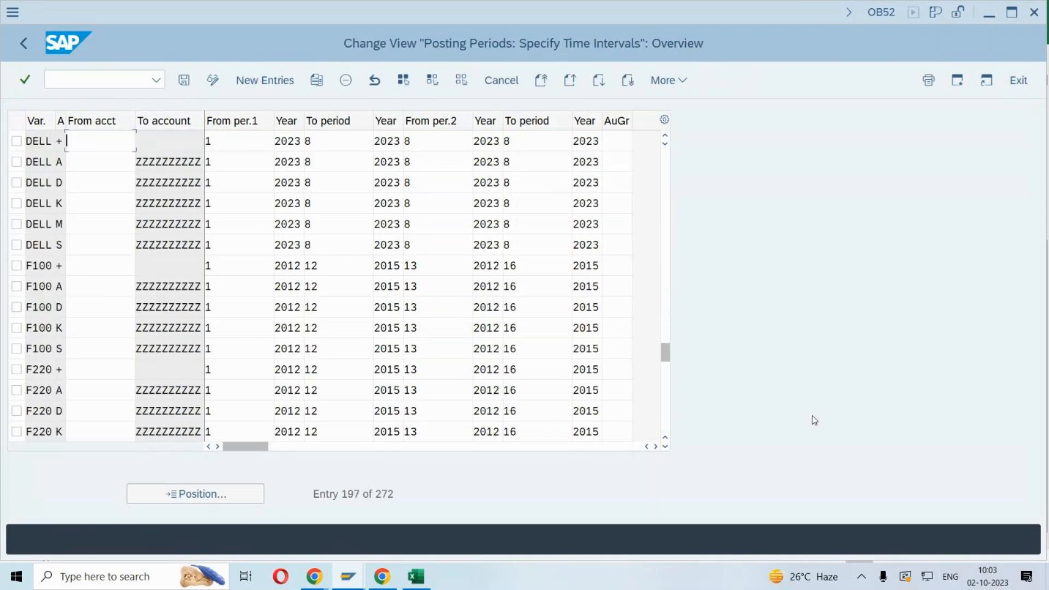
pyautogui.press('pageup')
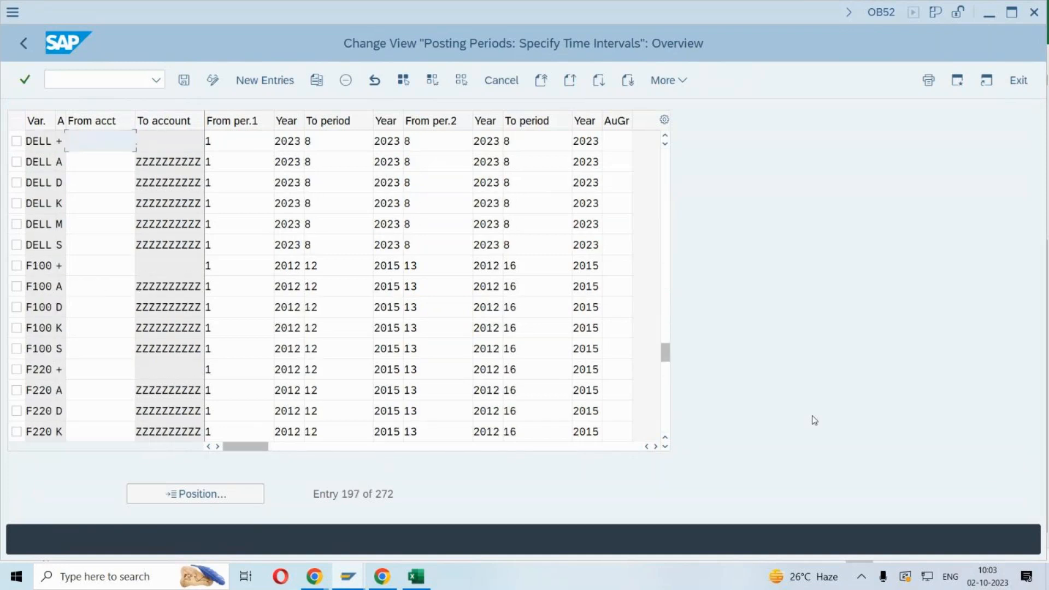
pyautogui.scroll(1, 814, 421)
pyautogui.scroll(2, 167, 268)
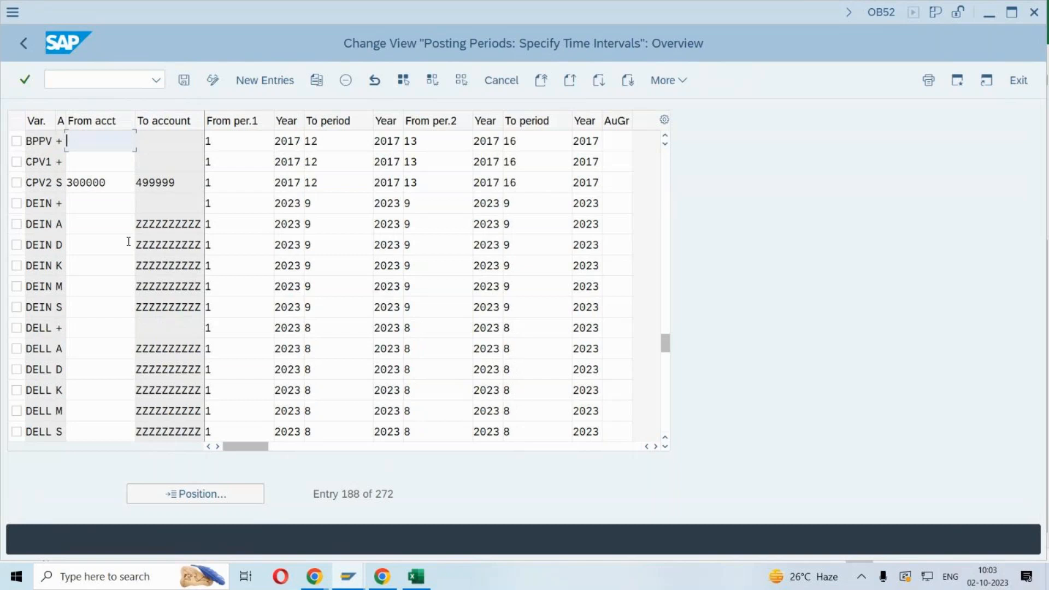
pyautogui.click(16, 224)
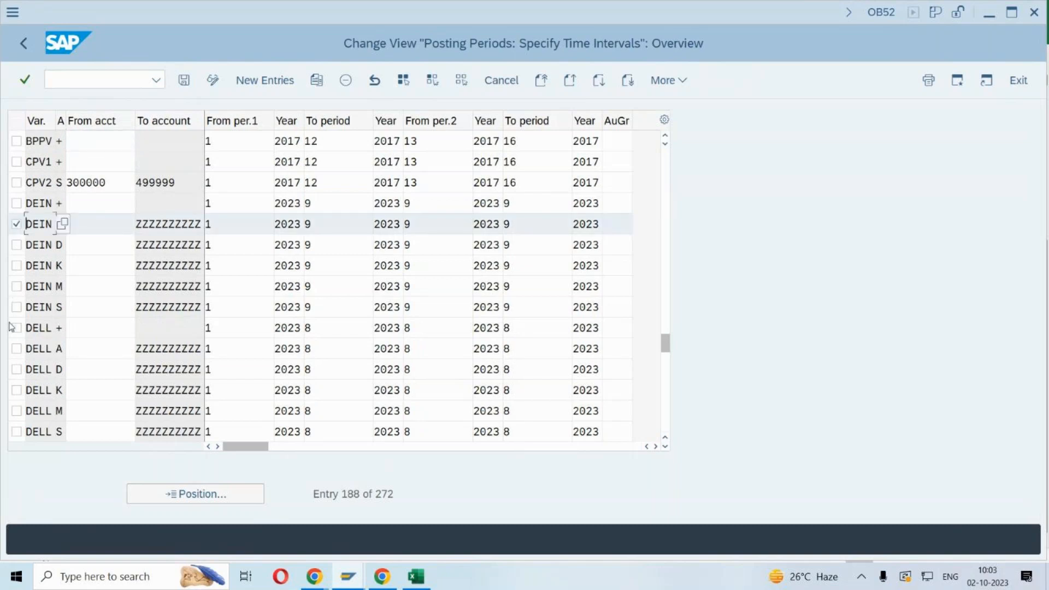
pyautogui.click(16, 307)
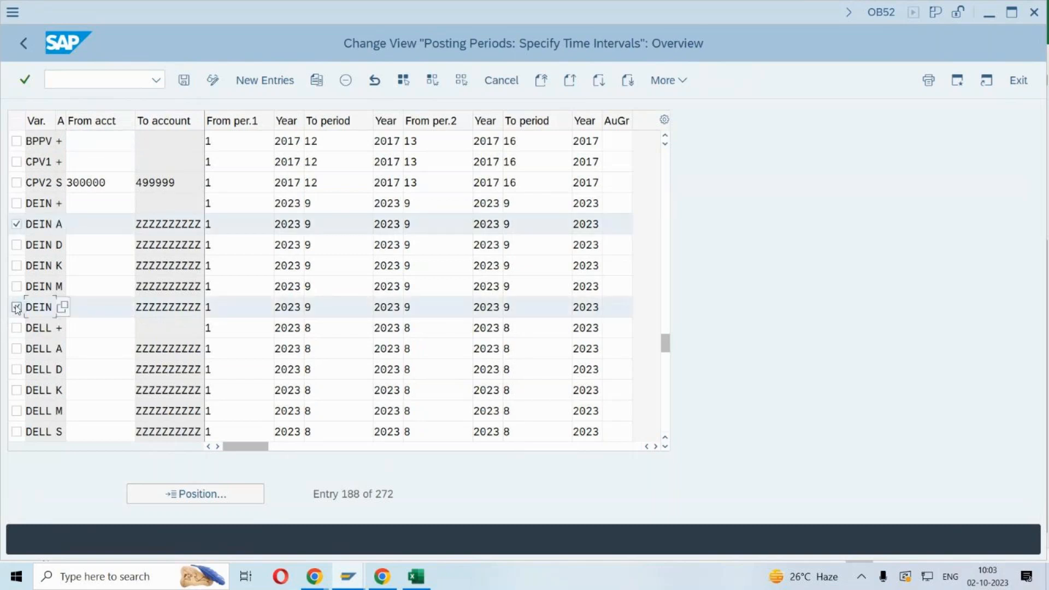
# - Clear both To period values and the From per.2 value for DEIN account types A, D, K, M and S
pyautogui.click(348, 223)
pyautogui.moveTo(346, 223); pyautogui.dragTo(346, 306)
pyautogui.press('Delete')
pyautogui.click(444, 222)
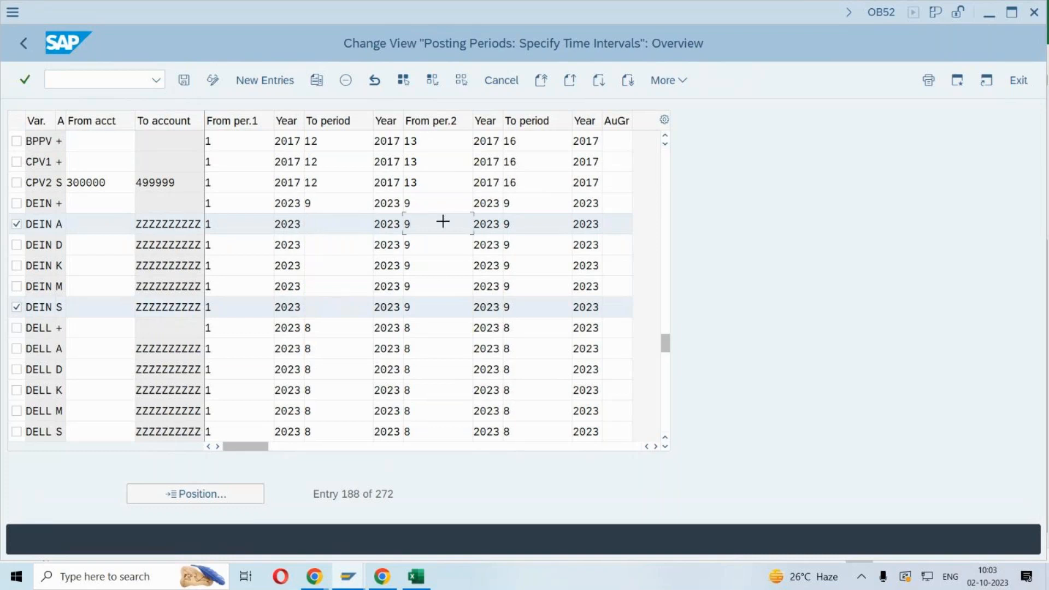
pyautogui.moveTo(445, 221); pyautogui.dragTo(446, 309)
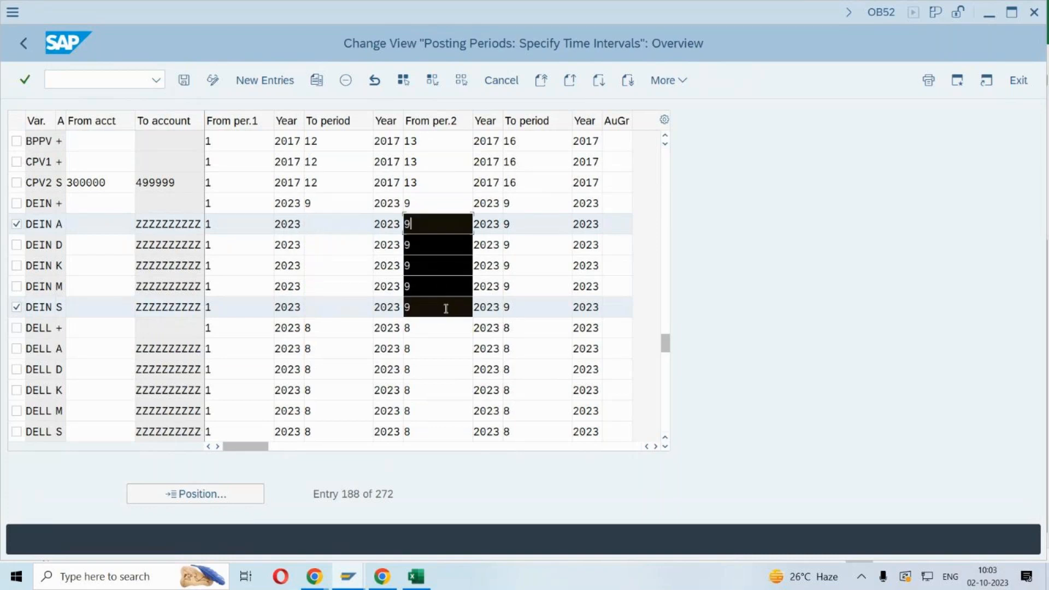
pyautogui.press('Delete')
pyautogui.click(532, 220)
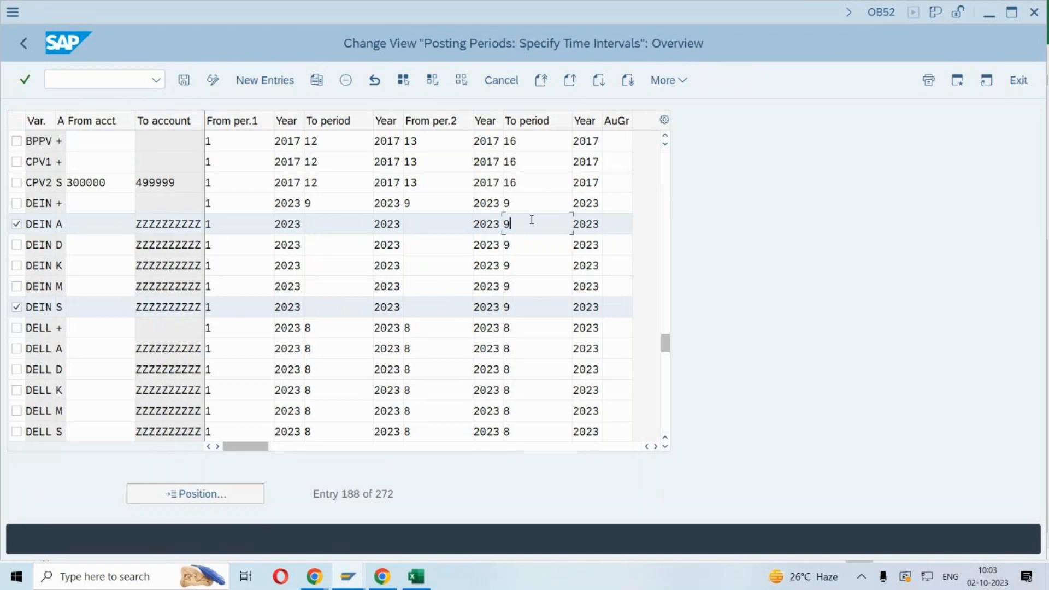
pyautogui.moveTo(530, 219); pyautogui.dragTo(529, 308)
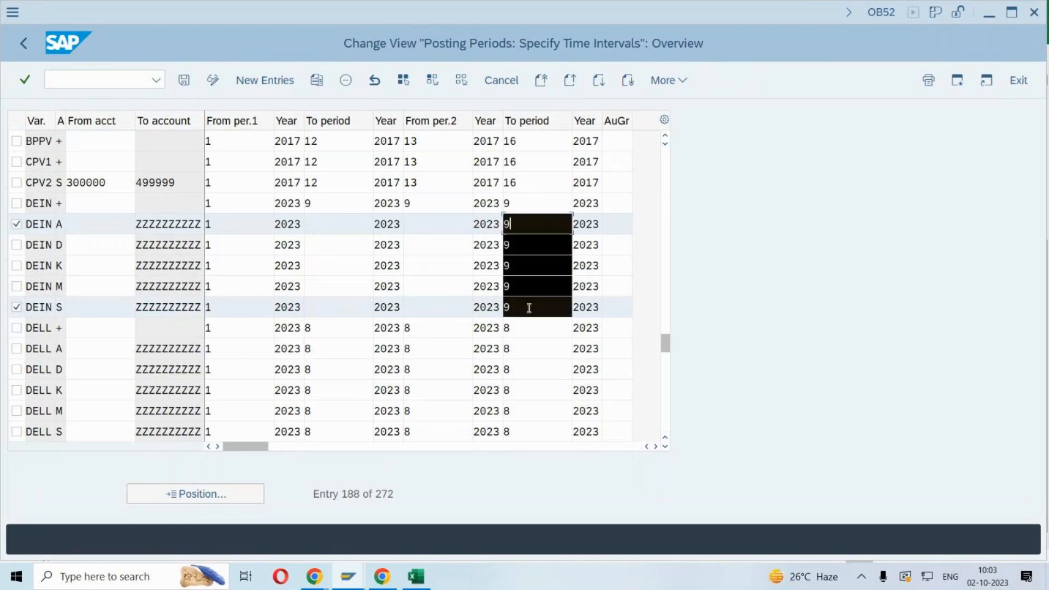
pyautogui.press('Delete')
# - Set the first To period to 10 for DEIN account types A, D, K, M and S
pyautogui.click(330, 225)
pyautogui.write('10')
pyautogui.hotkey('shift', 'Left')
pyautogui.hotkey('shift', 'Left')
pyautogui.hotkey('ctrl', 'c')
pyautogui.press('Down')
pyautogui.hotkey('ctrl', 'v')
pyautogui.press('Down')
pyautogui.hotkey('ctrl', 'v')
pyautogui.press('Down')
pyautogui.hotkey('ctrl', 'v')
pyautogui.press('Down')
pyautogui.hotkey('ctrl', 'v')
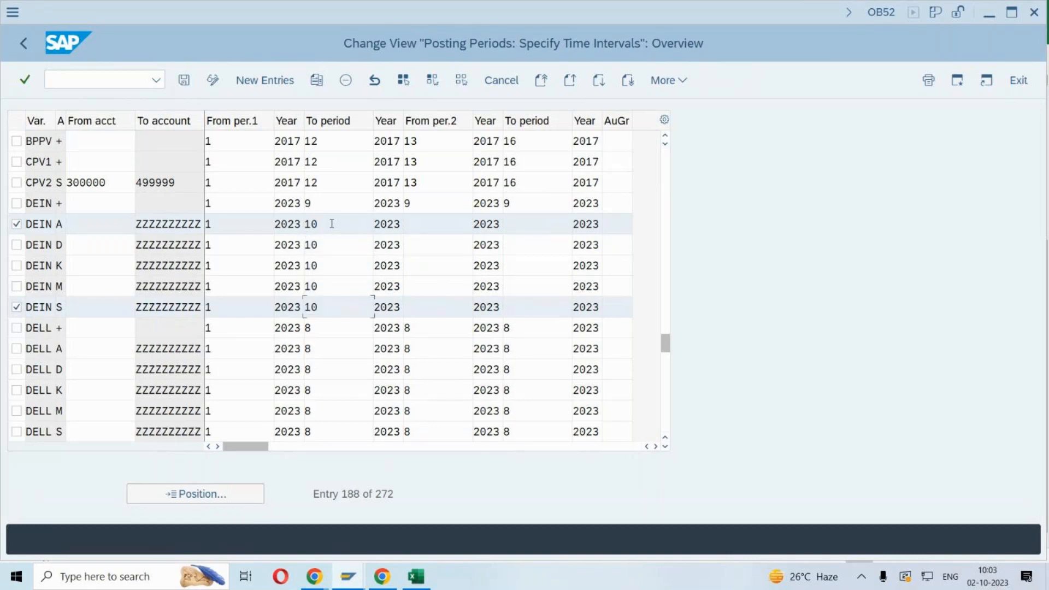
# - Set From per.2 to 10 for DEIN account types A, D, K, M and S
pyautogui.click(442, 225)
pyautogui.hotkey('ctrl', 'v')
pyautogui.press('Down')
pyautogui.hotkey('ctrl', 'v')
pyautogui.press('Down')
pyautogui.hotkey('ctrl', 'v')
pyautogui.press('Down')
pyautogui.hotkey('ctrl', 'v')
pyautogui.press('Down')
pyautogui.hotkey('ctrl', 'v')
# - Set the second To period to 10 for DEIN account types A, D, K, M and S
pyautogui.click(518, 225)
pyautogui.hotkey('ctrl', 'v')
pyautogui.press('Down')
pyautogui.hotkey('ctrl', 'v')
pyautogui.press('Down')
pyautogui.hotkey('ctrl', 'v')
pyautogui.press('Down')
pyautogui.hotkey('ctrl', 'v')
pyautogui.press('Down')
pyautogui.hotkey('ctrl', 'v')
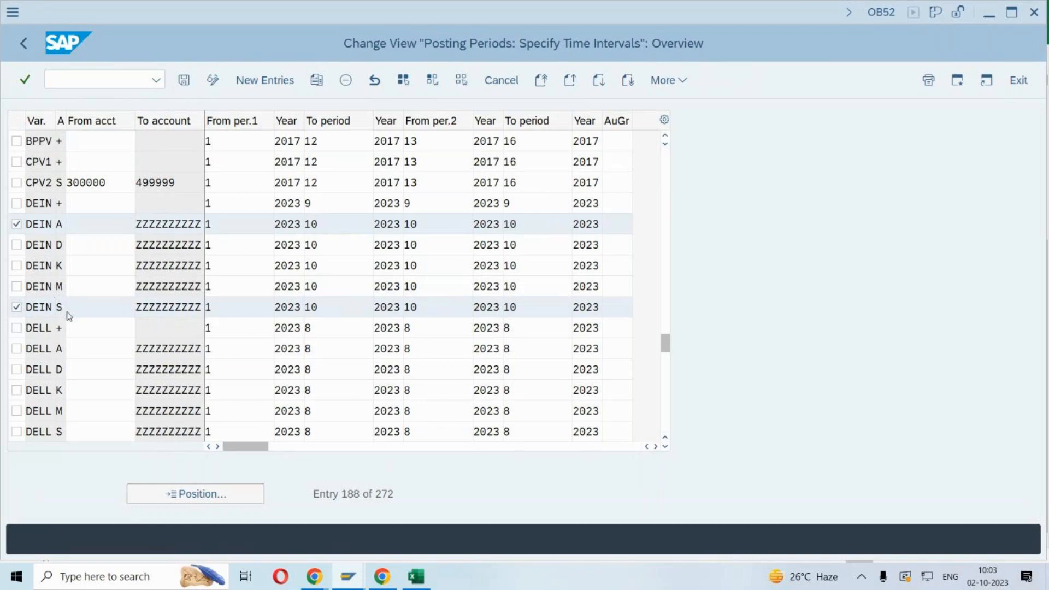
# - Check the possible account types for the posting period entries and save the changed DEIN periods
pyautogui.press('F4')
pyautogui.click(45, 224)
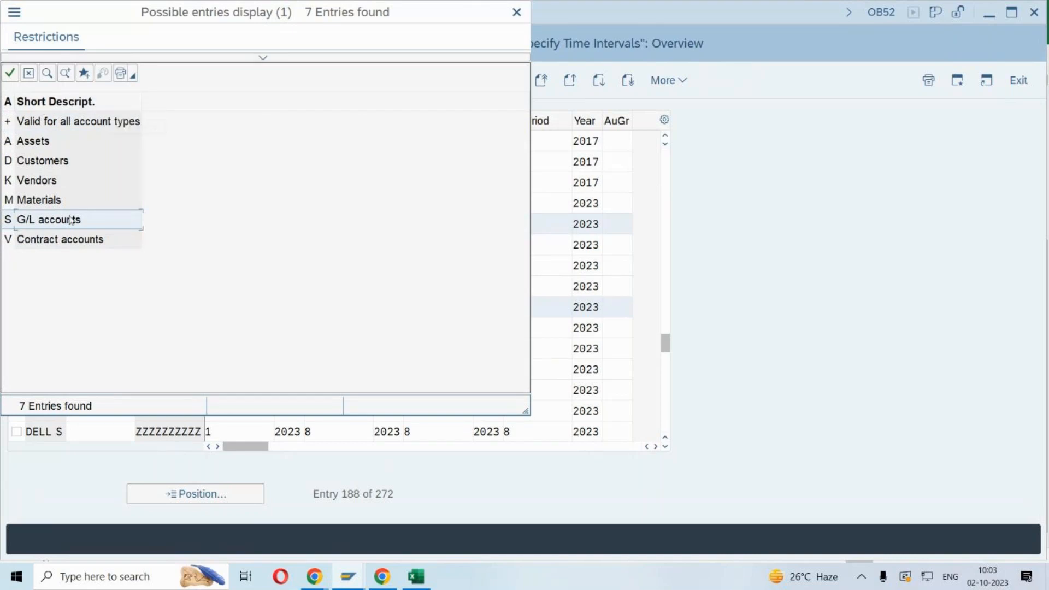
pyautogui.click(517, 12)
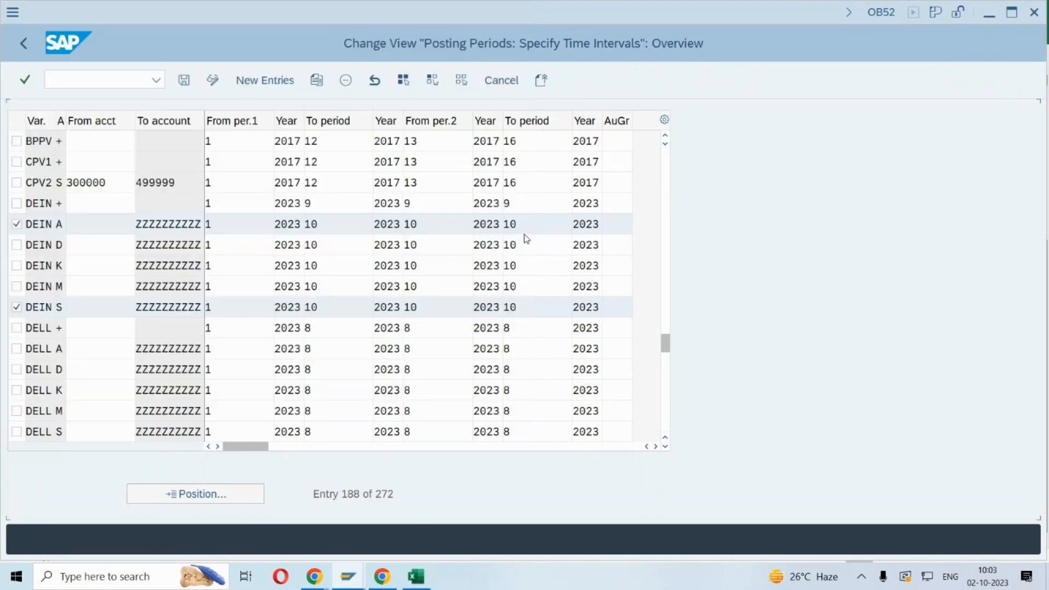
pyautogui.click(184, 80)
pyautogui.click(328, 327)
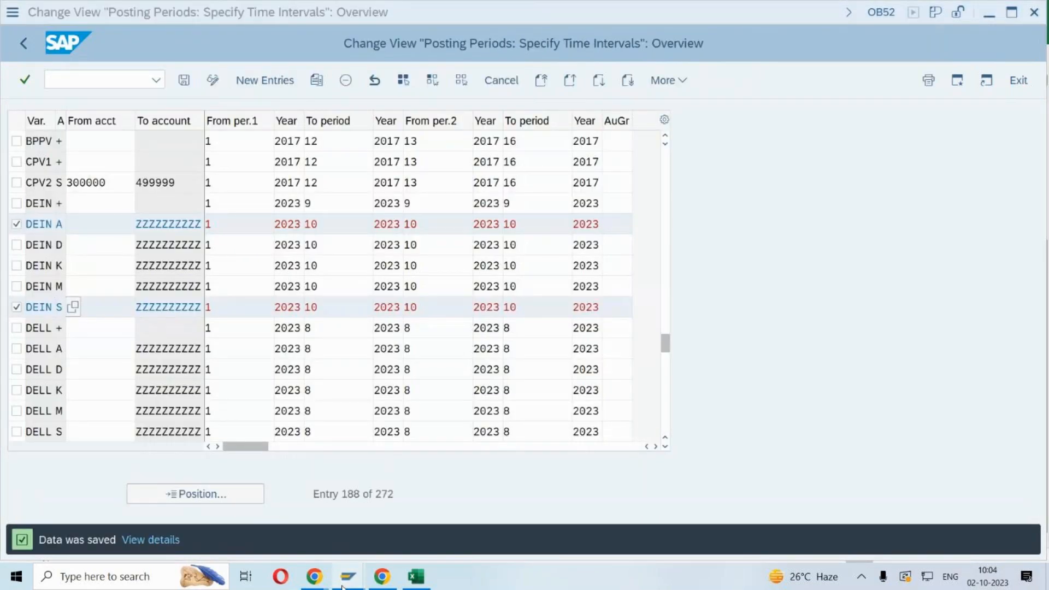
# - Switch to the ABAP Editor session, start VL01N and create the outbound delivery with reference to the free-of-charge order
pyautogui.moveTo(349, 577)
pyautogui.click(579, 523)
pyautogui.click(106, 80)
pyautogui.write('/NVL01N')
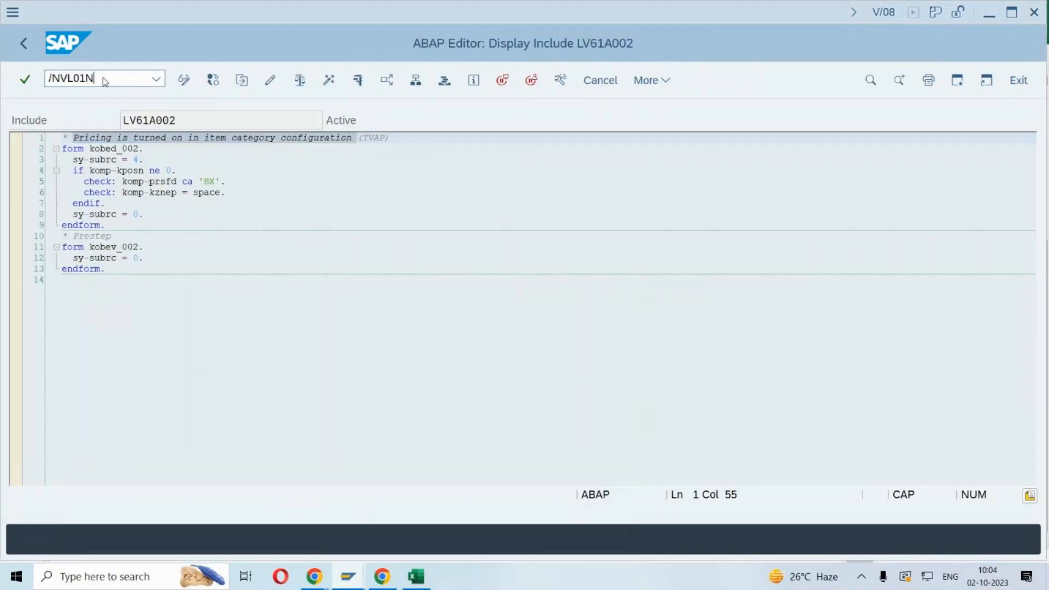
pyautogui.press('Return')
pyautogui.press('Return')
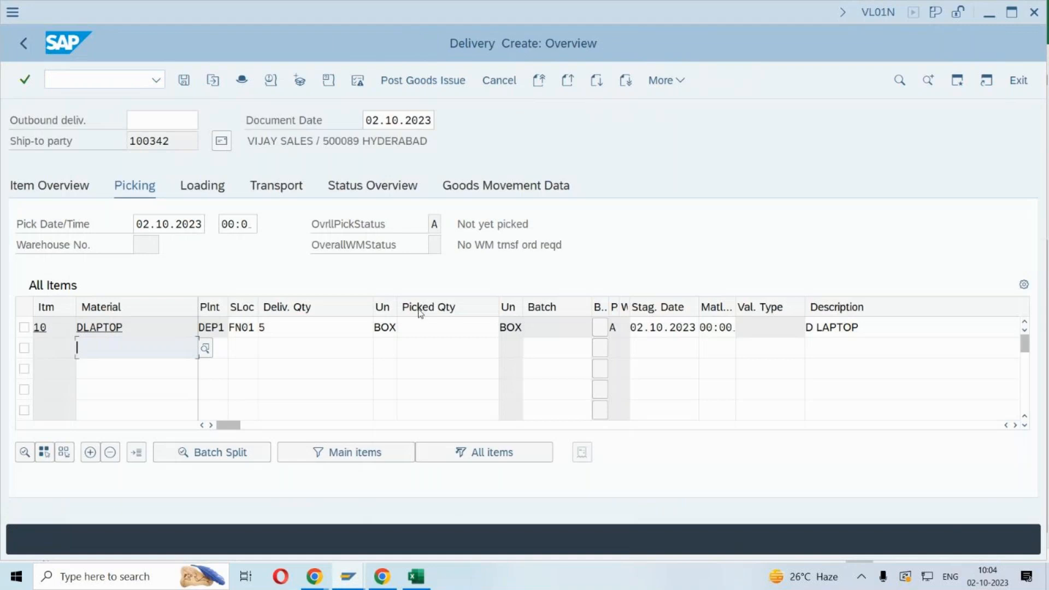
# - Set the picked quantity of the DLAPTOP item to 5 and try to post goods issue for the delivery
pyautogui.click(455, 327)
pyautogui.write('5')
pyautogui.press('Return')
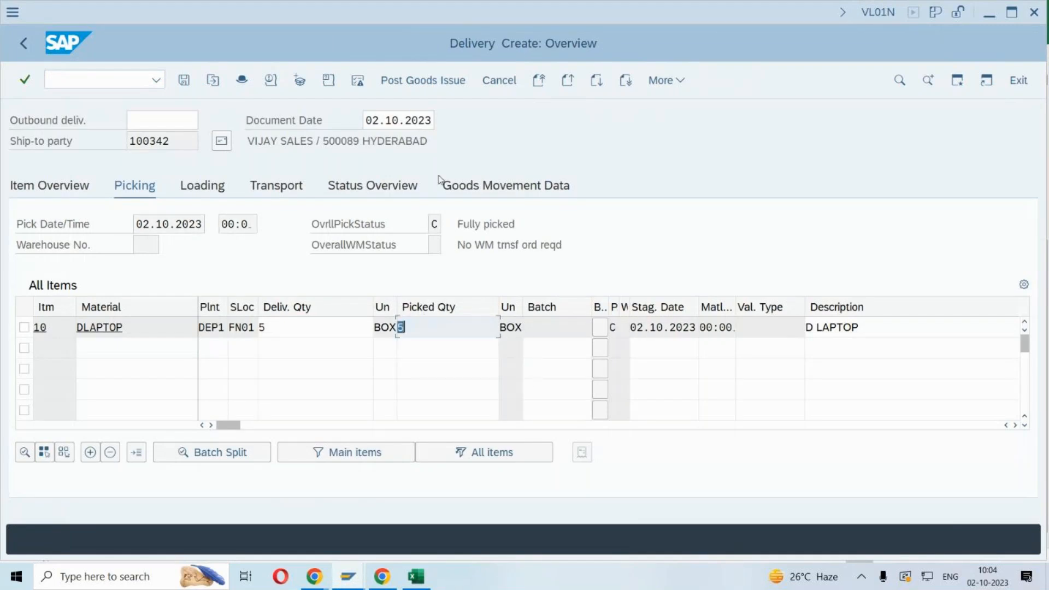
pyautogui.click(438, 83)
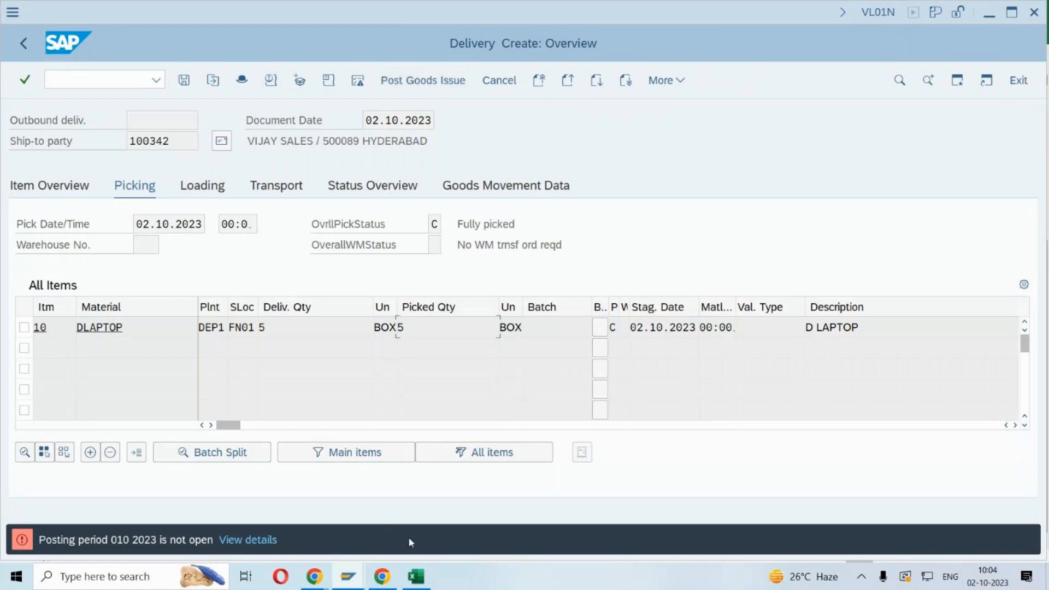
# - Close the posting periods session, return to the delivery session and try to post goods issue again
pyautogui.moveTo(359, 586)
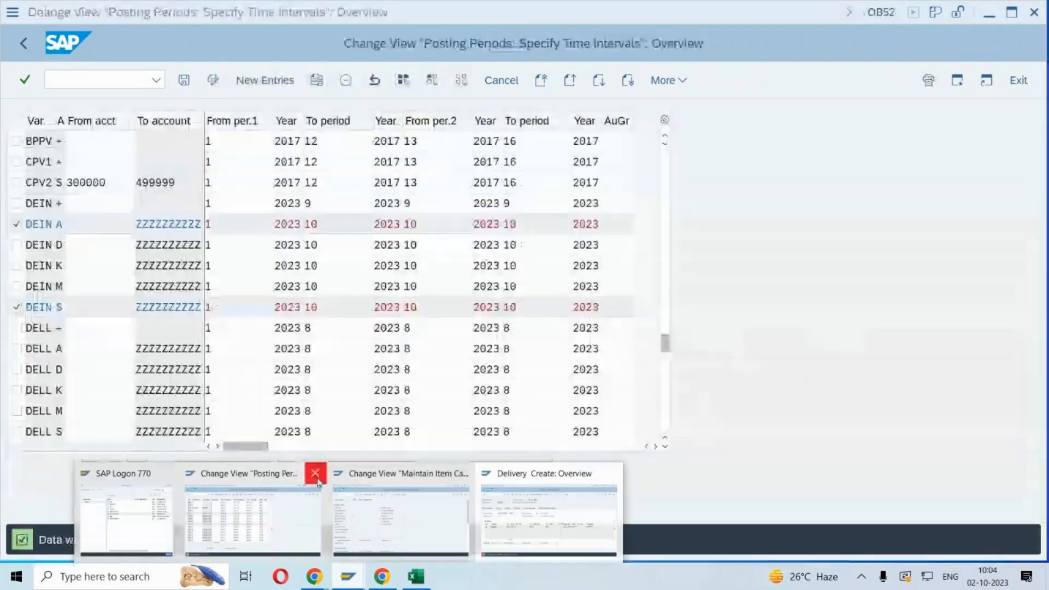
pyautogui.click(315, 473)
pyautogui.click(481, 477)
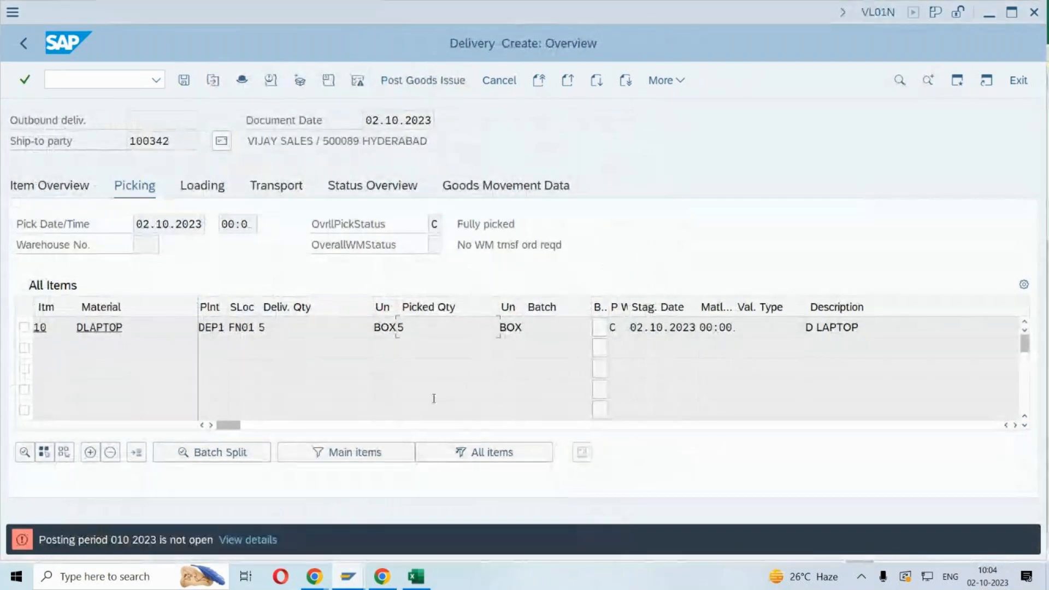
pyautogui.click(458, 82)
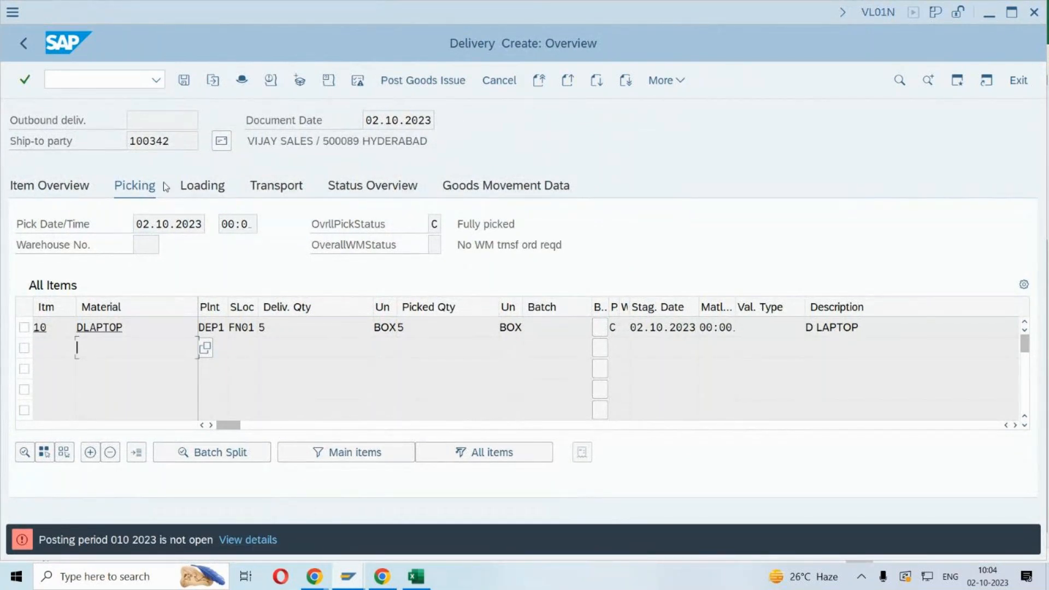
# - Start transaction OMWD and position the account determination list on valuation area DEP1
pyautogui.click(130, 80)
pyautogui.write('/nOMWD')
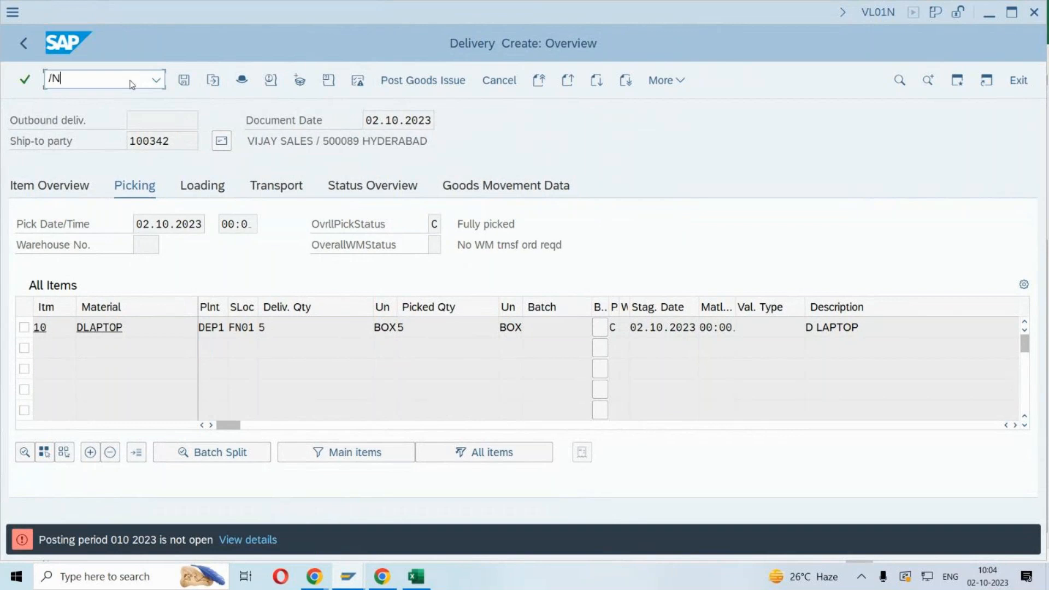
pyautogui.press('Return')
pyautogui.click(257, 494)
pyautogui.write('DEP1')
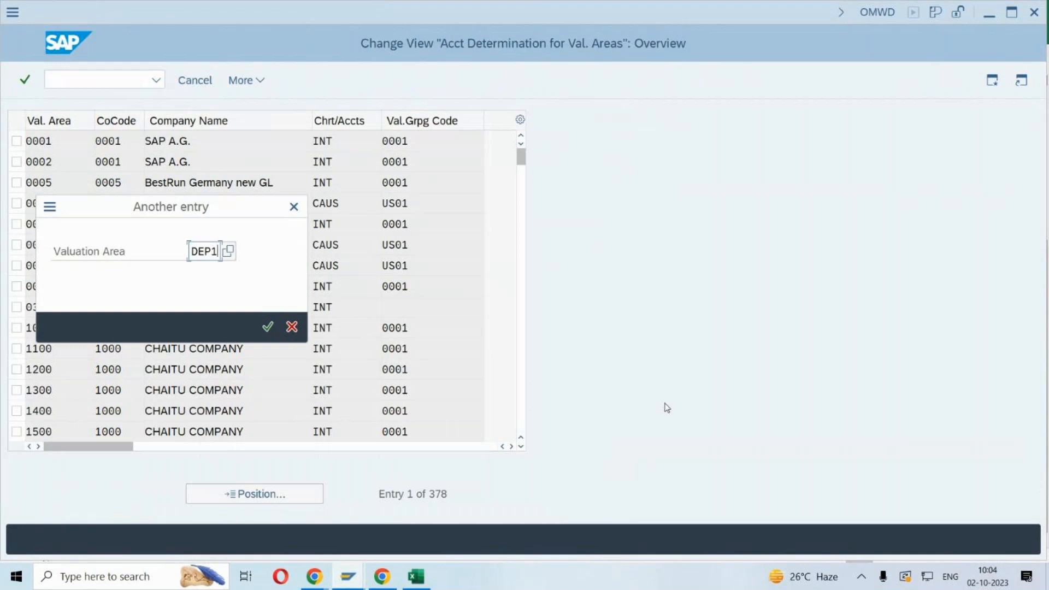
pyautogui.press('Return')
# - Set the valuation grouping code of valuation area DEP1 to DEP1 and save it in the FREE OF CHARGE customizing request
pyautogui.write('DEP1')
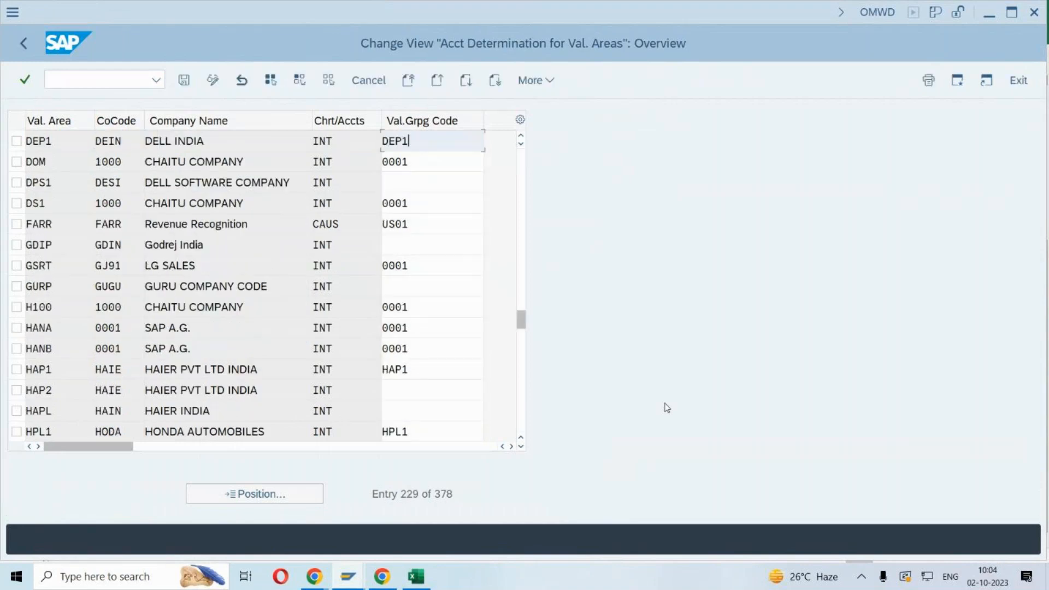
pyautogui.press('Return')
pyautogui.click(886, 14)
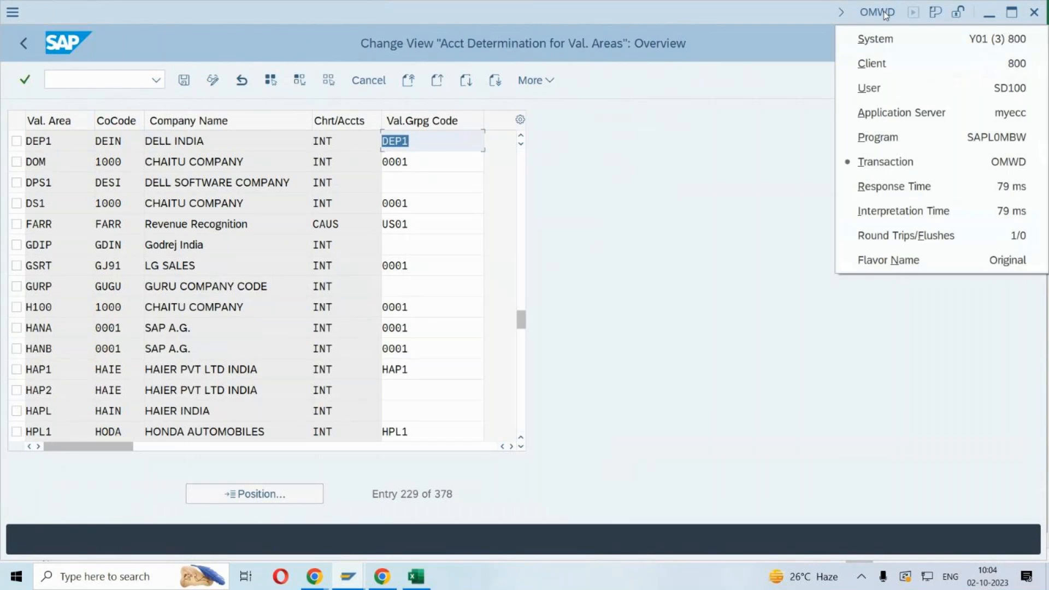
pyautogui.click(552, 178)
pyautogui.click(442, 137)
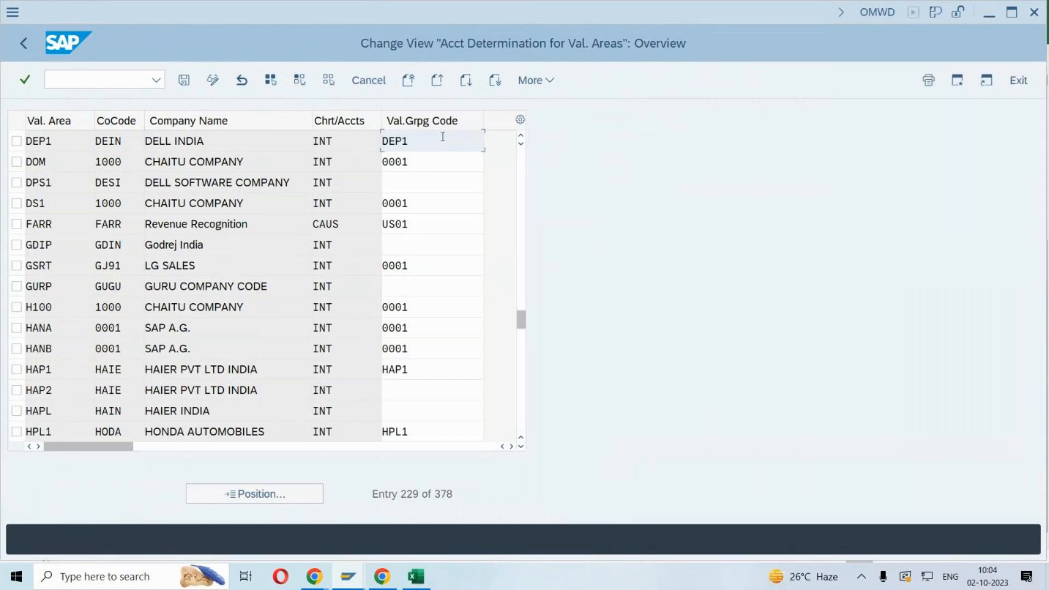
pyautogui.hotkey('ctrl', 's')
pyautogui.click(327, 327)
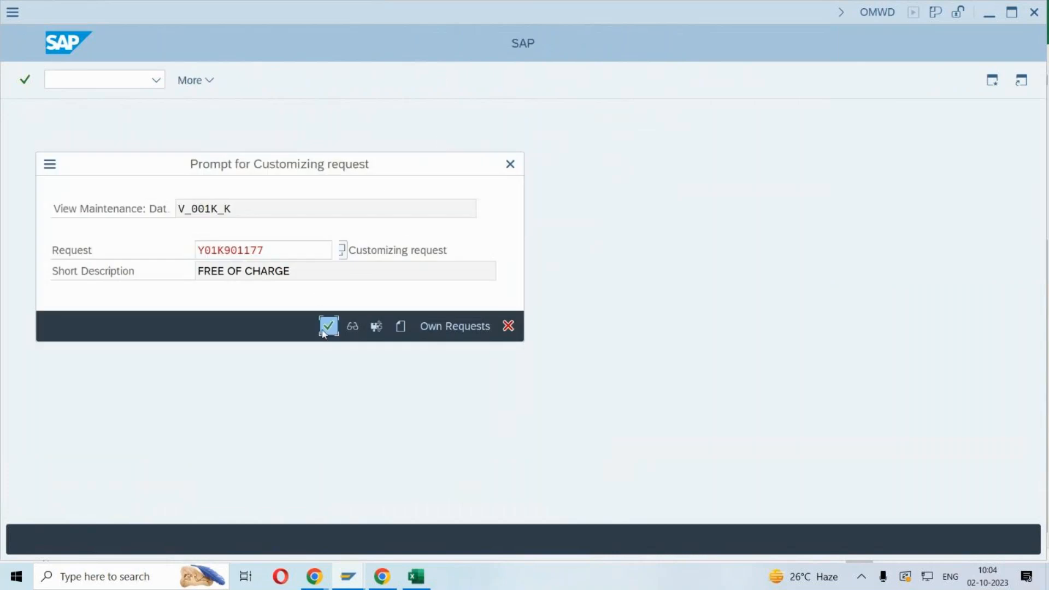
# - Start VL01N and create the outbound delivery with reference to the free-of-charge order
pyautogui.click(63, 81)
pyautogui.write('/nvl01n')
pyautogui.press('Return')
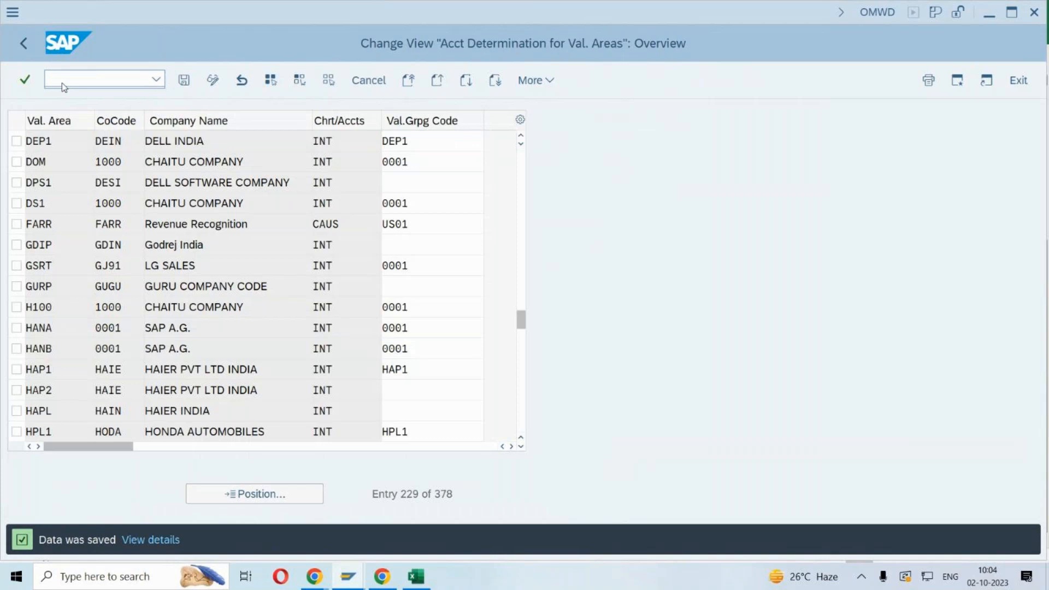
pyautogui.press('Return')
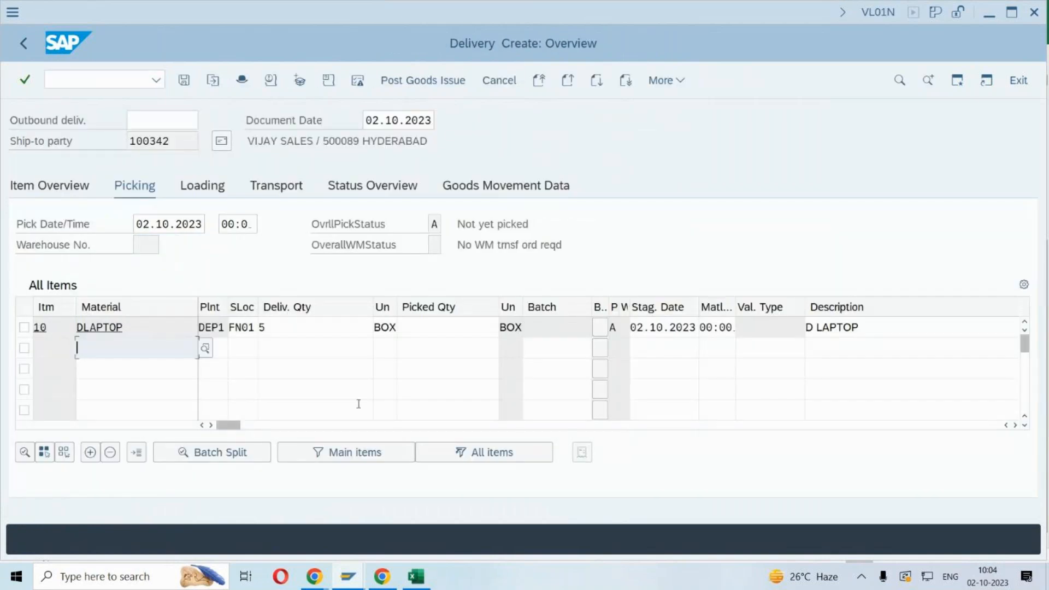
# - Set the picked quantity of the DLAPTOP item to 5, try to post goods issue and review the error log
pyautogui.click(435, 327)
pyautogui.write('5')
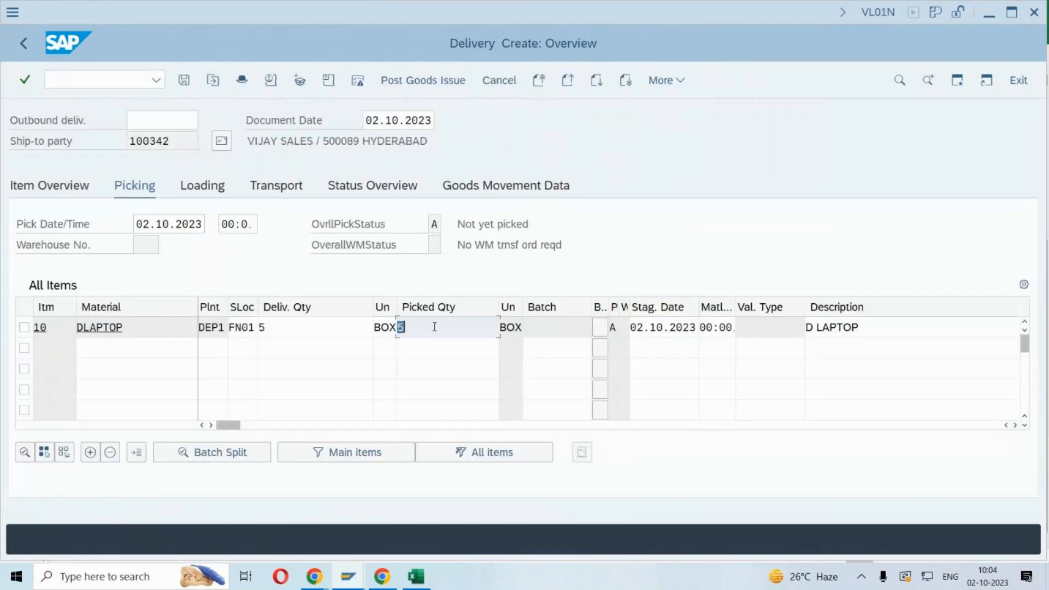
pyautogui.press('Return')
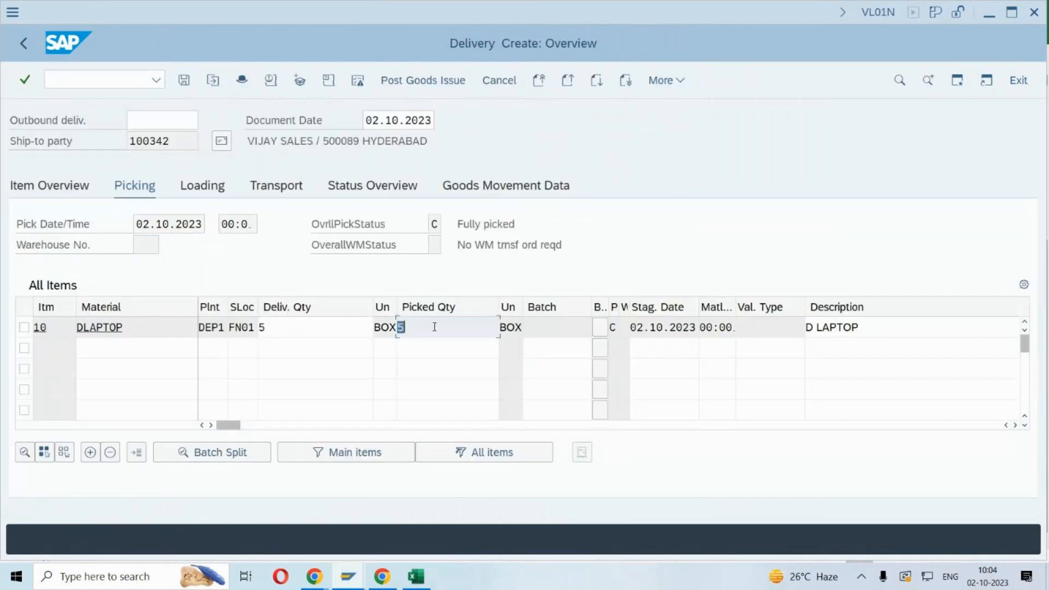
pyautogui.click(437, 85)
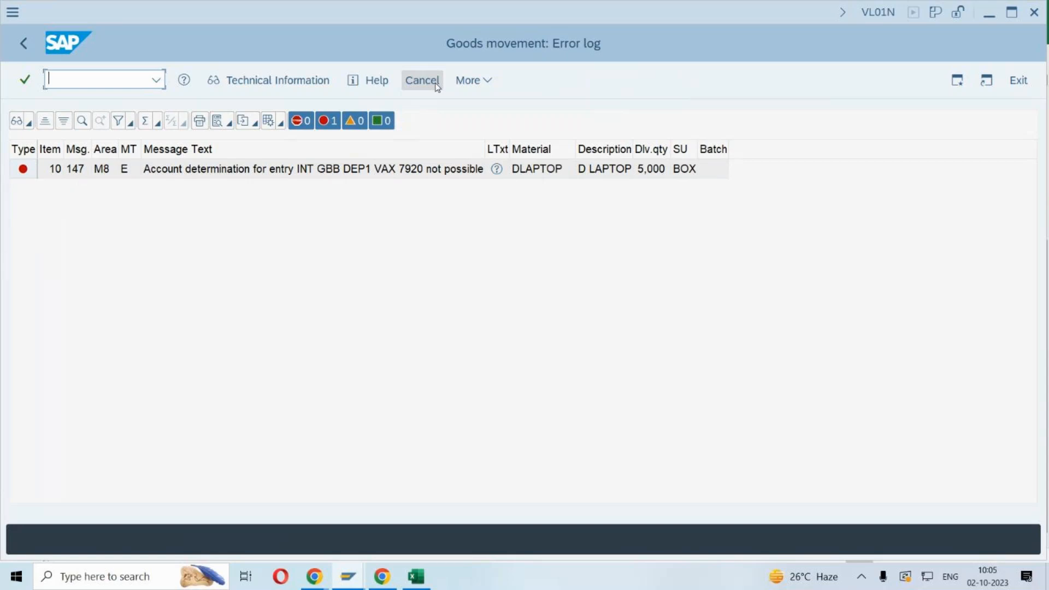
pyautogui.click(228, 290)
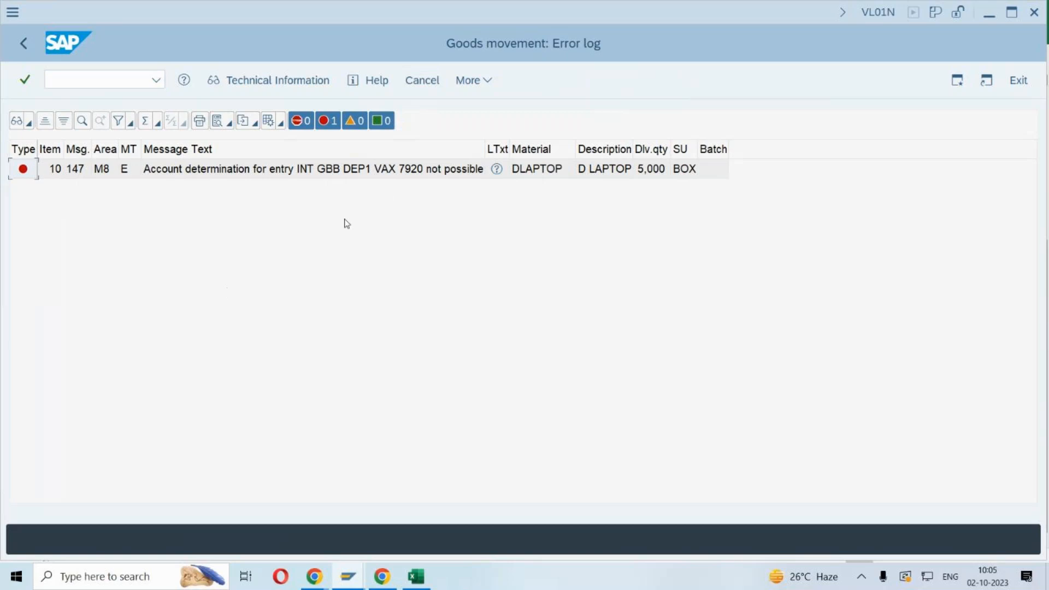
pyautogui.click(332, 173)
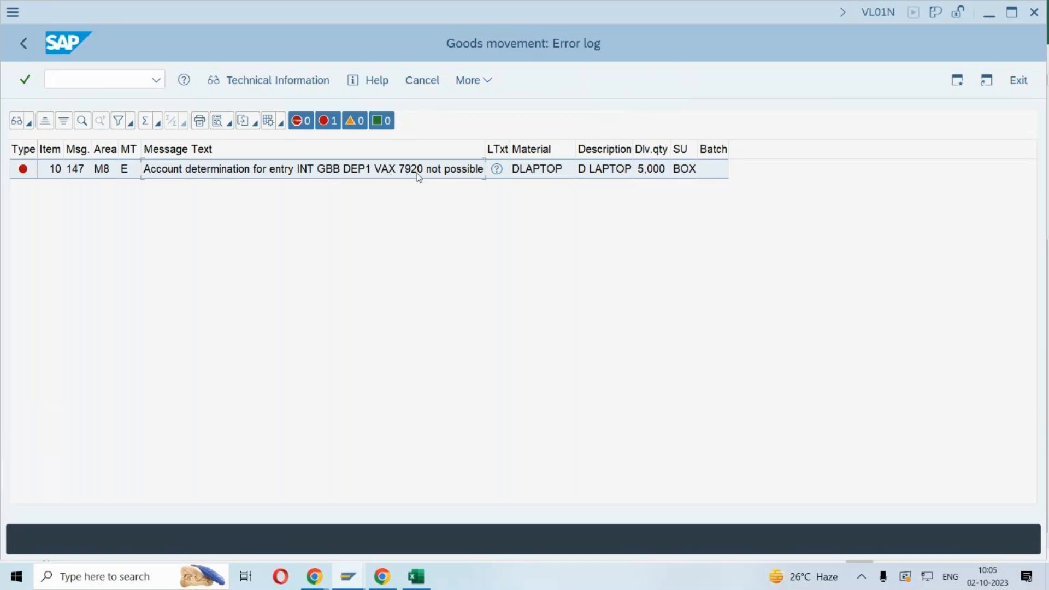
# - Start OBYC and open the account assignment of transaction GBB, offsetting entry for inventory posting, for chart of accounts INT
pyautogui.click(98, 83)
pyautogui.write('/NOBYC')
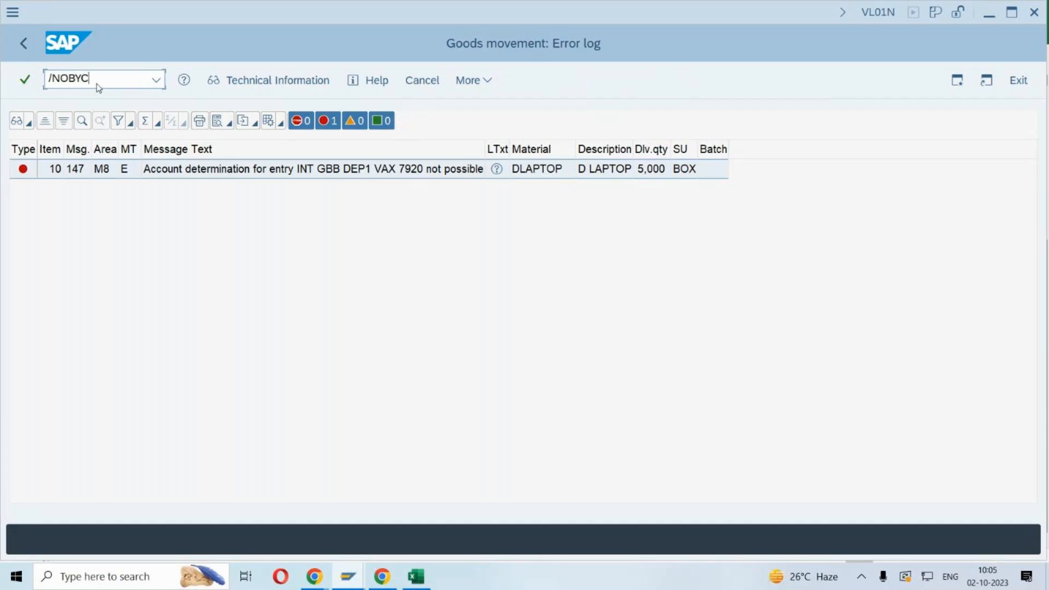
pyautogui.press('Return')
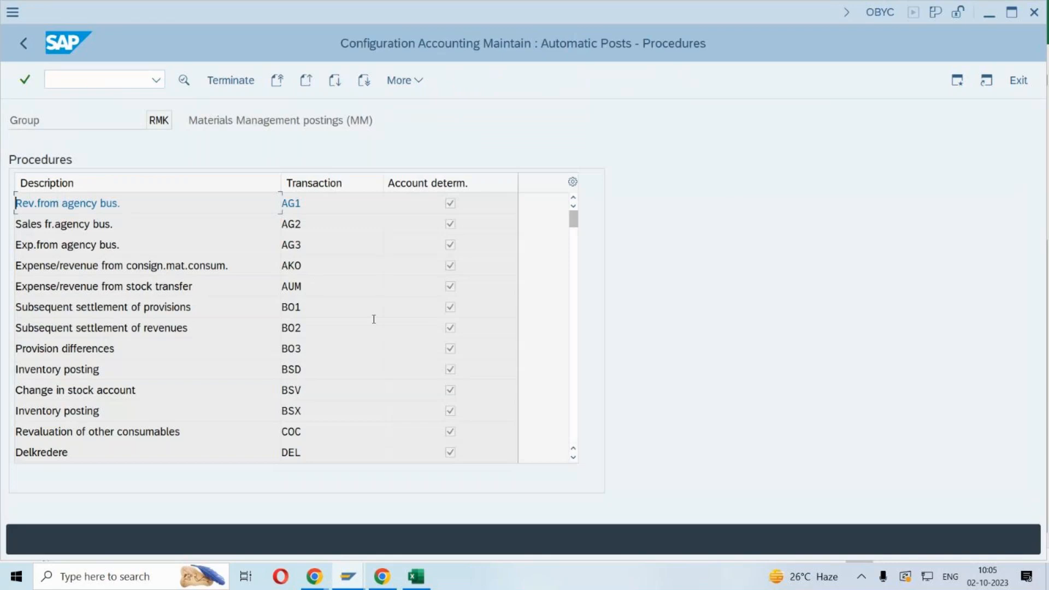
pyautogui.scroll(-3, 383, 317)
pyautogui.scroll(-3, 383, 316)
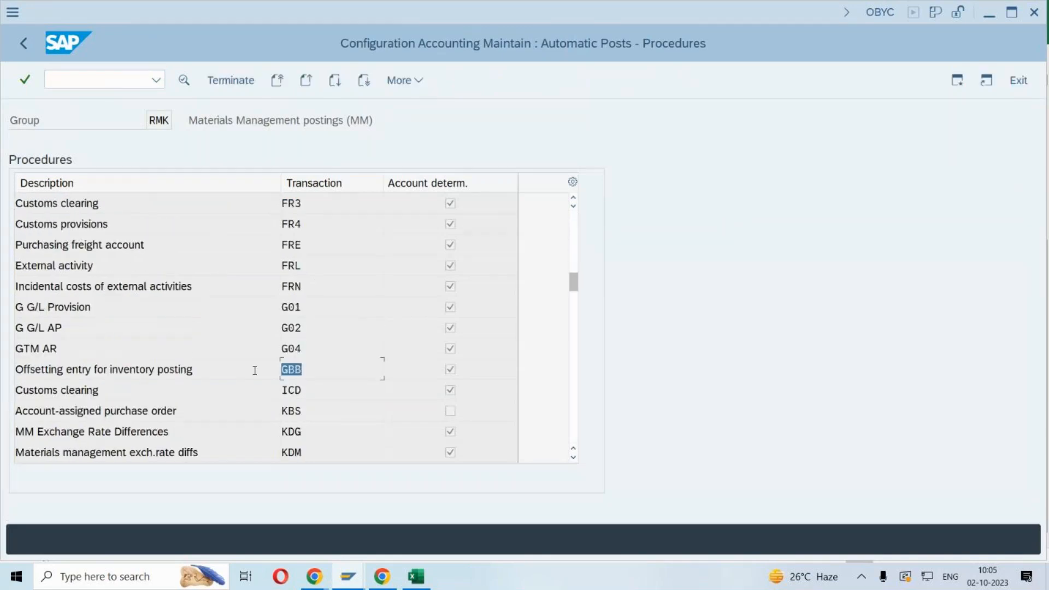
pyautogui.moveTo(193, 369); pyautogui.dragTo(46, 372)
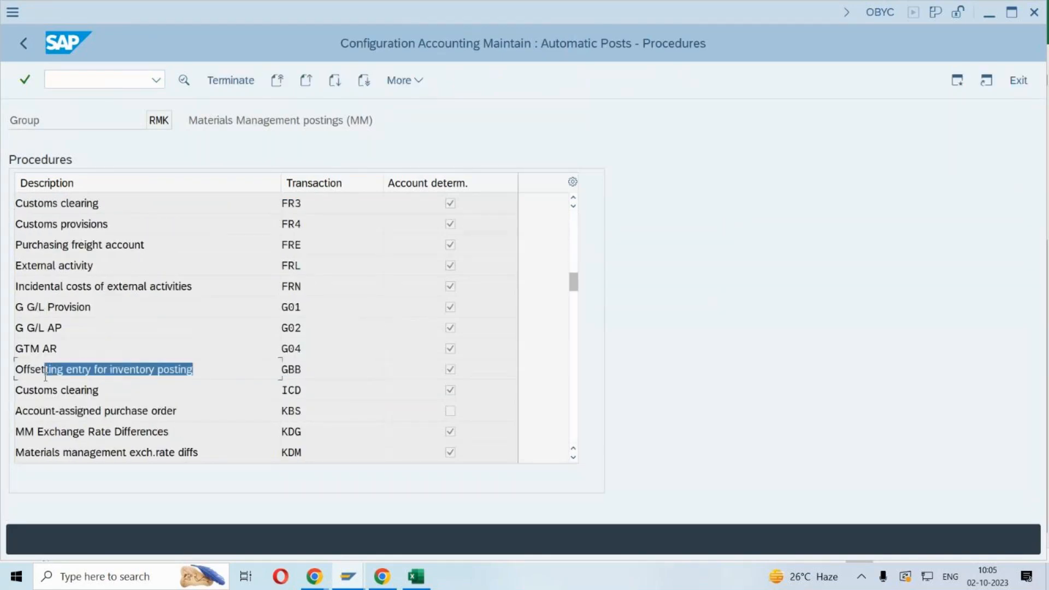
pyautogui.doubleClick(312, 371)
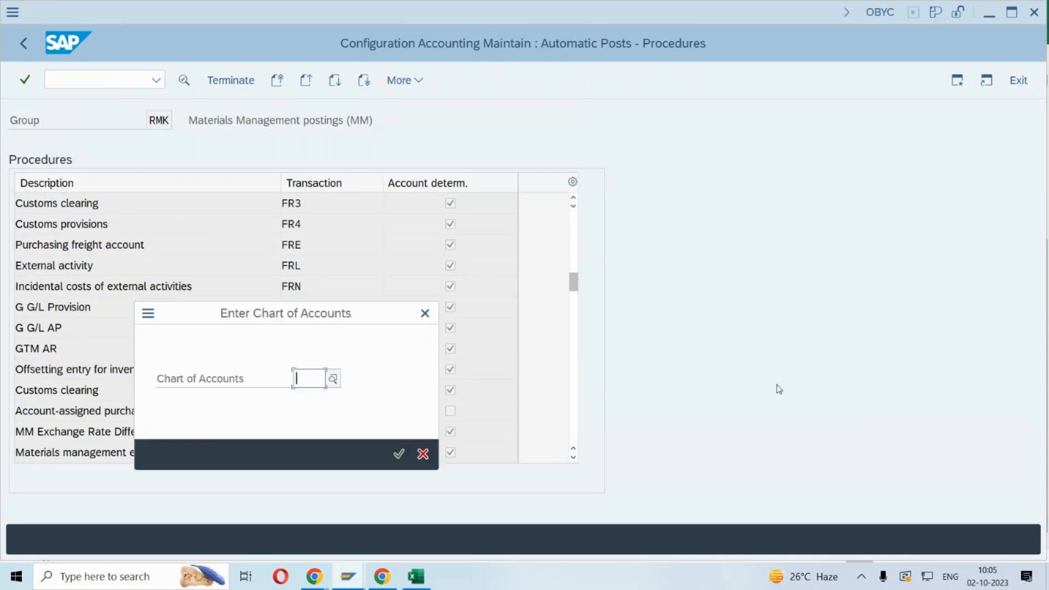
pyautogui.write('INT')
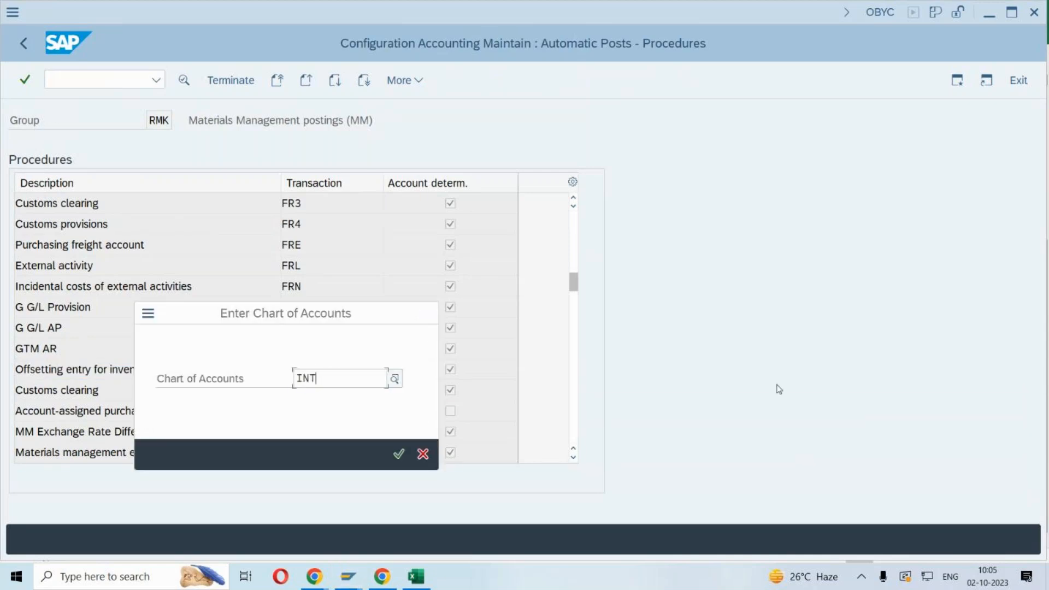
pyautogui.press('Return')
pyautogui.press('Return')
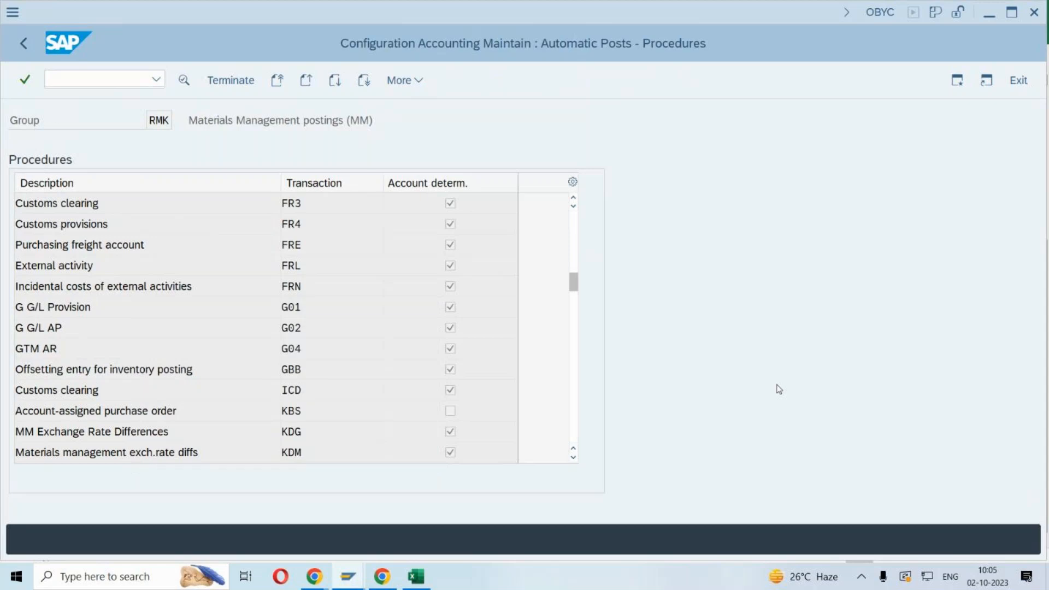
# - Copy the debit account of the VAX entry with valuation class 7920
pyautogui.scroll(-2, 148, 343)
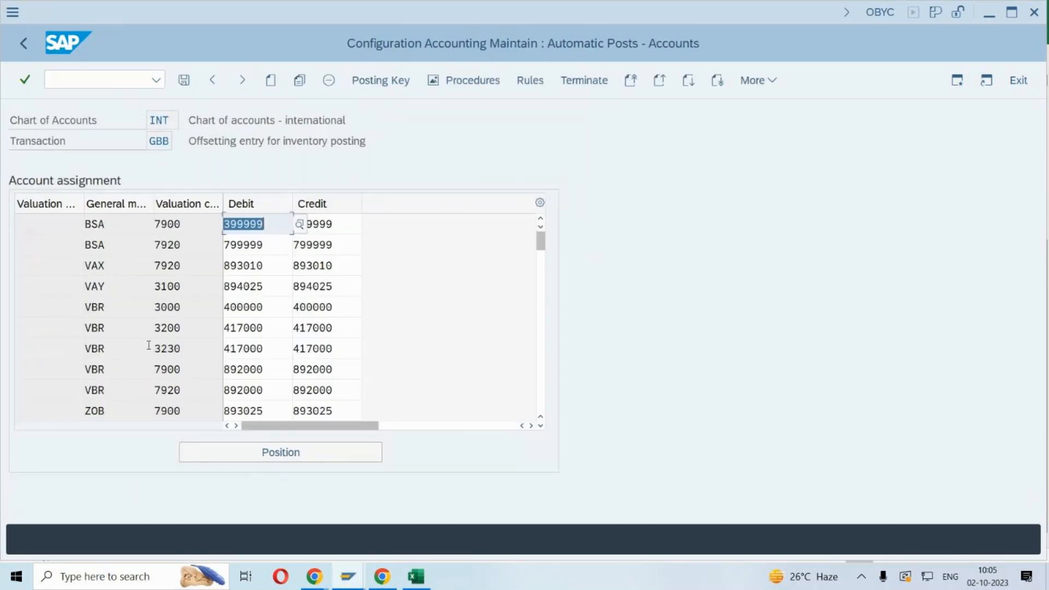
pyautogui.click(271, 268)
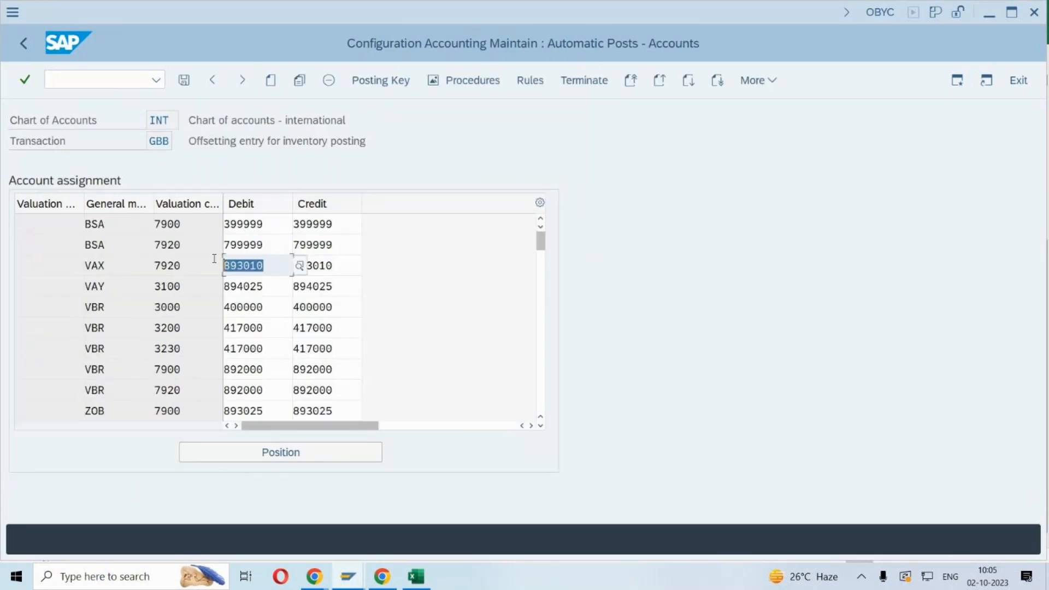
pyautogui.write('10')
pyautogui.hotkey('ctrl', 'z')
pyautogui.hotkey('ctrl', 'c')
pyautogui.click(300, 264)
# - Add a GBB entry for DEP1, VAX, valuation class 7920 with debit and credit account 893010, and save it in the FREE OF CHARGE request
pyautogui.click(271, 79)
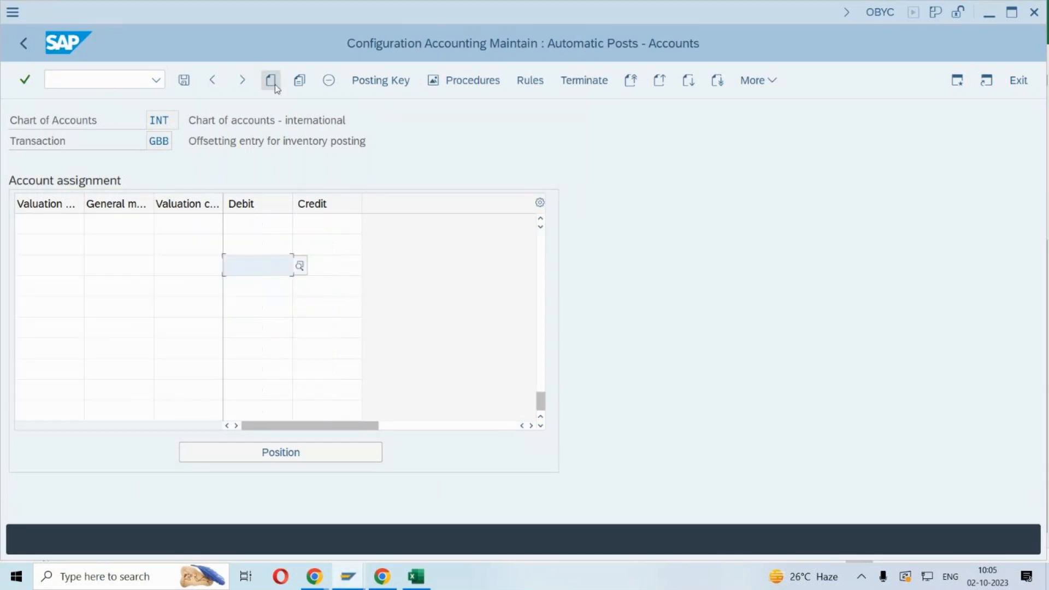
pyautogui.write('DEP1')
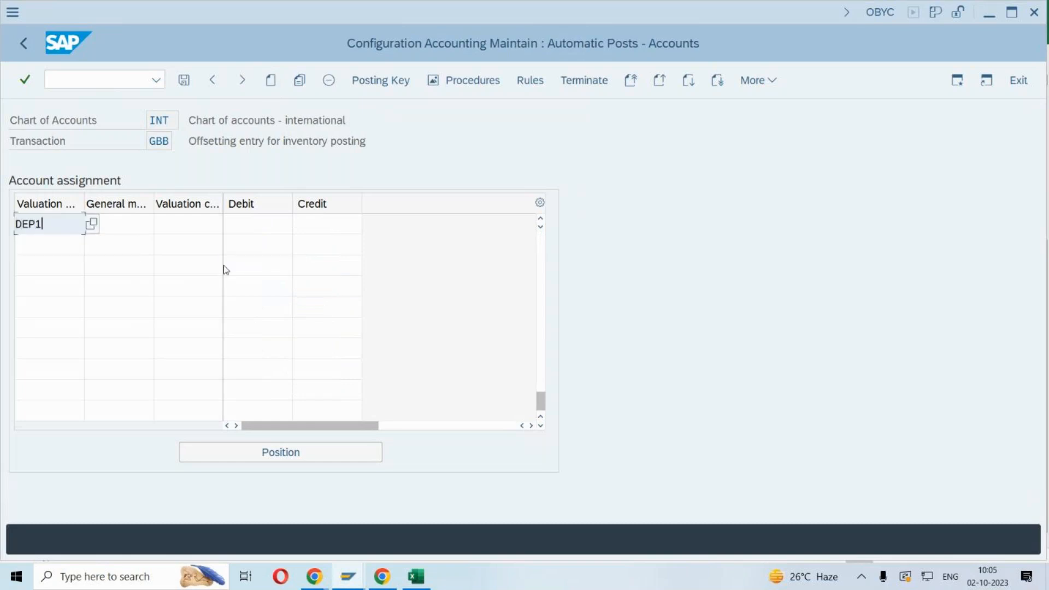
pyautogui.press('Tab')
pyautogui.write('VAX')
pyautogui.press('Tab')
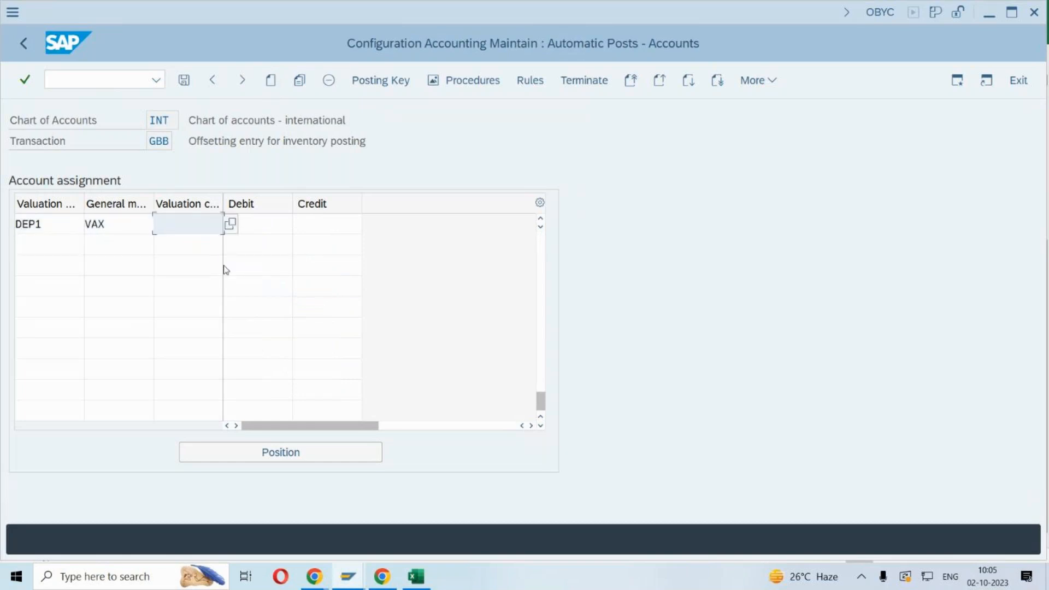
pyautogui.write('7920')
pyautogui.press('Tab')
pyautogui.write('893010')
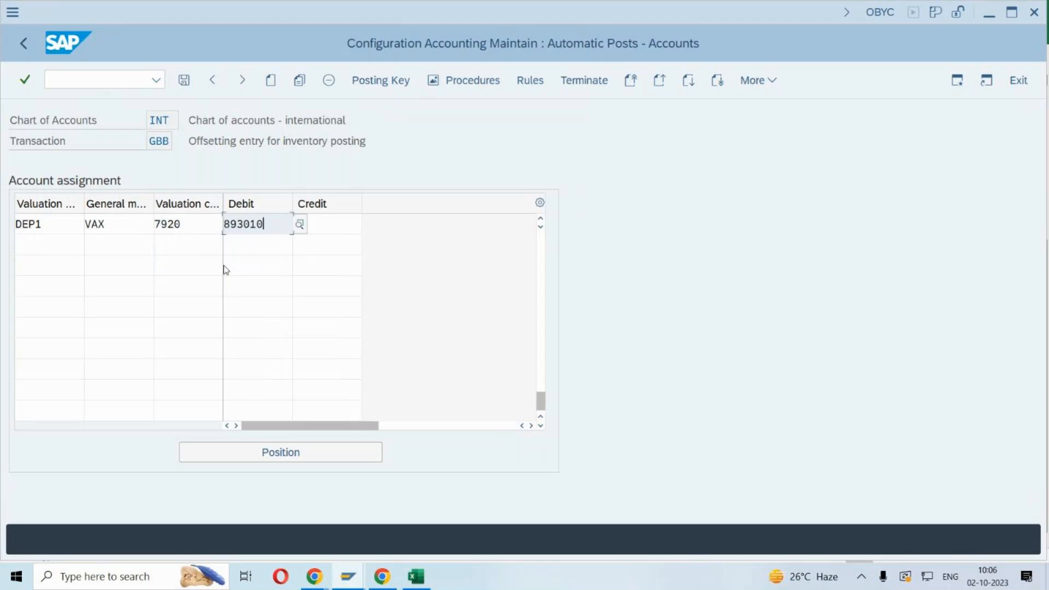
pyautogui.press('Tab')
pyautogui.hotkey('ctrl', 'v')
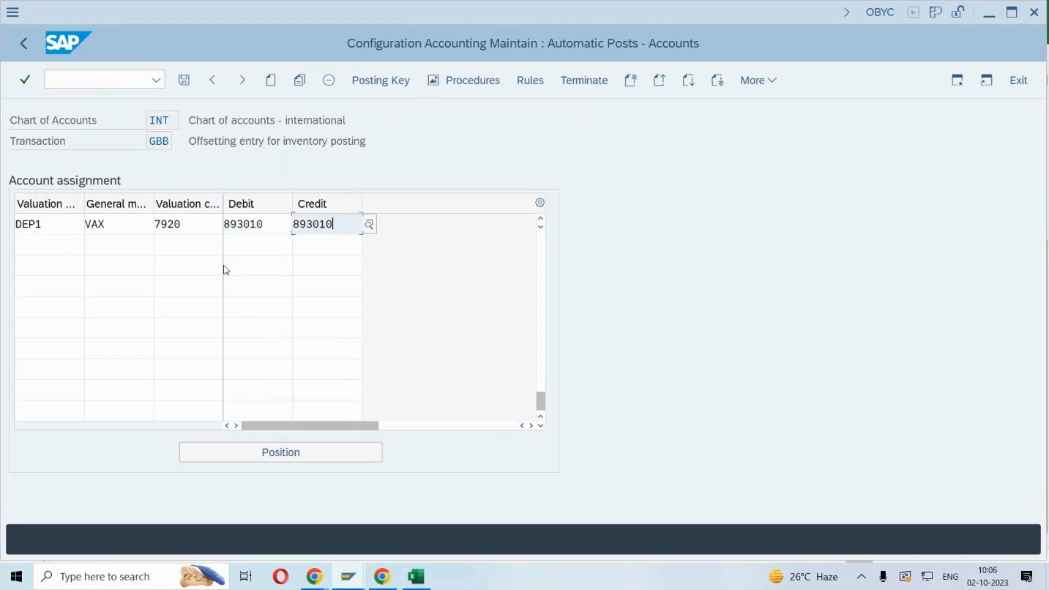
pyautogui.hotkey('ctrl', 's')
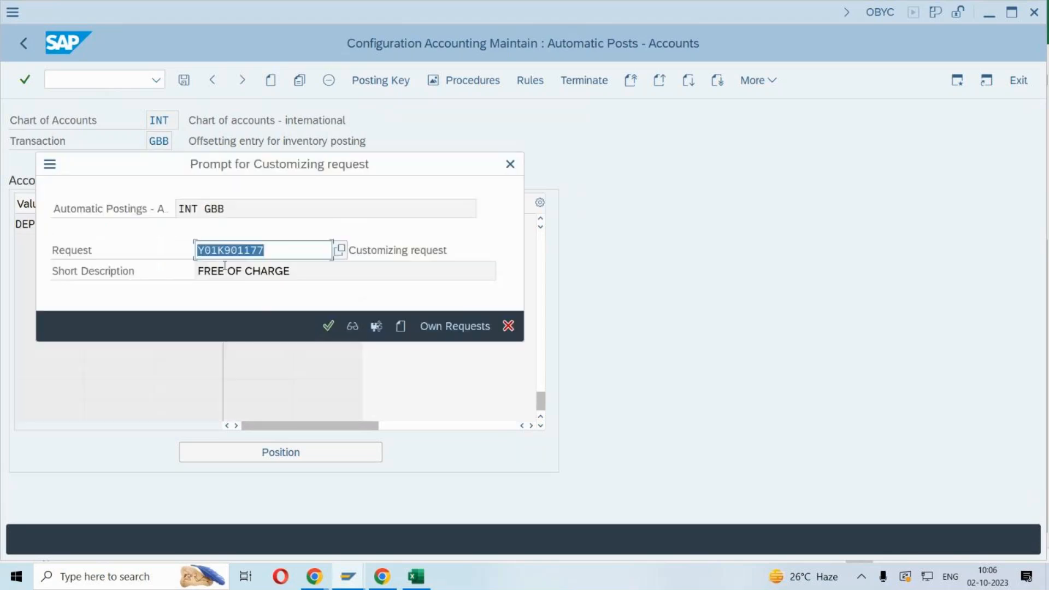
pyautogui.press('Return')
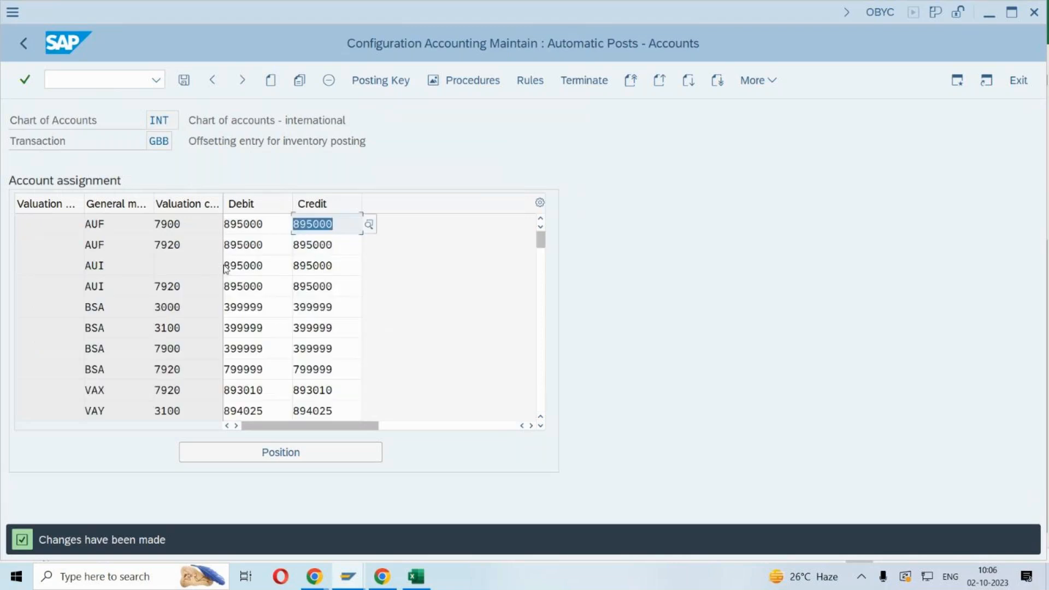
# - Start VL01N again and create the outbound delivery for shipping point DESH with reference to the order
pyautogui.click(102, 82)
pyautogui.write('/NVL01N')
pyautogui.press('Return')
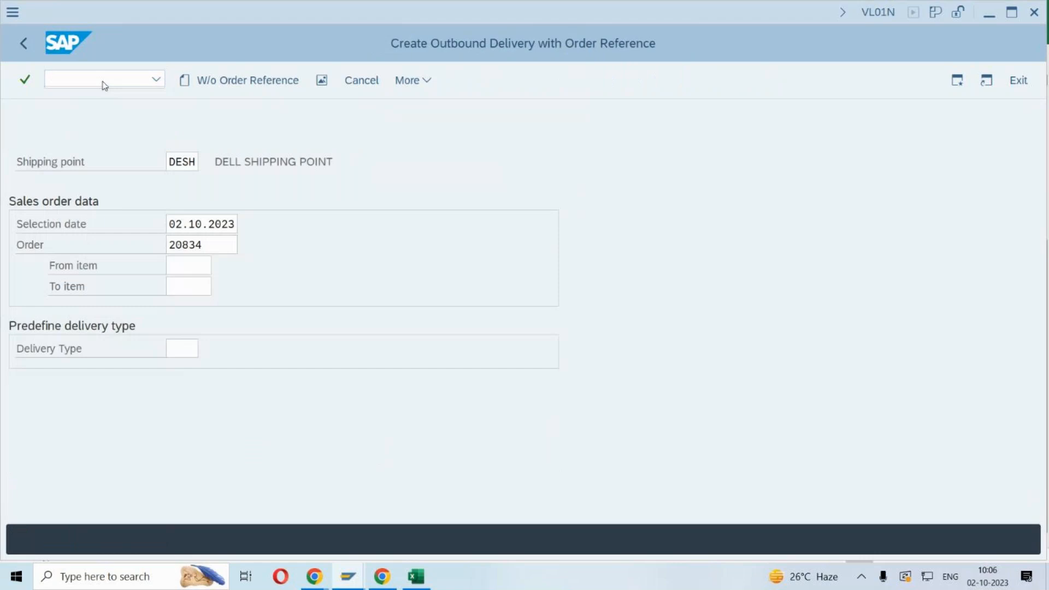
pyautogui.press('Return')
# - Set the picked quantity of the DLAPTOP item to 5 and try to post goods issue for the delivery
pyautogui.click(433, 322)
pyautogui.write('5')
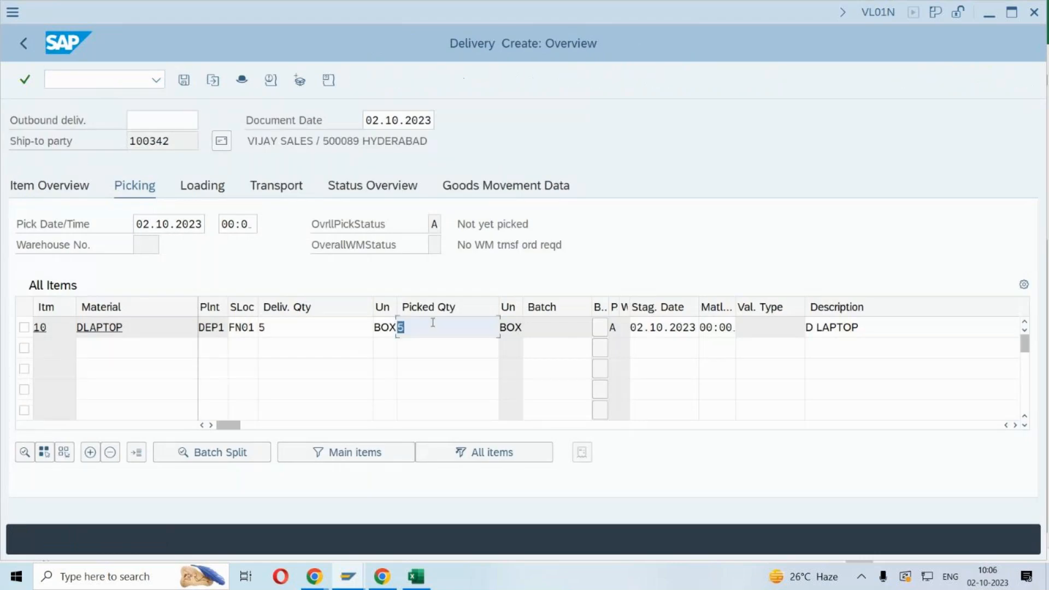
pyautogui.press('Return')
pyautogui.click(441, 86)
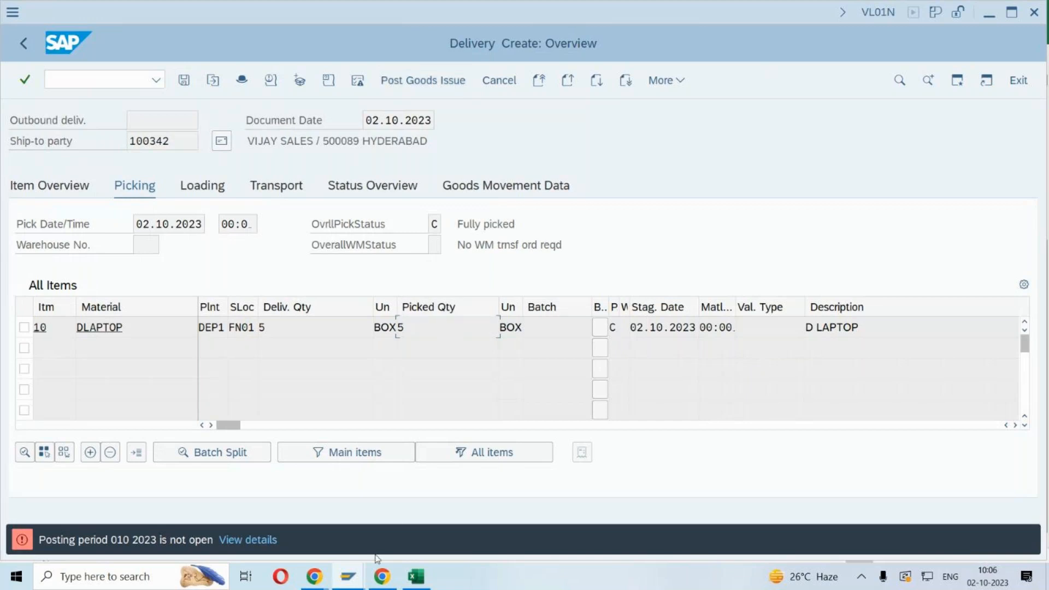
# - Abandon the delivery being created and close the other session with the item category maintenance view
pyautogui.moveTo(348, 575)
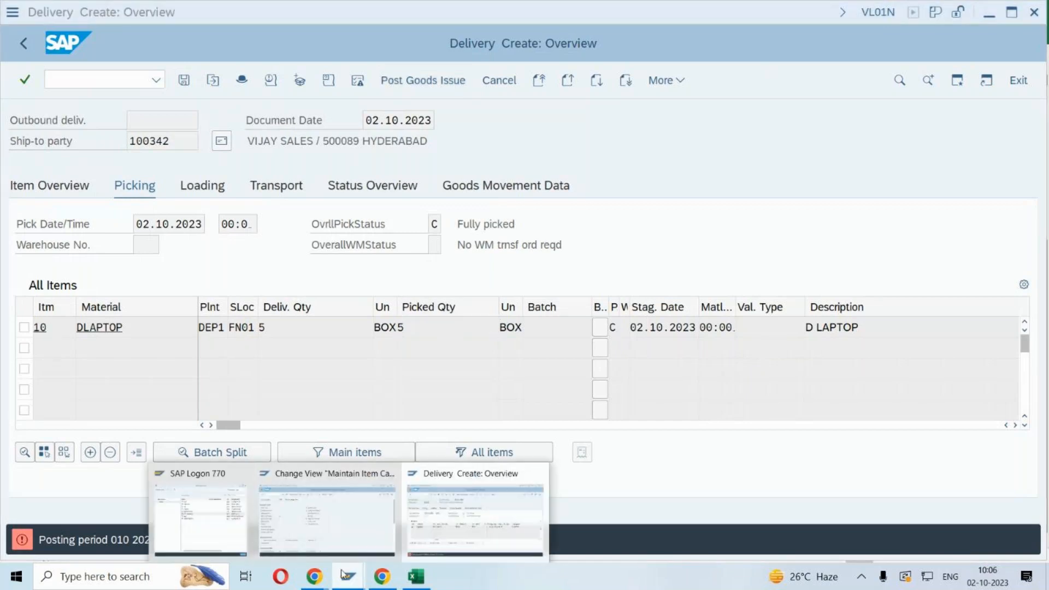
pyautogui.click(470, 514)
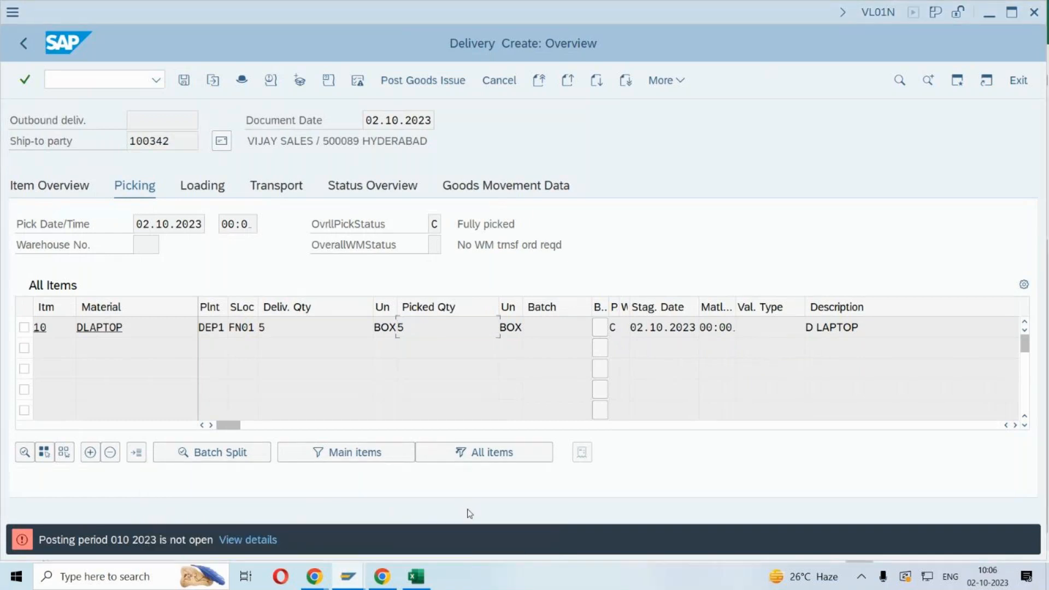
pyautogui.click(127, 80)
pyautogui.write('/n')
pyautogui.press('Return')
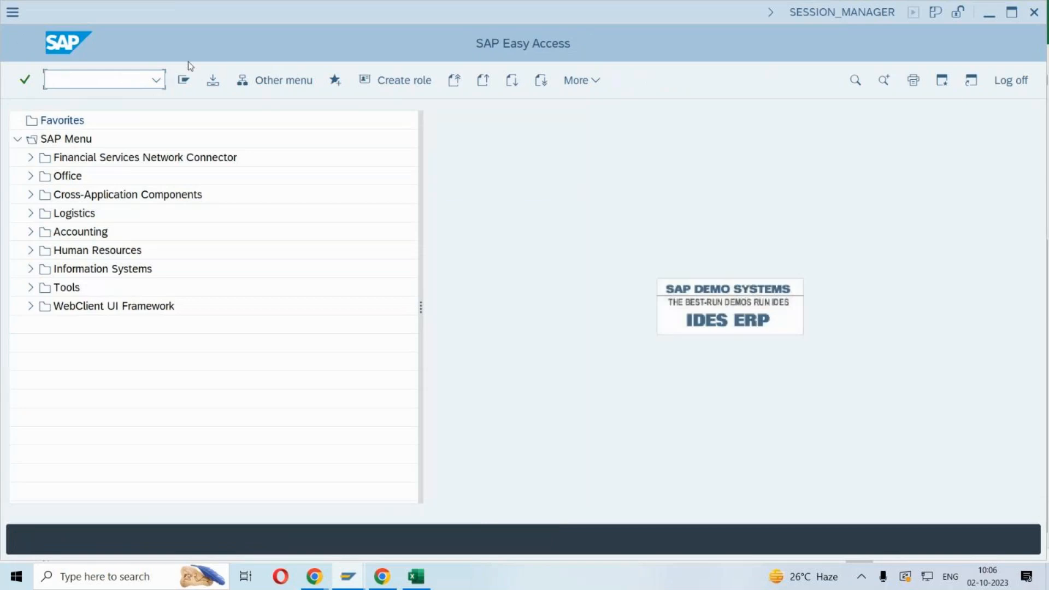
pyautogui.moveTo(348, 575)
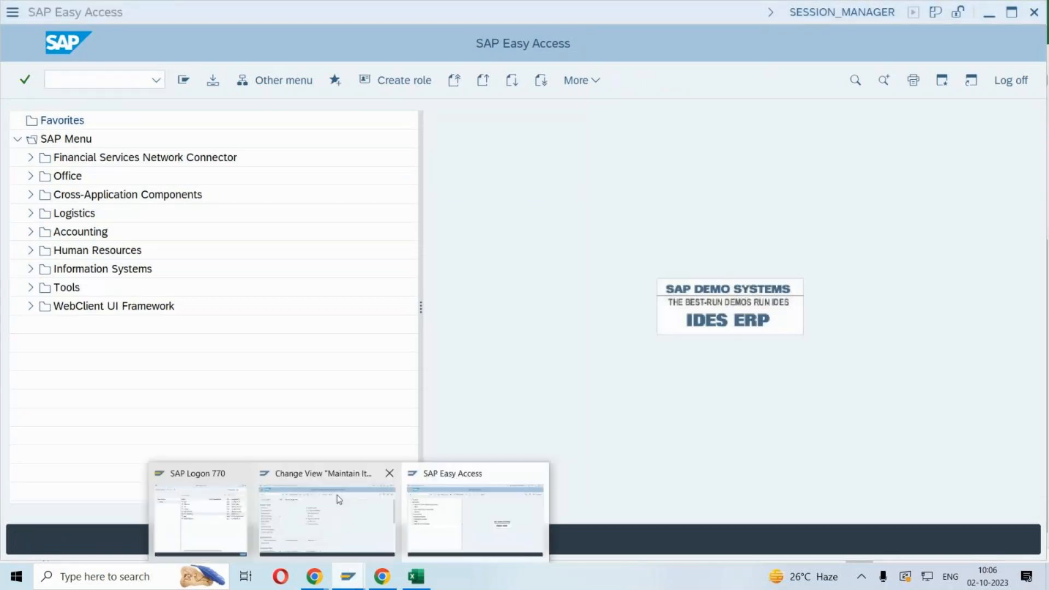
pyautogui.click(384, 480)
# - Start VL01N and open a new outbound delivery for shipping point DESH with reference to the order
pyautogui.click(123, 80)
pyautogui.write('/NVL01N')
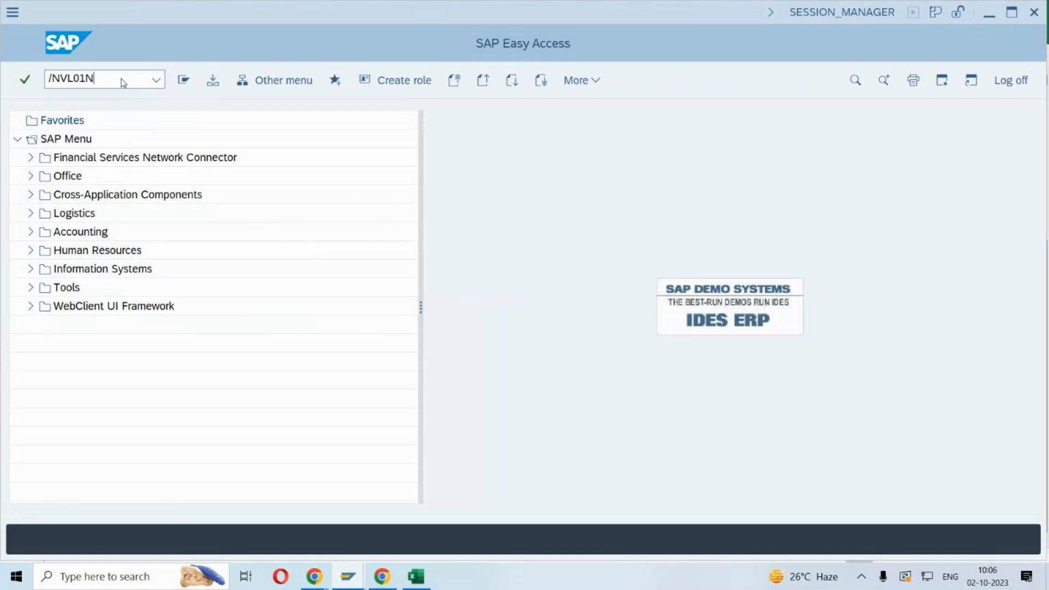
pyautogui.press('Return')
pyautogui.press('Return')
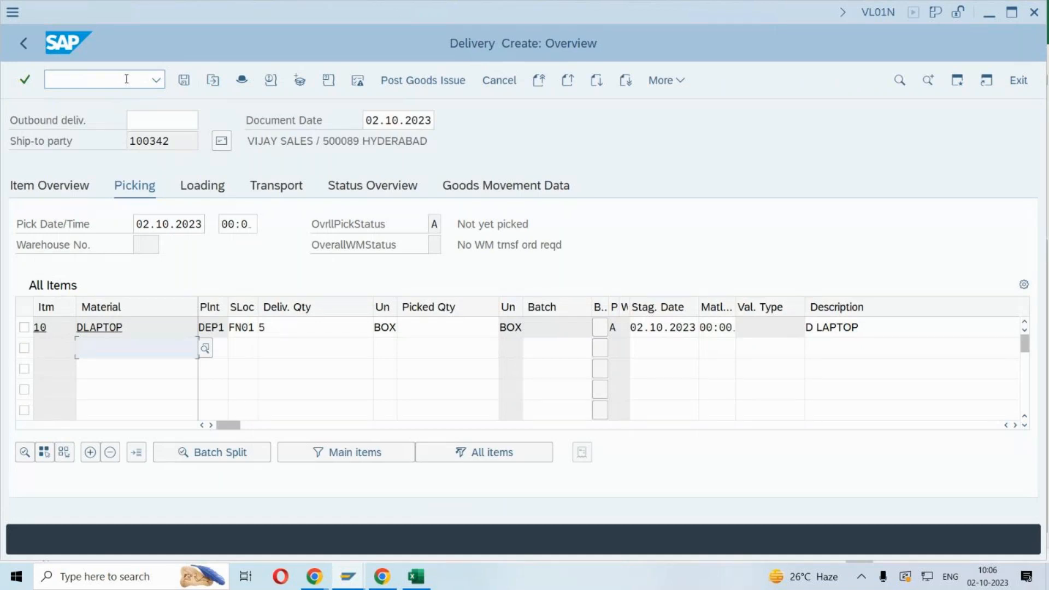
# - Set the picked quantity of the DLAPTOP item to 5 and try to post goods issue
pyautogui.click(459, 334)
pyautogui.write('5')
pyautogui.press('Return')
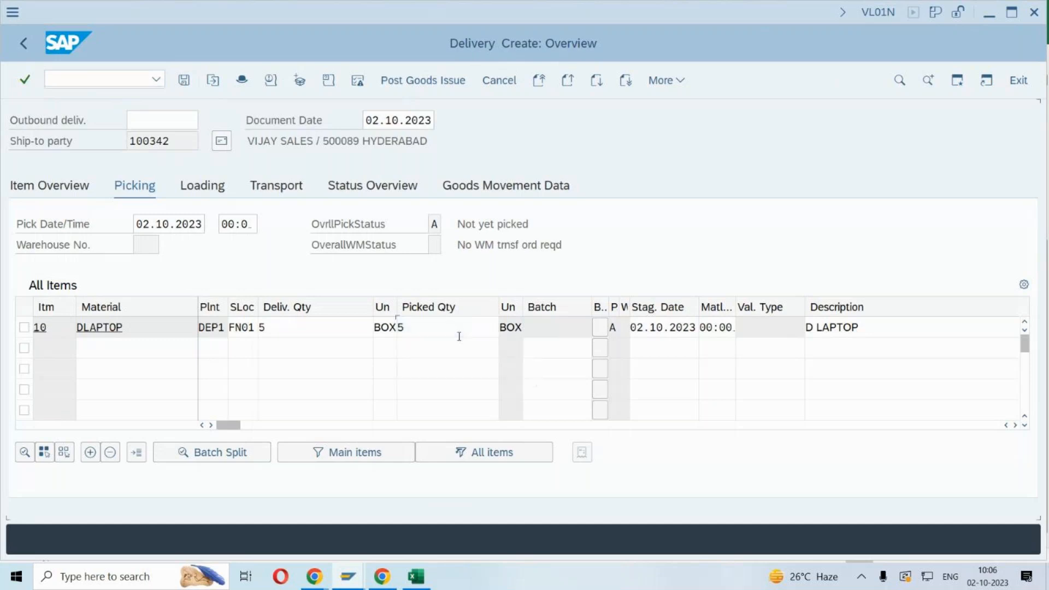
pyautogui.click(446, 88)
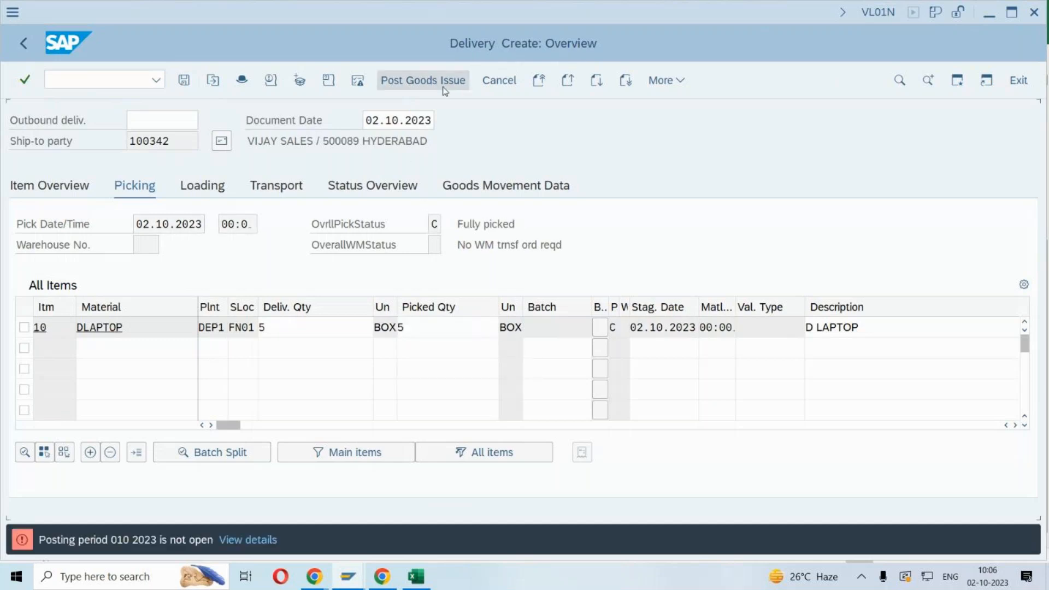
# - Read the details of the posting period error, including the recommended procedure, and close them
pyautogui.click(250, 543)
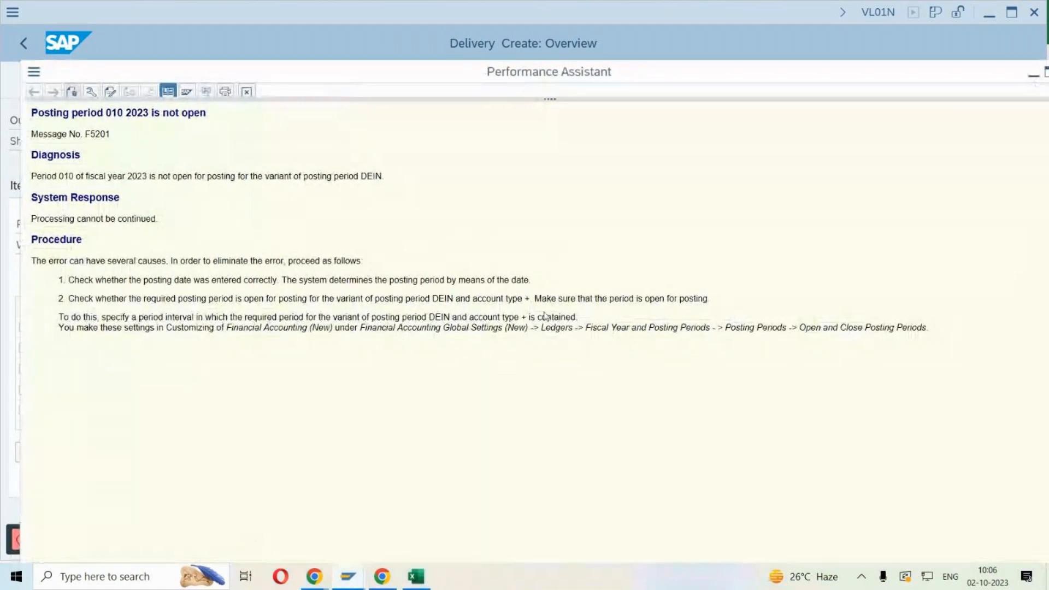
pyautogui.moveTo(560, 298); pyautogui.dragTo(723, 299)
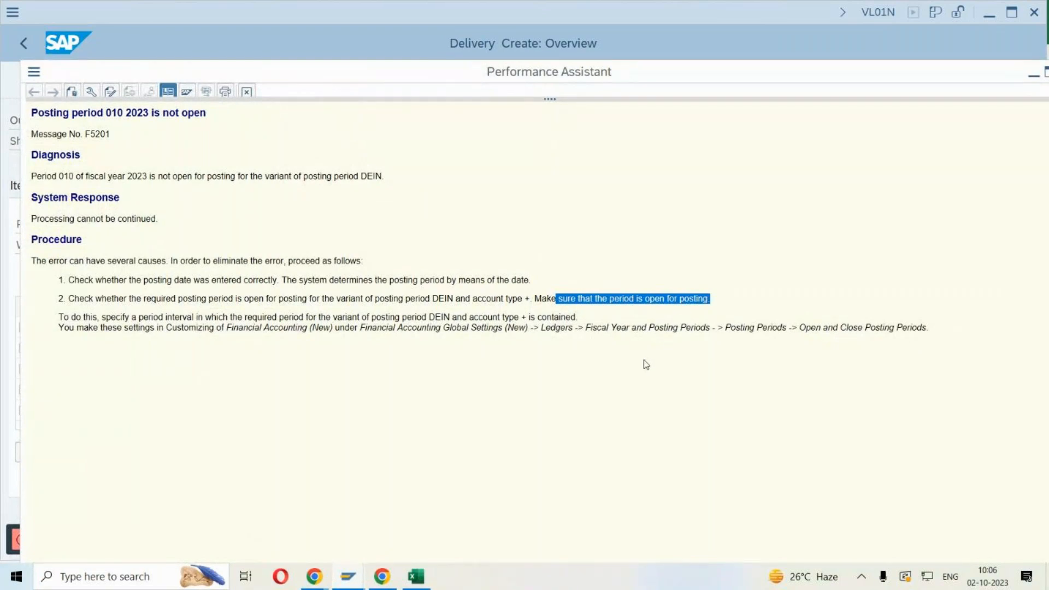
pyautogui.press('Escape')
# - Open the posting periods with transaction OB52 and locate the entries of variant DEIN
pyautogui.click(77, 76)
pyautogui.write('/nob52')
pyautogui.press('Return')
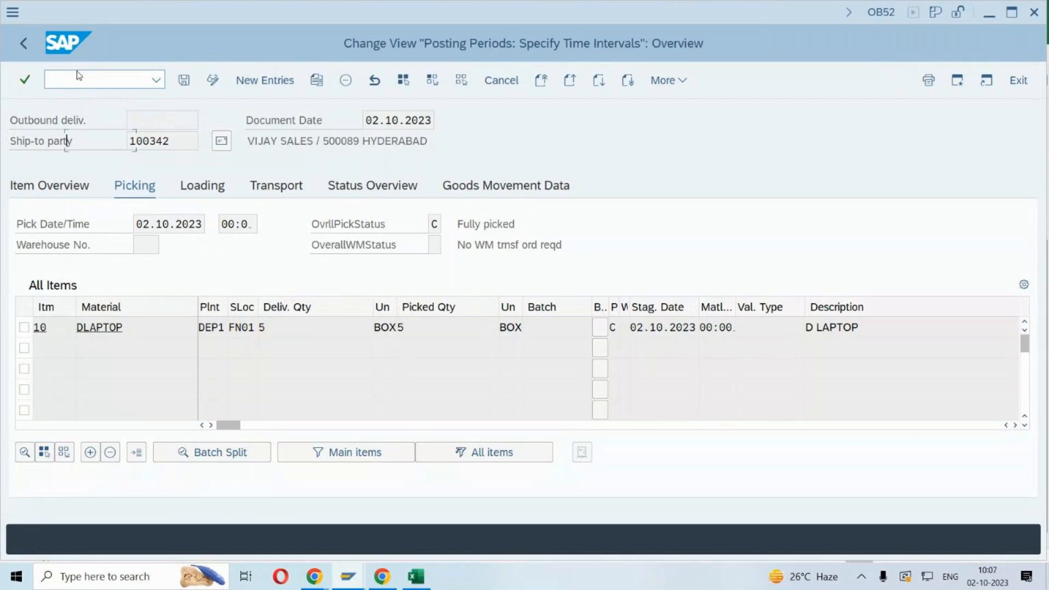
pyautogui.scroll(-4, 200, 327)
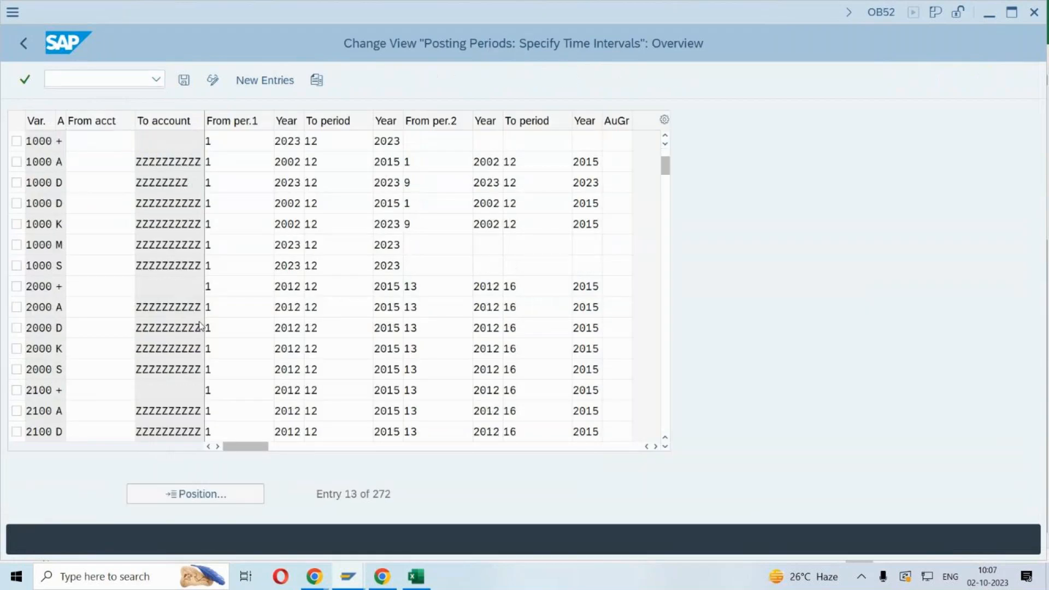
pyautogui.scroll(-5, 200, 326)
pyautogui.scroll(-20, 200, 322)
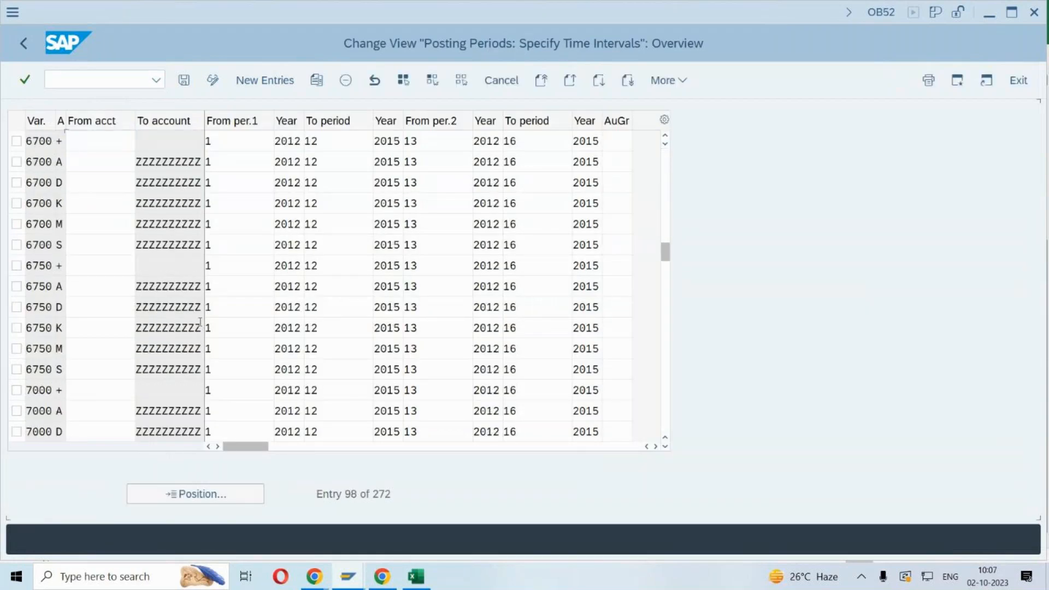
pyautogui.scroll(-4, 200, 322)
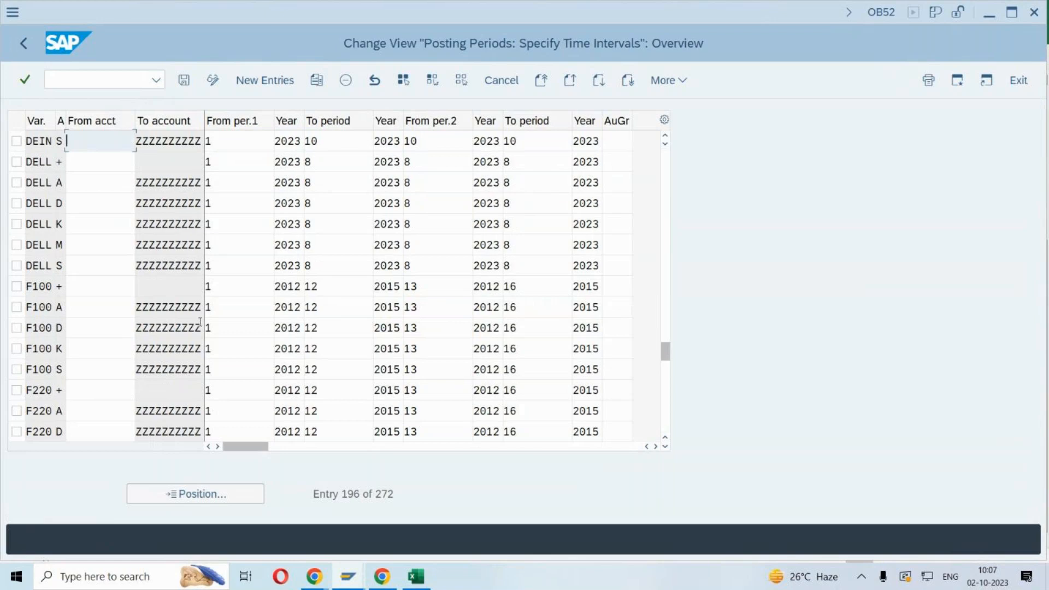
pyautogui.scroll(2, 200, 322)
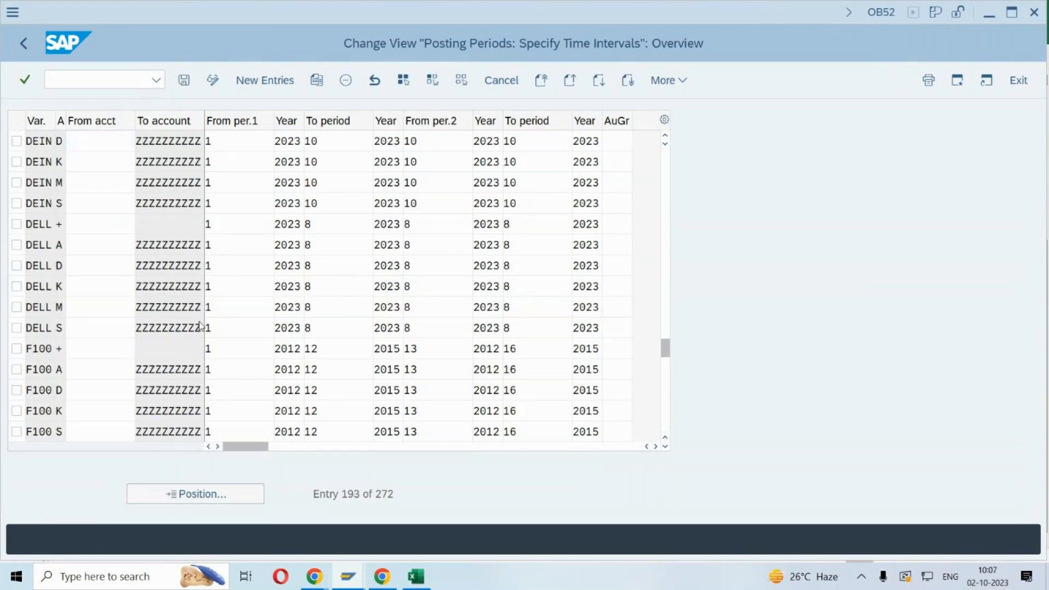
pyautogui.scroll(2, 200, 322)
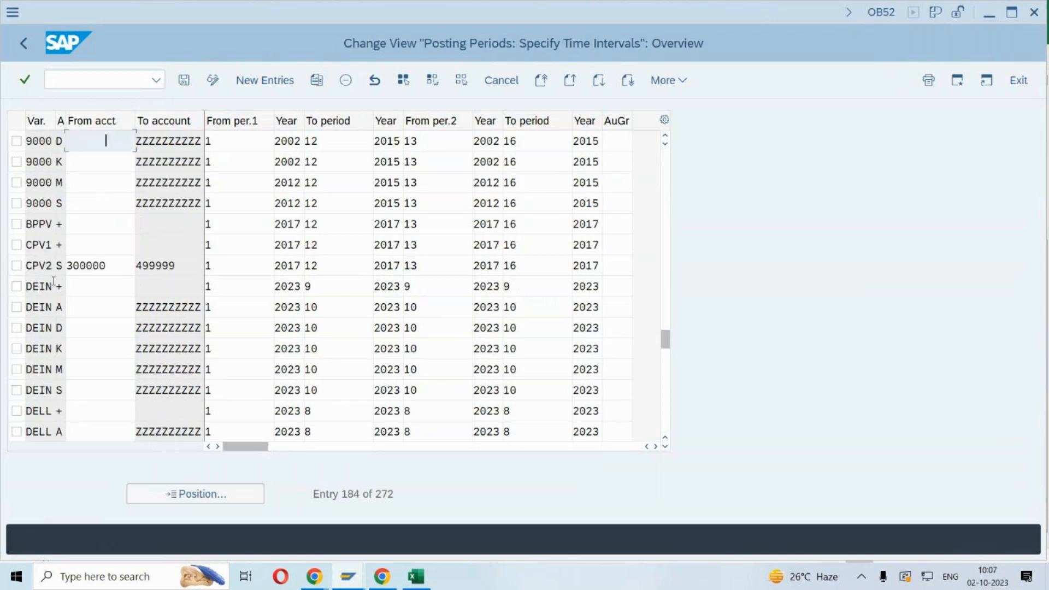
# - For variant DEIN, account type +, set the first To period, From per.2 and the second To period to 10, year 2023, and save
pyautogui.click(329, 288)
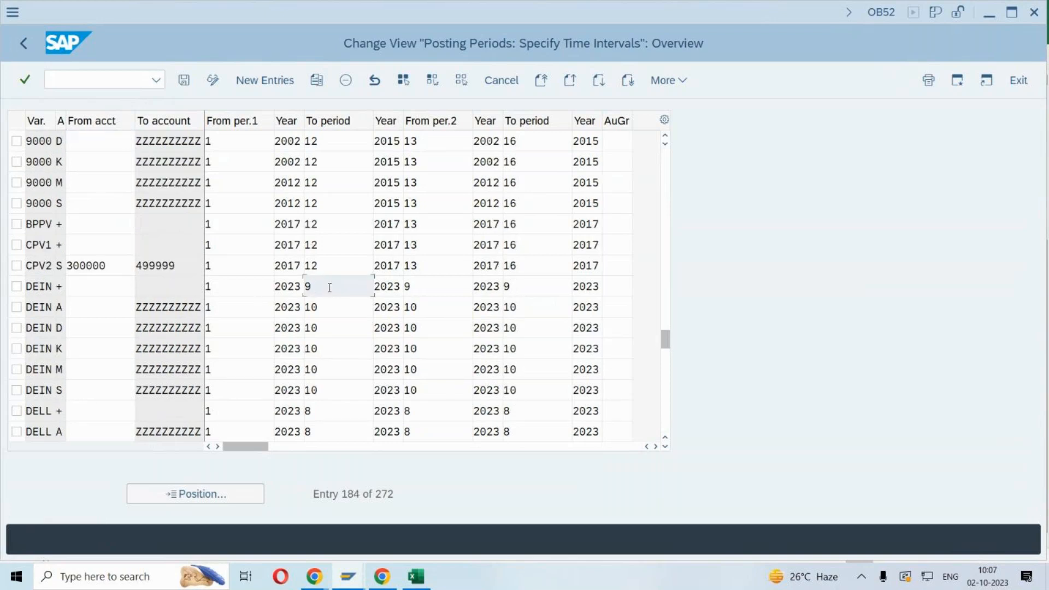
pyautogui.press('BackSpace')
pyautogui.write('10')
pyautogui.press('Tab')
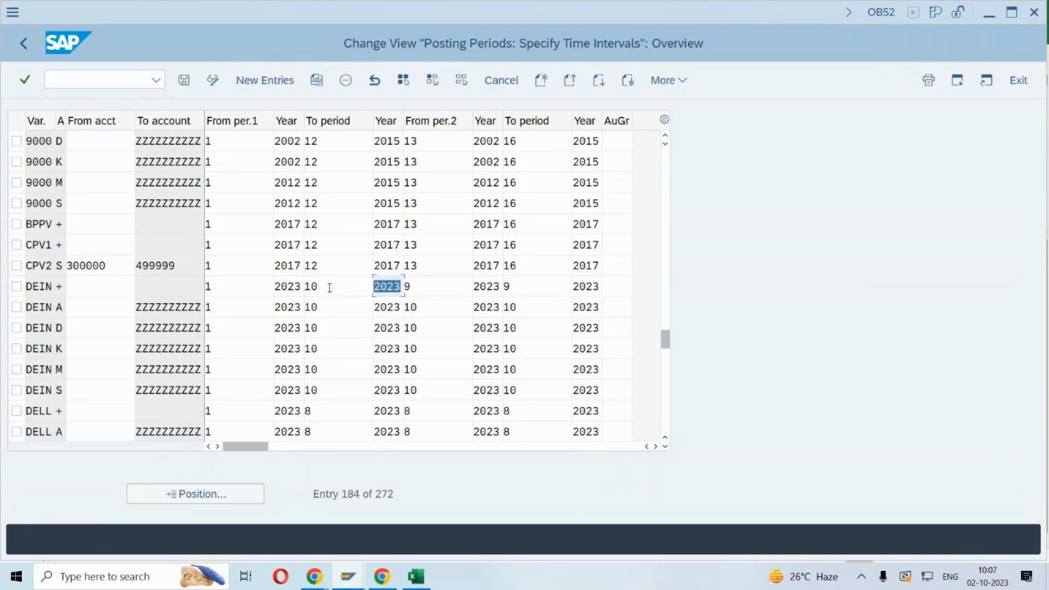
pyautogui.press('Tab')
pyautogui.write('10')
pyautogui.press('Tab')
pyautogui.press('BackSpace')
pyautogui.write('2023')
pyautogui.press('Tab')
pyautogui.write('10')
pyautogui.hotkey('ctrl', 's')
pyautogui.press('Return')
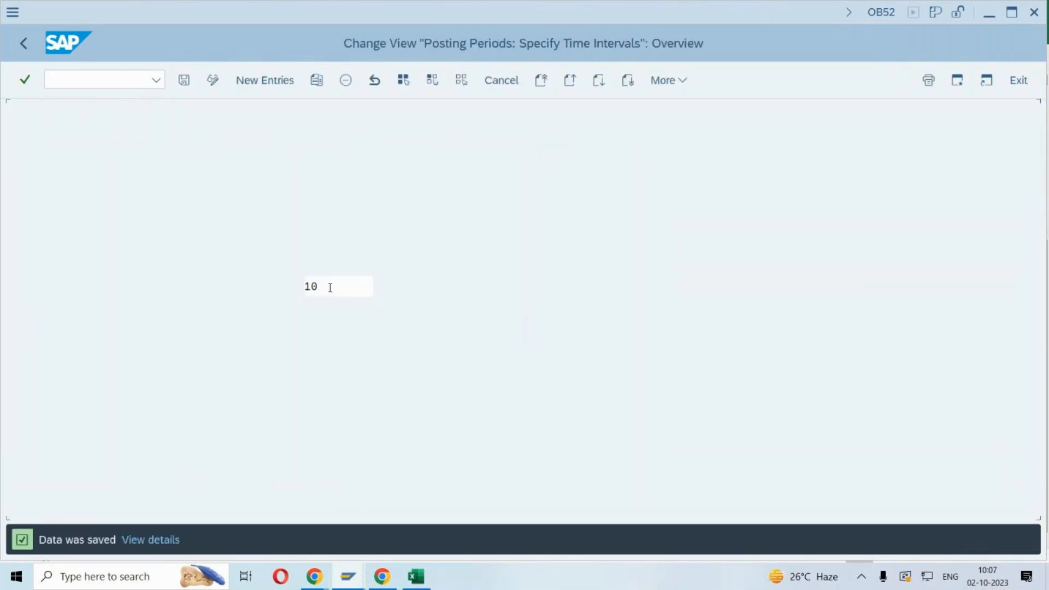
# - Go back to VL01N and create the outbound delivery for shipping point DESH with reference to the order
pyautogui.click(123, 79)
pyautogui.write('/NVL01N')
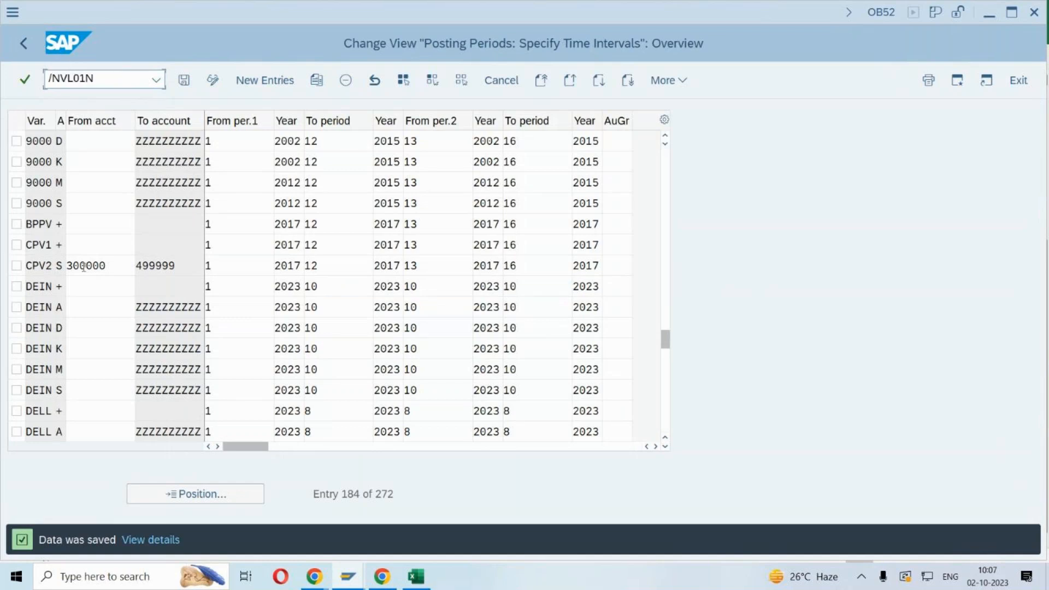
pyautogui.click(16, 286)
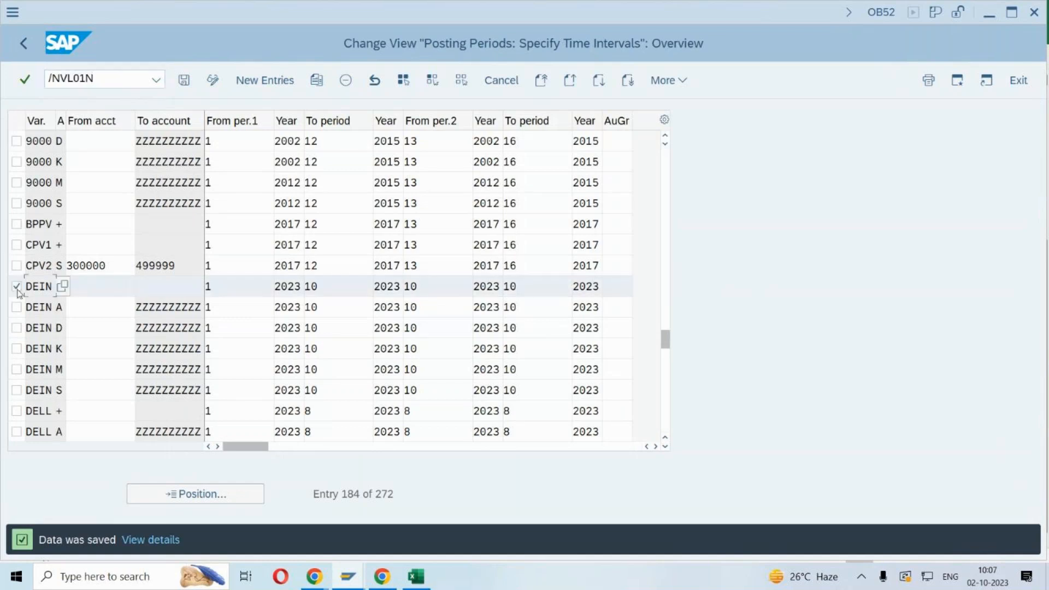
pyautogui.click(17, 390)
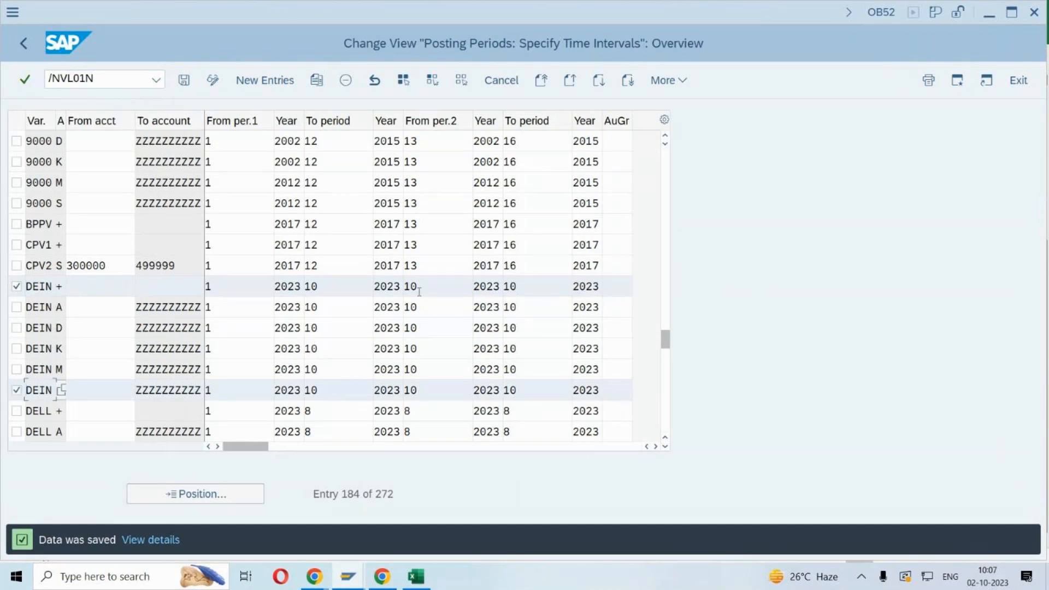
pyautogui.click(108, 81)
pyautogui.press('Return')
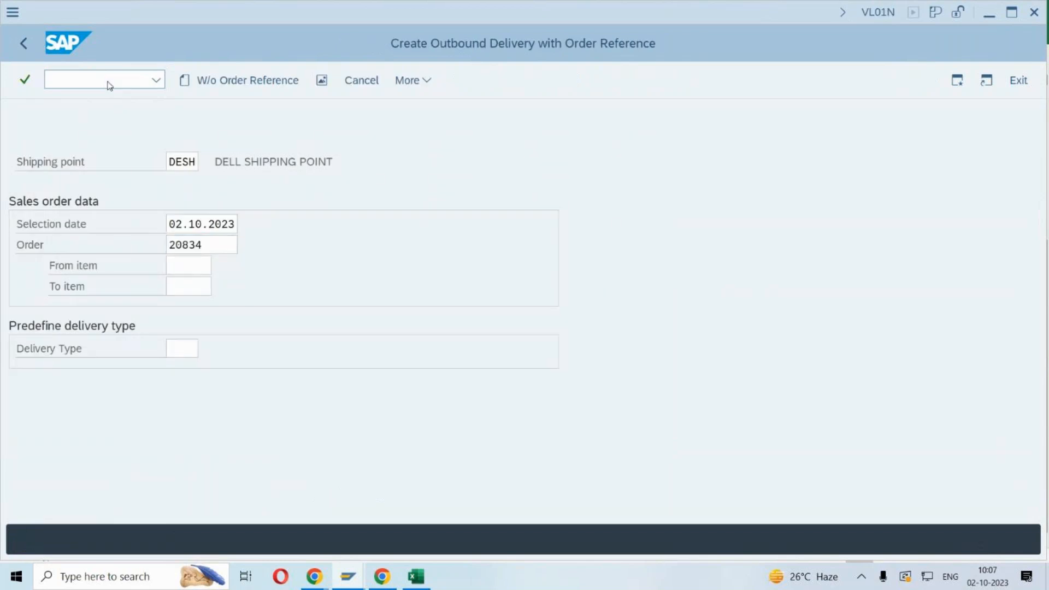
pyautogui.press('Return')
# - Set the picked quantity of the DLAPTOP item to 5 and post goods issue for the delivery
pyautogui.click(444, 327)
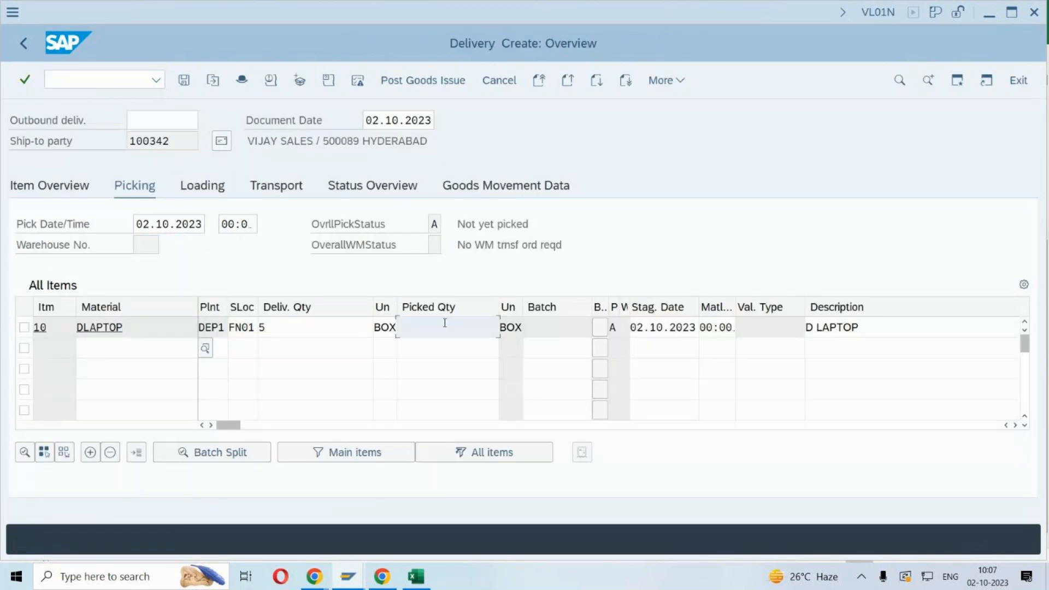
pyautogui.write('5')
pyautogui.press('Return')
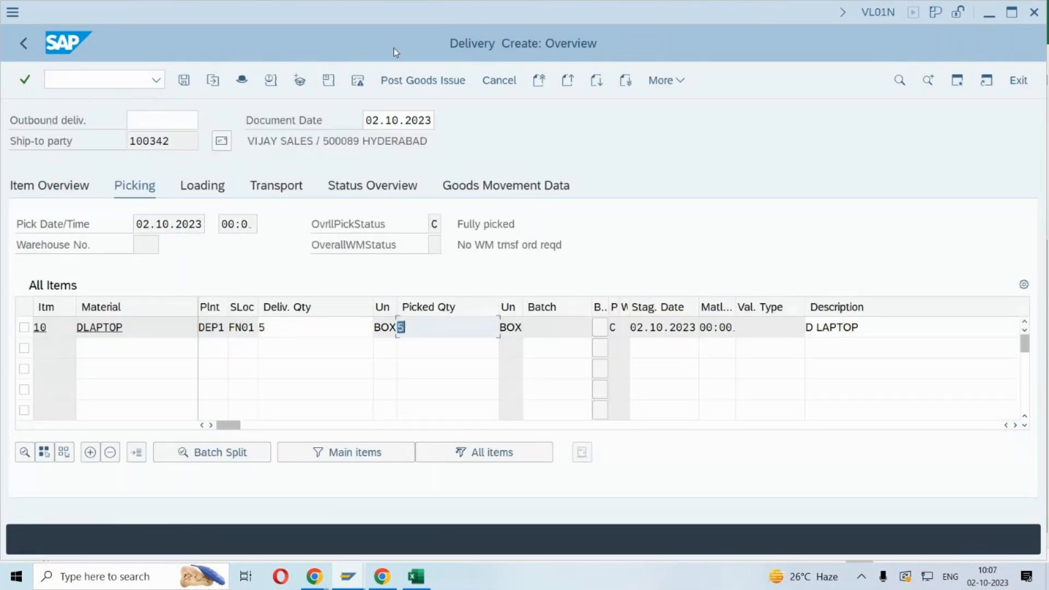
pyautogui.click(423, 80)
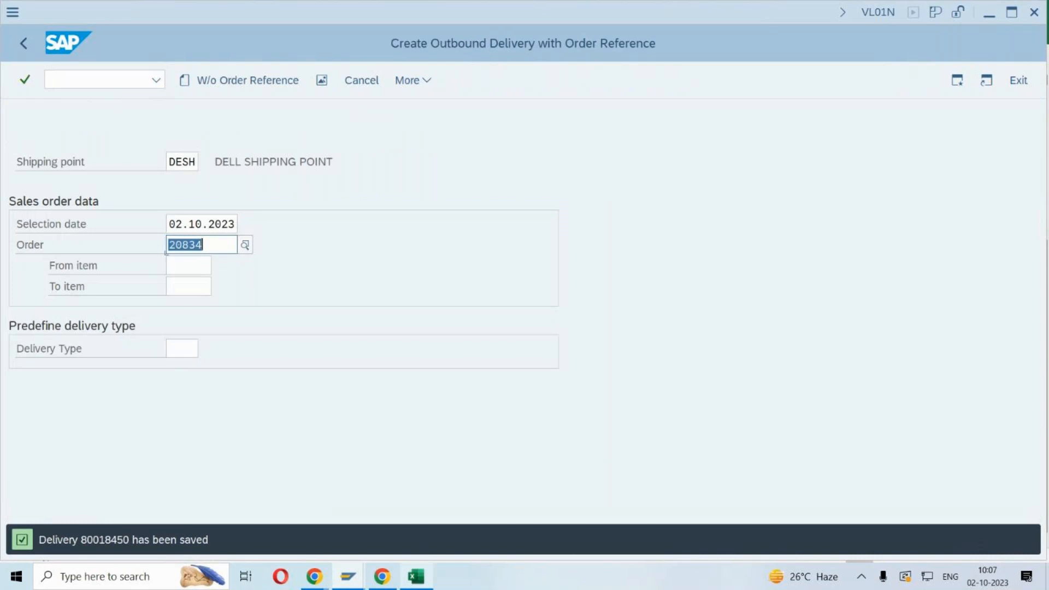
# - Switch to Excel and review the proforma invoice notes in the FREE OF CHARGE sheet
pyautogui.hotkey('alt', 'Tab')
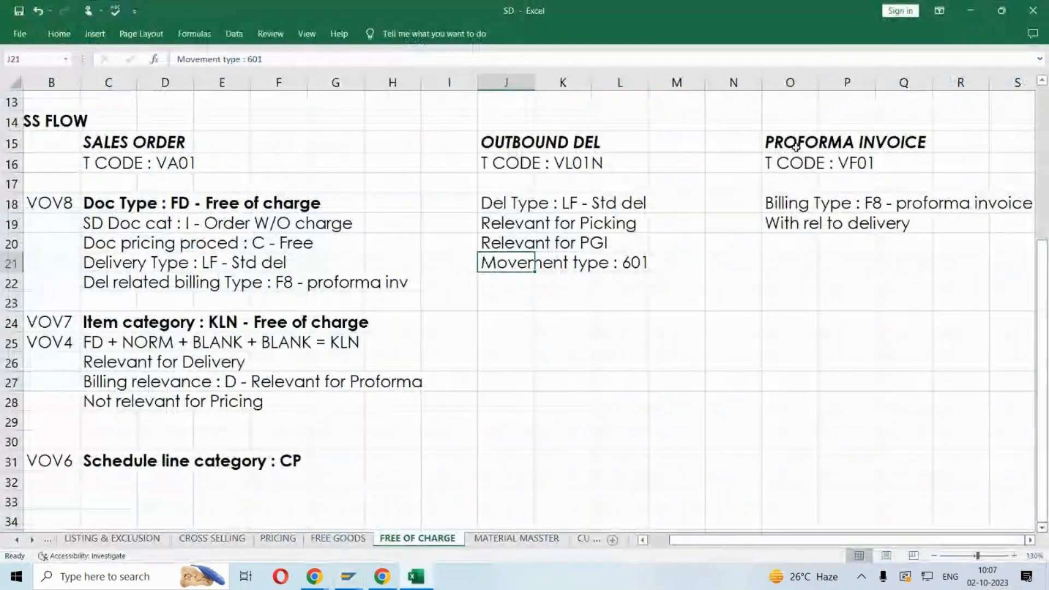
pyautogui.click(791, 143)
pyautogui.moveTo(792, 143); pyautogui.dragTo(875, 251)
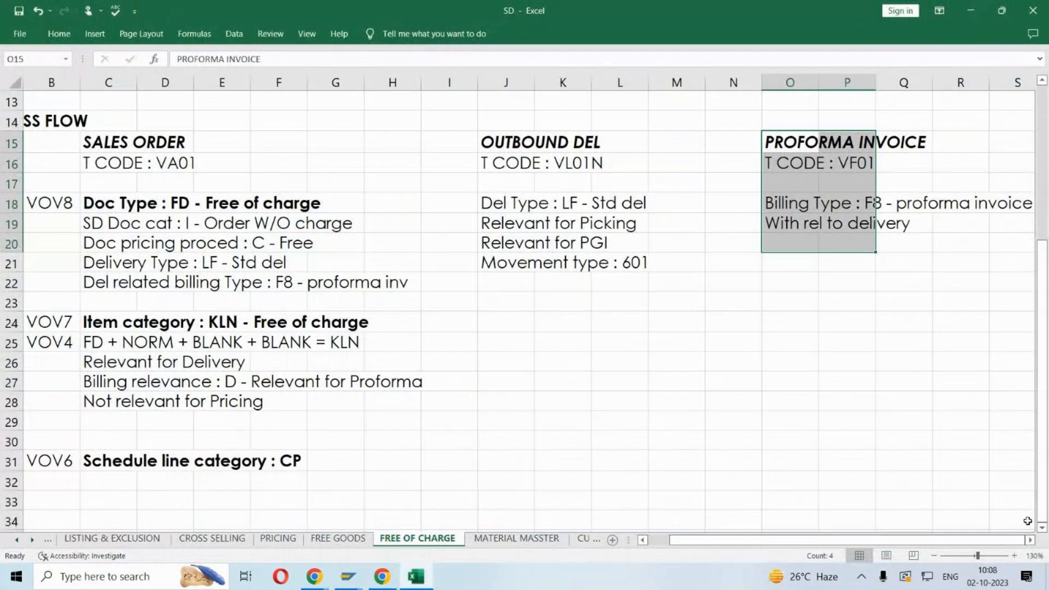
pyautogui.click(1030, 540)
pyautogui.click(859, 180)
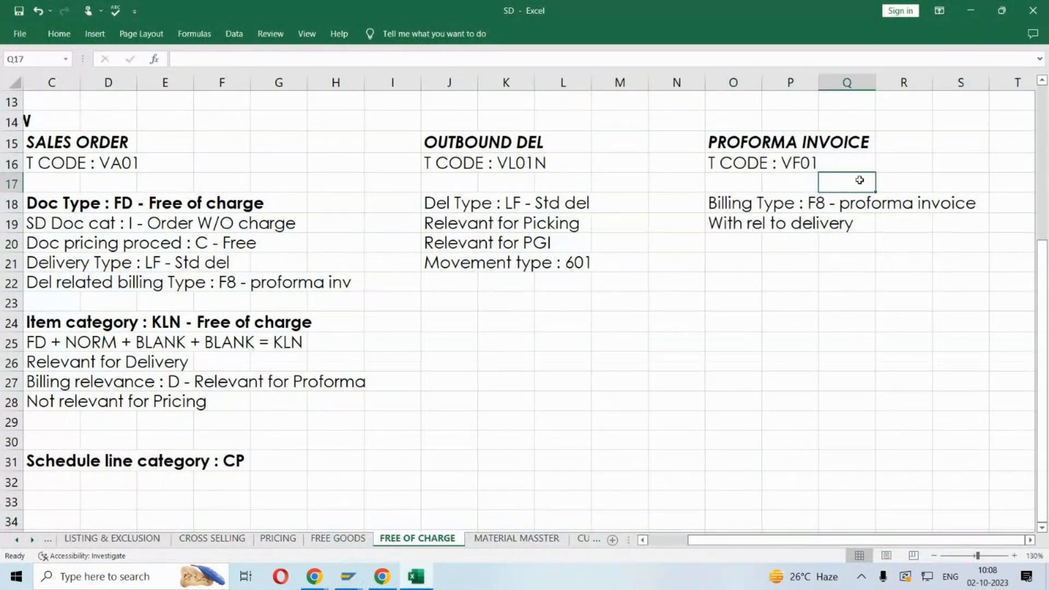
# - Switch back to SAP and start creating a billing document with transaction VF01
pyautogui.hotkey('alt', 'Tab')
pyautogui.click(94, 80)
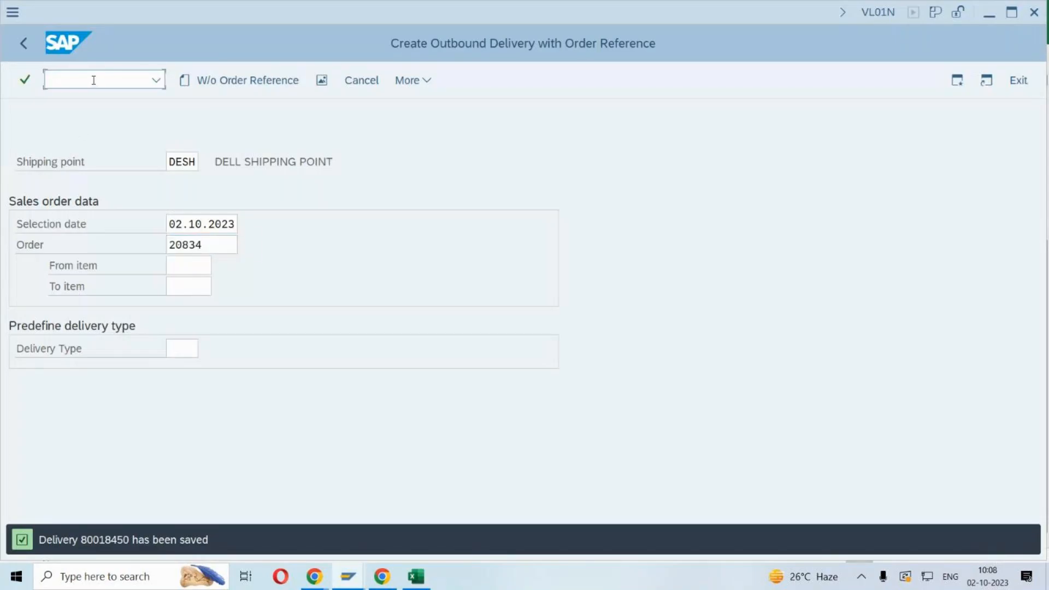
pyautogui.write('/NVF01')
pyautogui.press('Return')
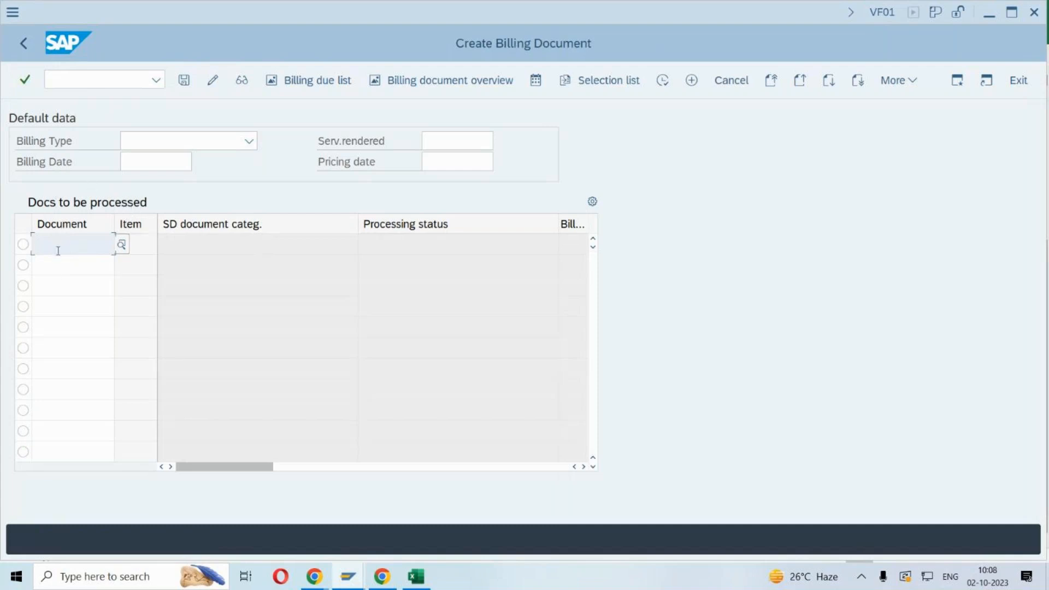
# - Open the item category maintenance with transaction VOV7 and position the list at item category TAN
pyautogui.click(83, 80)
pyautogui.write('/nVOV7')
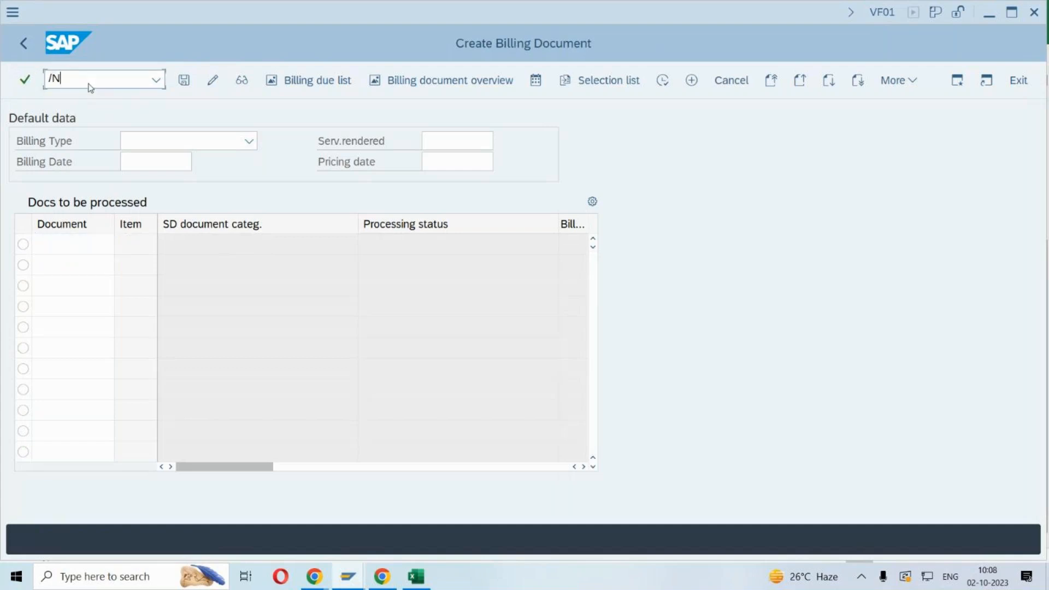
pyautogui.press('Return')
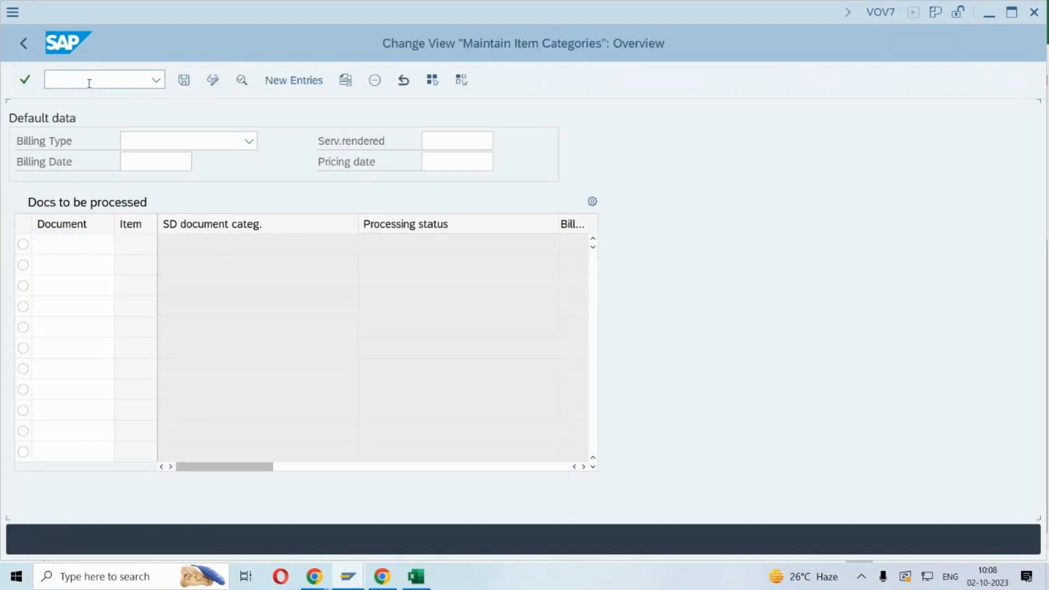
pyautogui.click(130, 493)
pyautogui.write('TAN')
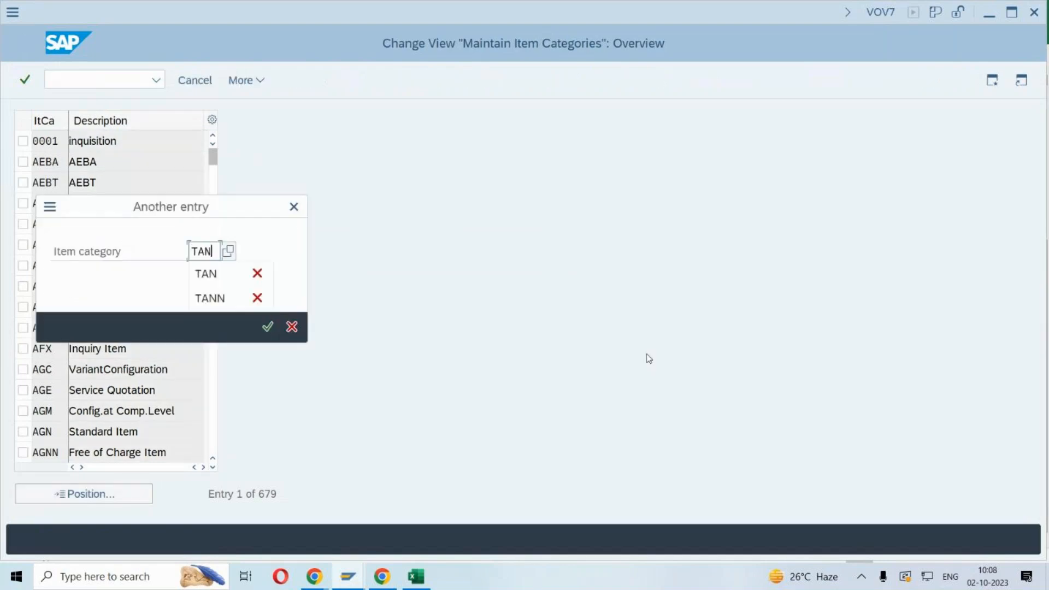
pyautogui.press('Return')
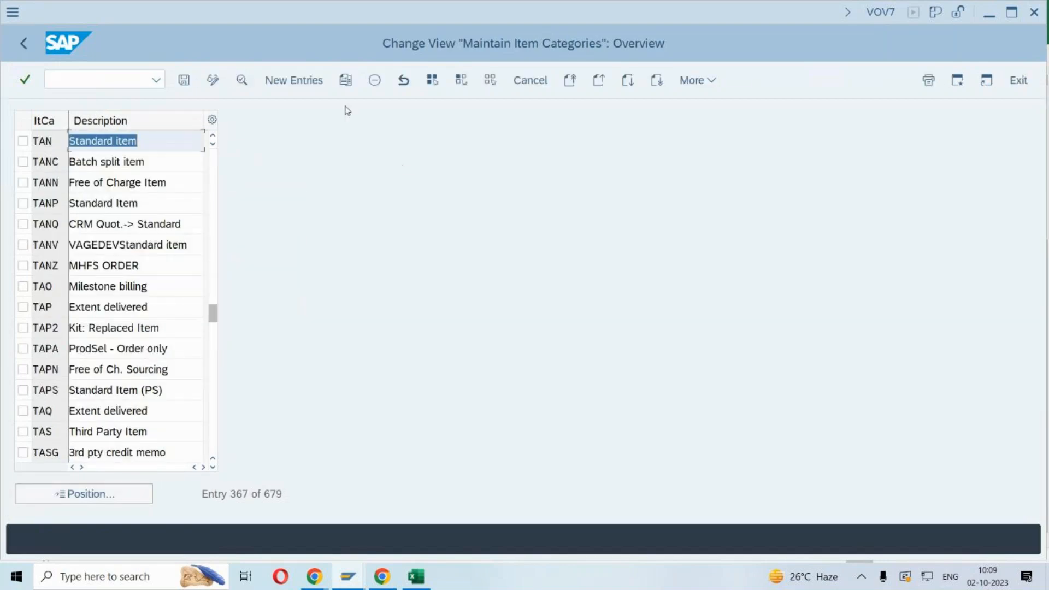
# - Open item category TAN and review the available billing relevance options, including delivery-related and order-related billing
pyautogui.doubleClick(138, 141)
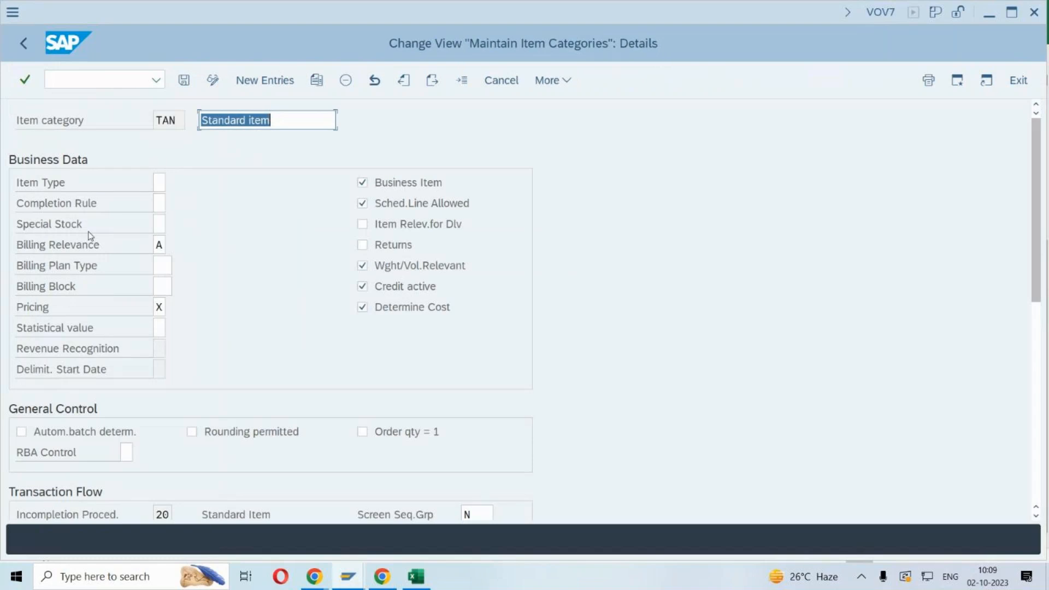
pyautogui.click(164, 245)
pyautogui.click(173, 245)
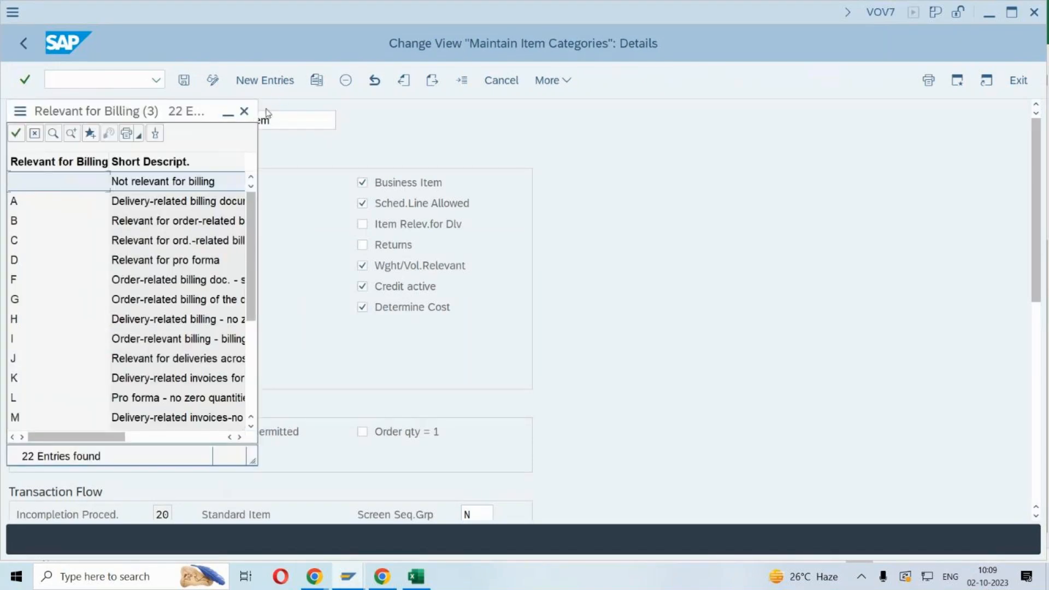
pyautogui.click(202, 241)
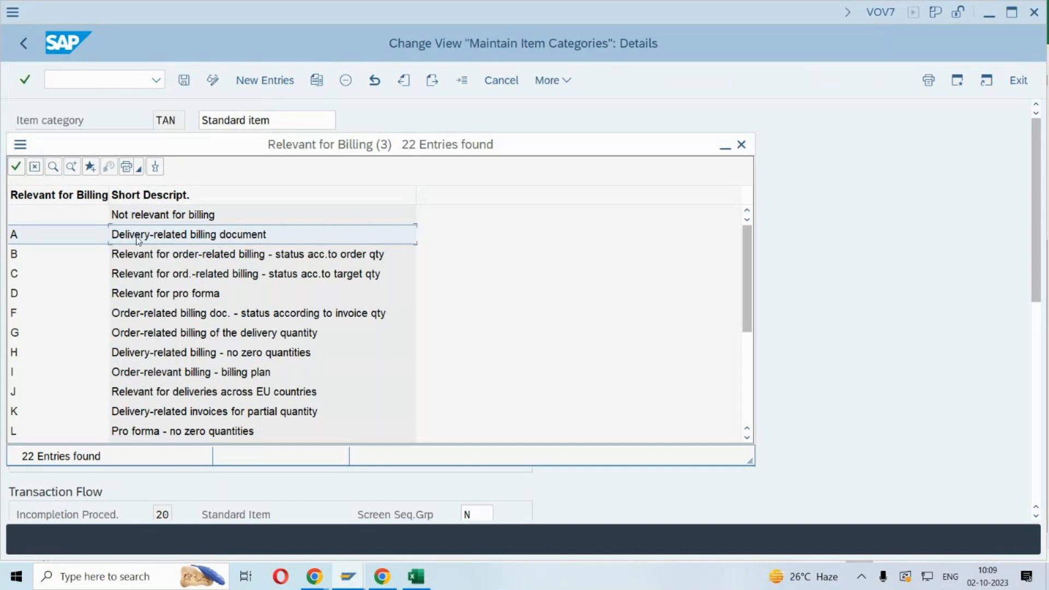
pyautogui.click(137, 254)
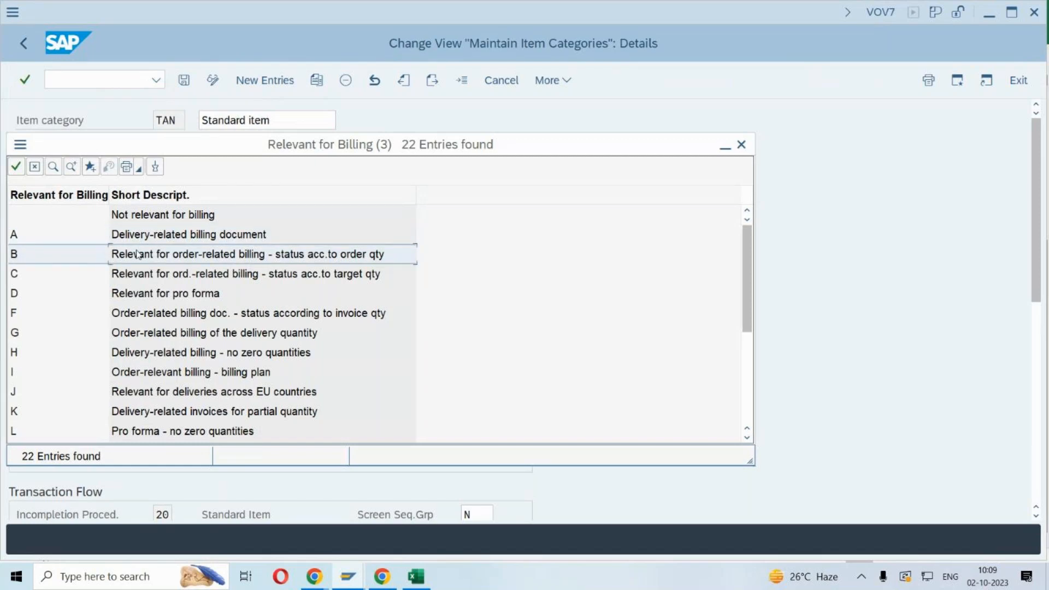
pyautogui.doubleClick(138, 255)
# - Go to item category KLN and examine the meaning of its billing relevance setting in the list of options
pyautogui.click(462, 79)
pyautogui.write('KLN')
pyautogui.press('Return')
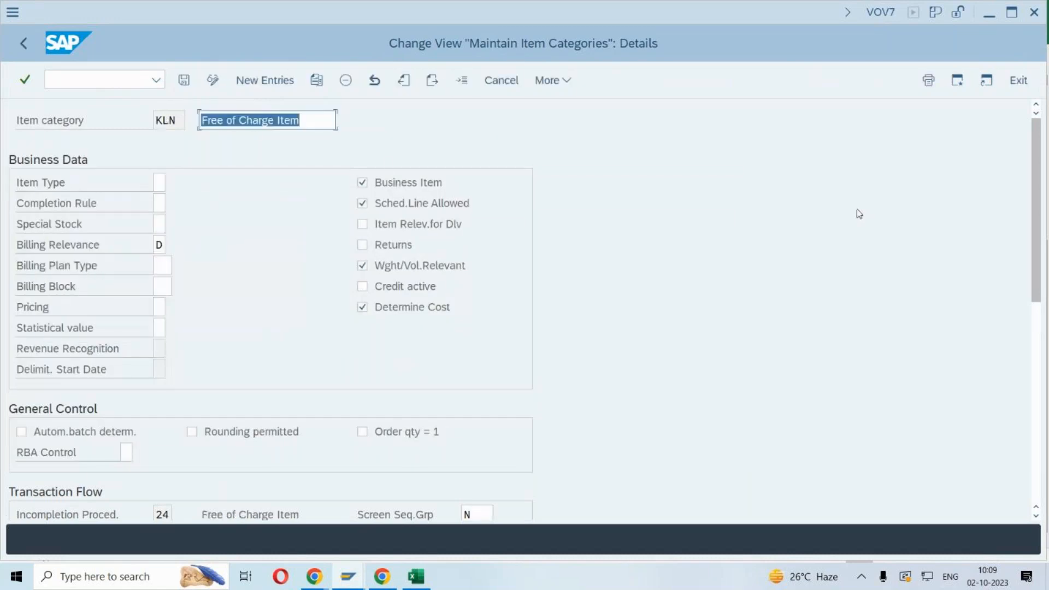
pyautogui.click(159, 244)
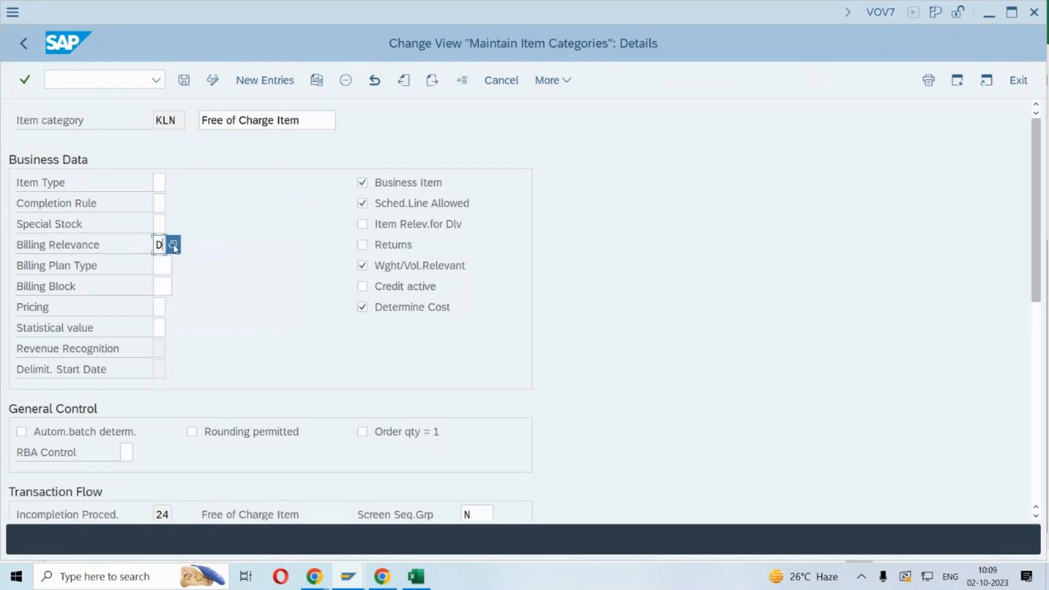
pyautogui.click(173, 246)
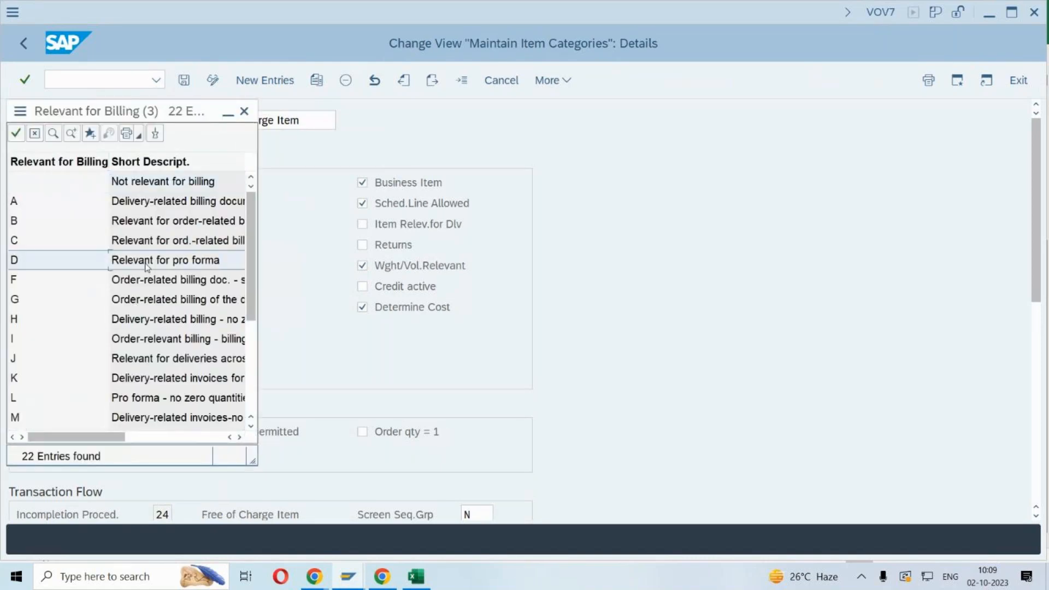
pyautogui.moveTo(262, 113); pyautogui.dragTo(582, 121)
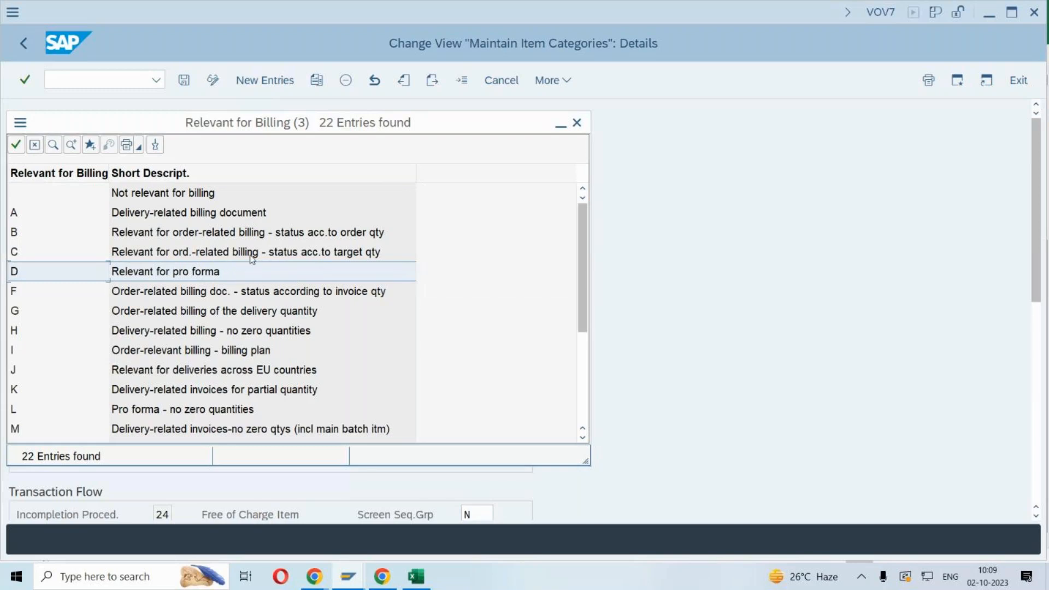
pyautogui.click(577, 123)
# - Leave the item category maintenance and call up the outbound delivery change screen with transaction VL02N
pyautogui.click(106, 77)
pyautogui.write('/NVL02N')
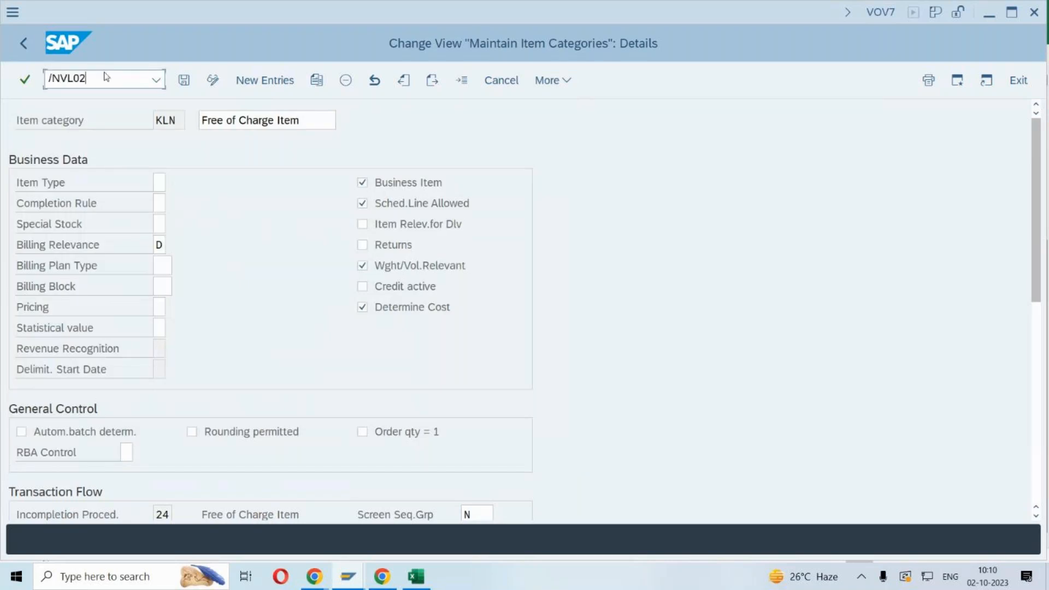
pyautogui.press('Return')
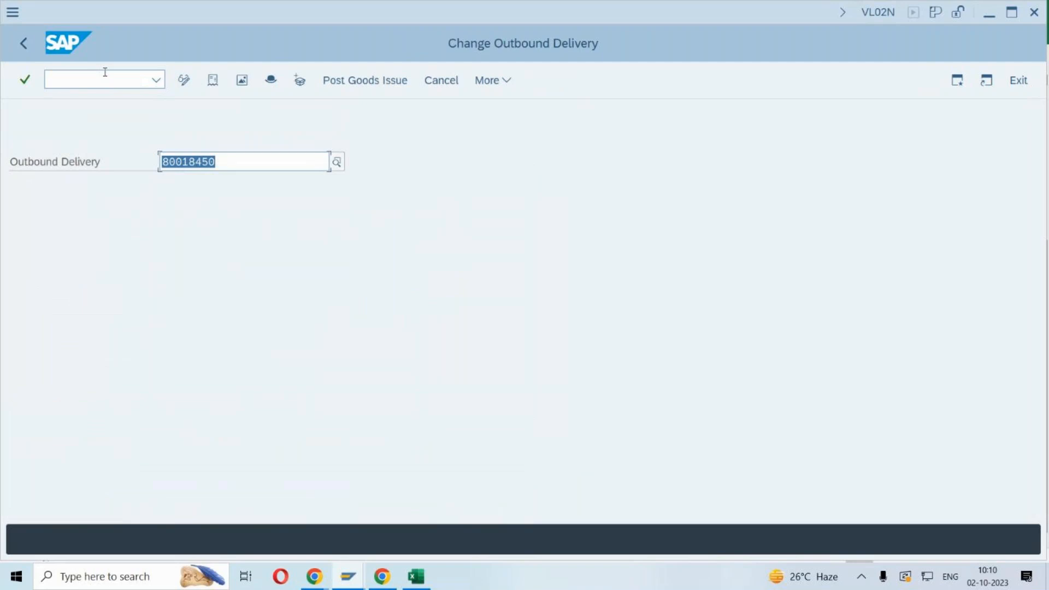
pyautogui.press('Return')
# - Start transaction VF01 and create the billing document from the proposed delivery, leaving the billing type blank
pyautogui.click(105, 72)
pyautogui.write('/NVF01')
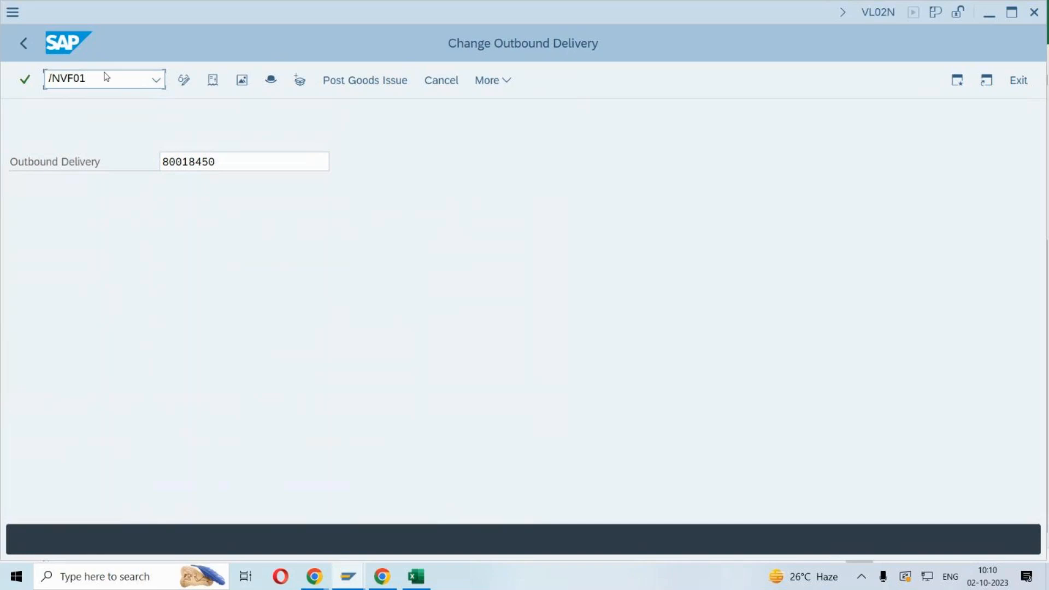
pyautogui.press('Return')
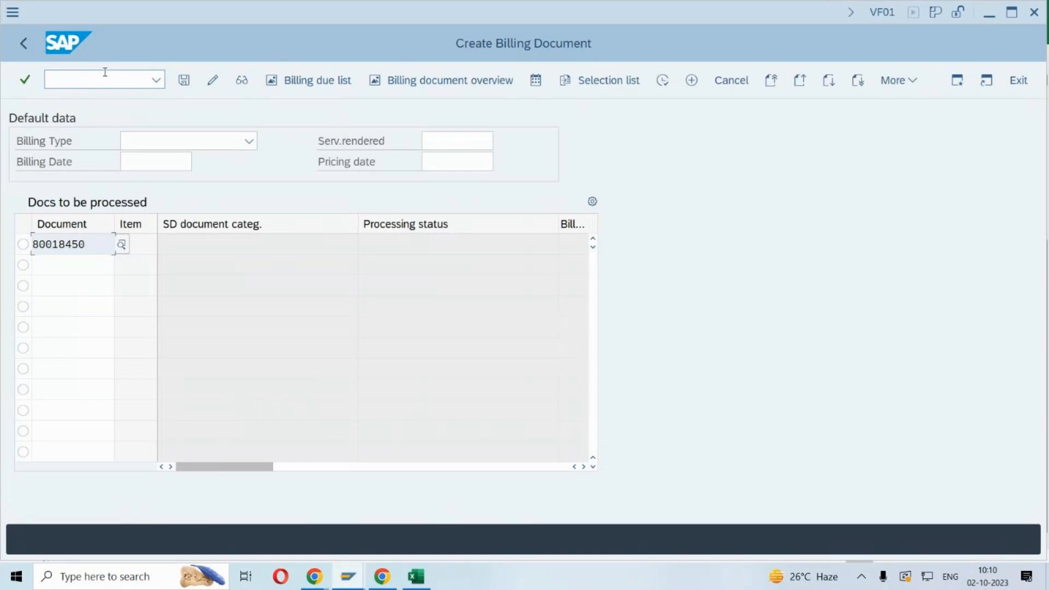
pyautogui.click(35, 145)
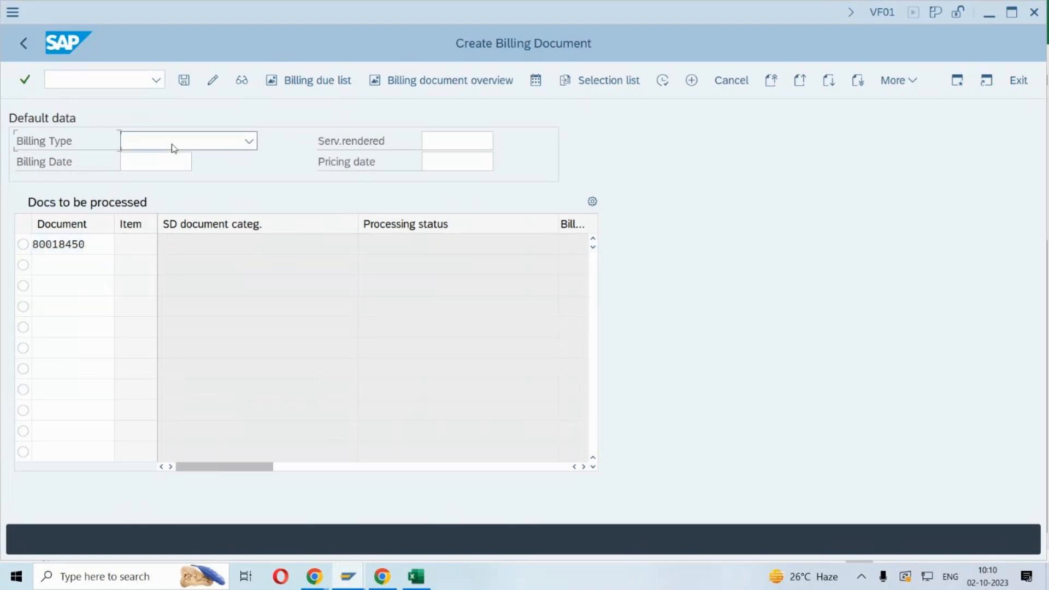
pyautogui.press('Return')
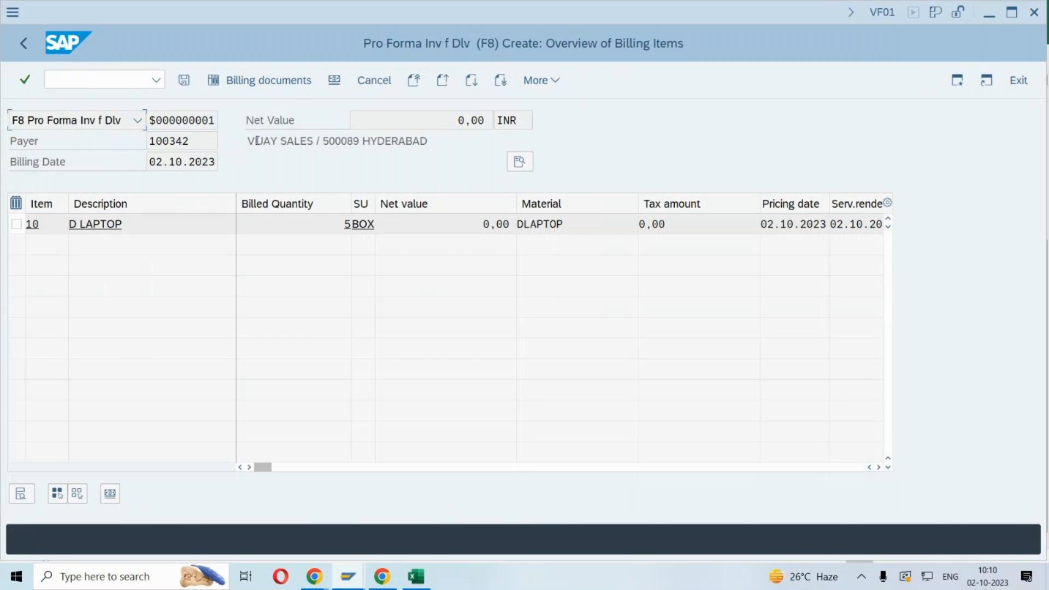
# - Check the payer, net value, material and tax amount of the proforma invoice and save it
pyautogui.click(200, 140)
pyautogui.click(492, 224)
pyautogui.click(659, 224)
pyautogui.click(597, 223)
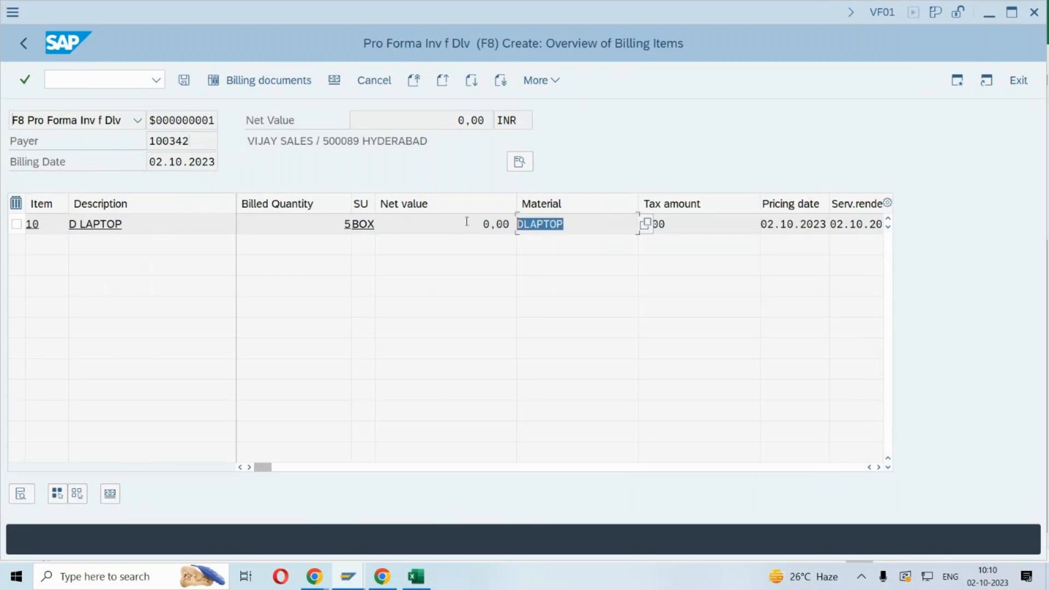
pyautogui.click(502, 223)
pyautogui.click(664, 223)
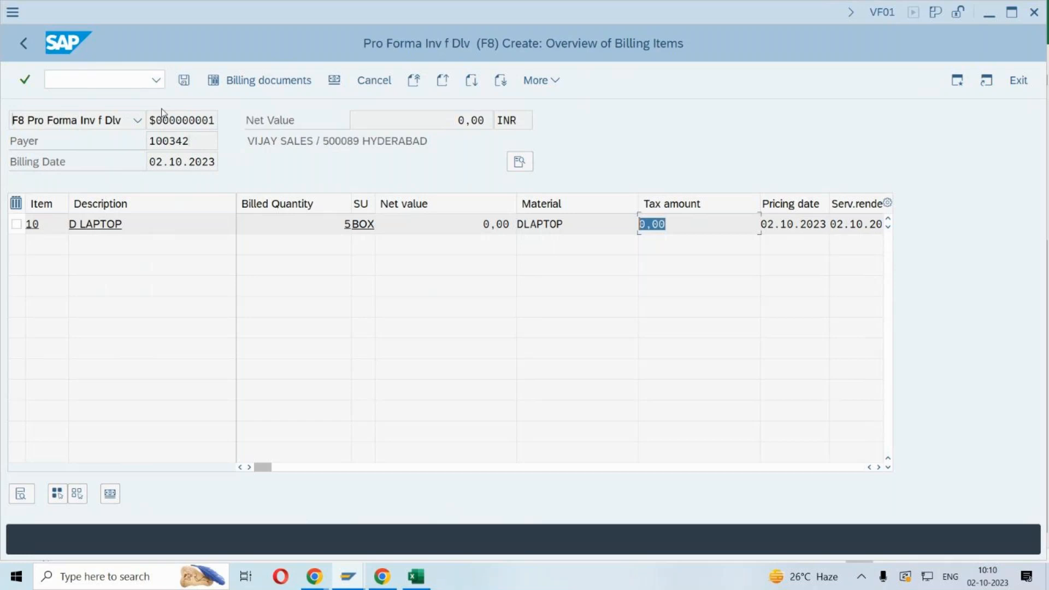
pyautogui.click(185, 89)
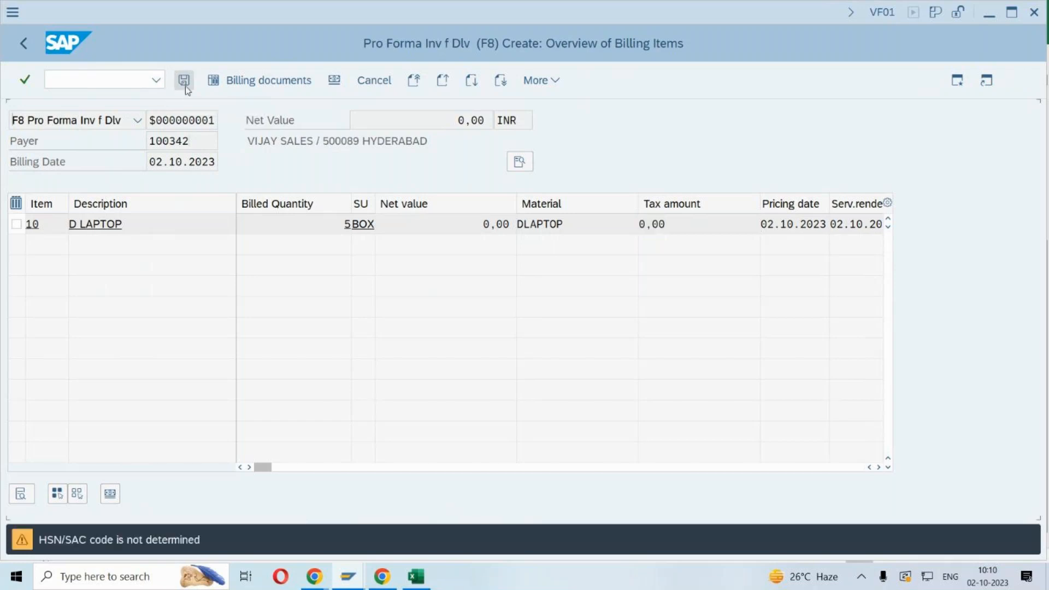
pyautogui.click(185, 86)
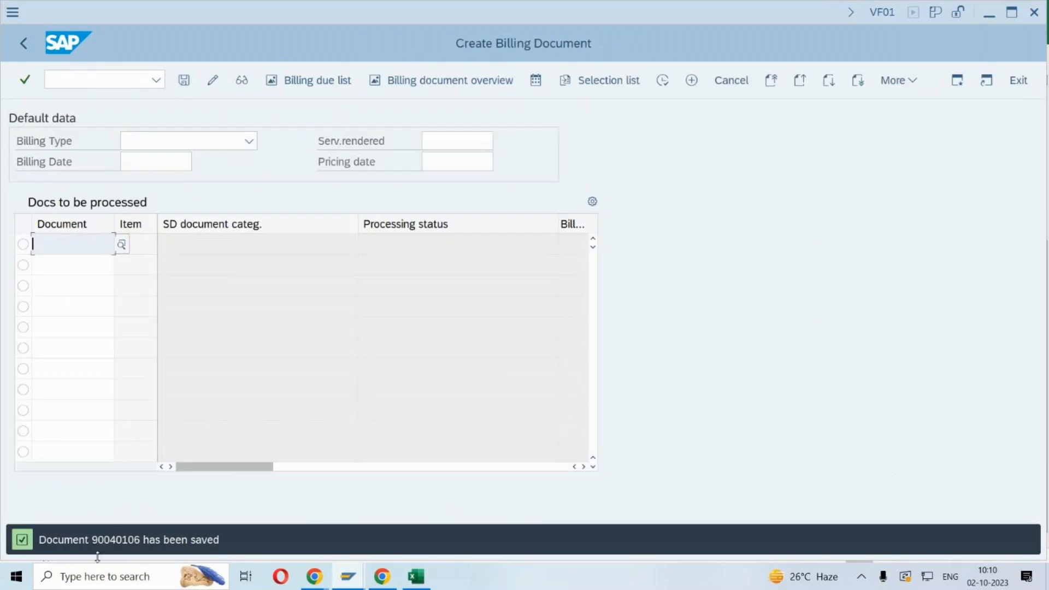
# - Open transaction VF02 for the saved billing document and check its document flow and the status of the proforma invoice
pyautogui.click(95, 79)
pyautogui.write('/nvf02')
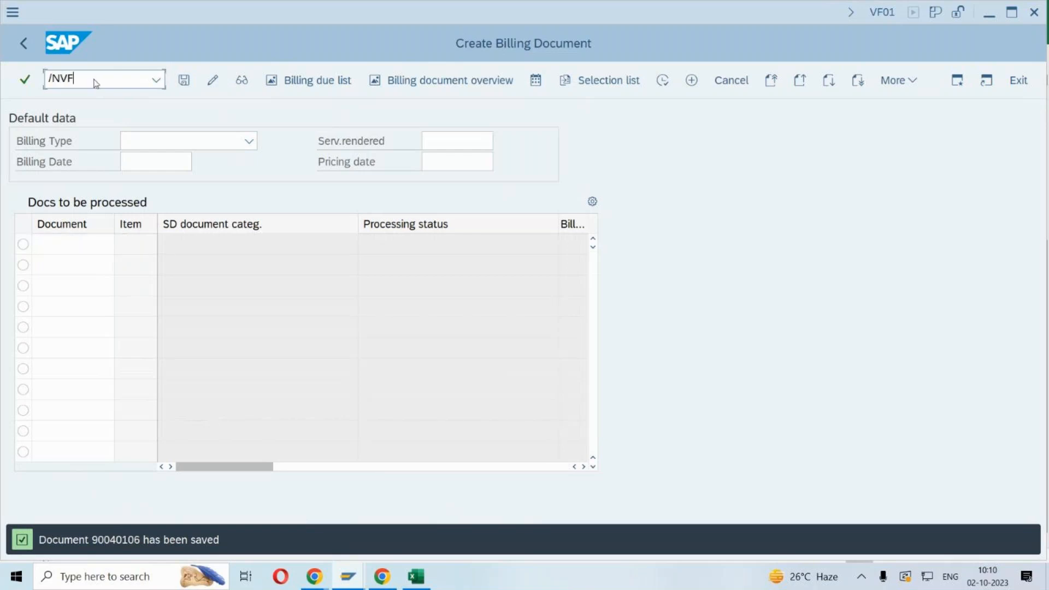
pyautogui.press('Return')
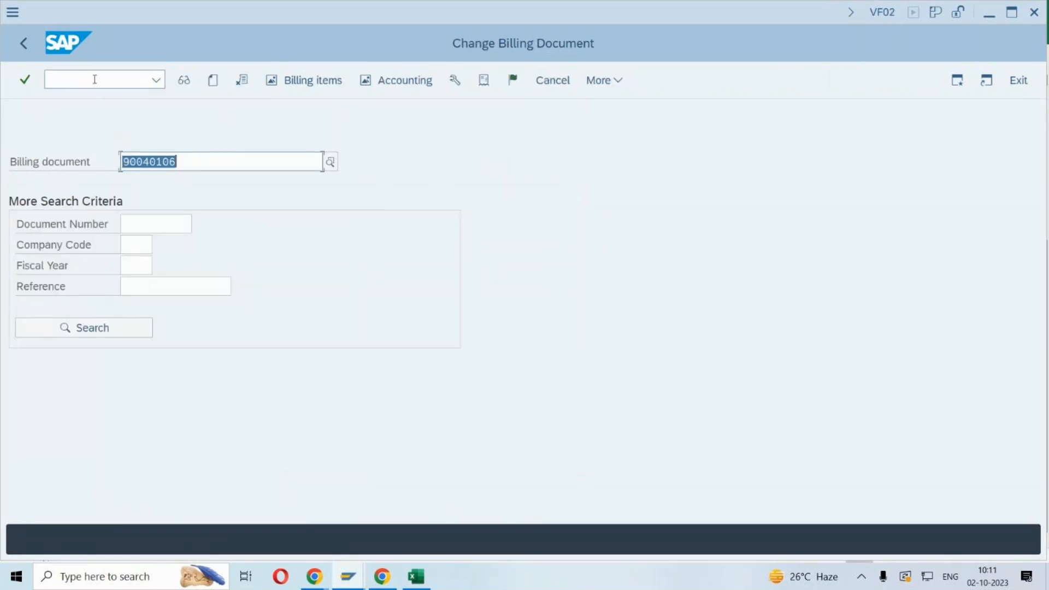
pyautogui.click(483, 81)
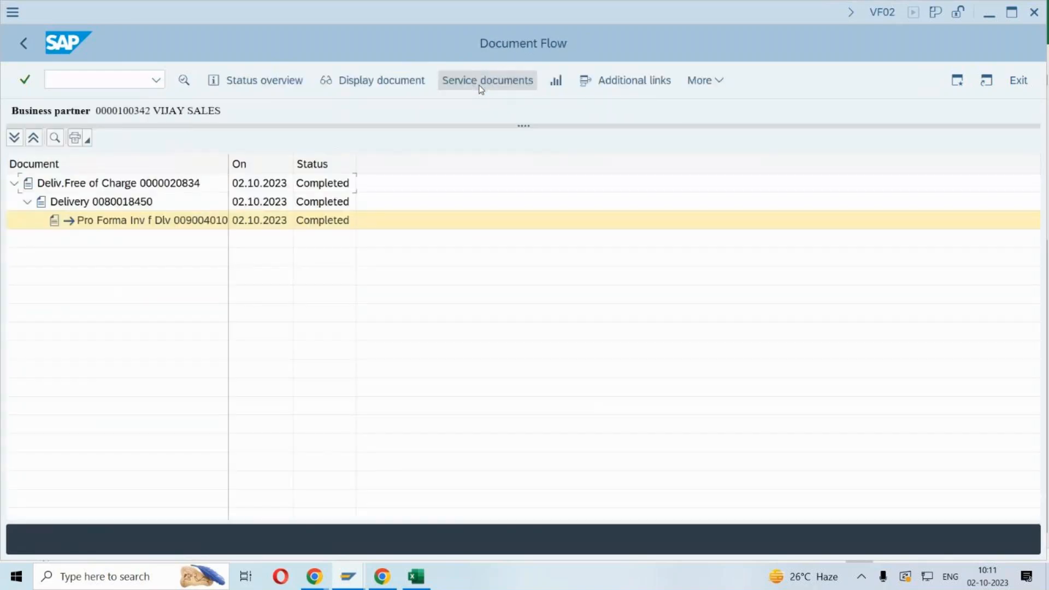
pyautogui.click(324, 225)
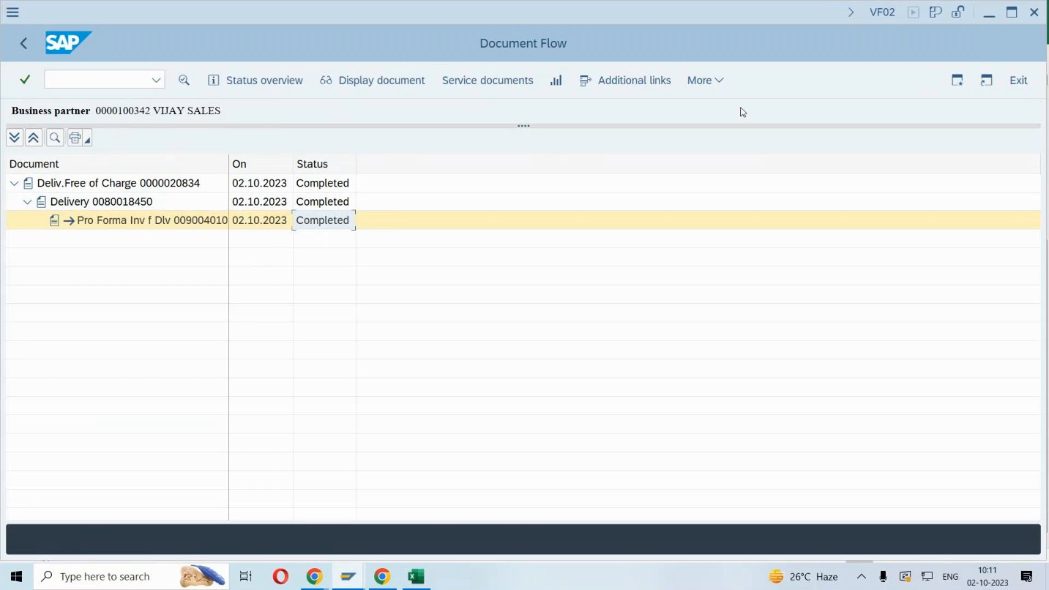
# - Open the sales order type maintenance with transaction VOV8 and display the details of document type FD
pyautogui.click(119, 81)
pyautogui.write('/nvov8')
pyautogui.press('Return')
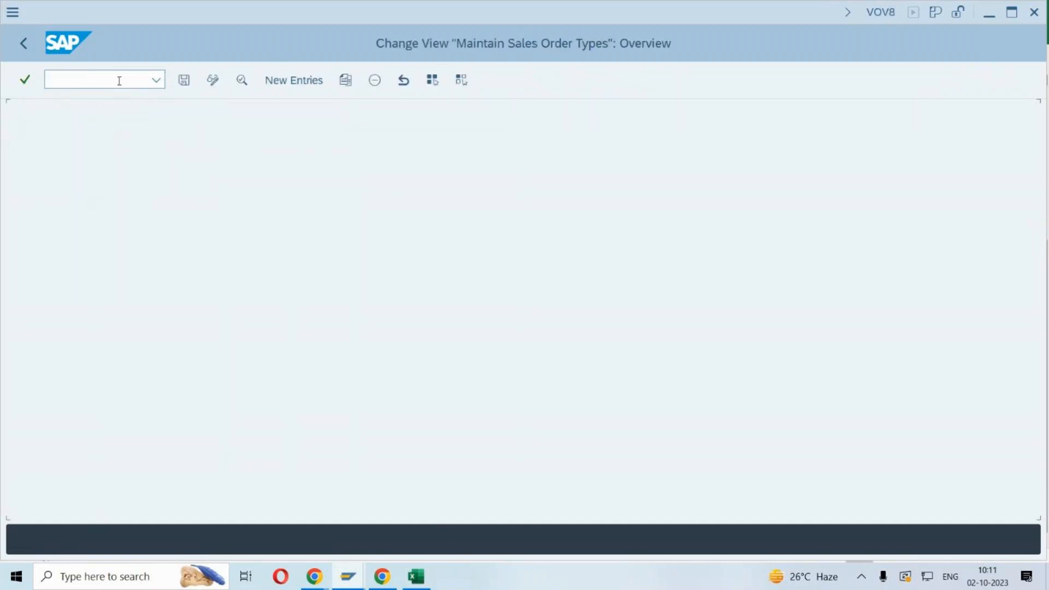
pyautogui.click(138, 498)
pyautogui.write('FD')
pyautogui.press('Return')
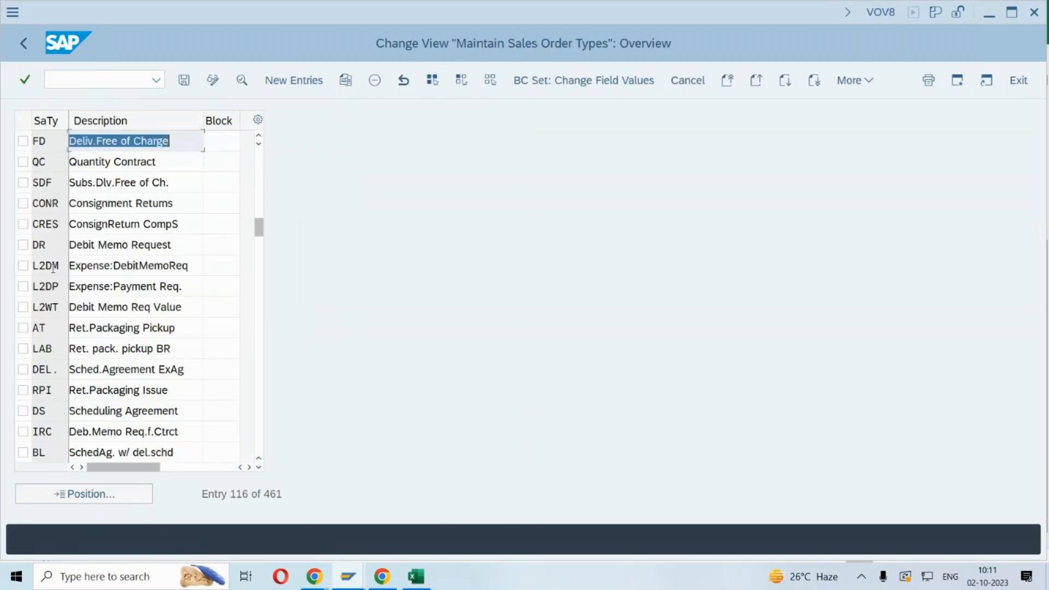
pyautogui.doubleClick(185, 144)
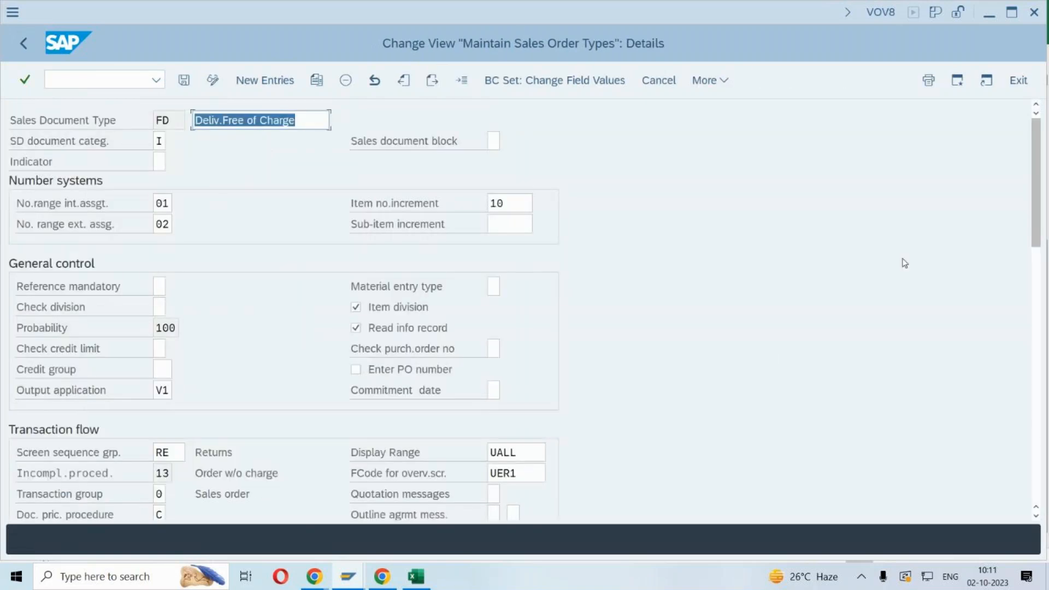
# - Check the delivery-related billing type in the Billing section of document type FD
pyautogui.moveTo(1037, 178); pyautogui.dragTo(1047, 382)
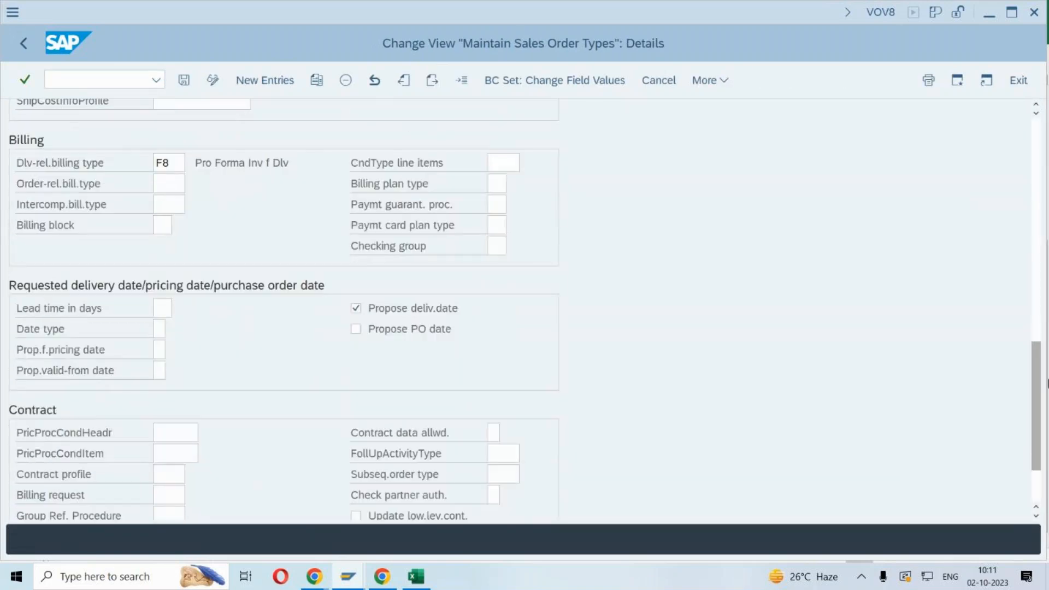
pyautogui.doubleClick(167, 163)
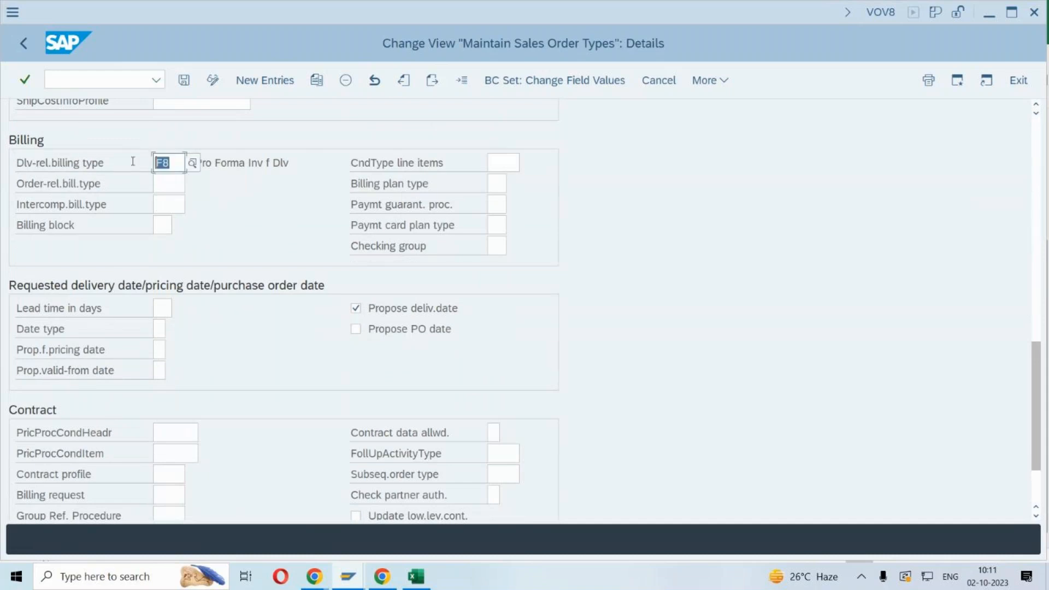
pyautogui.click(298, 164)
pyautogui.doubleClick(153, 167)
# - Switch to Excel and review the free-of-charge overview and process flow notes in the FREE OF CHARGE sheet
pyautogui.click(417, 577)
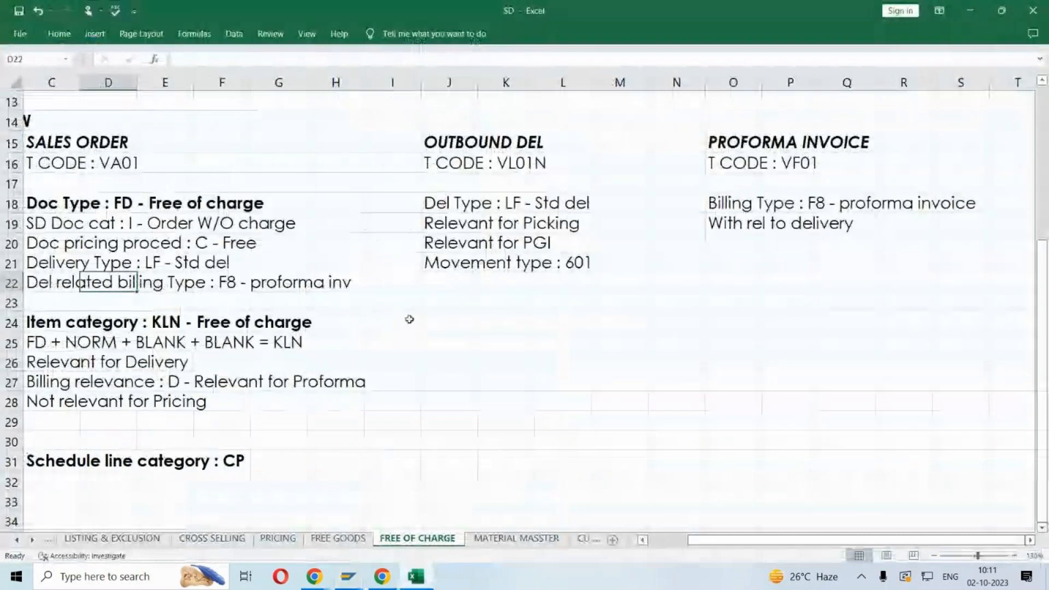
pyautogui.click(644, 541)
pyautogui.click(644, 540)
pyautogui.click(412, 283)
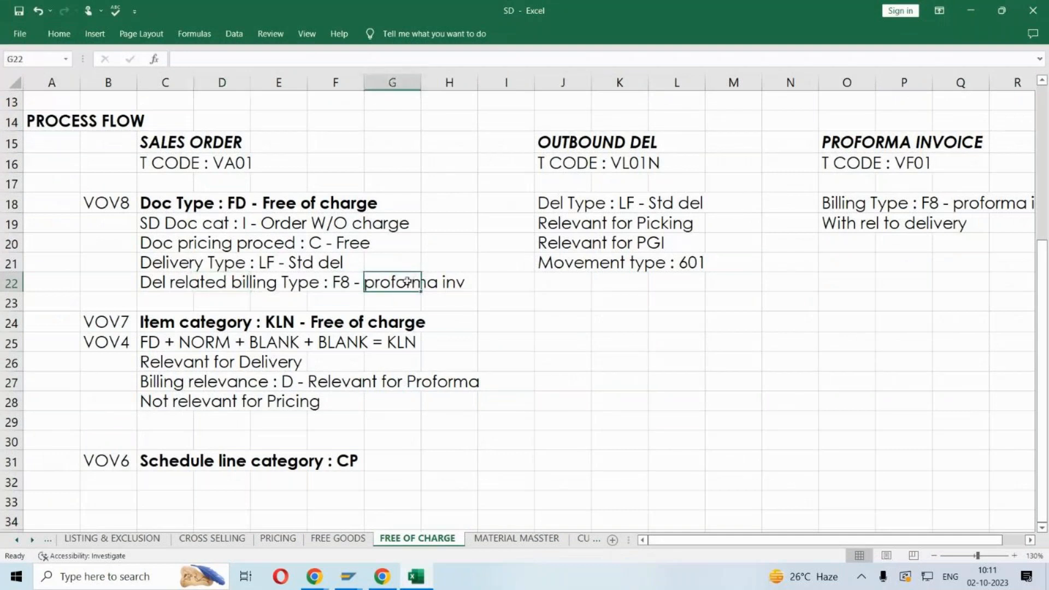
pyautogui.moveTo(160, 224); pyautogui.dragTo(432, 274)
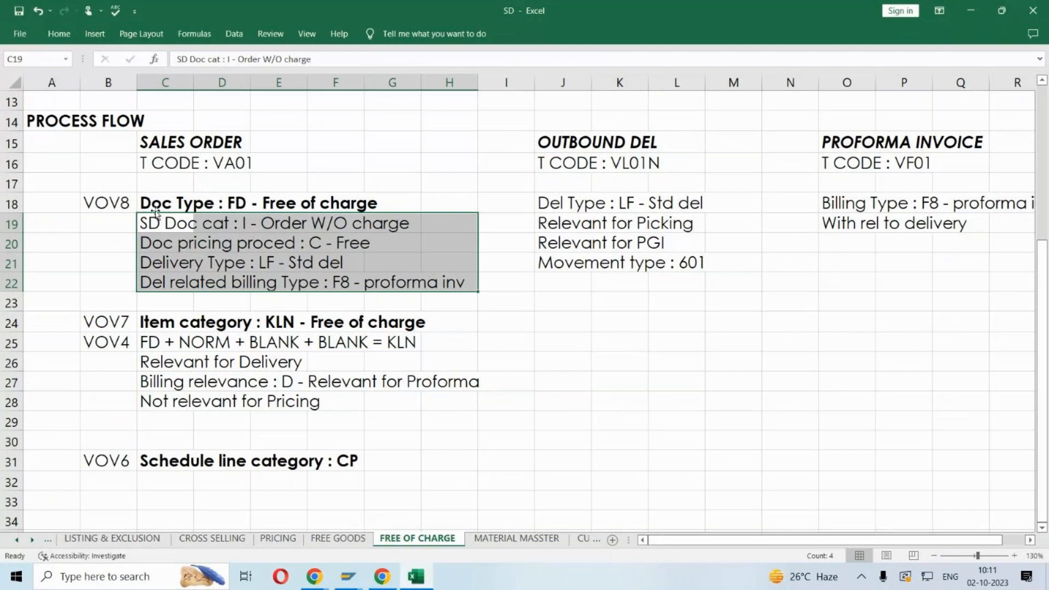
pyautogui.click(161, 323)
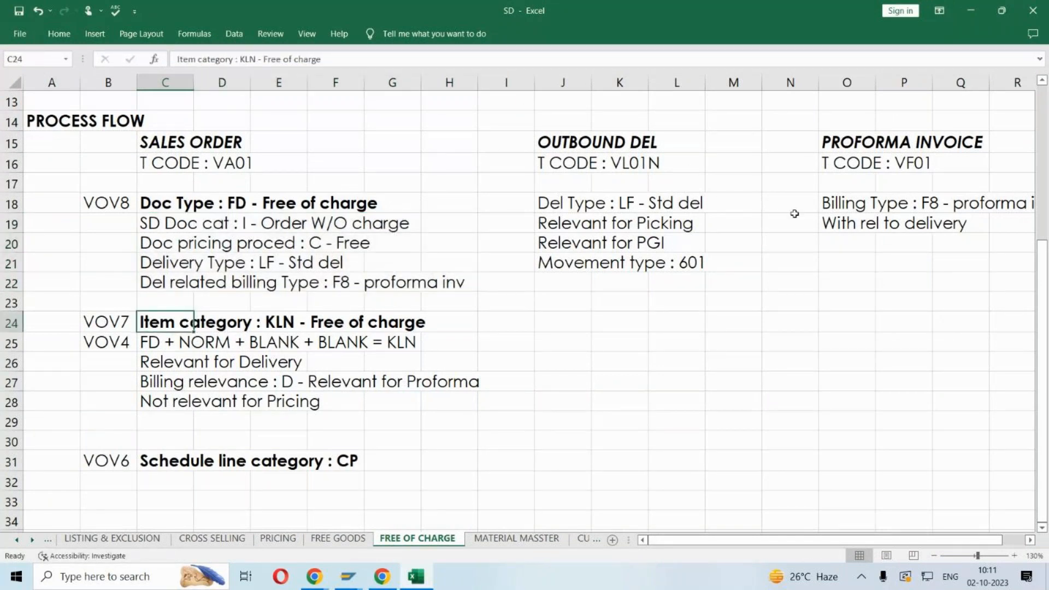
pyautogui.click(647, 359)
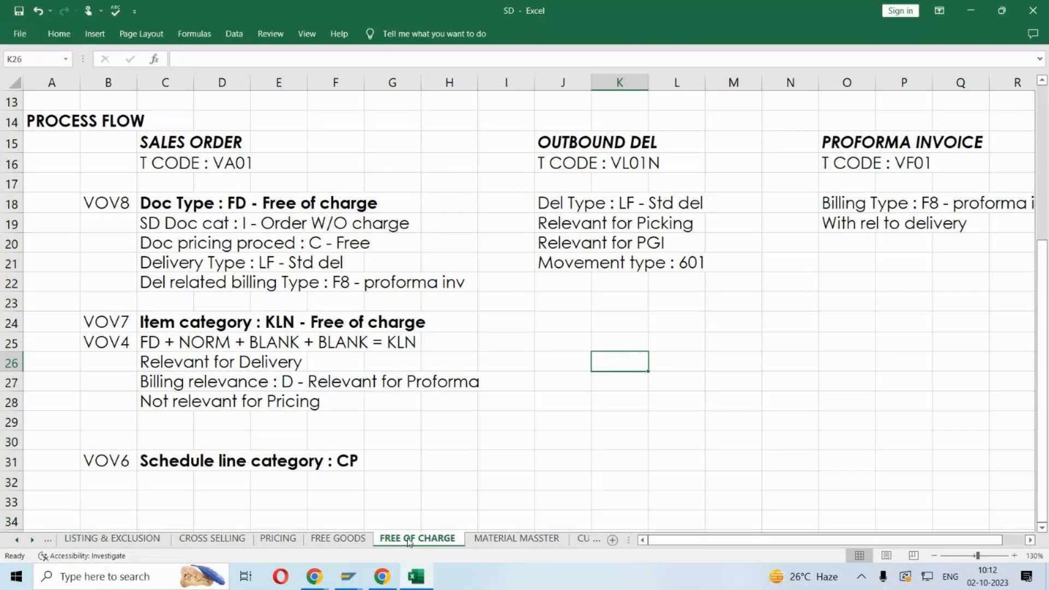
pyautogui.click(660, 347)
pyautogui.scroll(1, 660, 348)
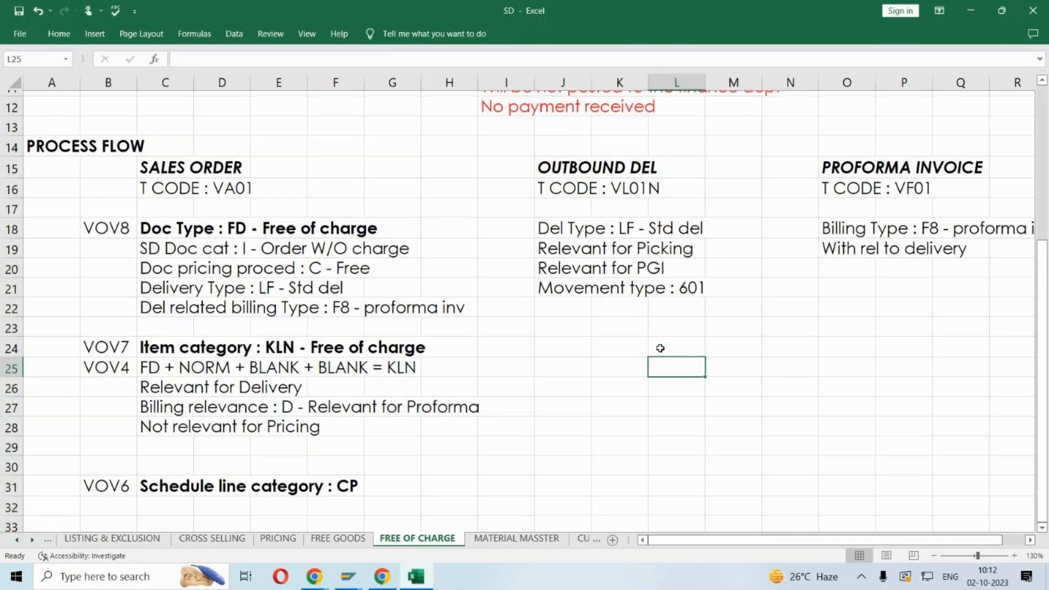
pyautogui.scroll(4, 660, 348)
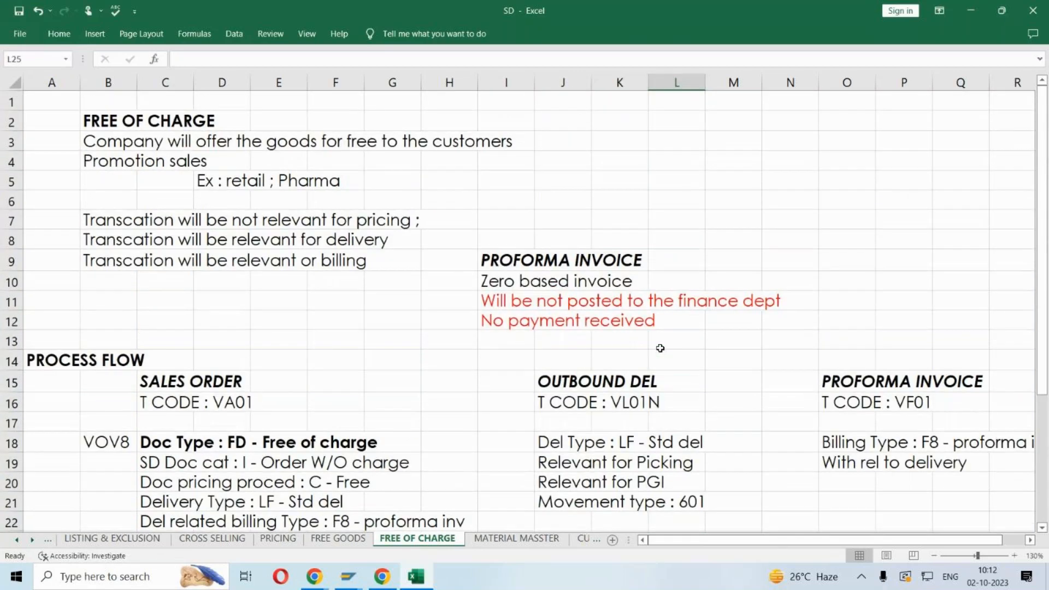
pyautogui.scroll(-9, 660, 348)
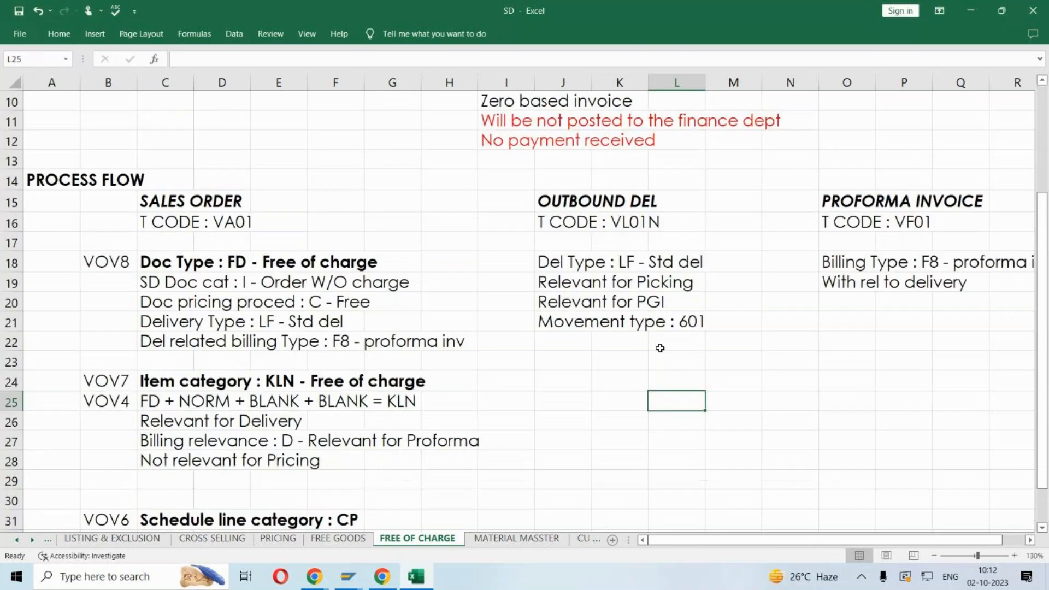
# - Enter the heading "Tasks" in cell B37, below the schedule line category notes
pyautogui.click(108, 278)
pyautogui.write('tAKS')
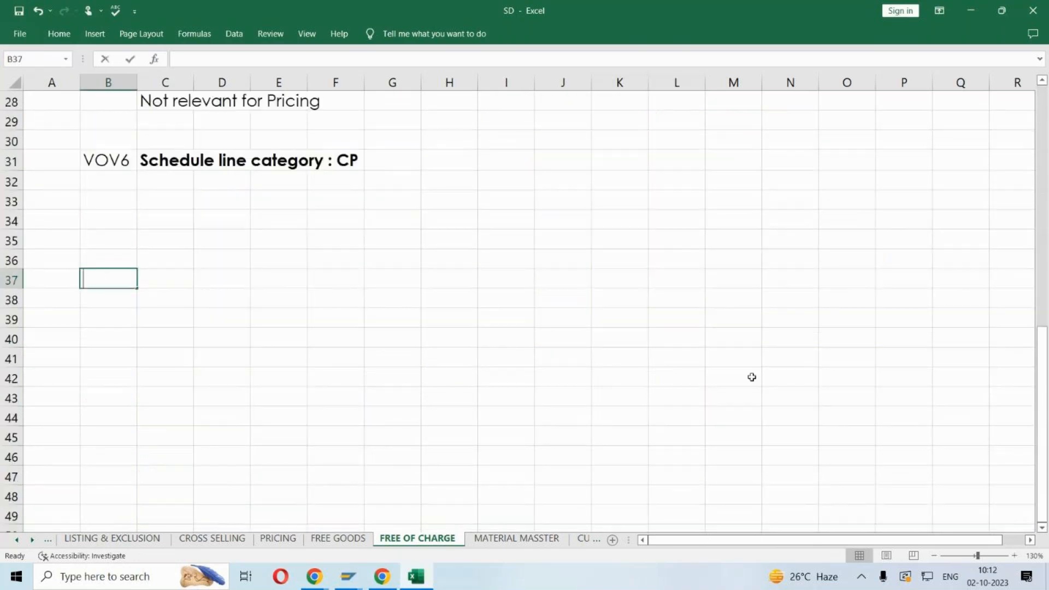
pyautogui.press('BackSpace')
pyautogui.press('BackSpace')
pyautogui.write('SKS')
pyautogui.press('Return')
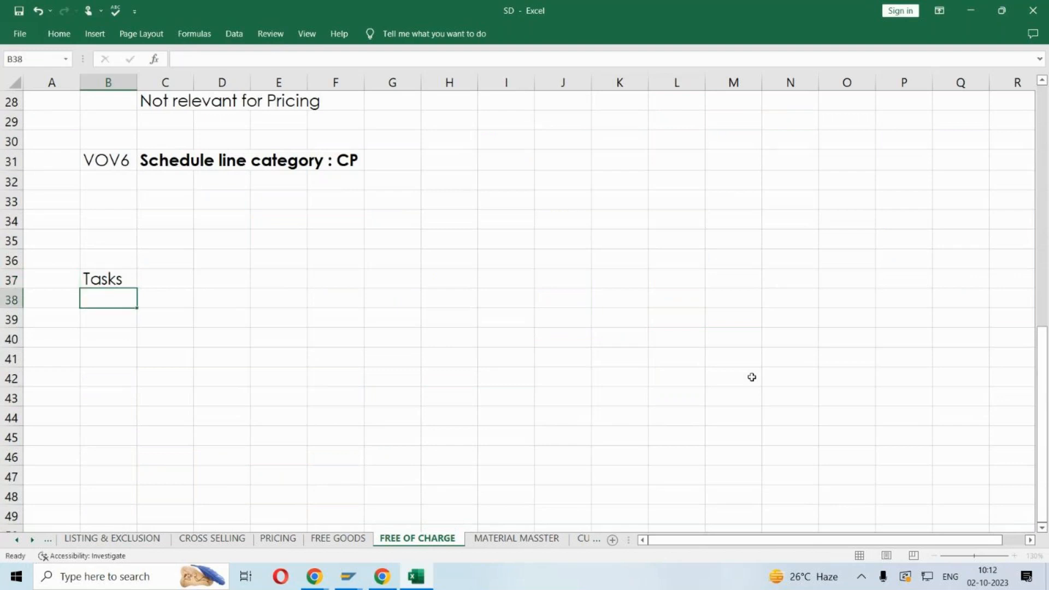
# - Enter the first task in C38: "1. company will offer goods for free but collect transportation charges"
pyautogui.press('Right')
pyautogui.write('1. c')
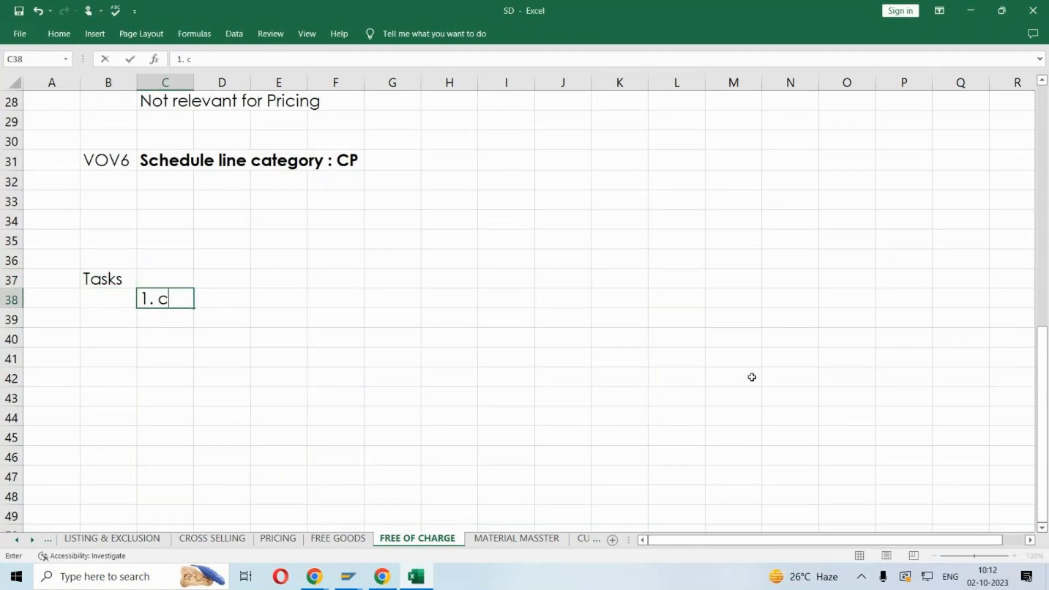
pyautogui.write('ompany will ')
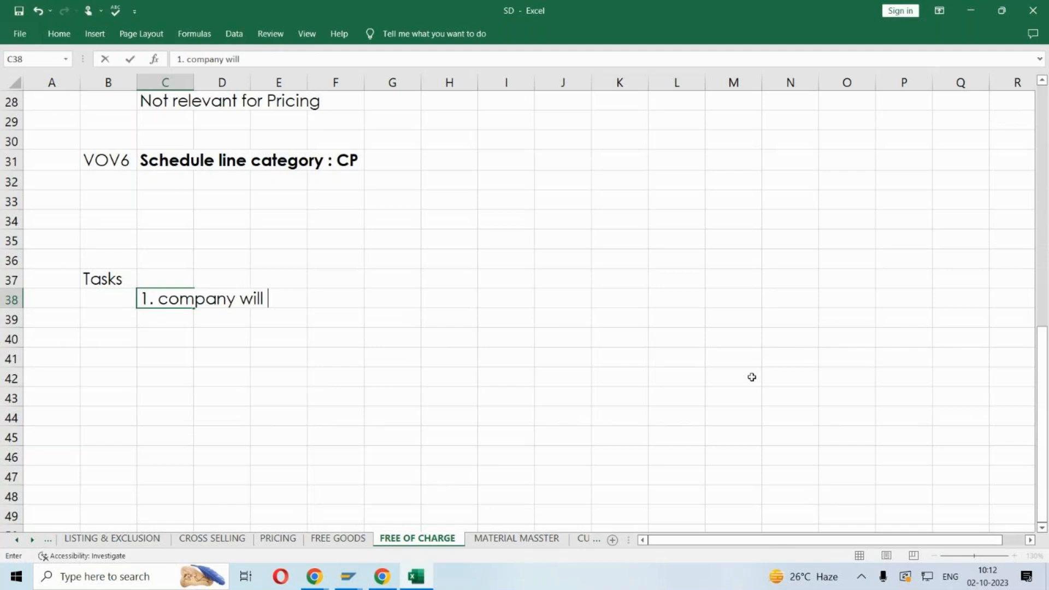
pyautogui.write('offer goo')
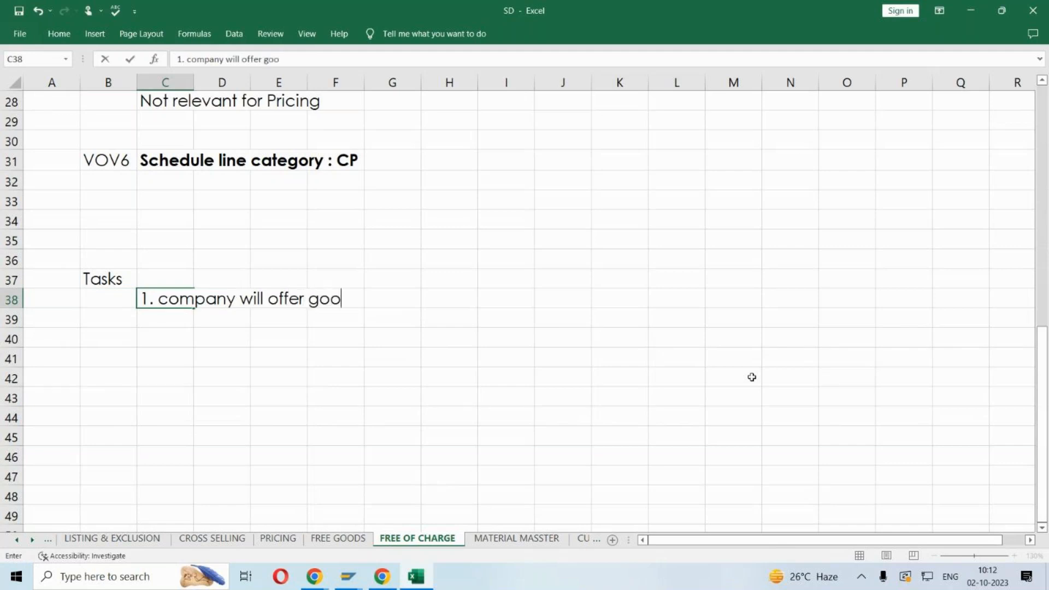
pyautogui.write('ds for free ')
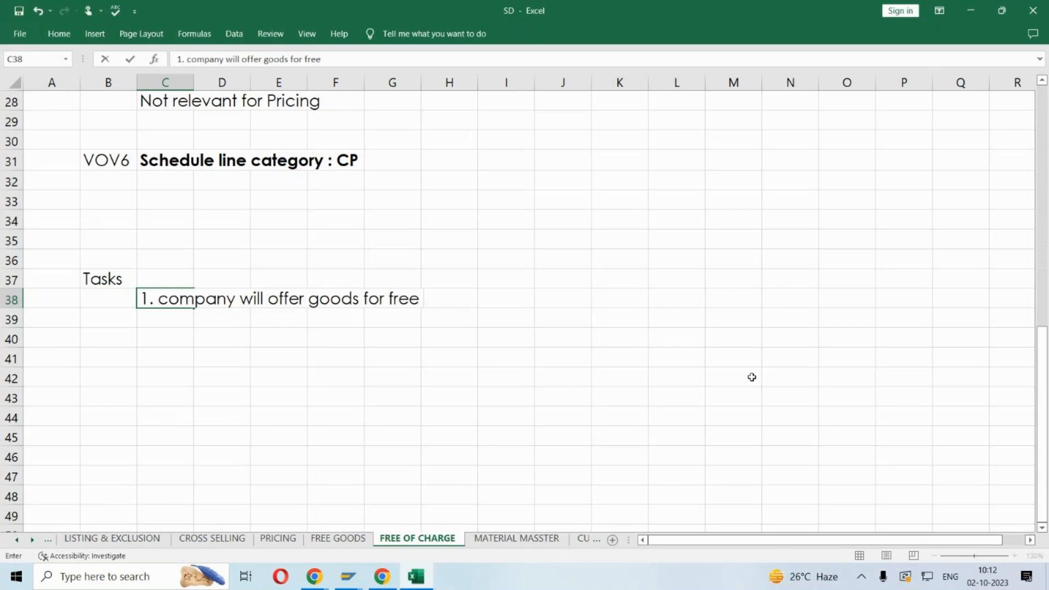
pyautogui.write('but colle')
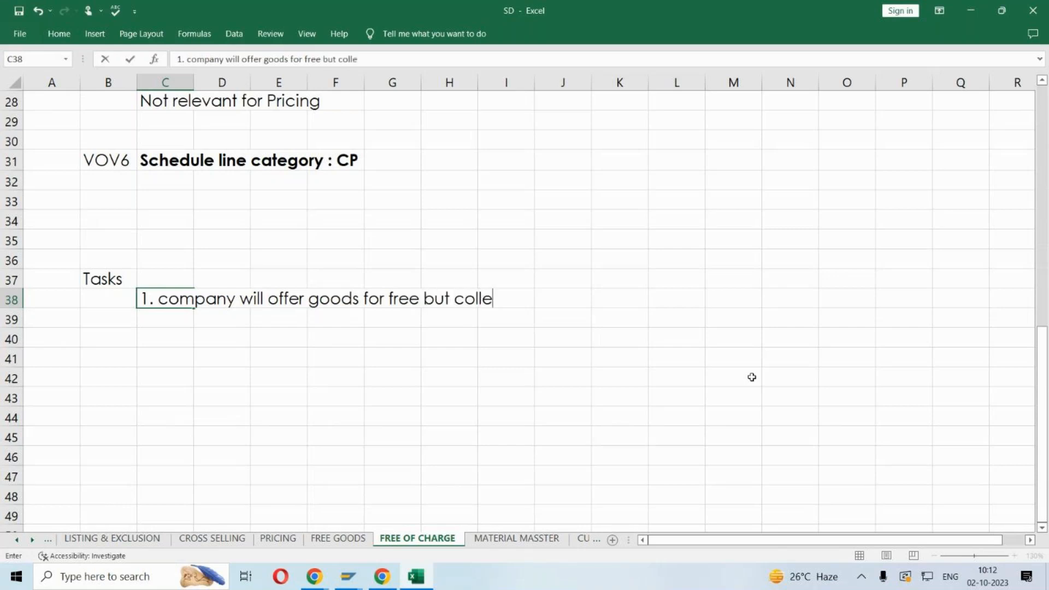
pyautogui.write('ct transportation charges')
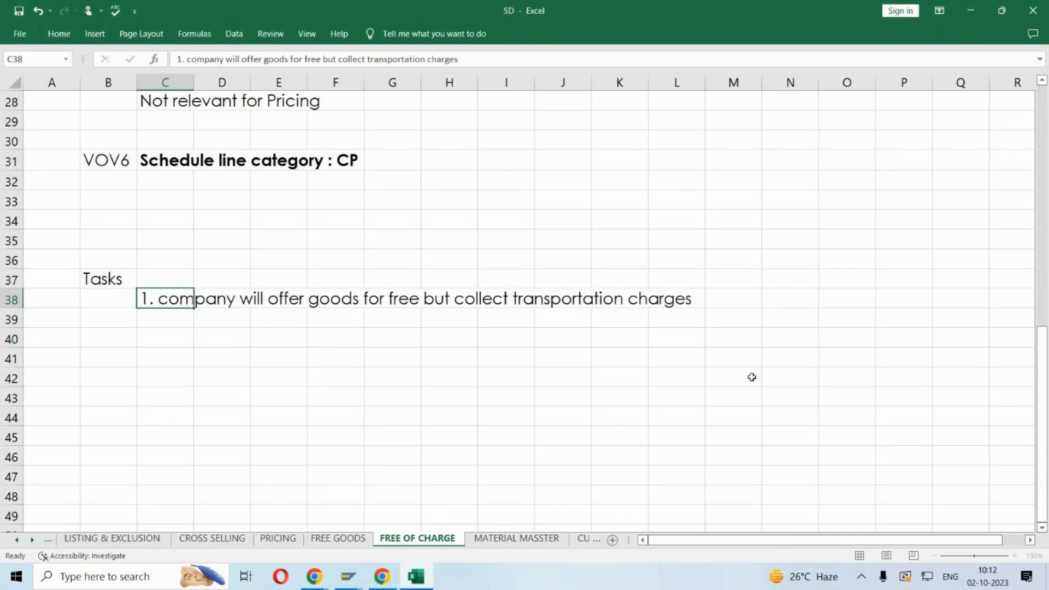
pyautogui.press('Return')
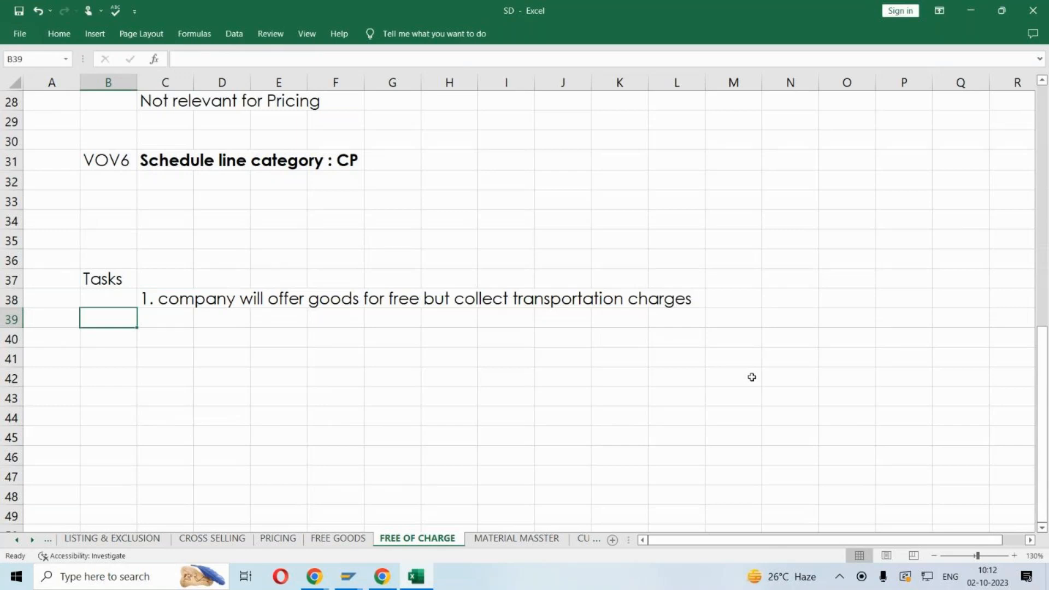
pyautogui.click(577, 314)
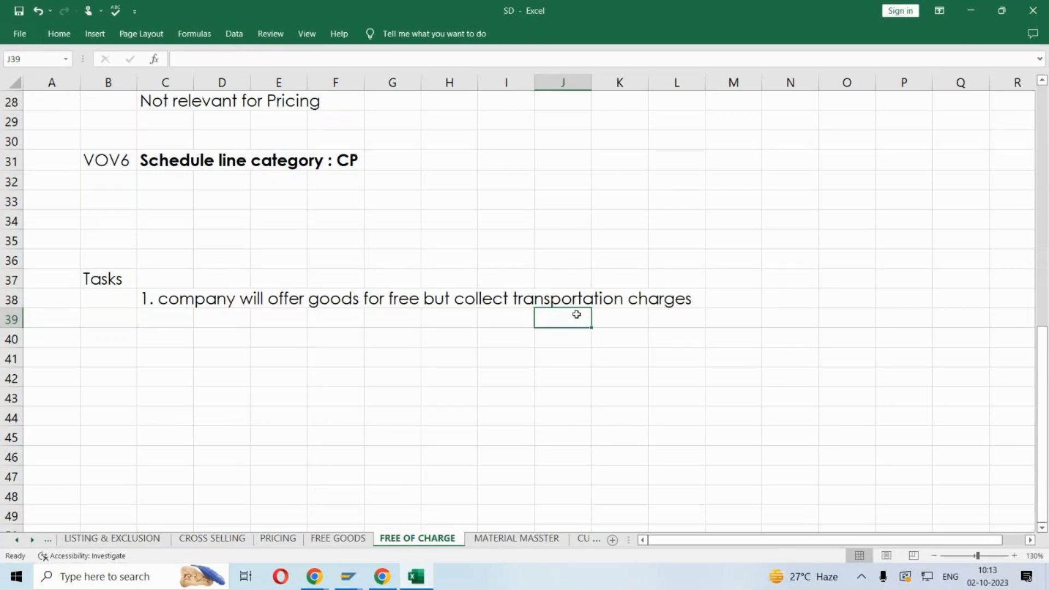
pyautogui.moveTo(577, 314); pyautogui.dragTo(630, 317)
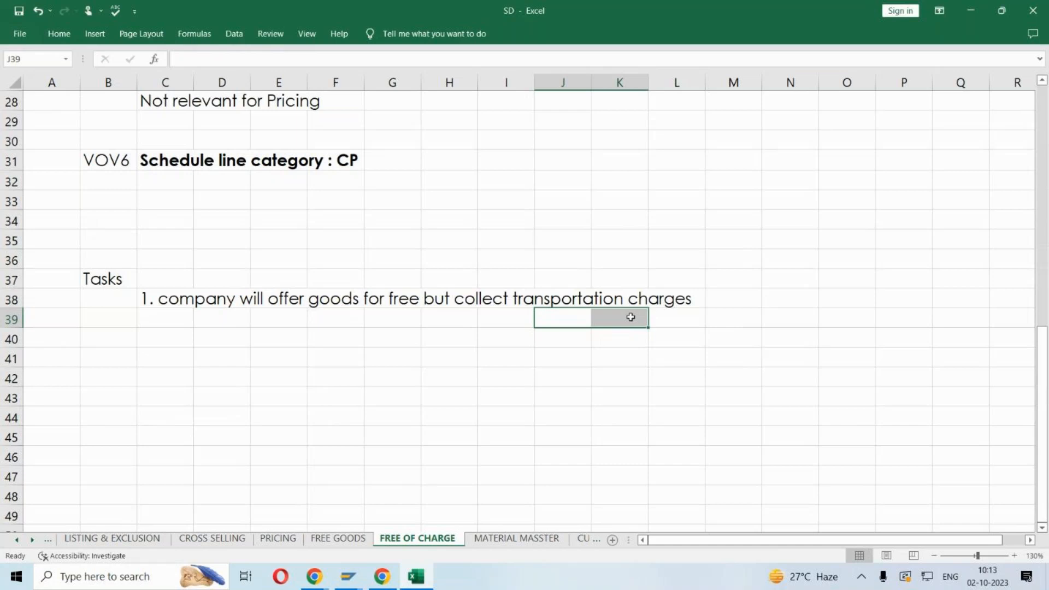
pyautogui.click(168, 318)
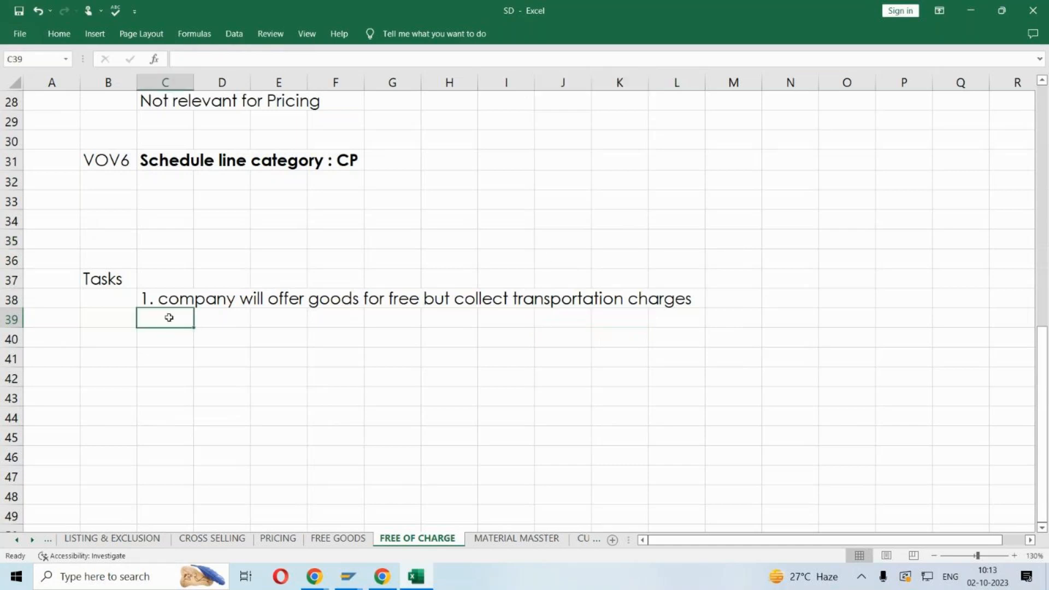
# - Enter the second task in C40: "2. Company will collect tax amount on free of charge goods only"
pyautogui.click(170, 342)
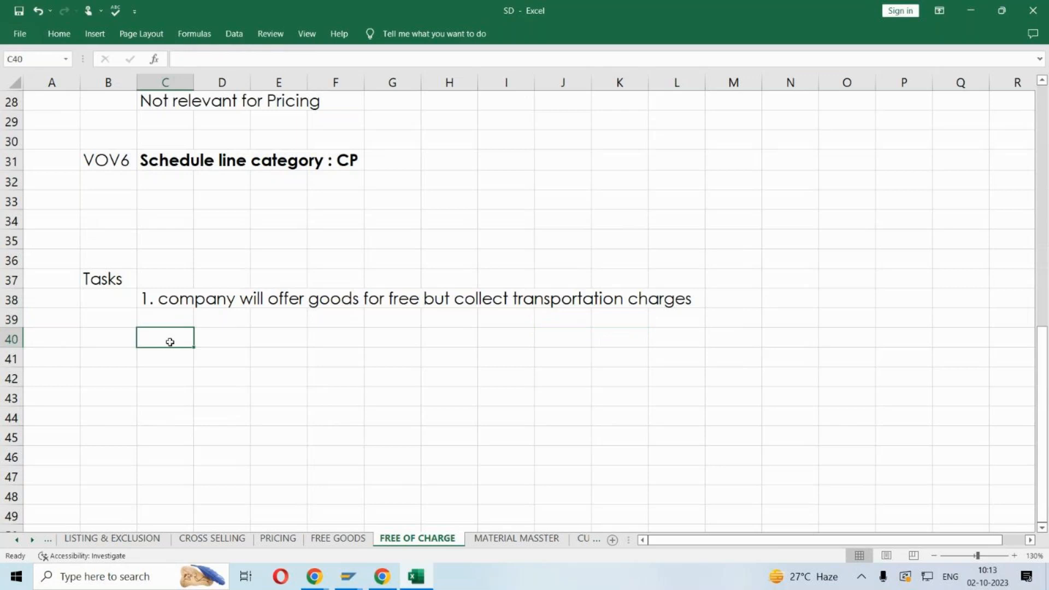
pyautogui.write('2.')
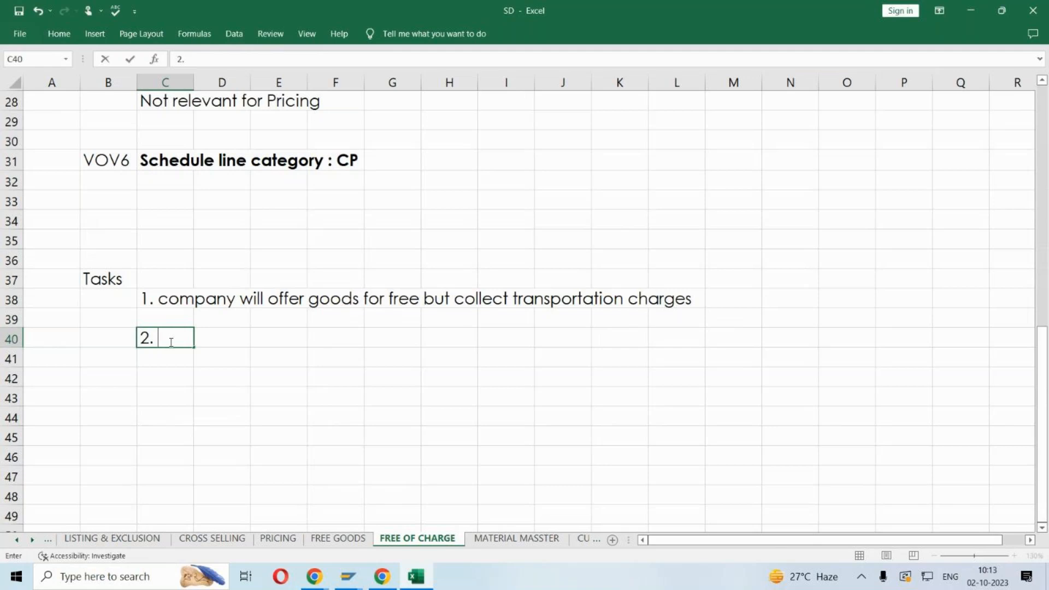
pyautogui.click(166, 302)
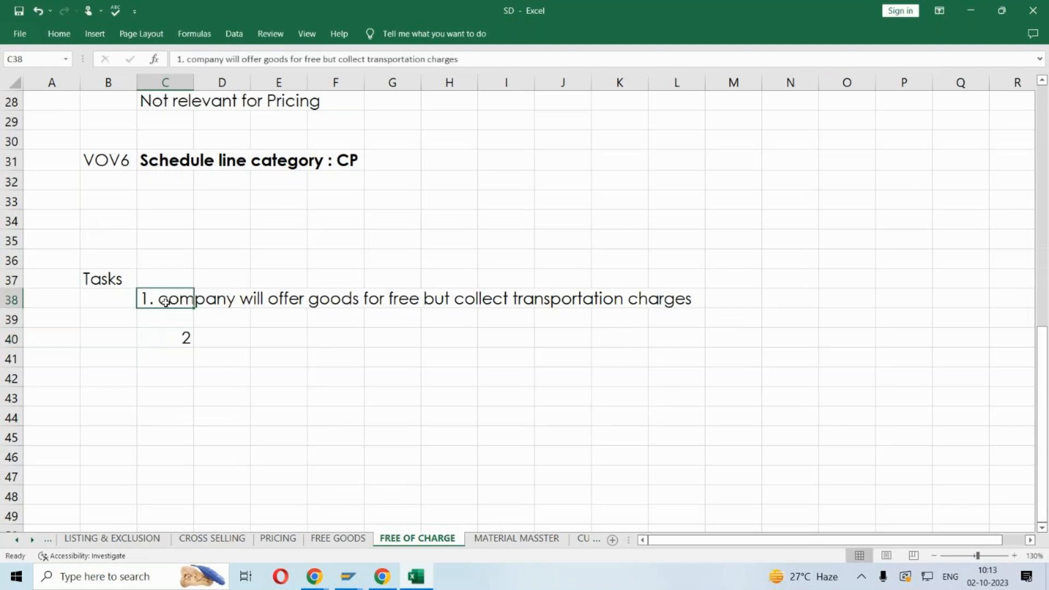
pyautogui.doubleClick(189, 339)
pyautogui.write('. Co')
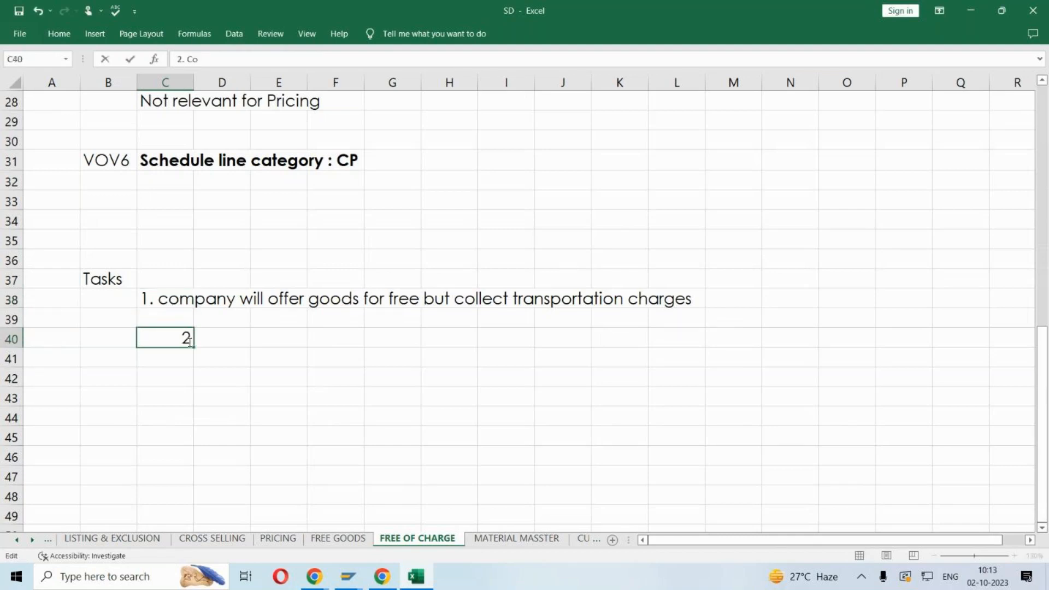
pyautogui.write('mpany will colel')
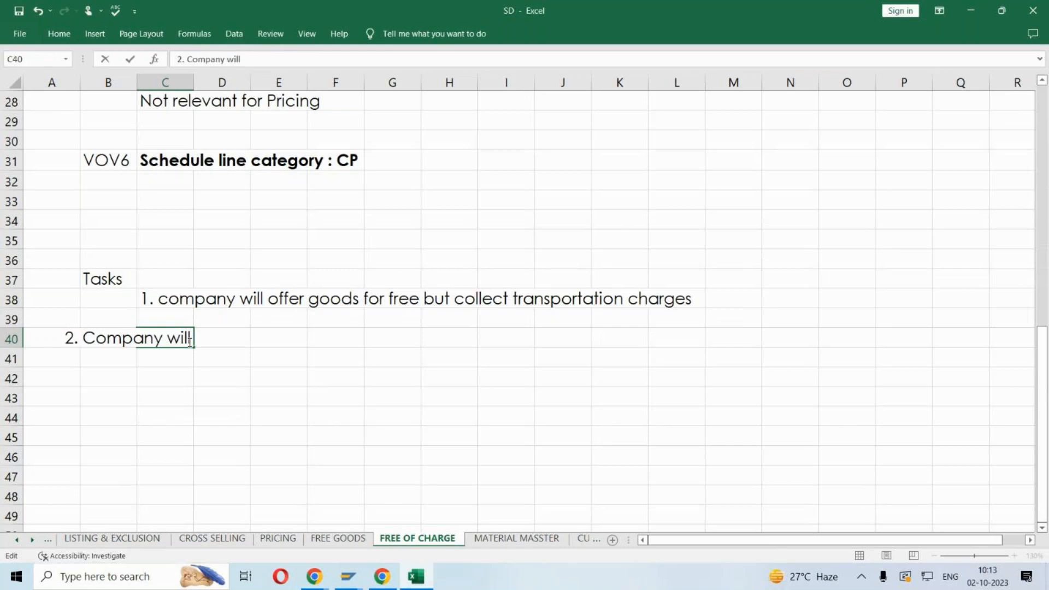
pyautogui.press('BackSpace')
pyautogui.press('BackSpace')
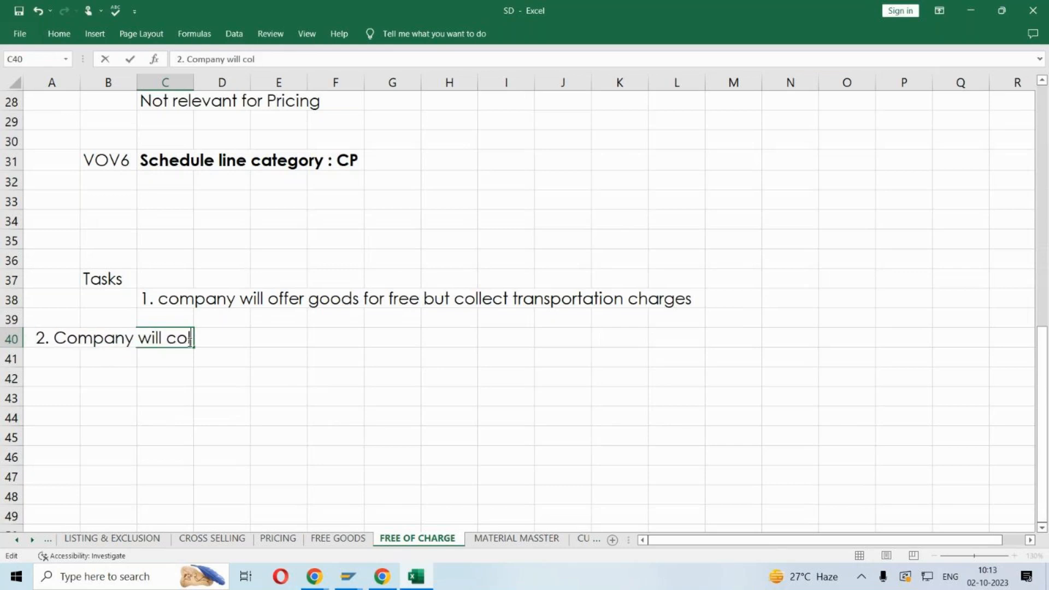
pyautogui.write('lect tax amount on f')
pyautogui.press('BackSpace')
pyautogui.write('free')
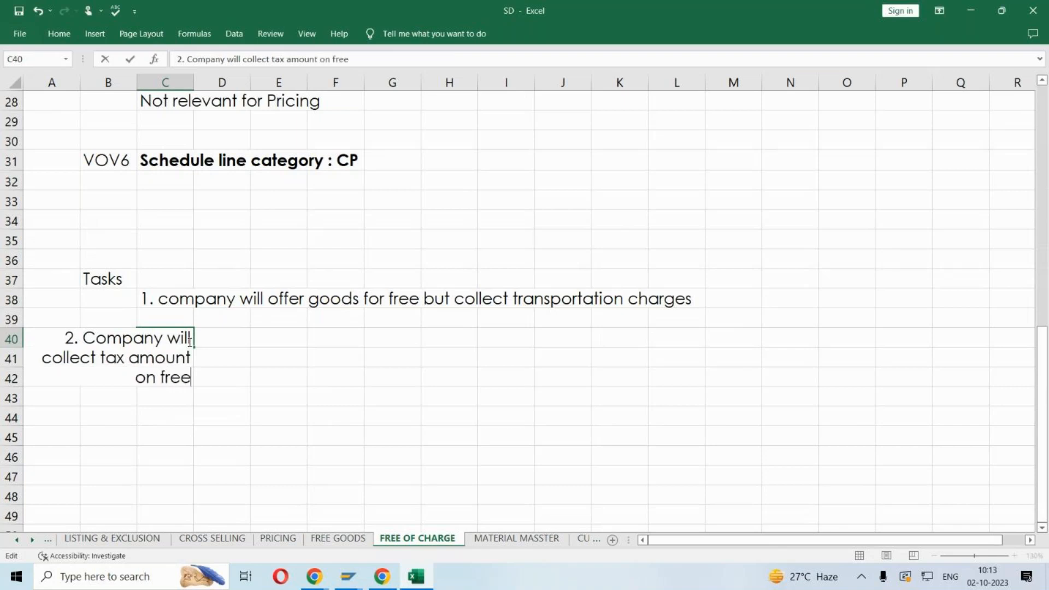
pyautogui.write(' of charge go')
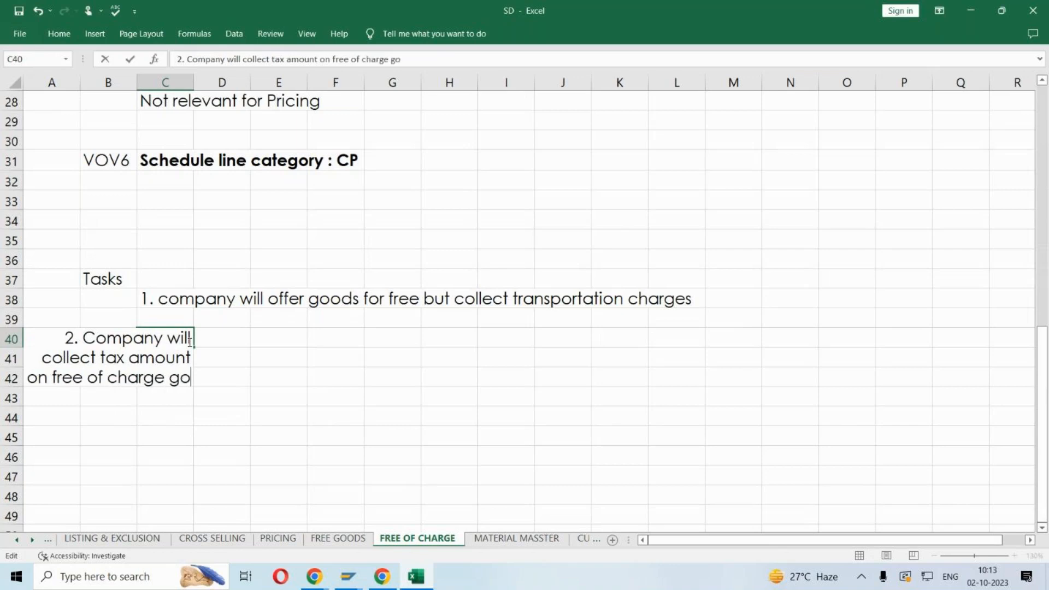
pyautogui.write('ods only')
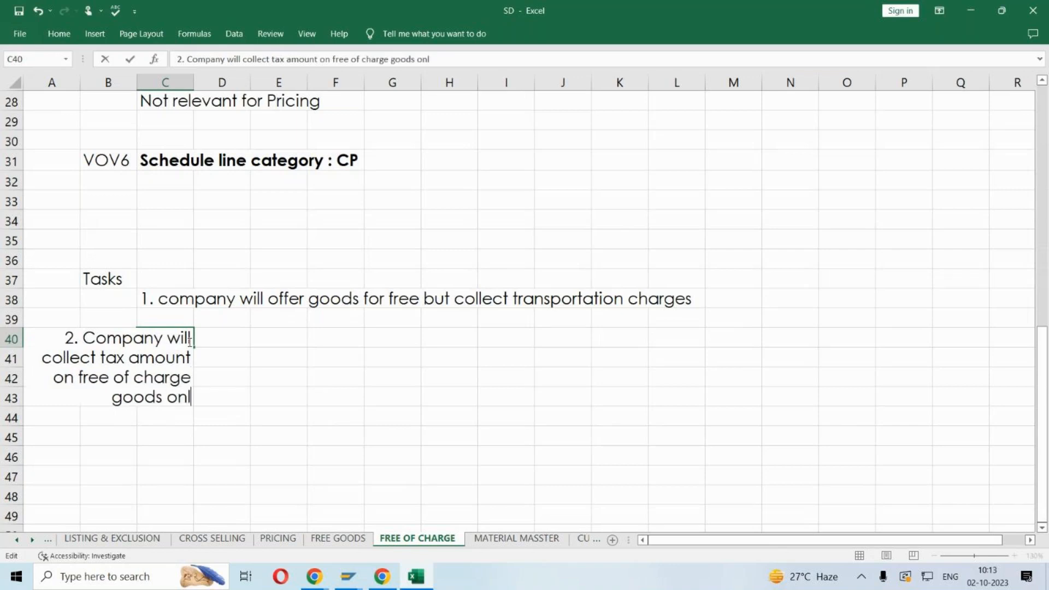
pyautogui.press('Return')
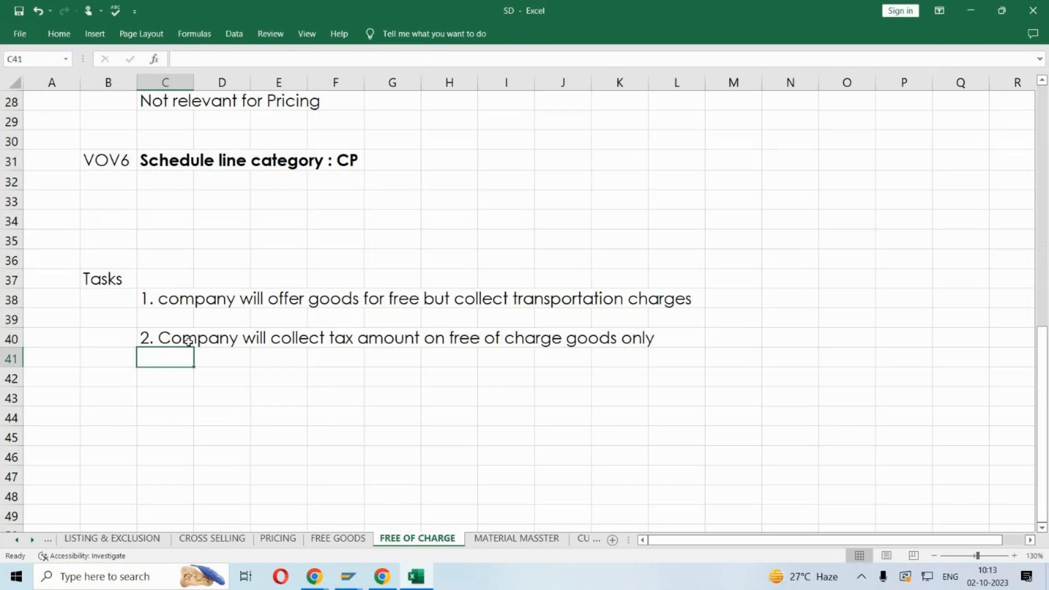
# - Start a pricing example in E42:G43 with PR00 at 1000 and NT VALUE at 1000, placing the amounts in column G
pyautogui.click(281, 375)
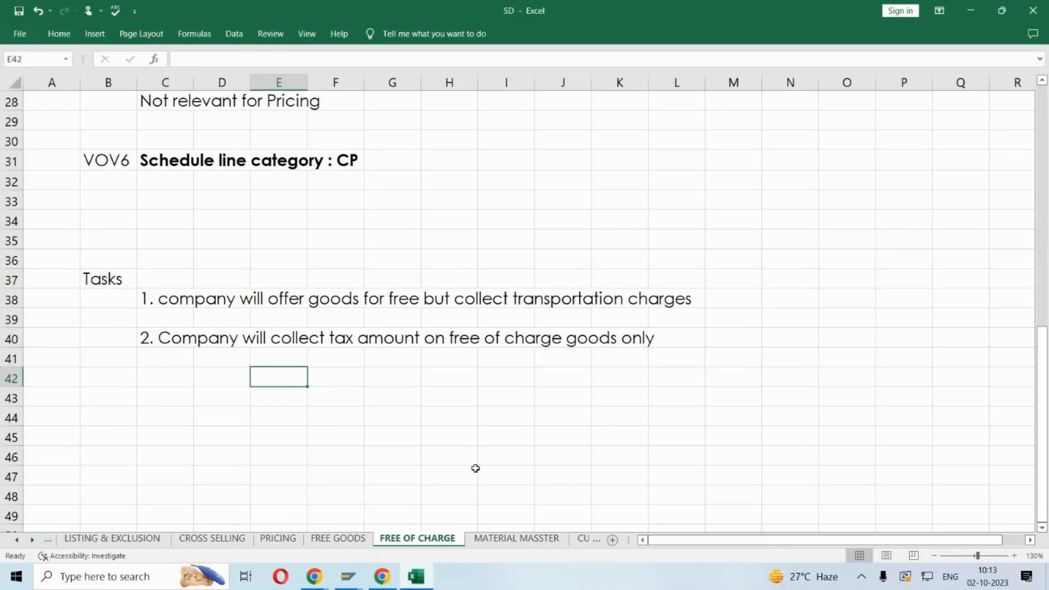
pyautogui.write('PR00')
pyautogui.press('Tab')
pyautogui.press('Tab')
pyautogui.write('1000')
pyautogui.press('Return')
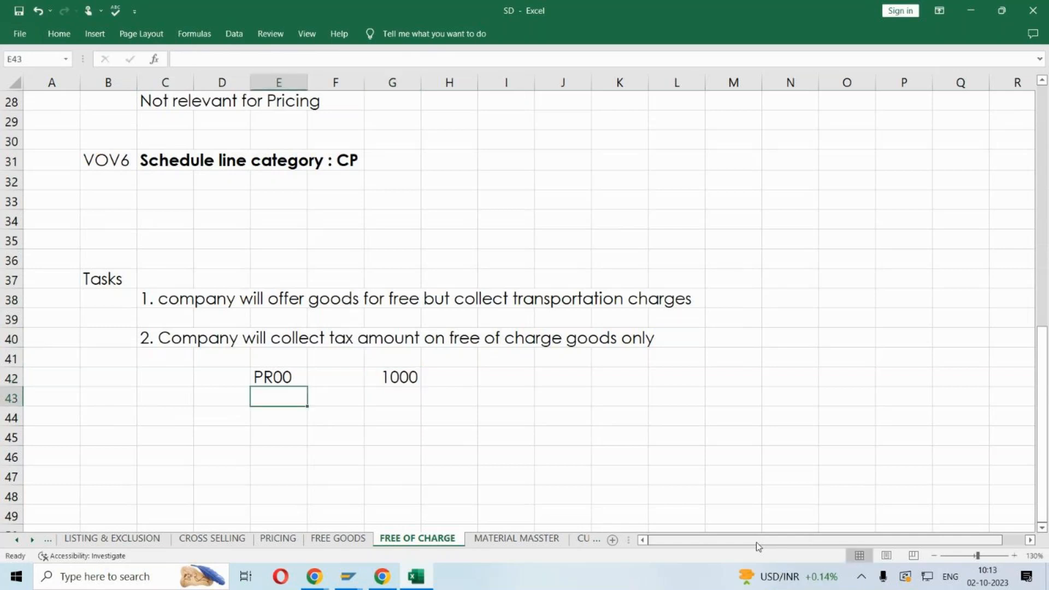
pyautogui.write('NT V')
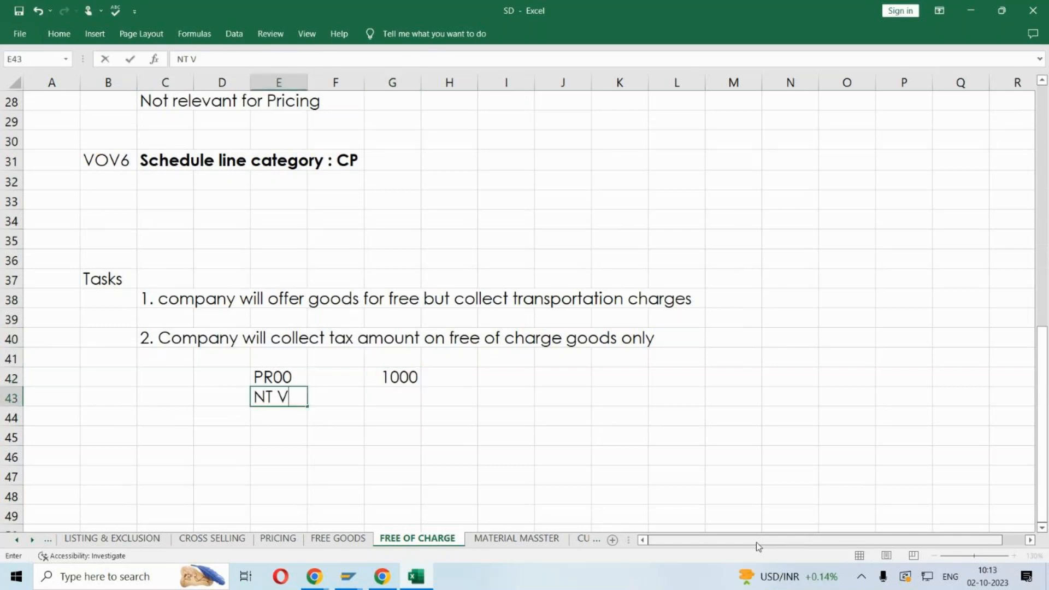
pyautogui.write('ALUE')
pyautogui.press('Tab')
pyautogui.press('Tab')
pyautogui.write('1000')
pyautogui.press('Return')
# - Add the rows "TAXES @ 18%" with 180 and "TOTAL" with 180 in rows 44 and 45 of the pricing example
pyautogui.write('TAX')
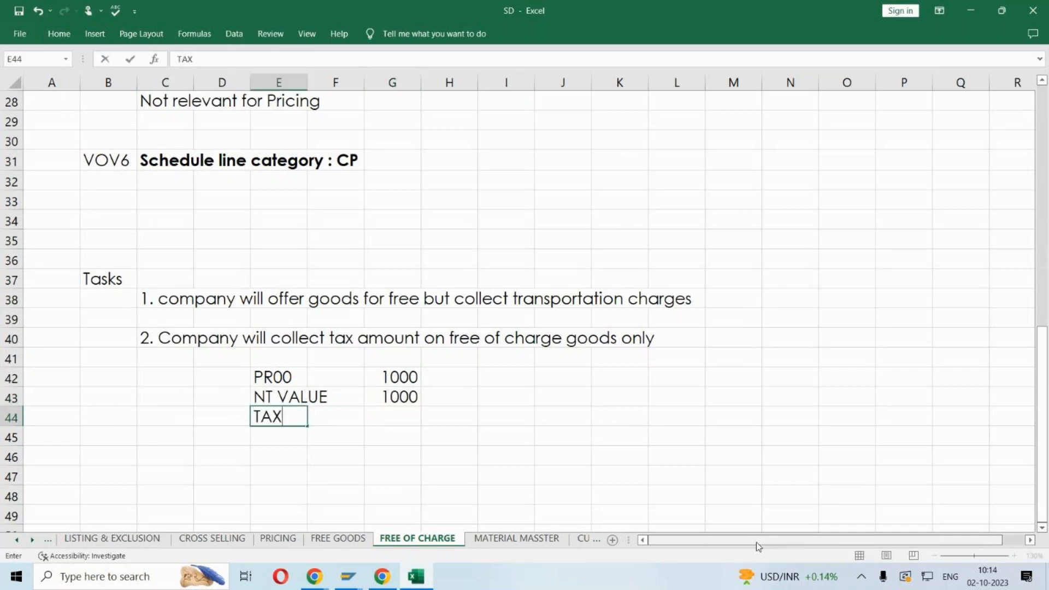
pyautogui.write('ES @ 18%')
pyautogui.press('Tab')
pyautogui.press('Tab')
pyautogui.write('180')
pyautogui.press('Return')
pyautogui.write('TOTAL')
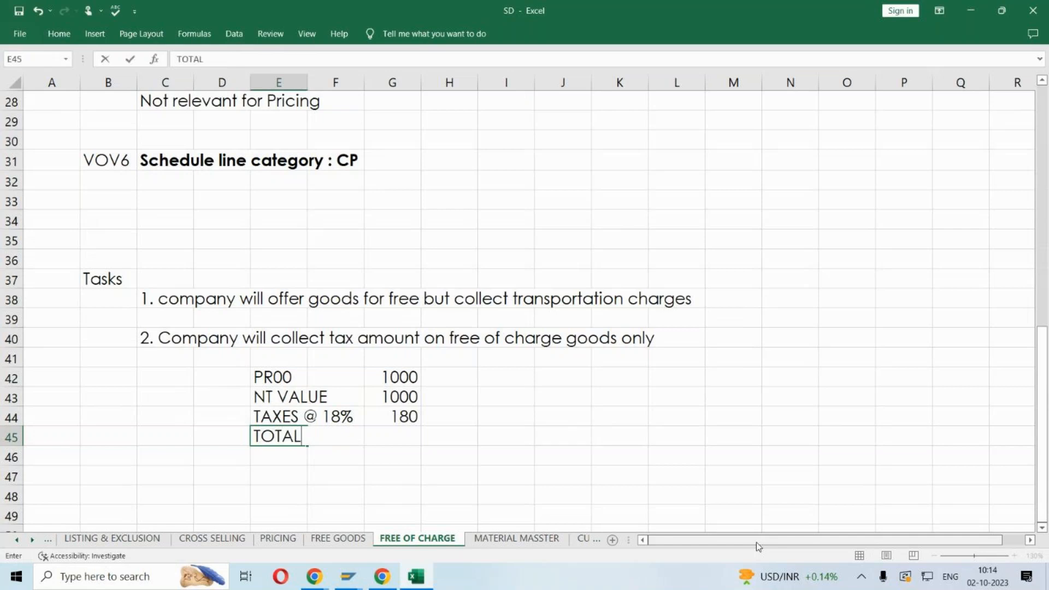
pyautogui.press('Tab')
pyautogui.press('Tab')
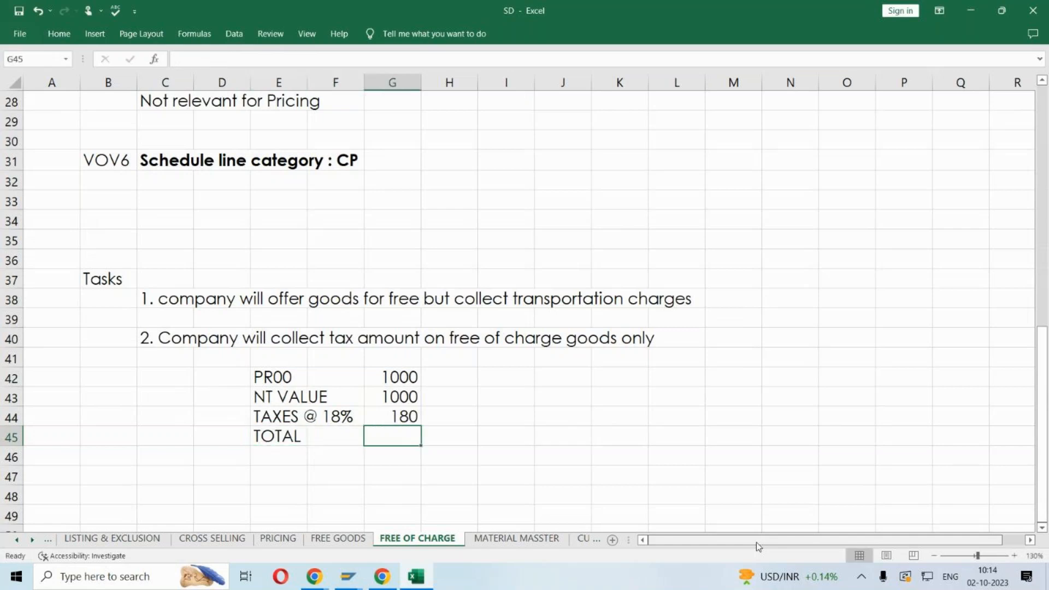
pyautogui.write('180')
pyautogui.press('Return')
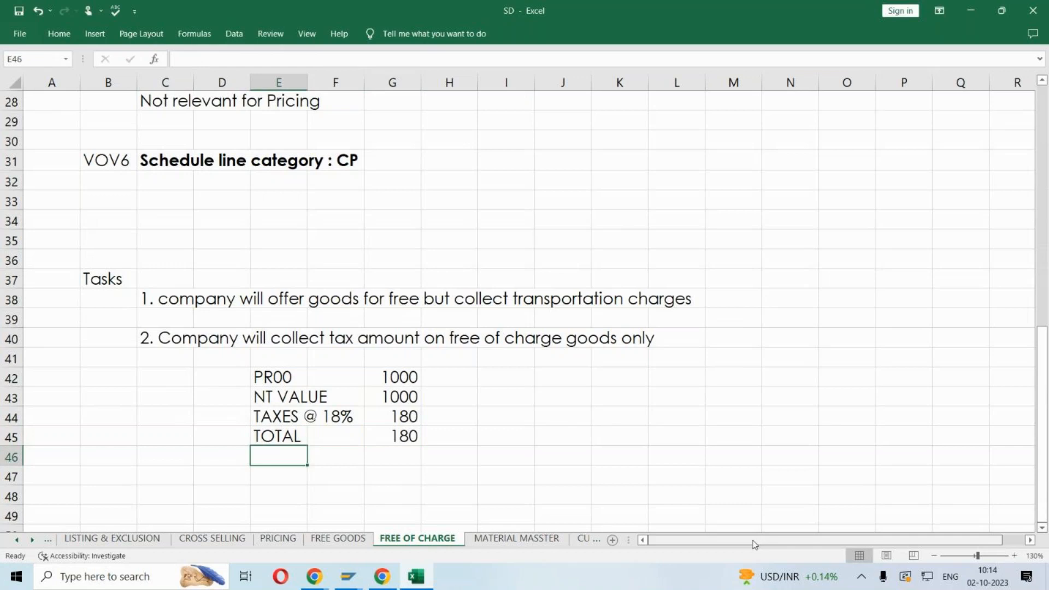
# - Make the total amount in G45 bold
pyautogui.click(579, 366)
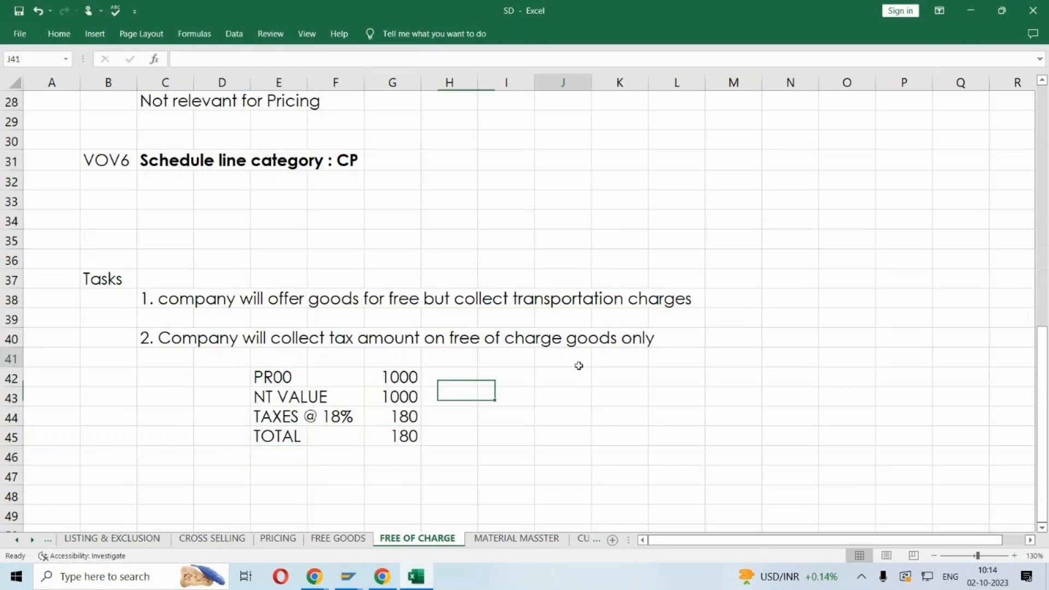
pyautogui.moveTo(269, 438); pyautogui.dragTo(397, 439)
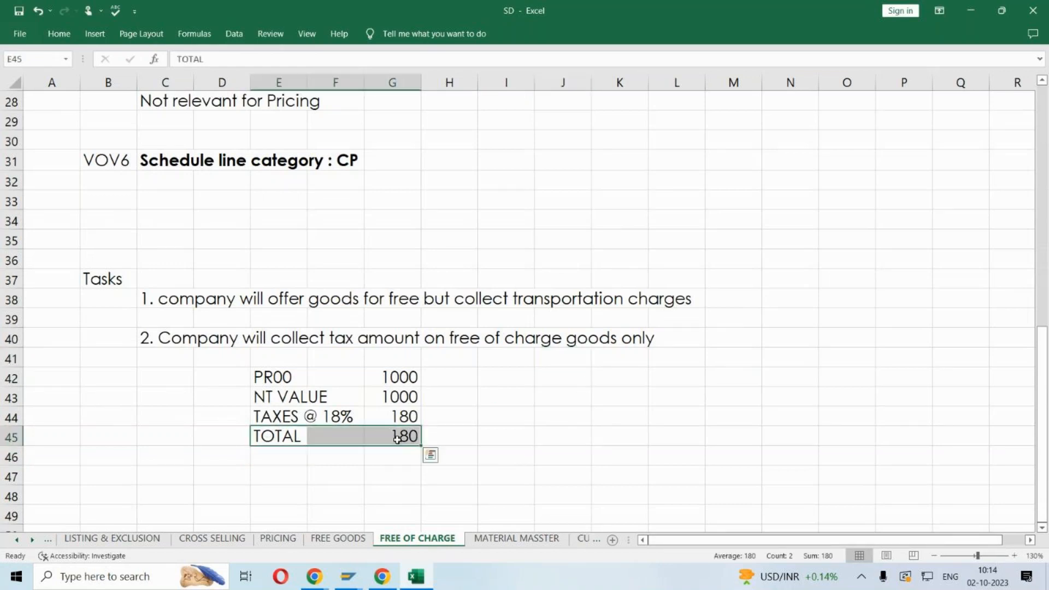
pyautogui.click(397, 439)
pyautogui.hotkey('ctrl', 'b')
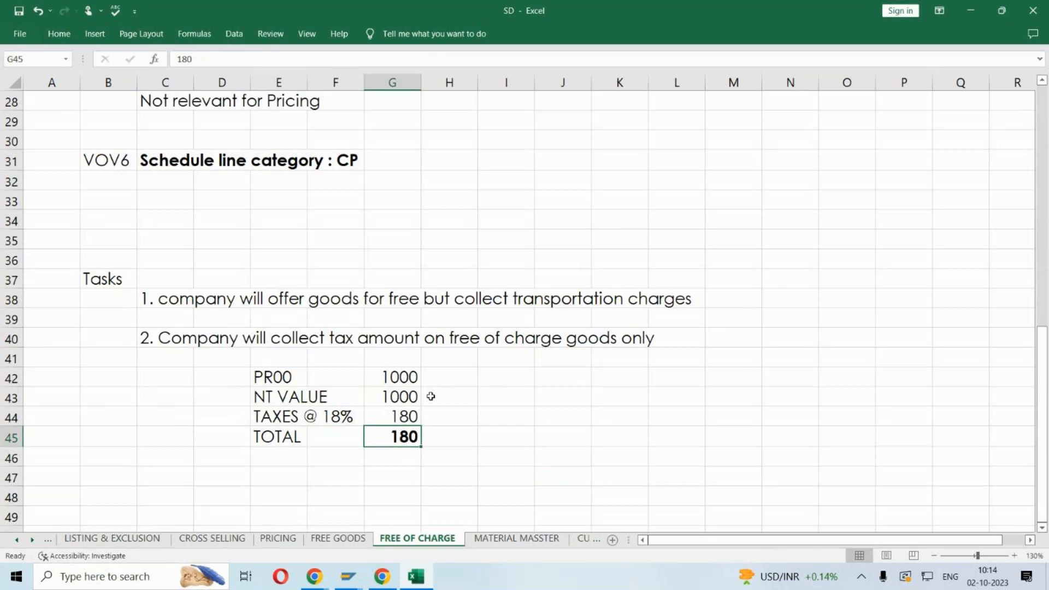
pyautogui.click(399, 378)
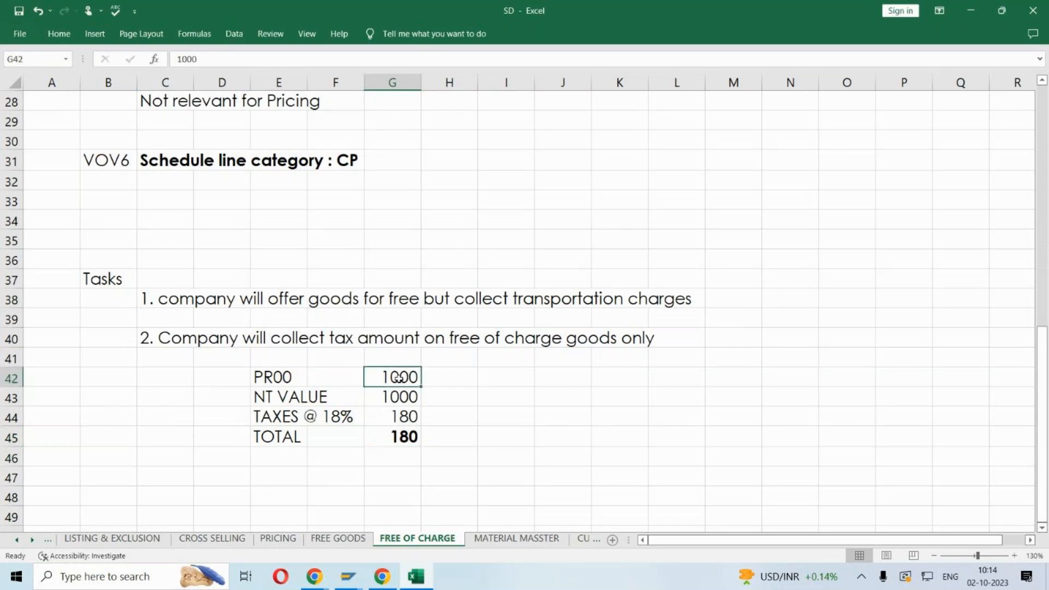
pyautogui.click(398, 418)
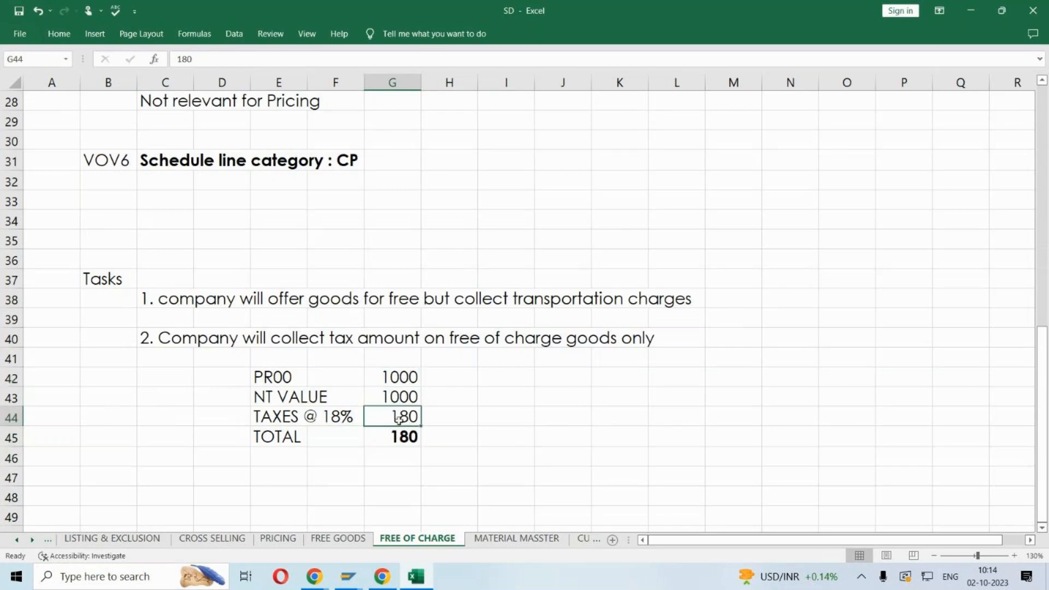
pyautogui.click(391, 451)
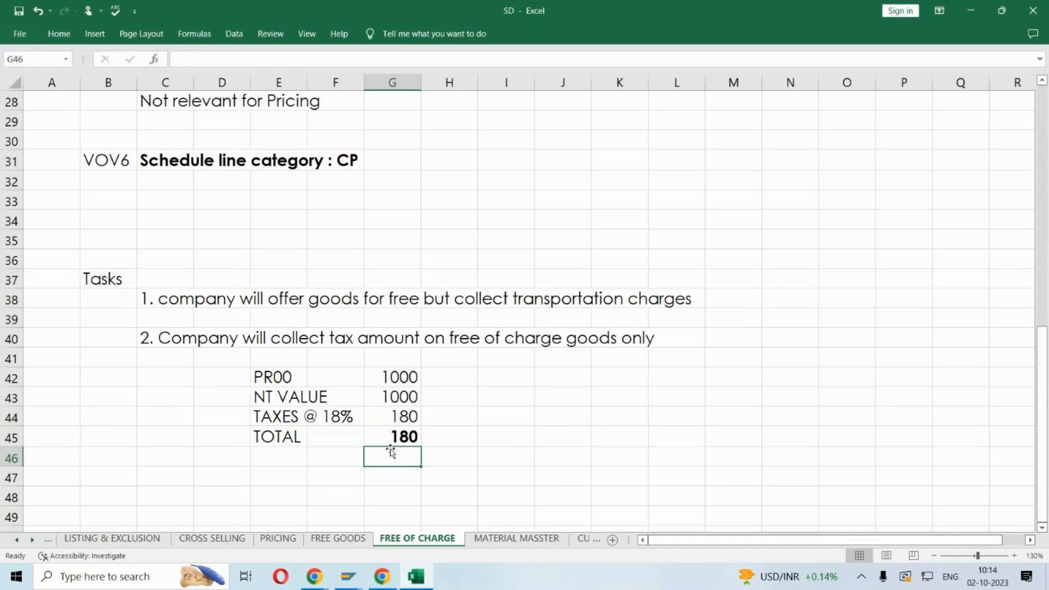
# - Review the pricing relevance note in row 7 against the second task and its tax pricing example on the FREE OF CHARGE sheet
pyautogui.click(537, 394)
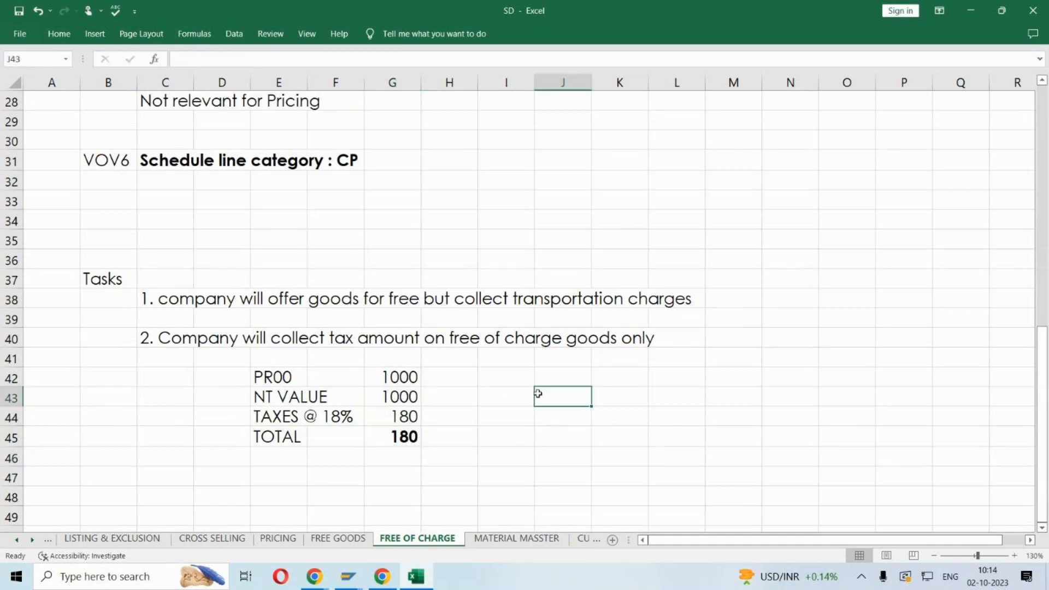
pyautogui.click(512, 395)
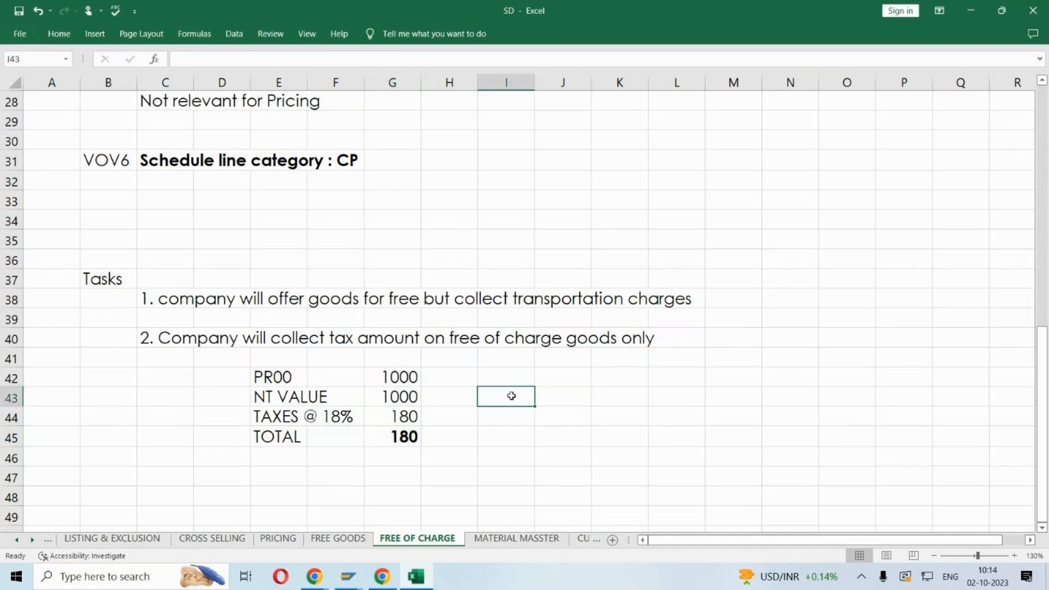
pyautogui.scroll(7, 511, 395)
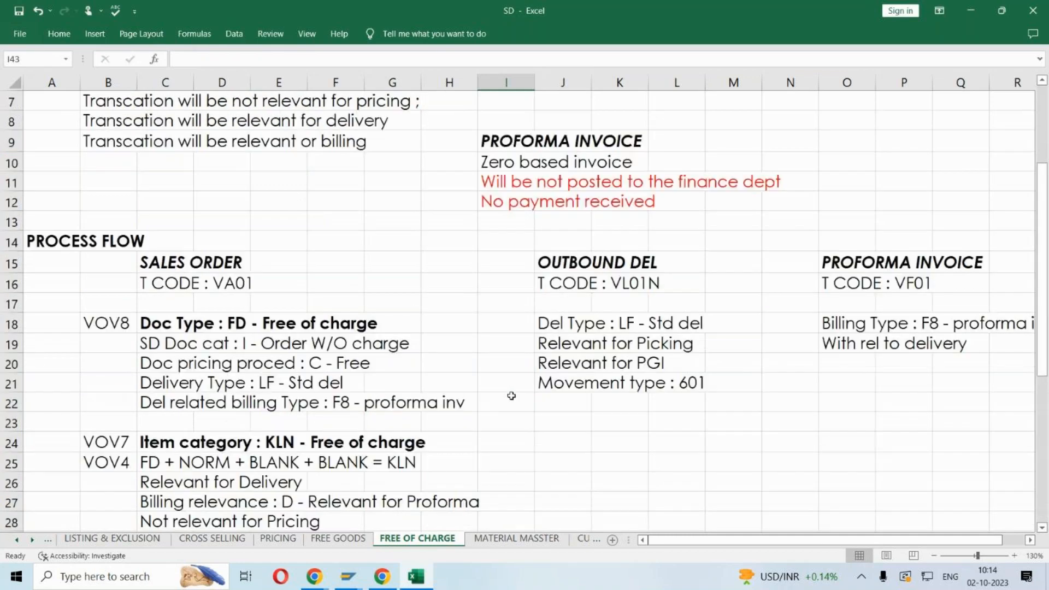
pyautogui.scroll(1, 336, 263)
pyautogui.moveTo(87, 181); pyautogui.dragTo(382, 164)
pyautogui.click(386, 167)
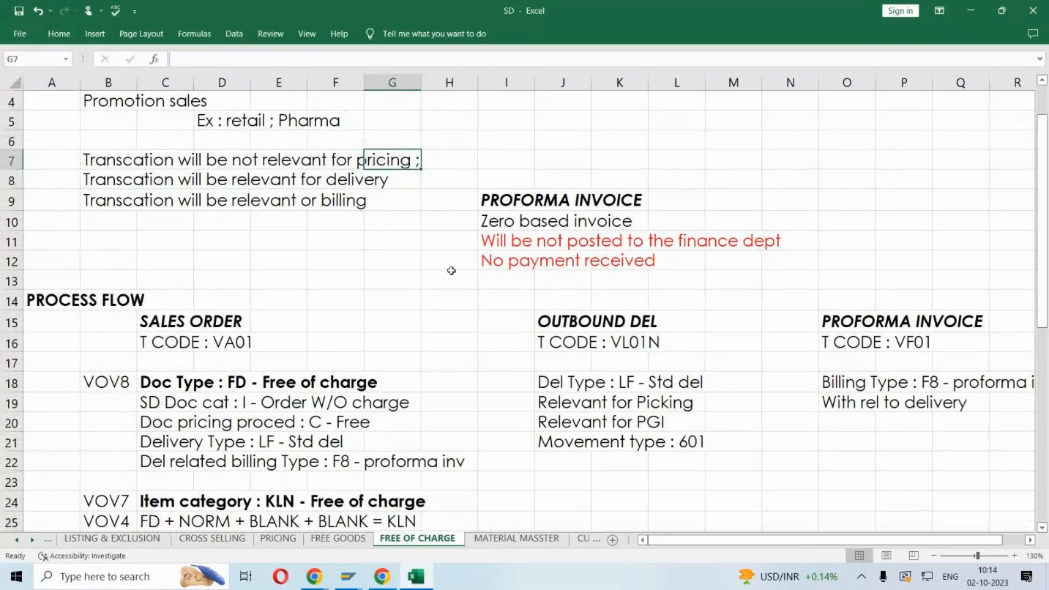
pyautogui.scroll(-10, 508, 293)
pyautogui.click(508, 293)
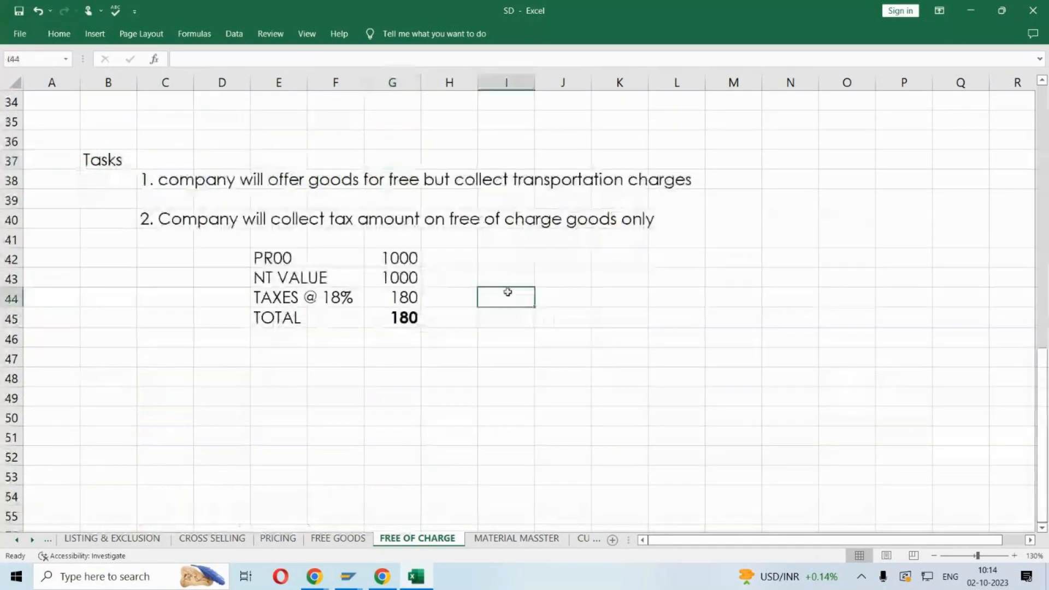
pyautogui.moveTo(387, 319); pyautogui.dragTo(460, 317)
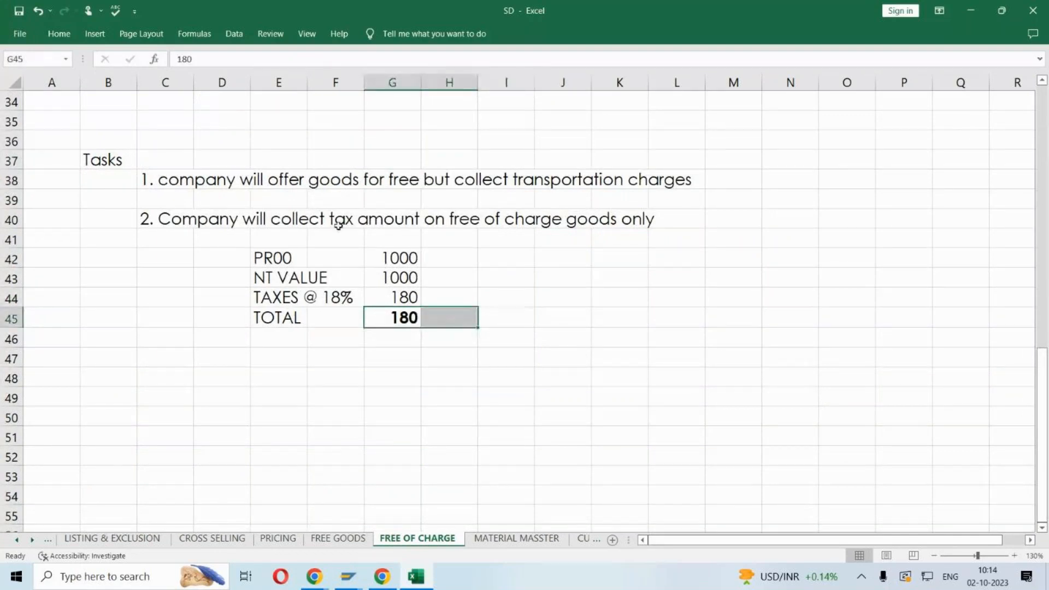
pyautogui.click(148, 365)
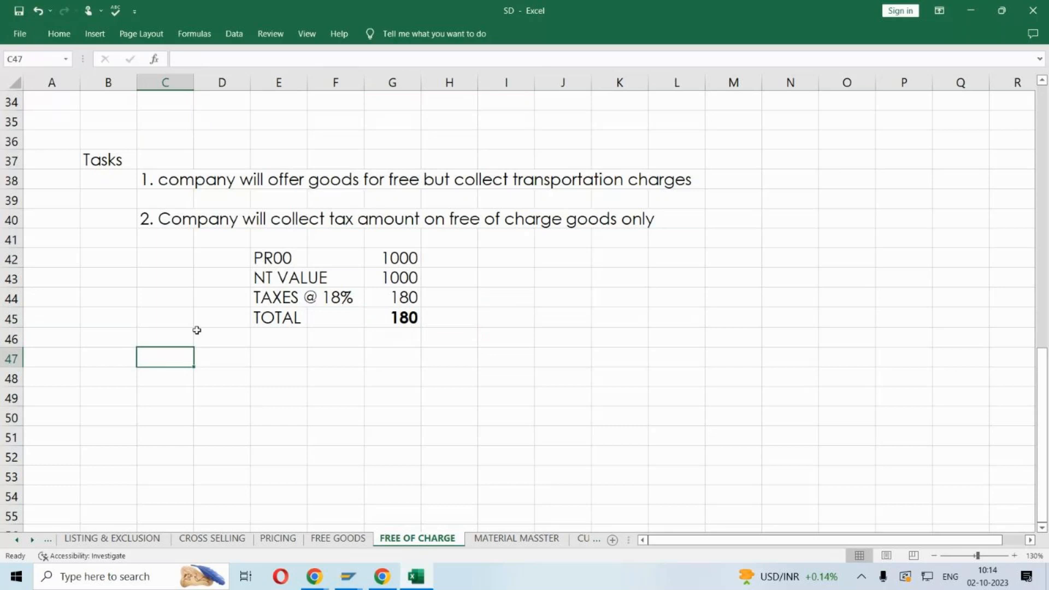
pyautogui.click(525, 281)
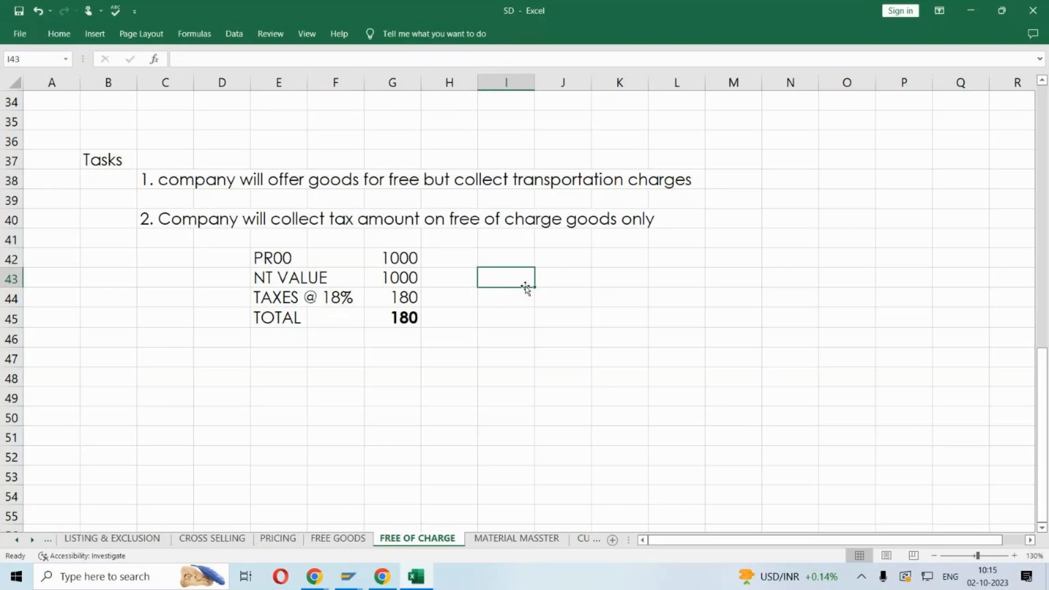
pyautogui.moveTo(526, 288); pyautogui.dragTo(525, 288)
# - Format the "Tasks" heading in B37 as italic, red text with a larger font size
pyautogui.click(107, 157)
pyautogui.hotkey('ctrl', 'i')
pyautogui.click(59, 34)
pyautogui.click(240, 61)
pyautogui.click(240, 60)
pyautogui.click(246, 81)
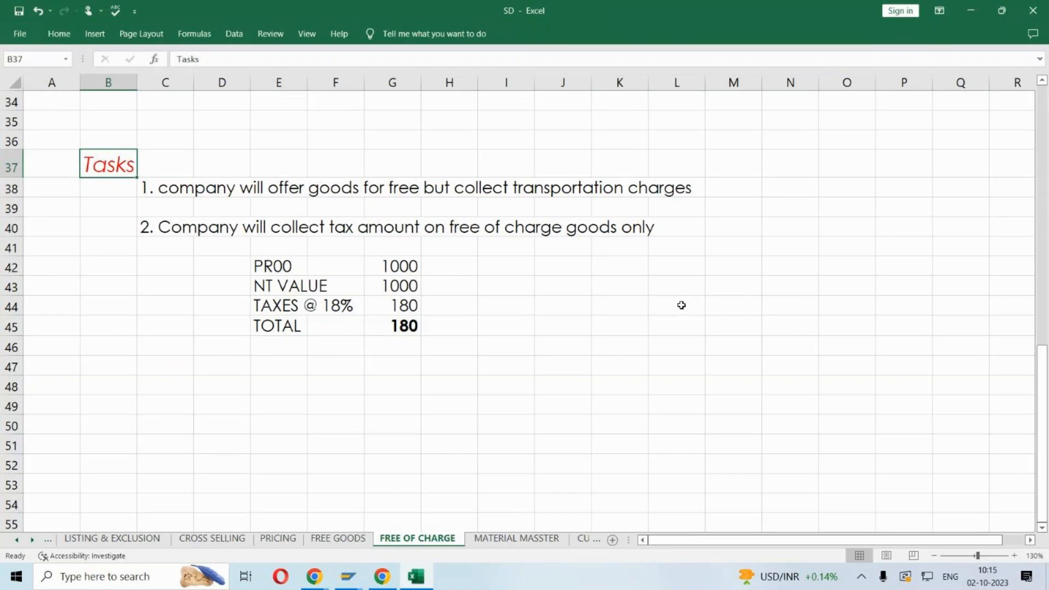
# - Examine the FREE GOODS sheet down to its "Real time tasks" list
pyautogui.click(347, 537)
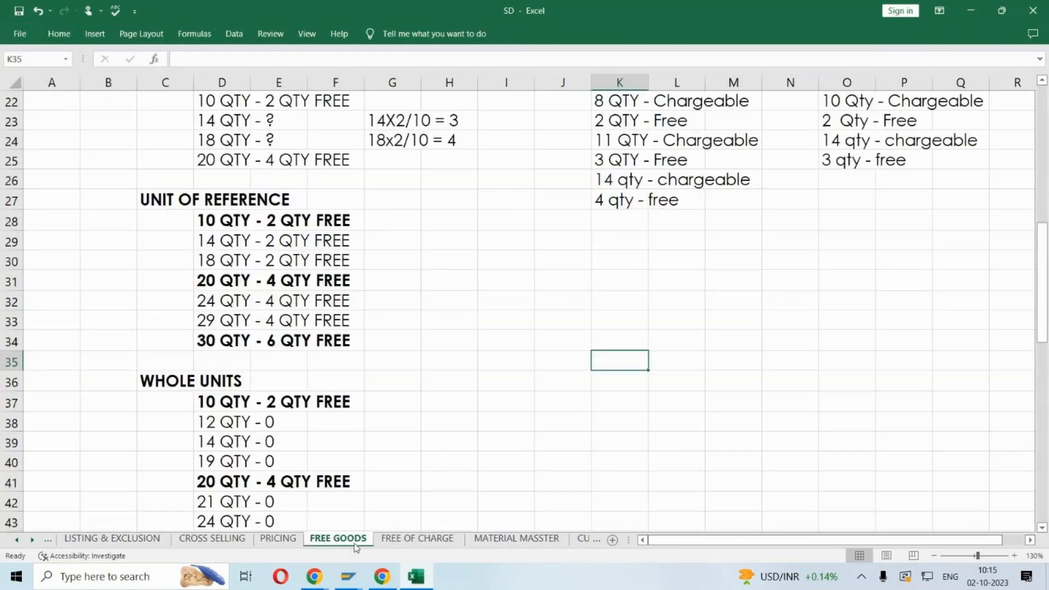
pyautogui.scroll(-14, 295, 356)
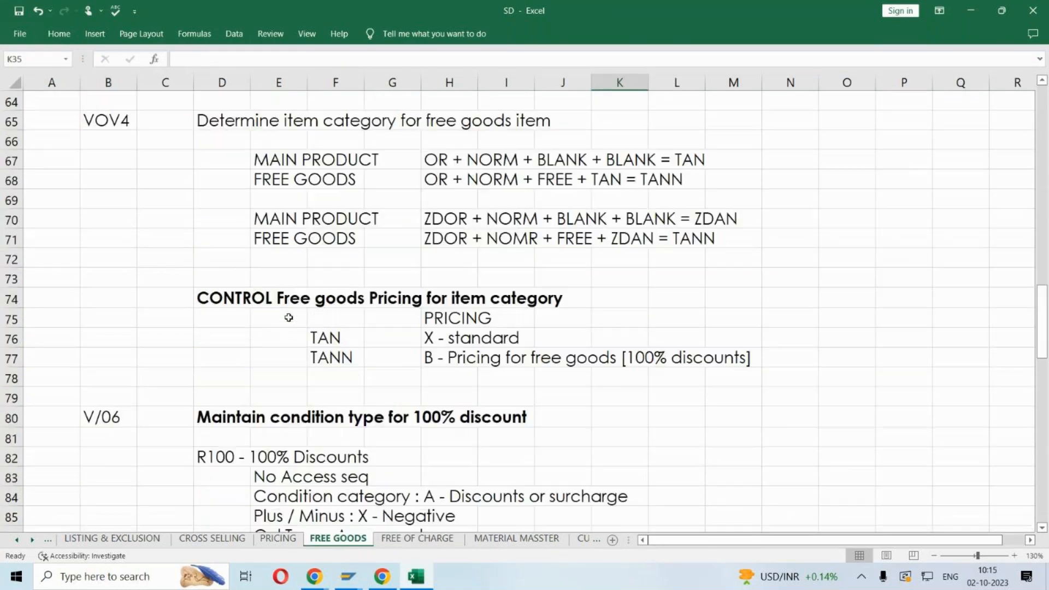
pyautogui.scroll(-7, 288, 317)
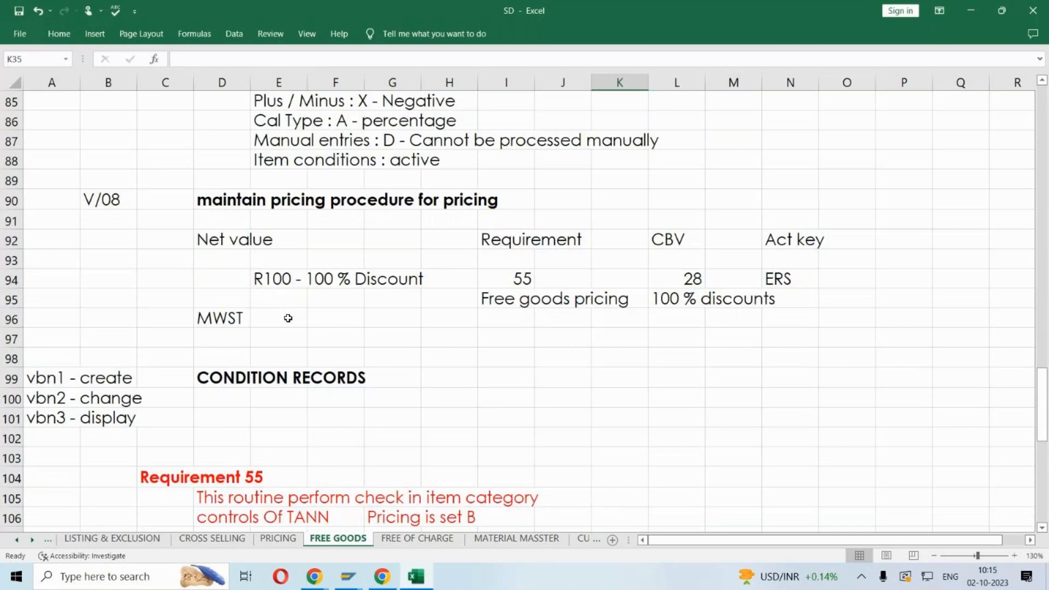
pyautogui.scroll(-12, 288, 318)
pyautogui.scroll(1, 278, 319)
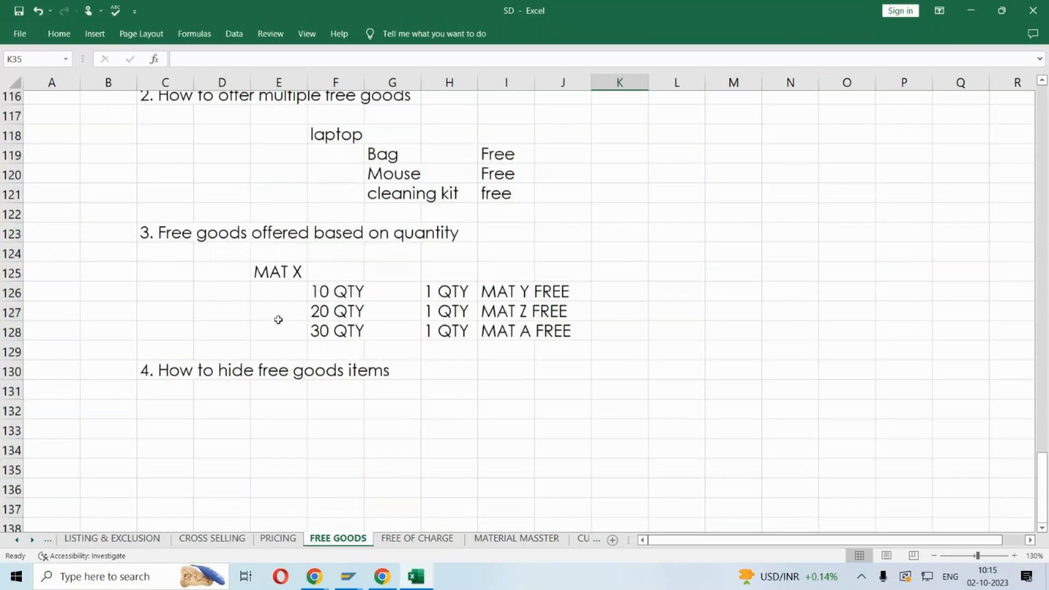
pyautogui.scroll(1, 278, 320)
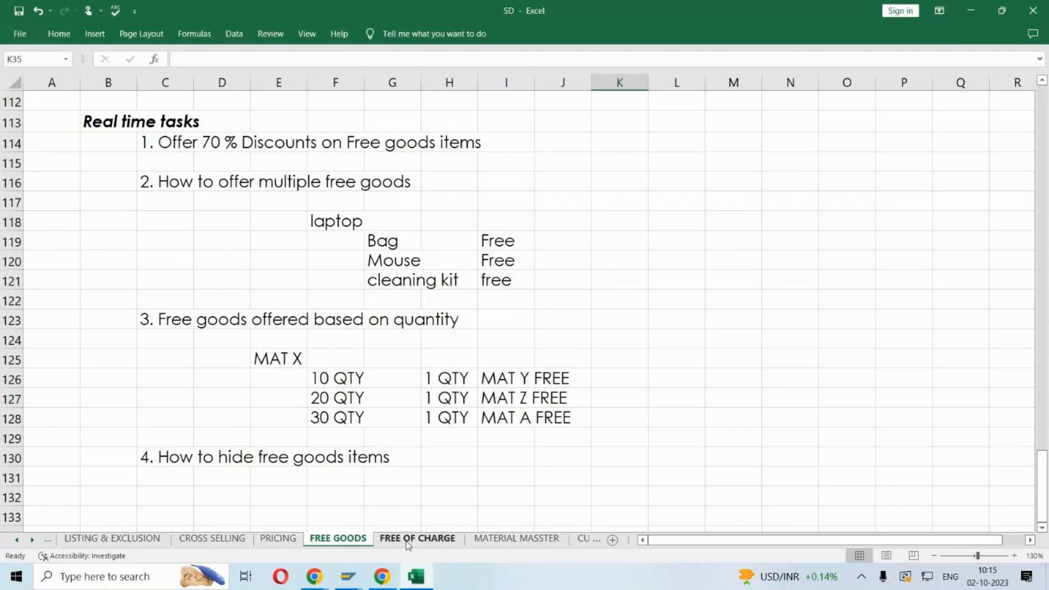
# - Return to the FREE OF CHARGE sheet and review its task list, overview and process flow notes
pyautogui.click(407, 539)
pyautogui.click(160, 288)
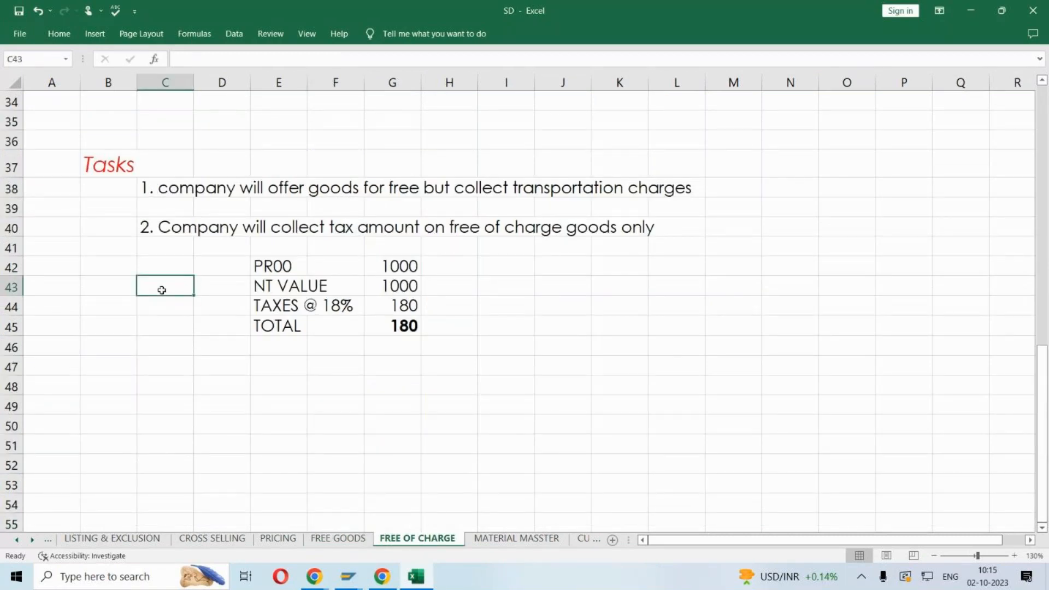
pyautogui.click(333, 415)
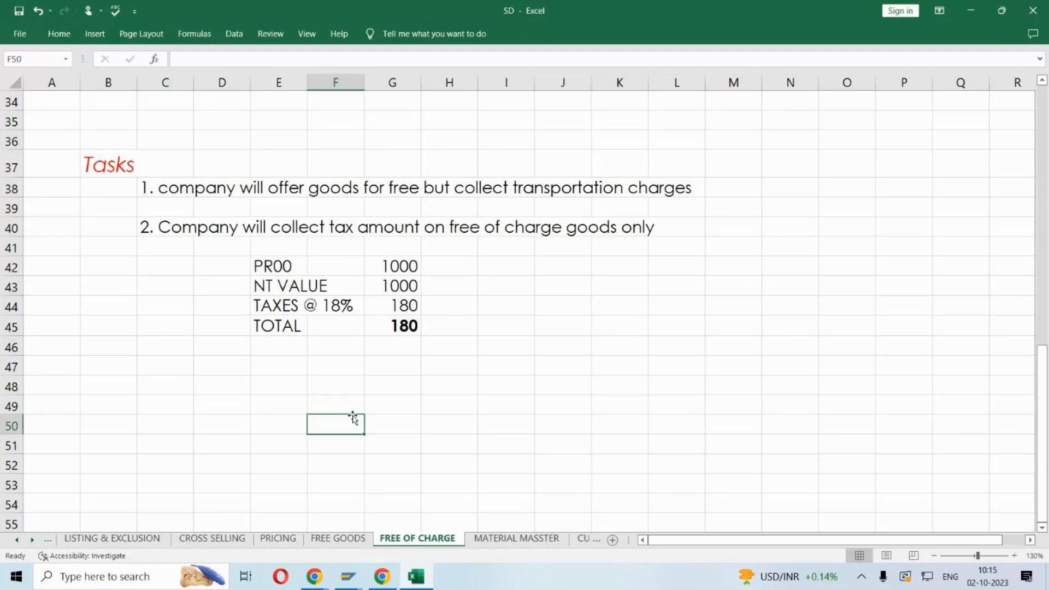
pyautogui.scroll(11, 353, 418)
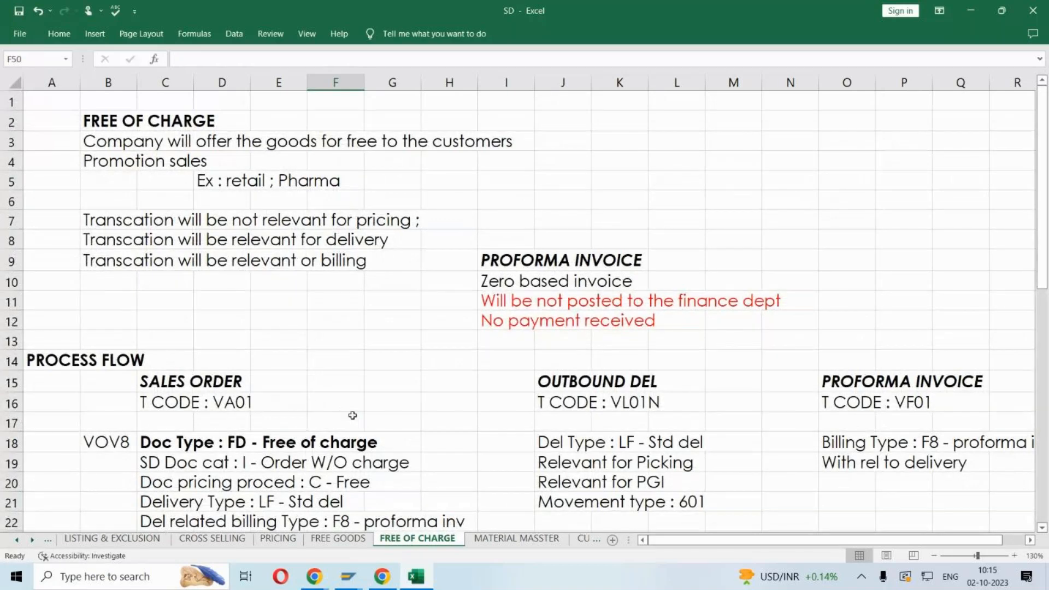
pyautogui.click(352, 415)
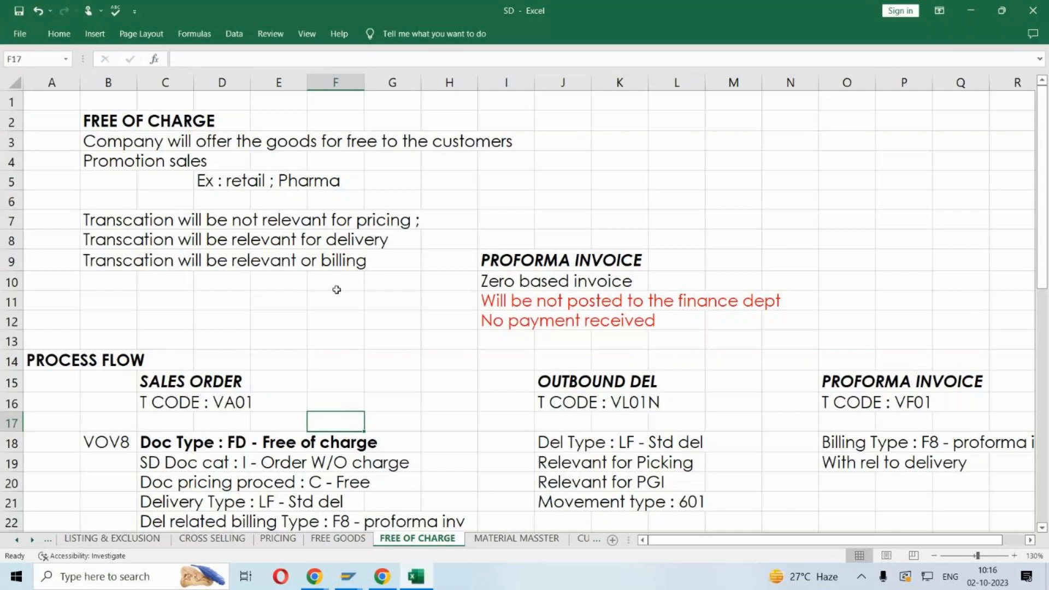
pyautogui.click(471, 419)
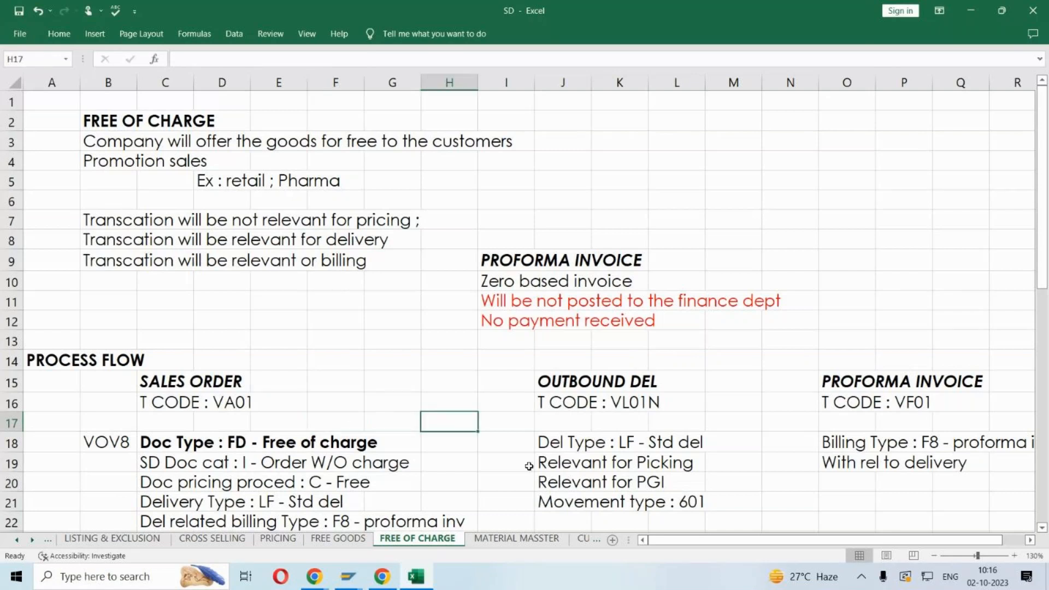
# - Add a blank worksheet after the FREE OF CHARGE sheet, and go back to the FREE OF CHARGE notes
pyautogui.click(613, 540)
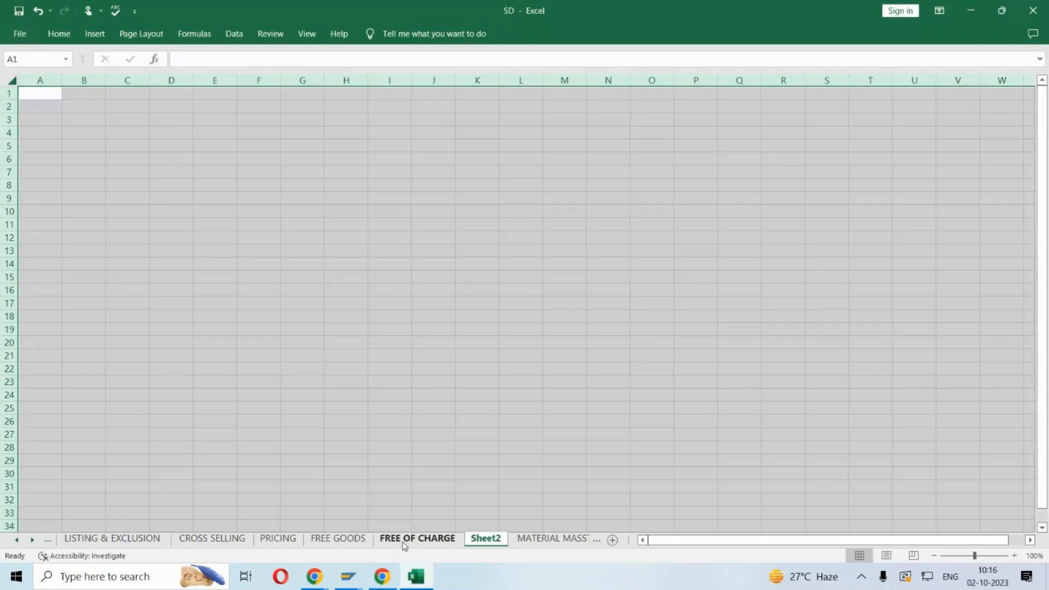
pyautogui.click(404, 543)
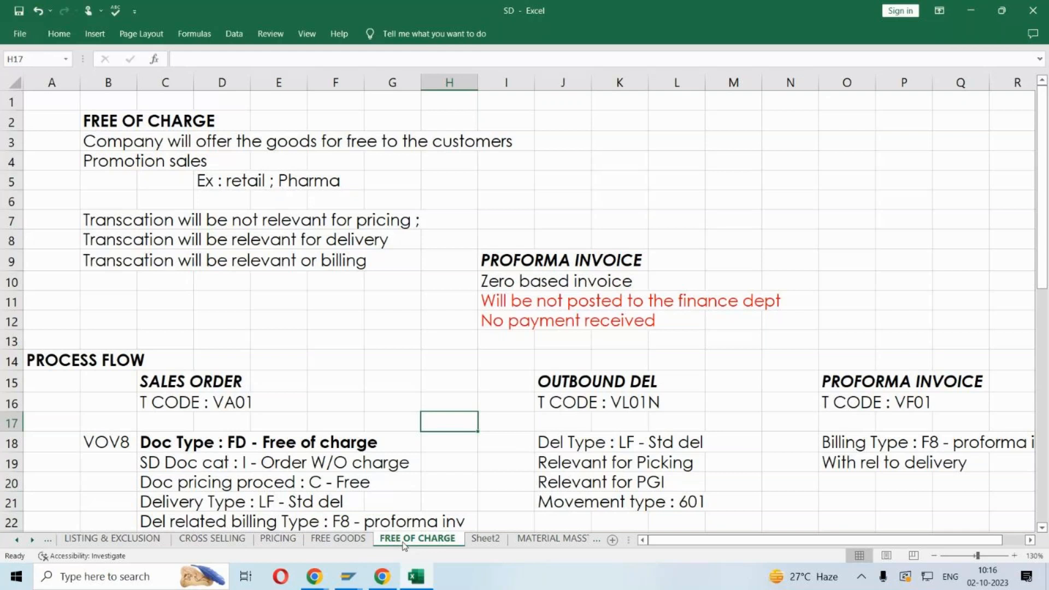
# - Switch to the GoTo meeting window in Chrome
pyautogui.click(314, 577)
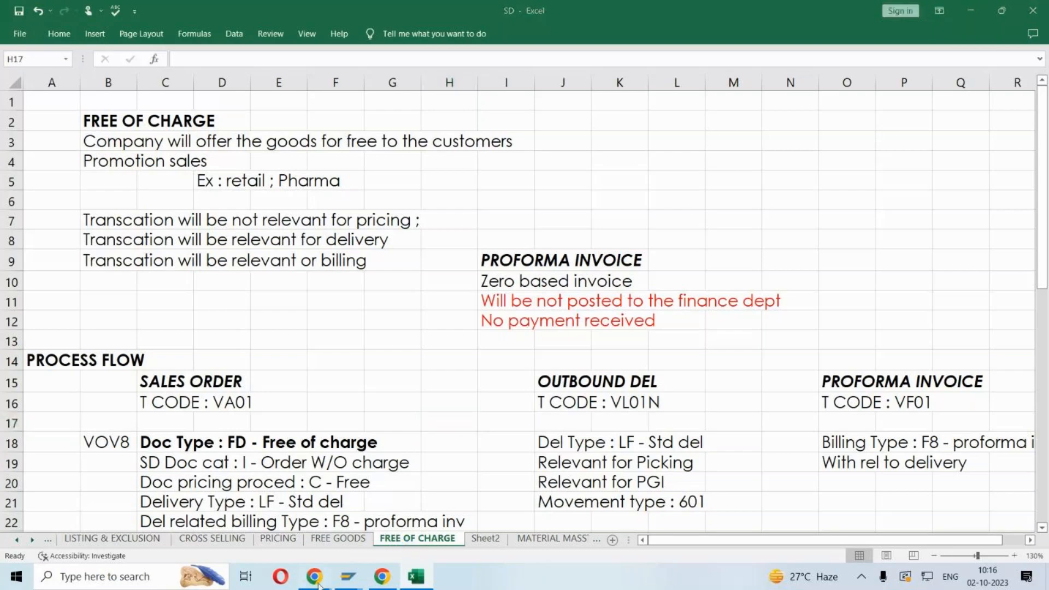
pyautogui.click(375, 503)
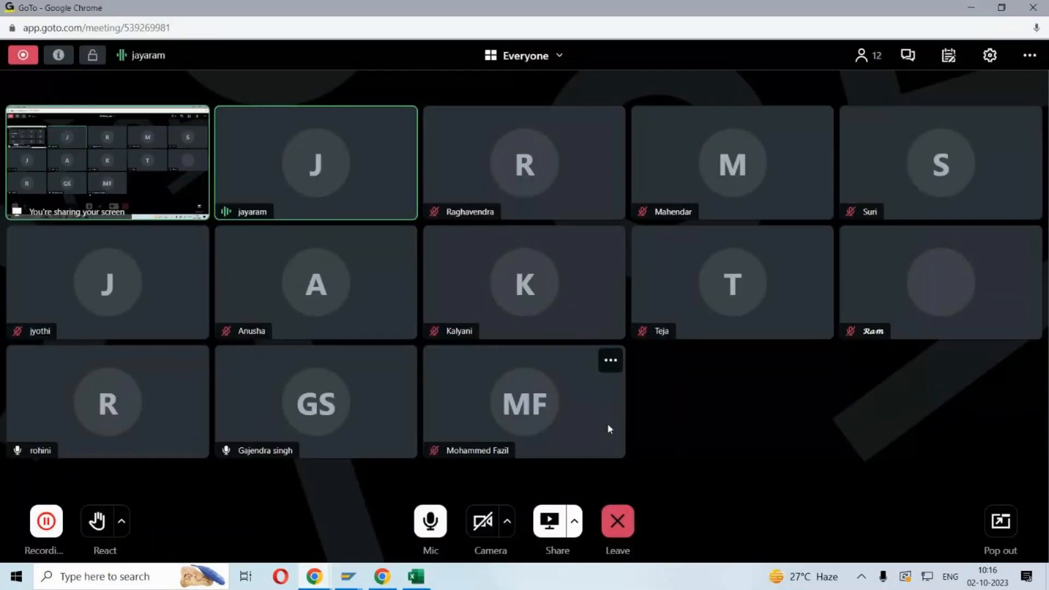